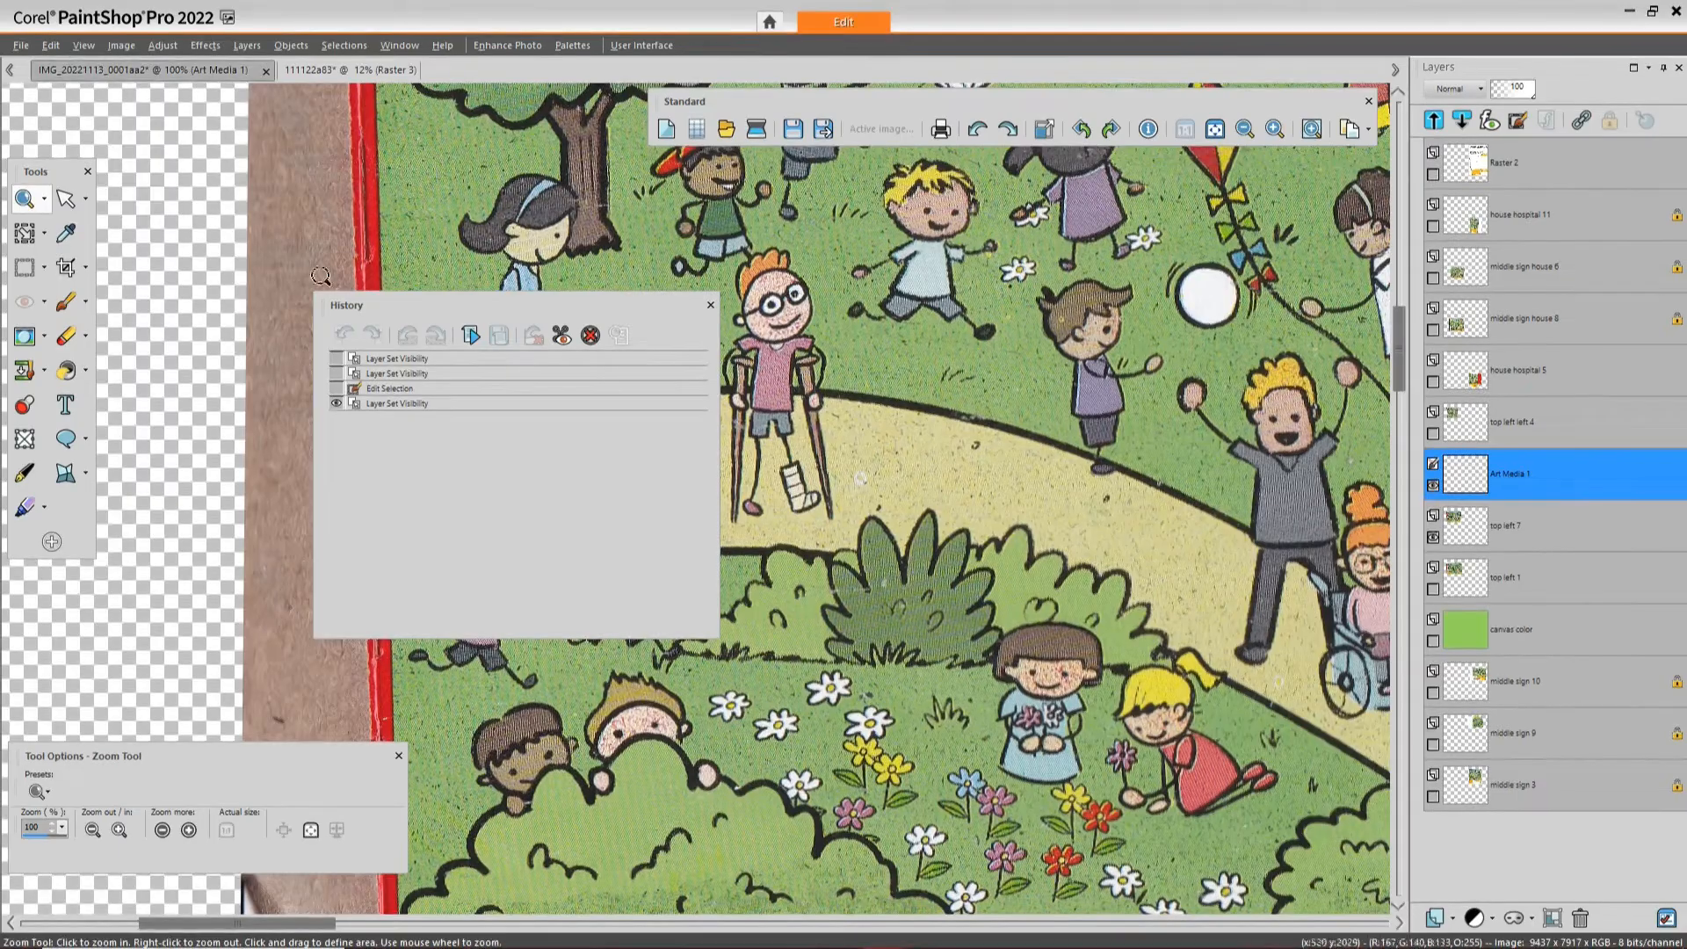
Activate the Pick tool and move the floating History palette over the middle of the illustration
left_click(66, 201)
left_click_drag(402, 301, 1004, 392)
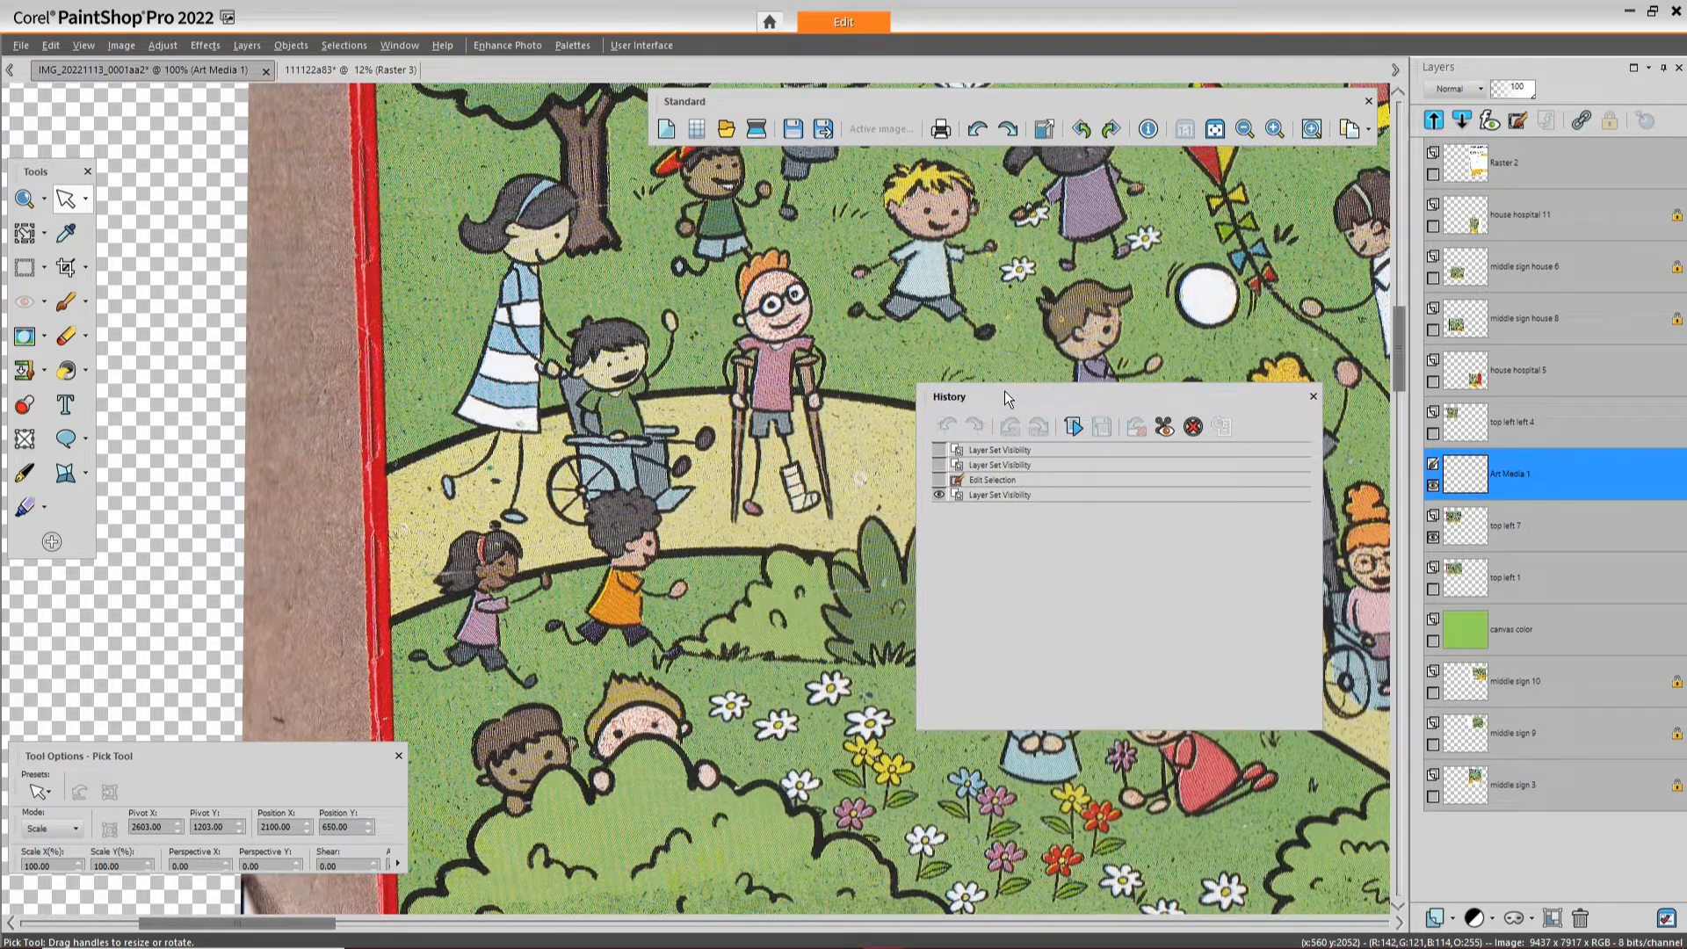
left_click_drag(1006, 397, 826, 376)
Reapply the undone Edit Selection and two Layer Set Visibility entries in the history, and undo all three again
left_click(754, 457)
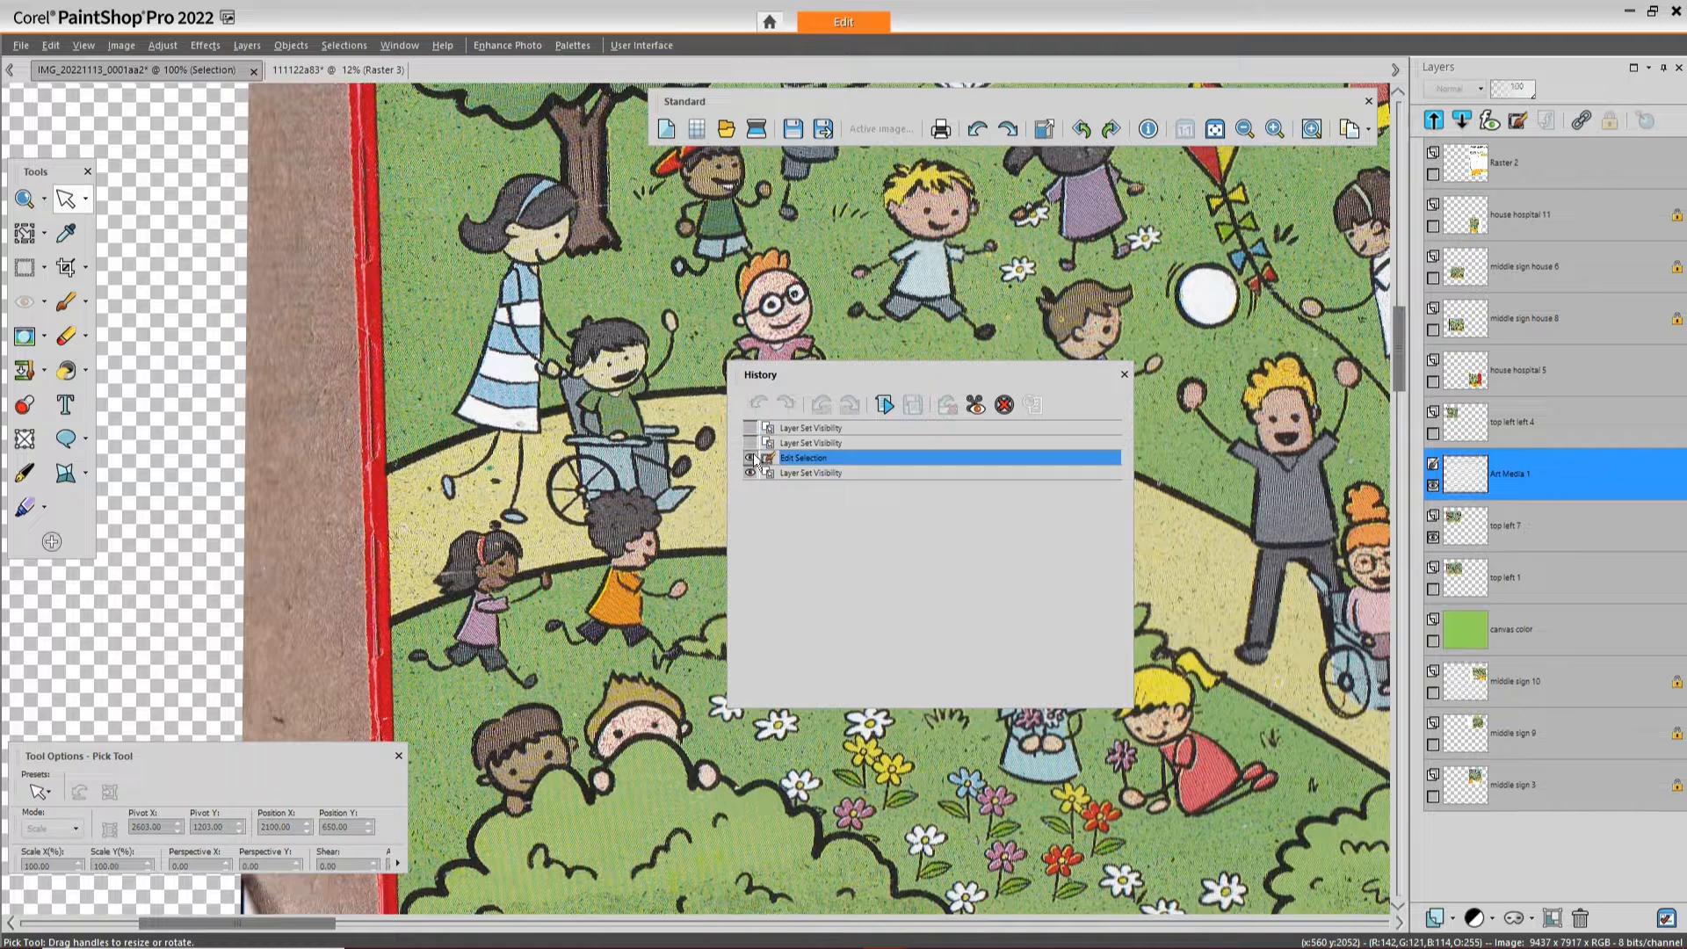
left_click(752, 443)
left_click(752, 429)
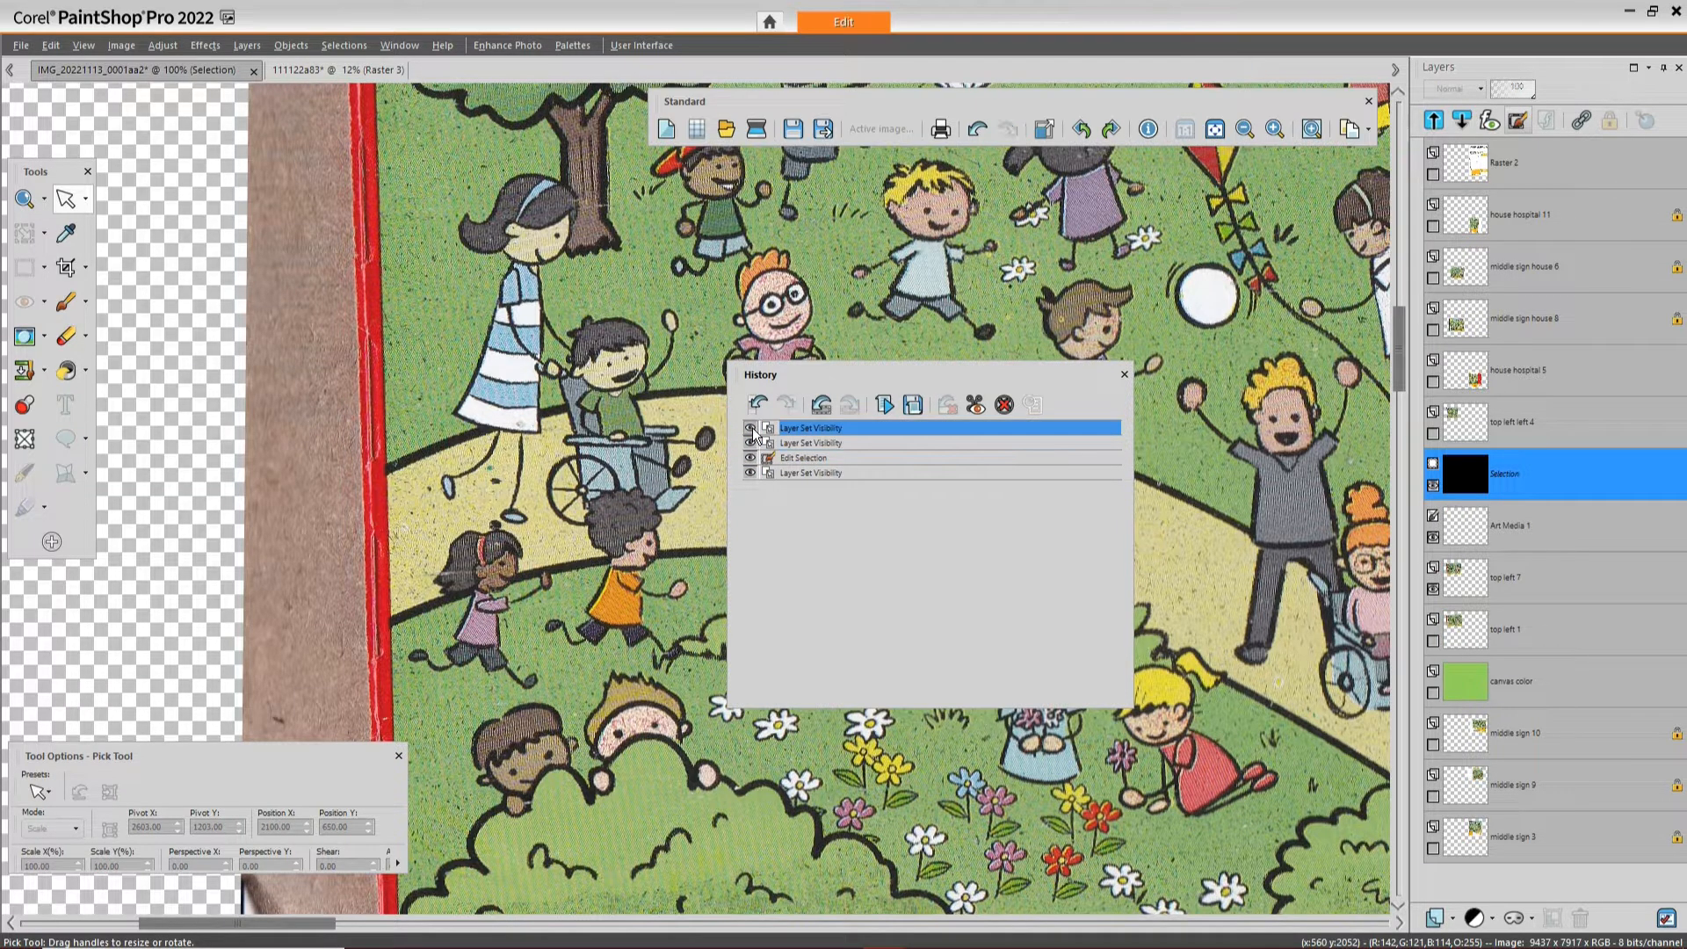
left_click(752, 429)
left_click(752, 443)
left_click(752, 458)
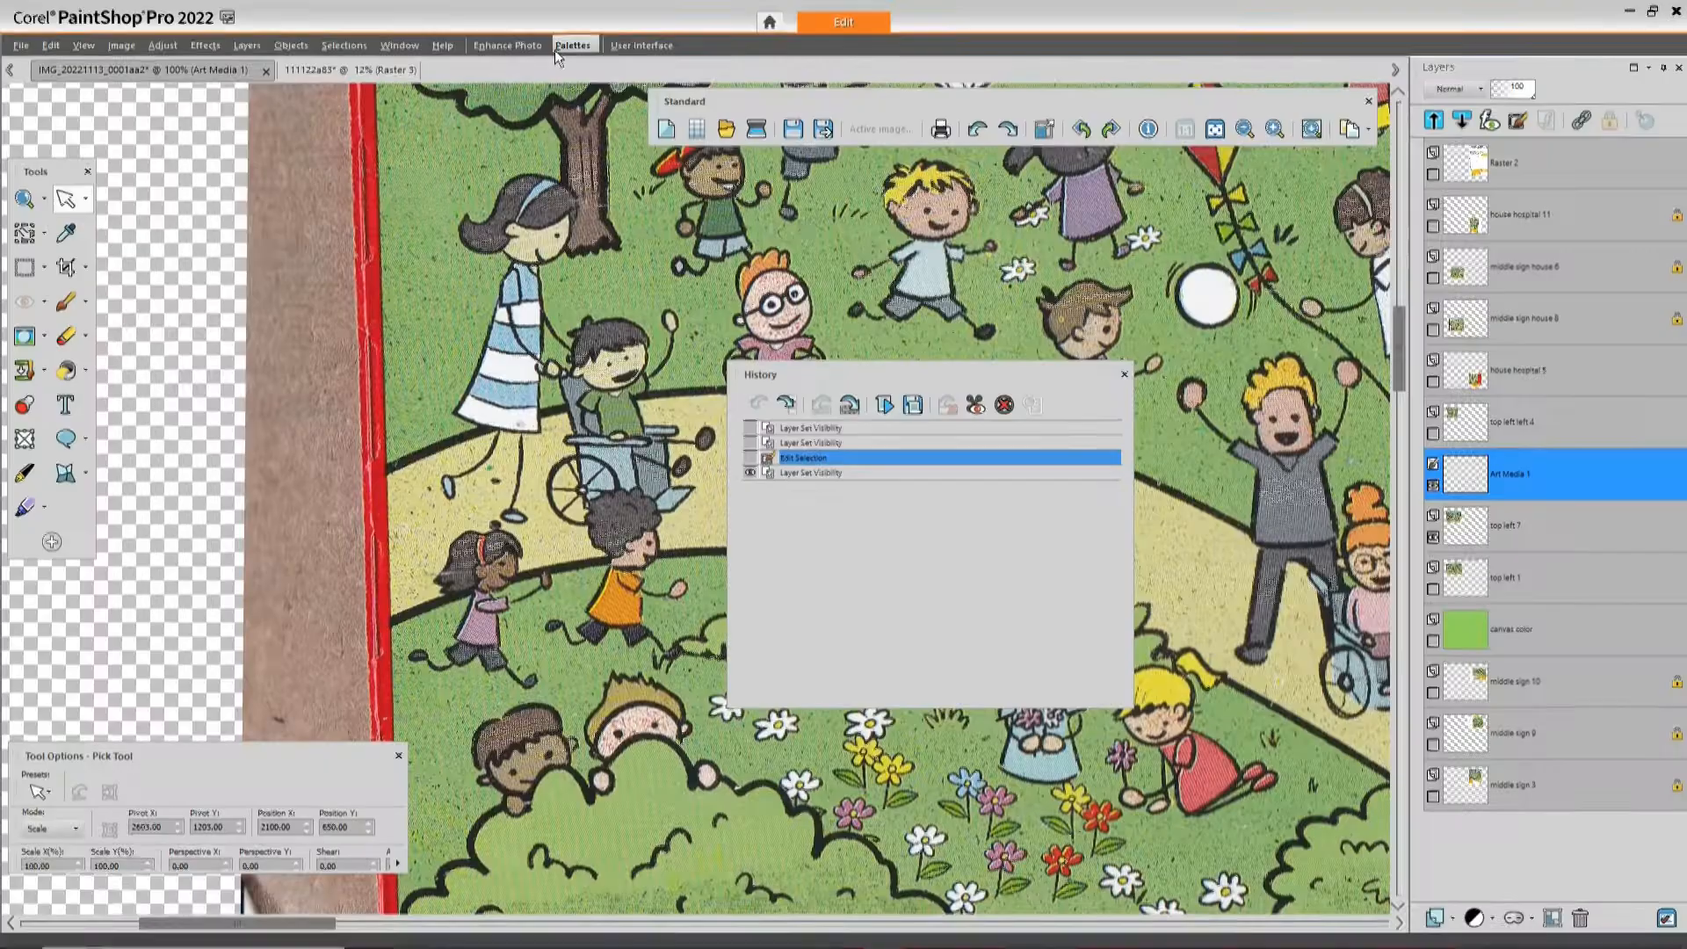
Hide and reshow the History palette, and dock it beneath the Layers palette
left_click(559, 114)
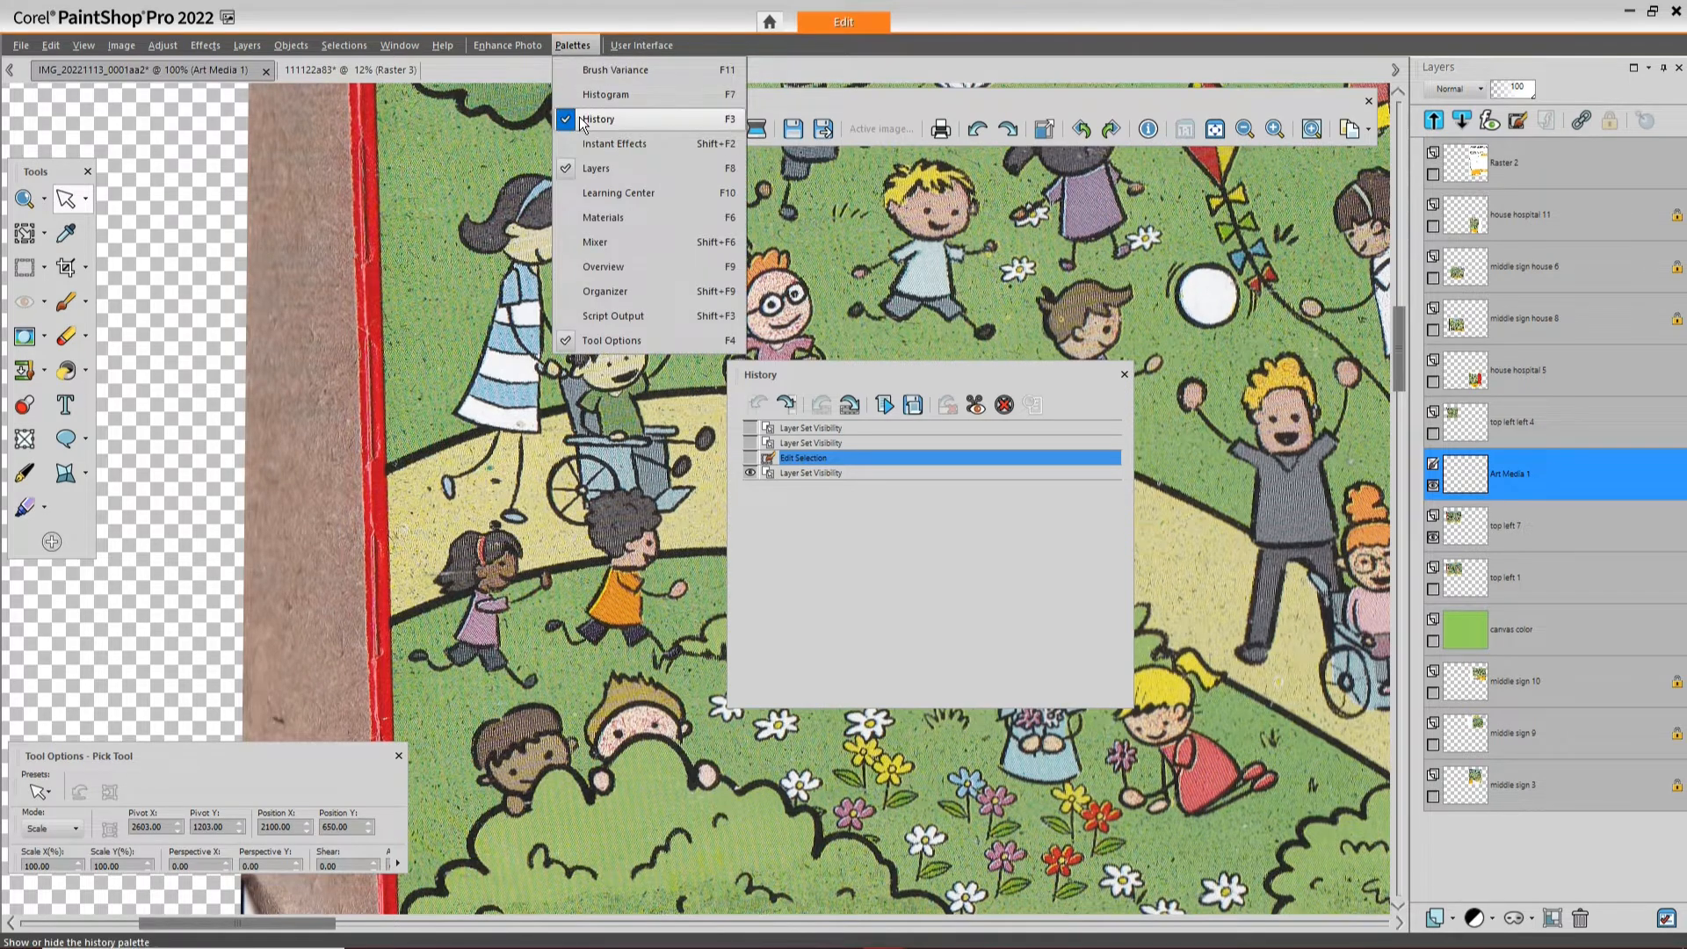
left_click(580, 118)
left_click(562, 48)
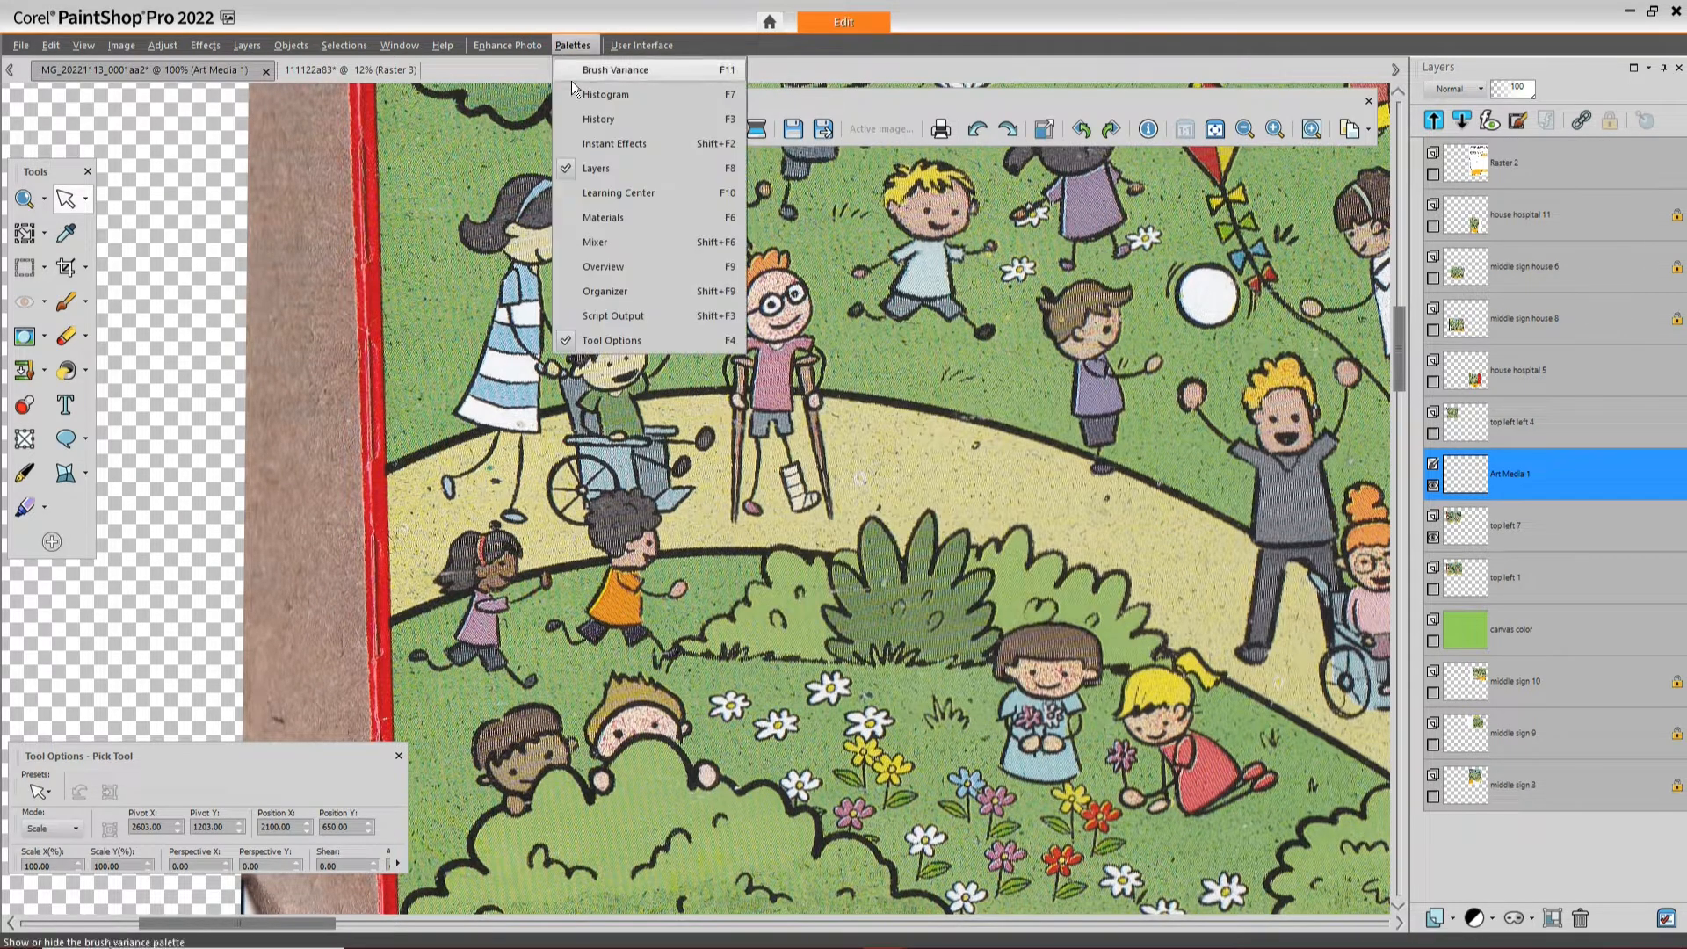
left_click(583, 118)
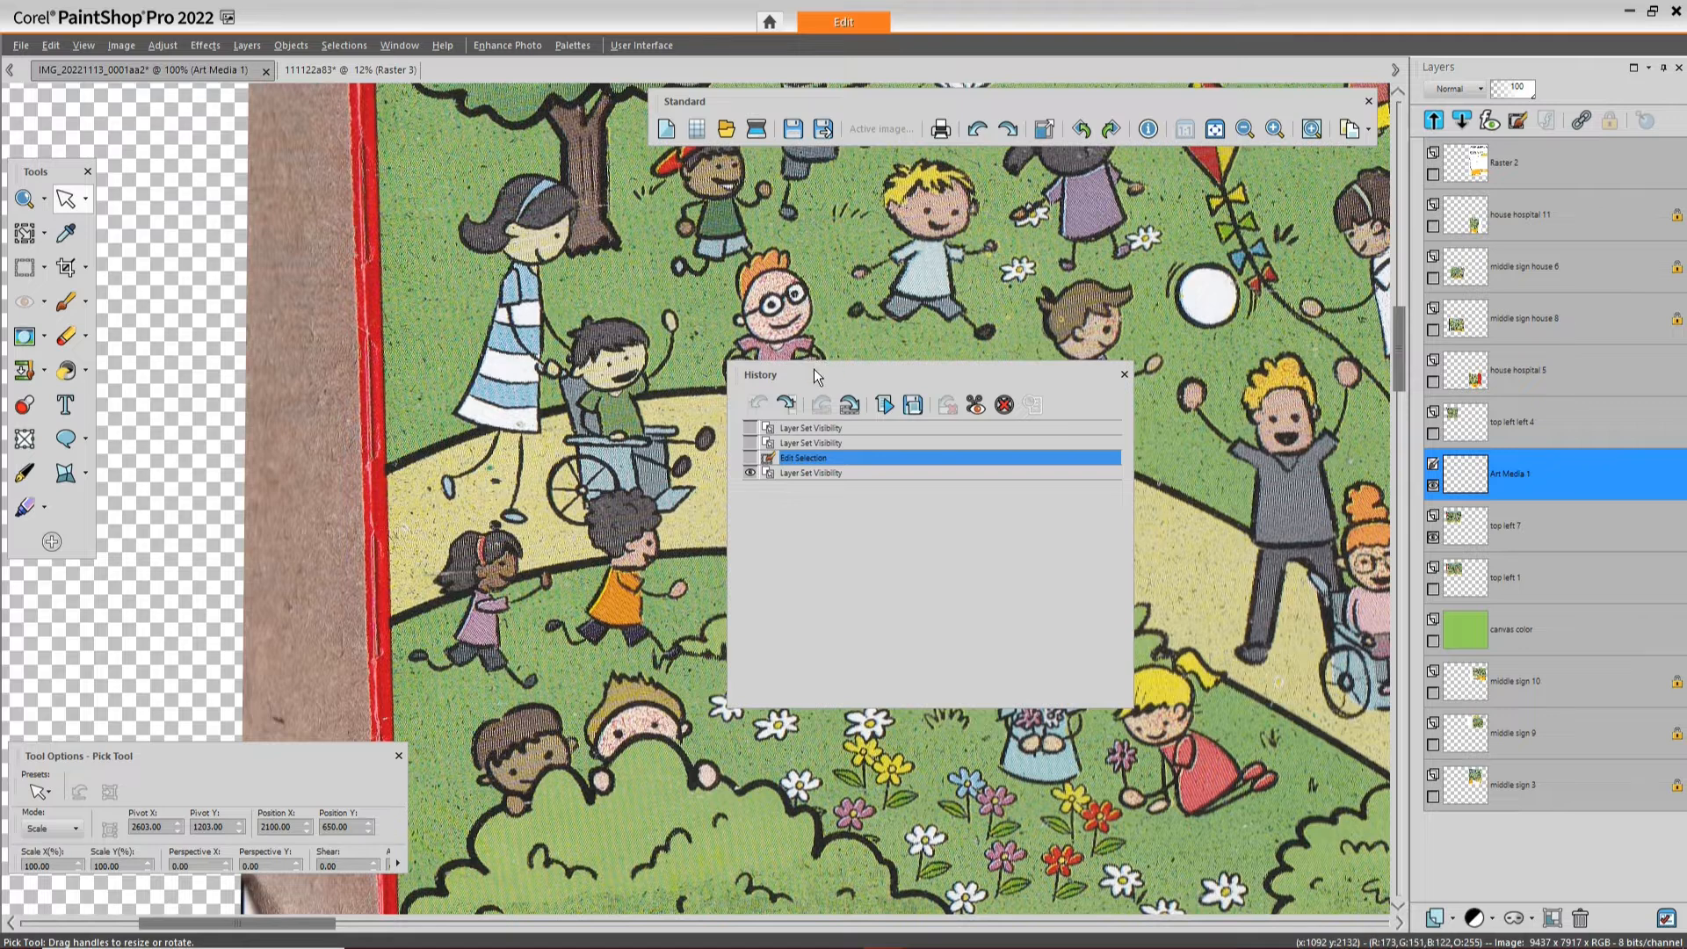
left_click_drag(813, 368, 1548, 520)
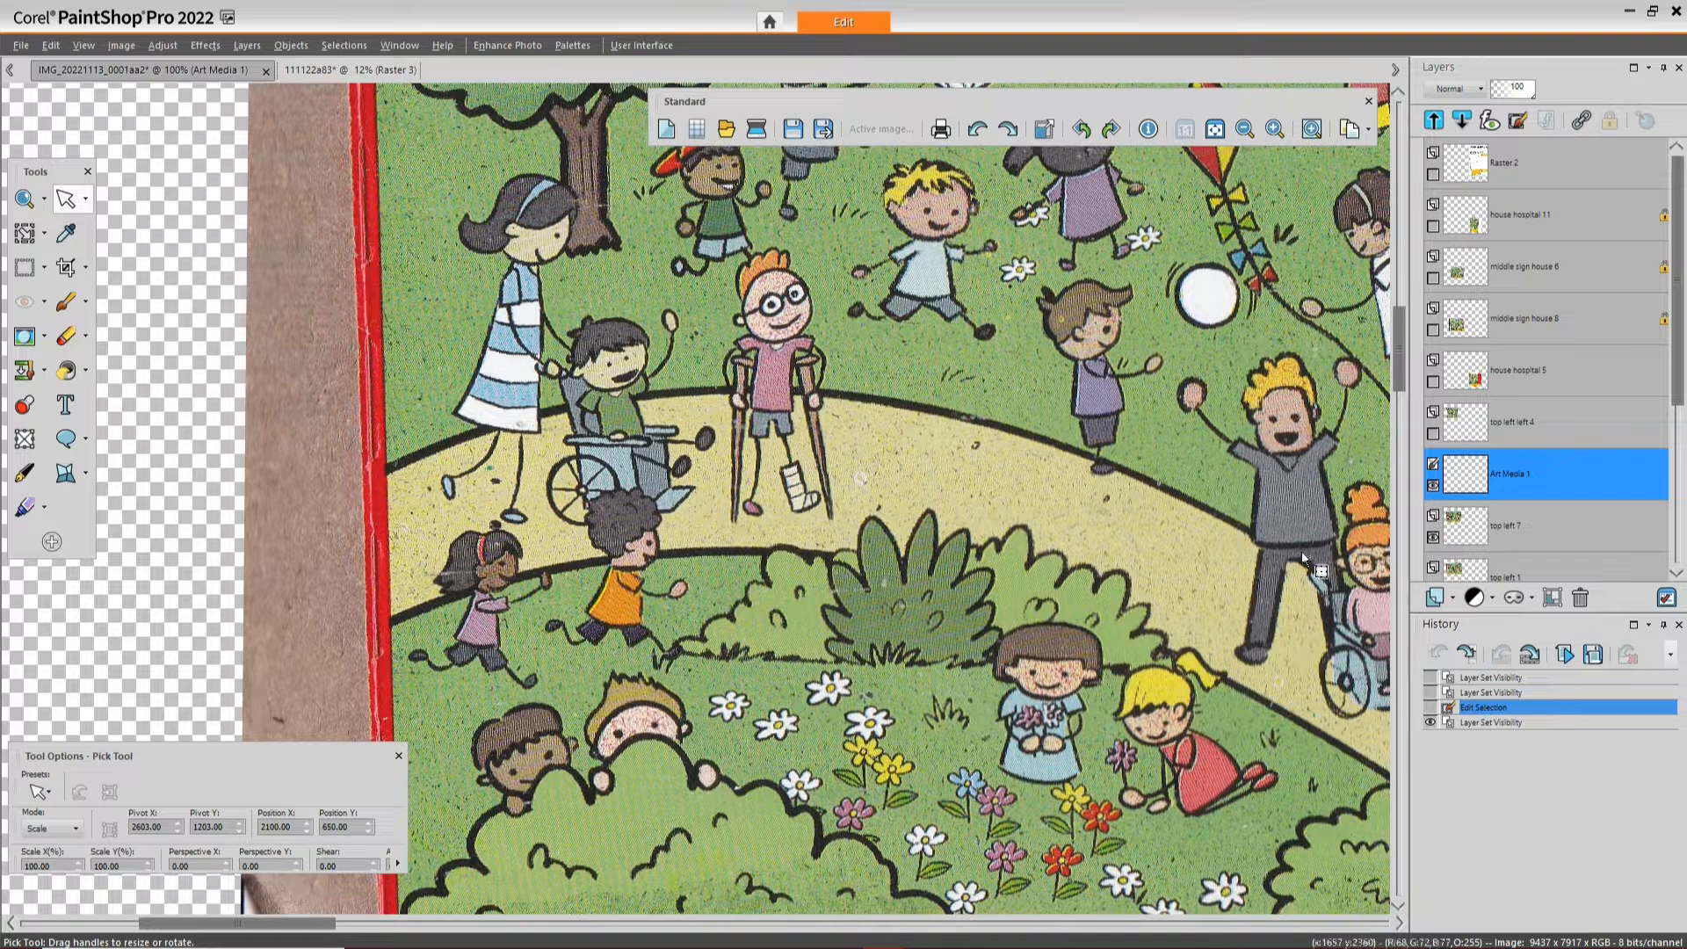
Make the house hospital 5 and both middle sign house layers visible, and undo these visibility changes through the history
left_click(1433, 383)
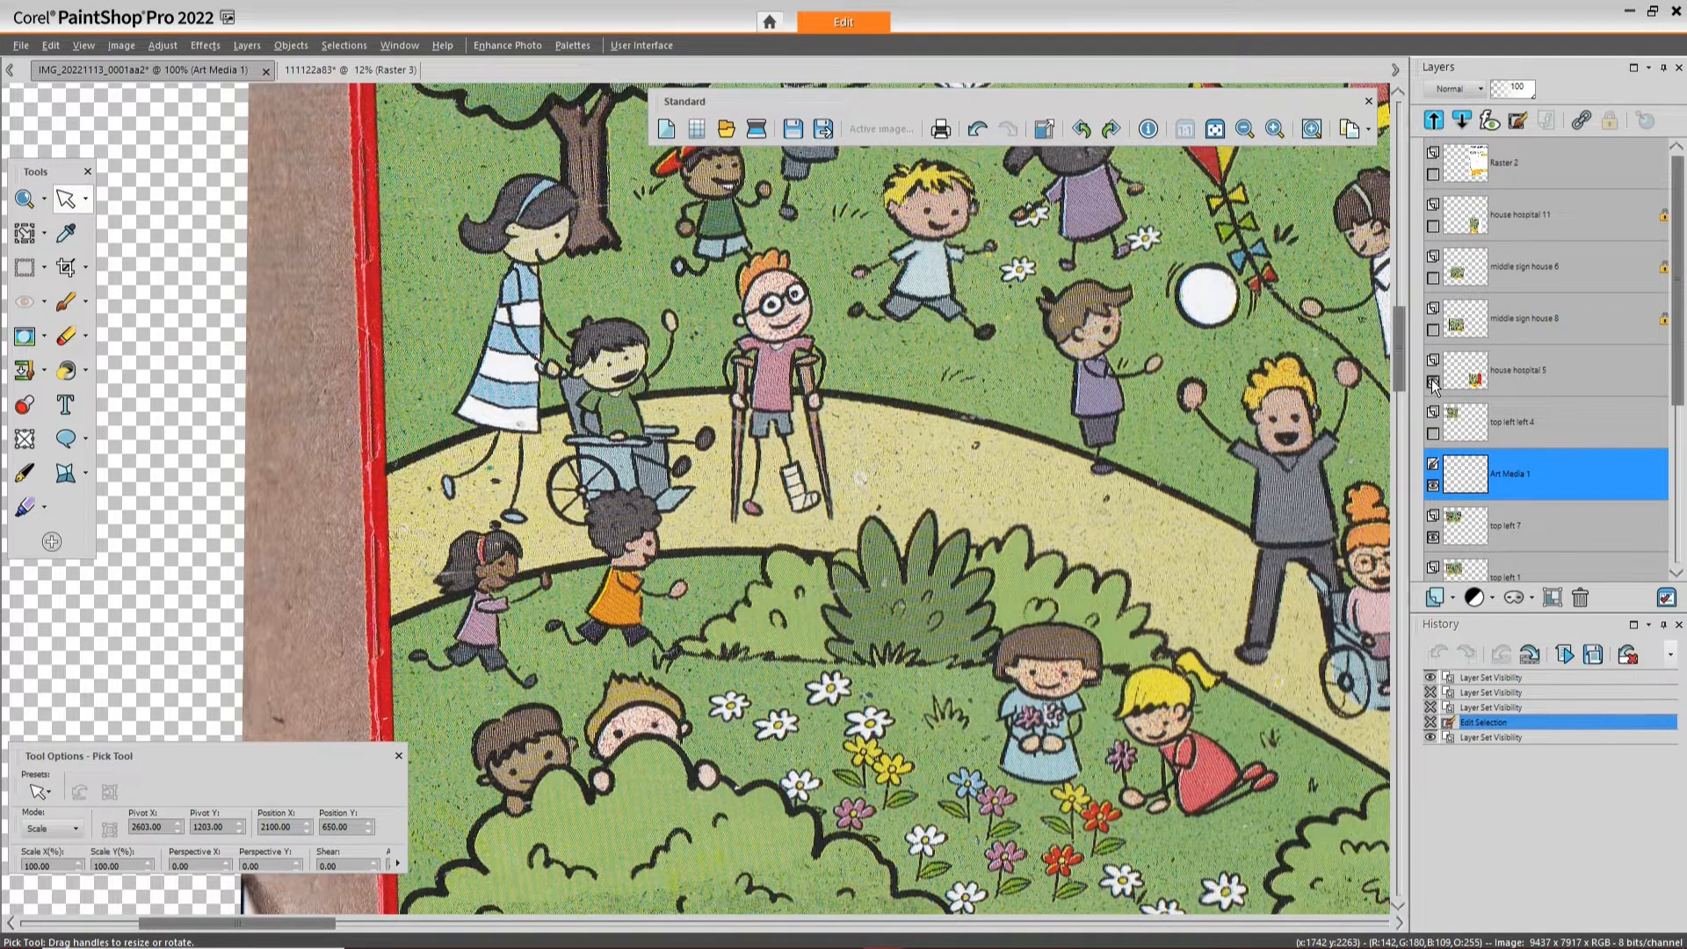
left_click(1434, 332)
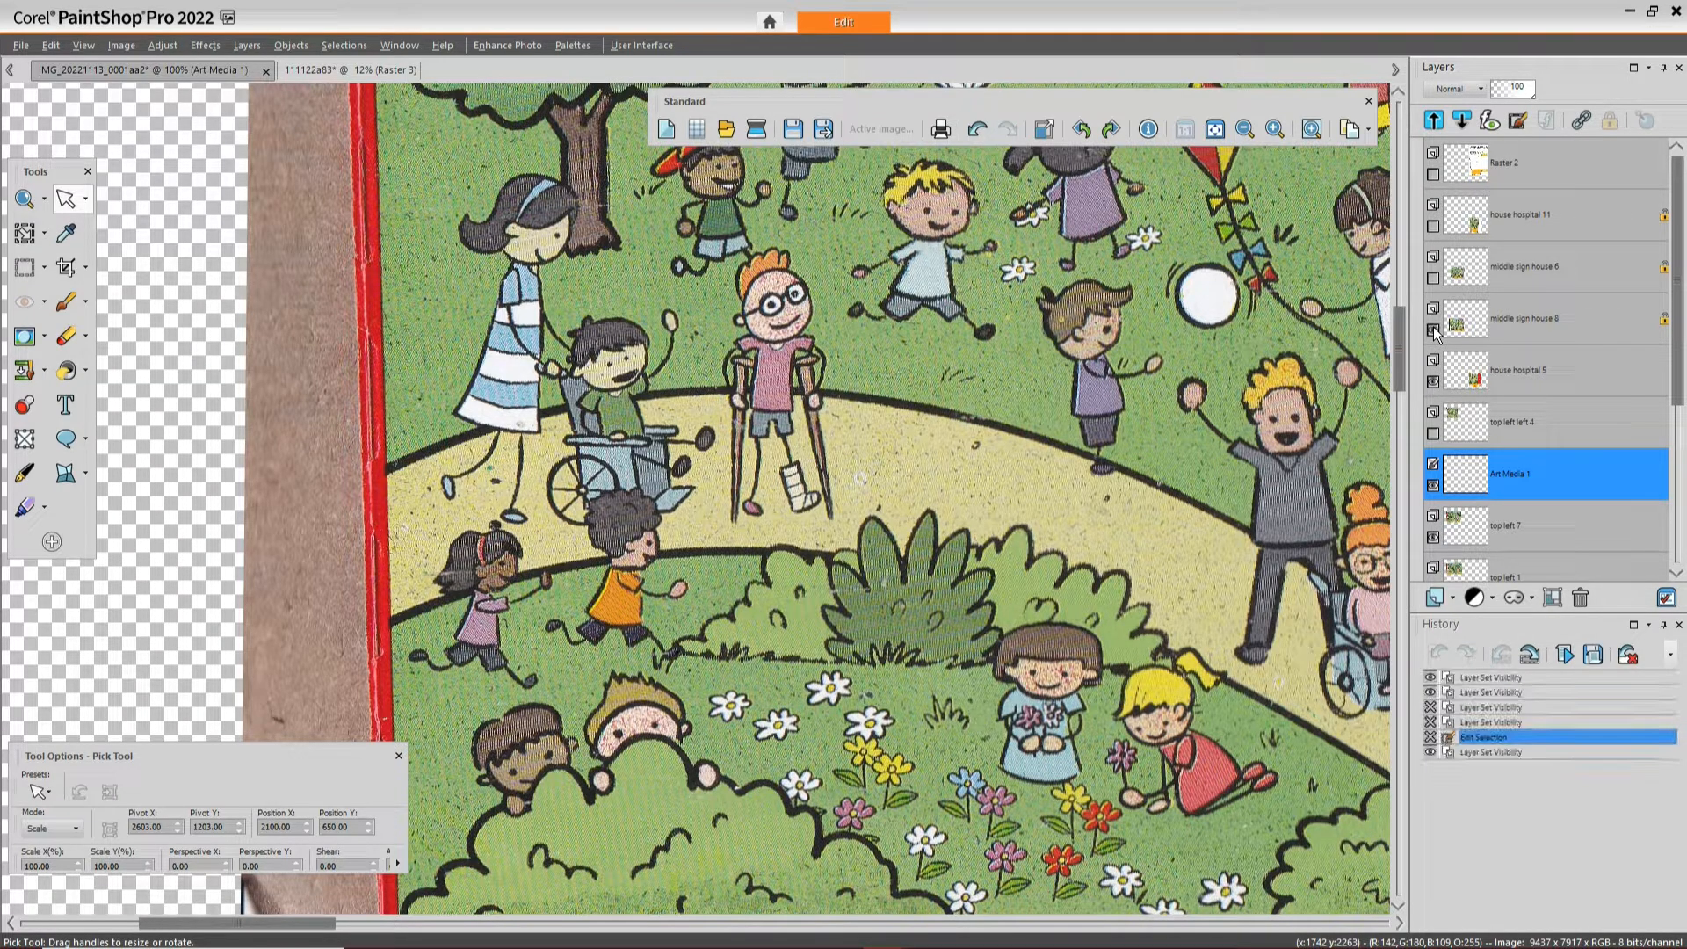
left_click(1433, 278)
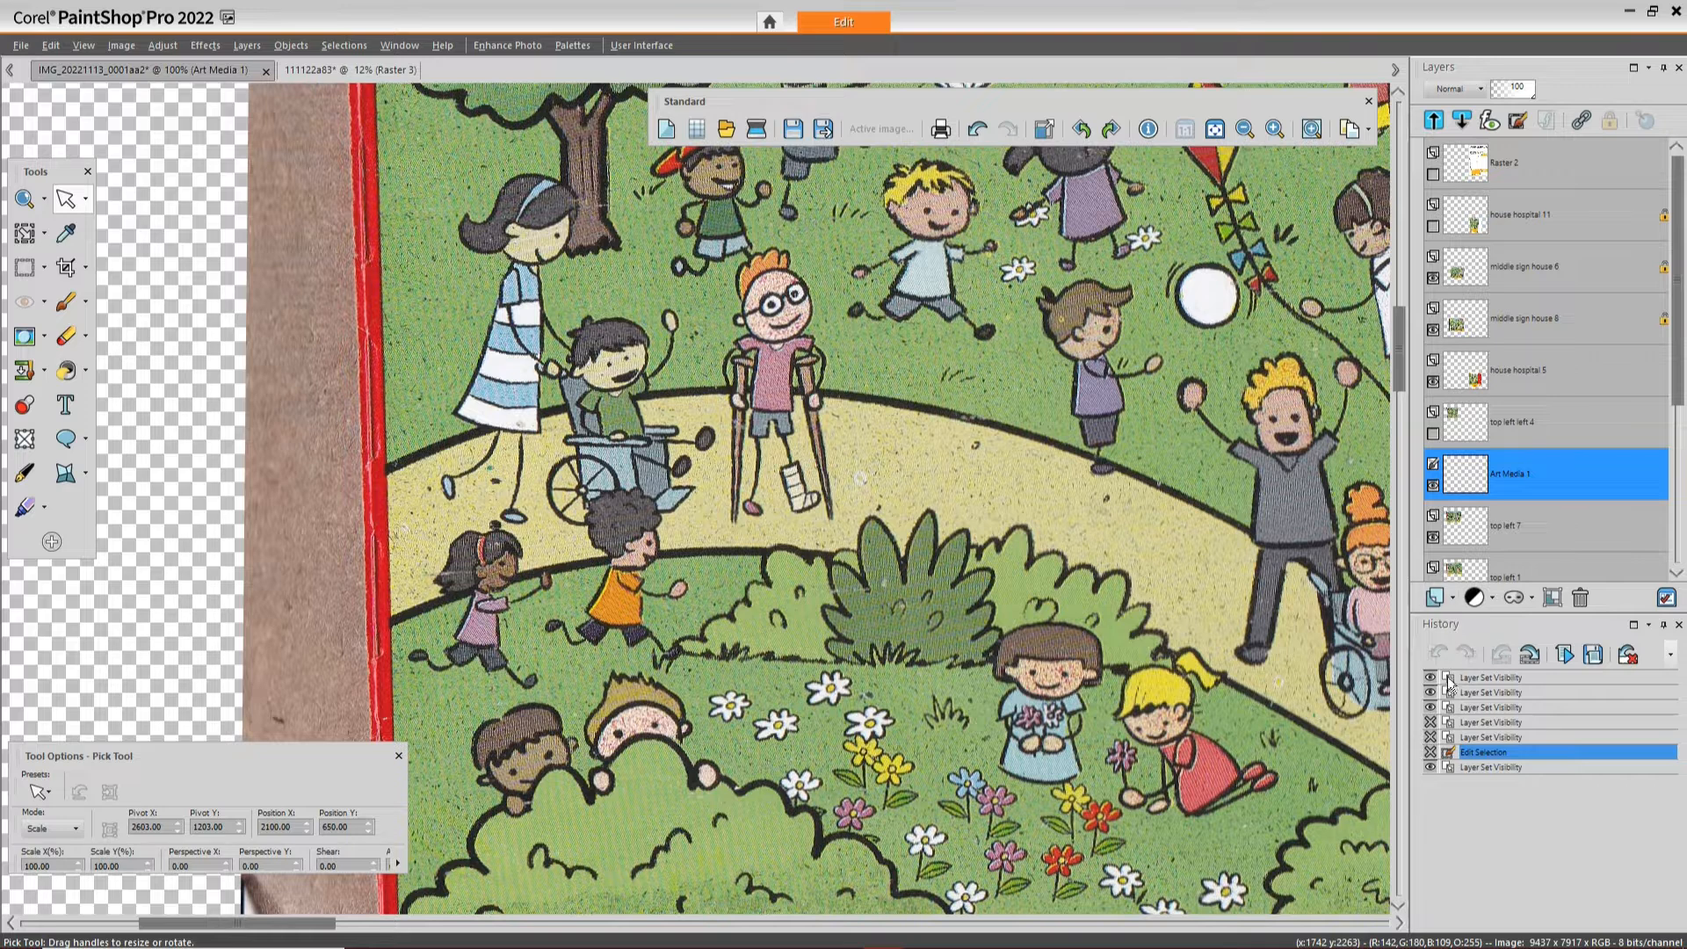
left_click(1435, 768)
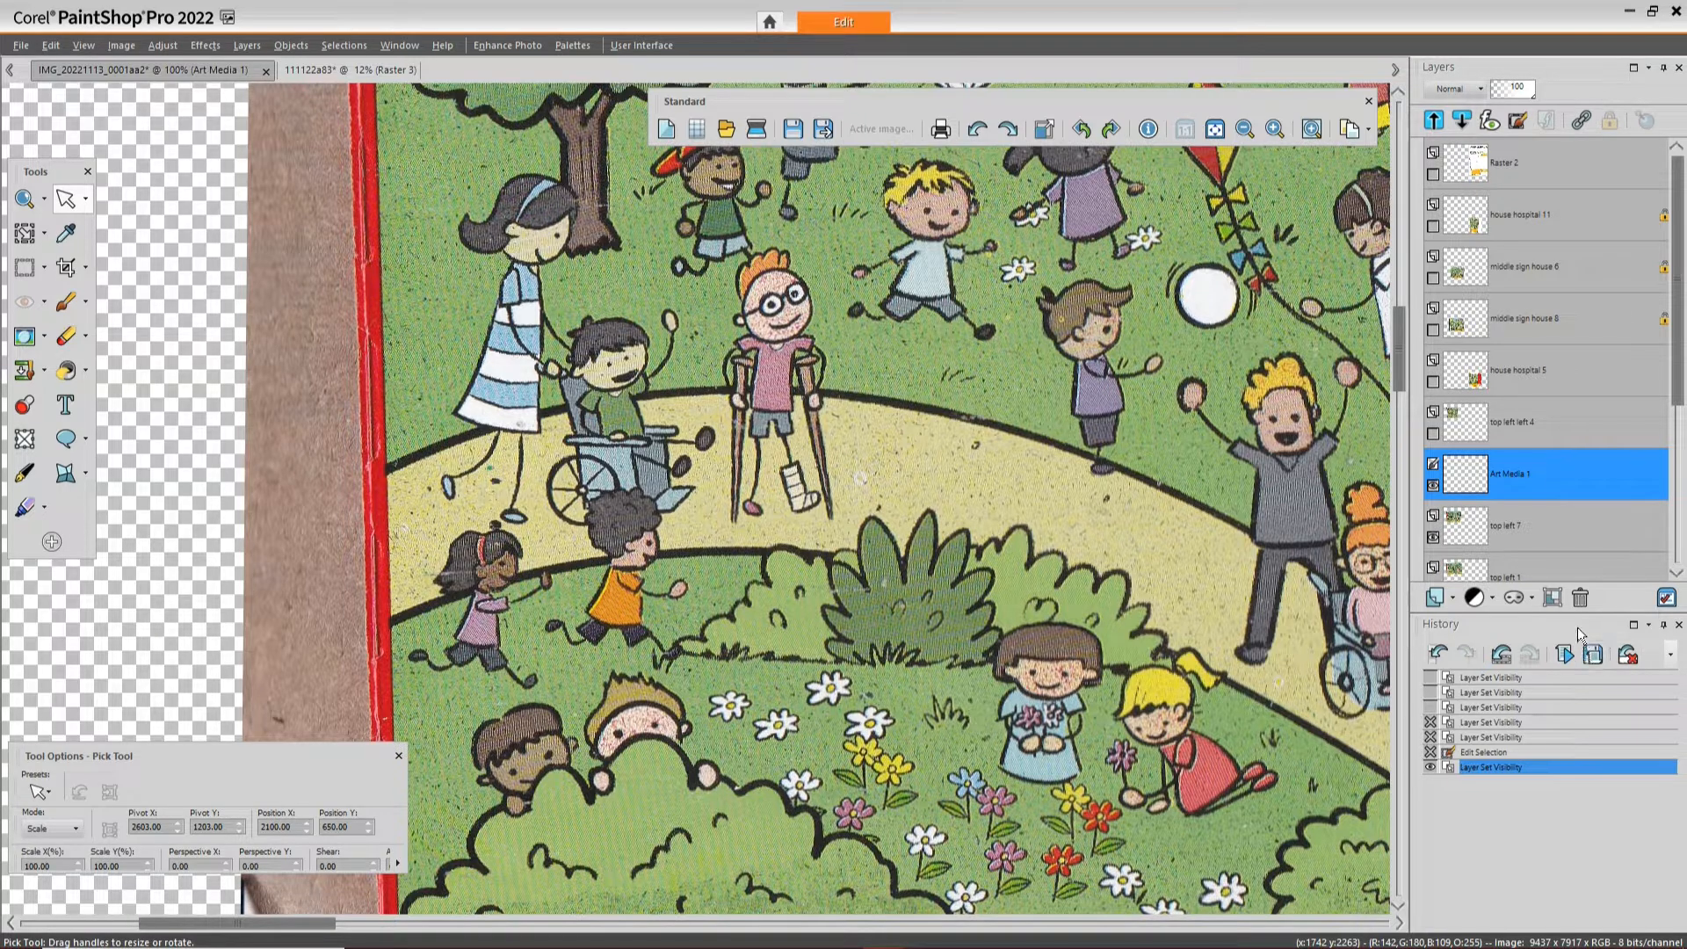
Undock the History palette from beneath the Layers palette and clear all of its entries
left_click_drag(1561, 628, 767, 429)
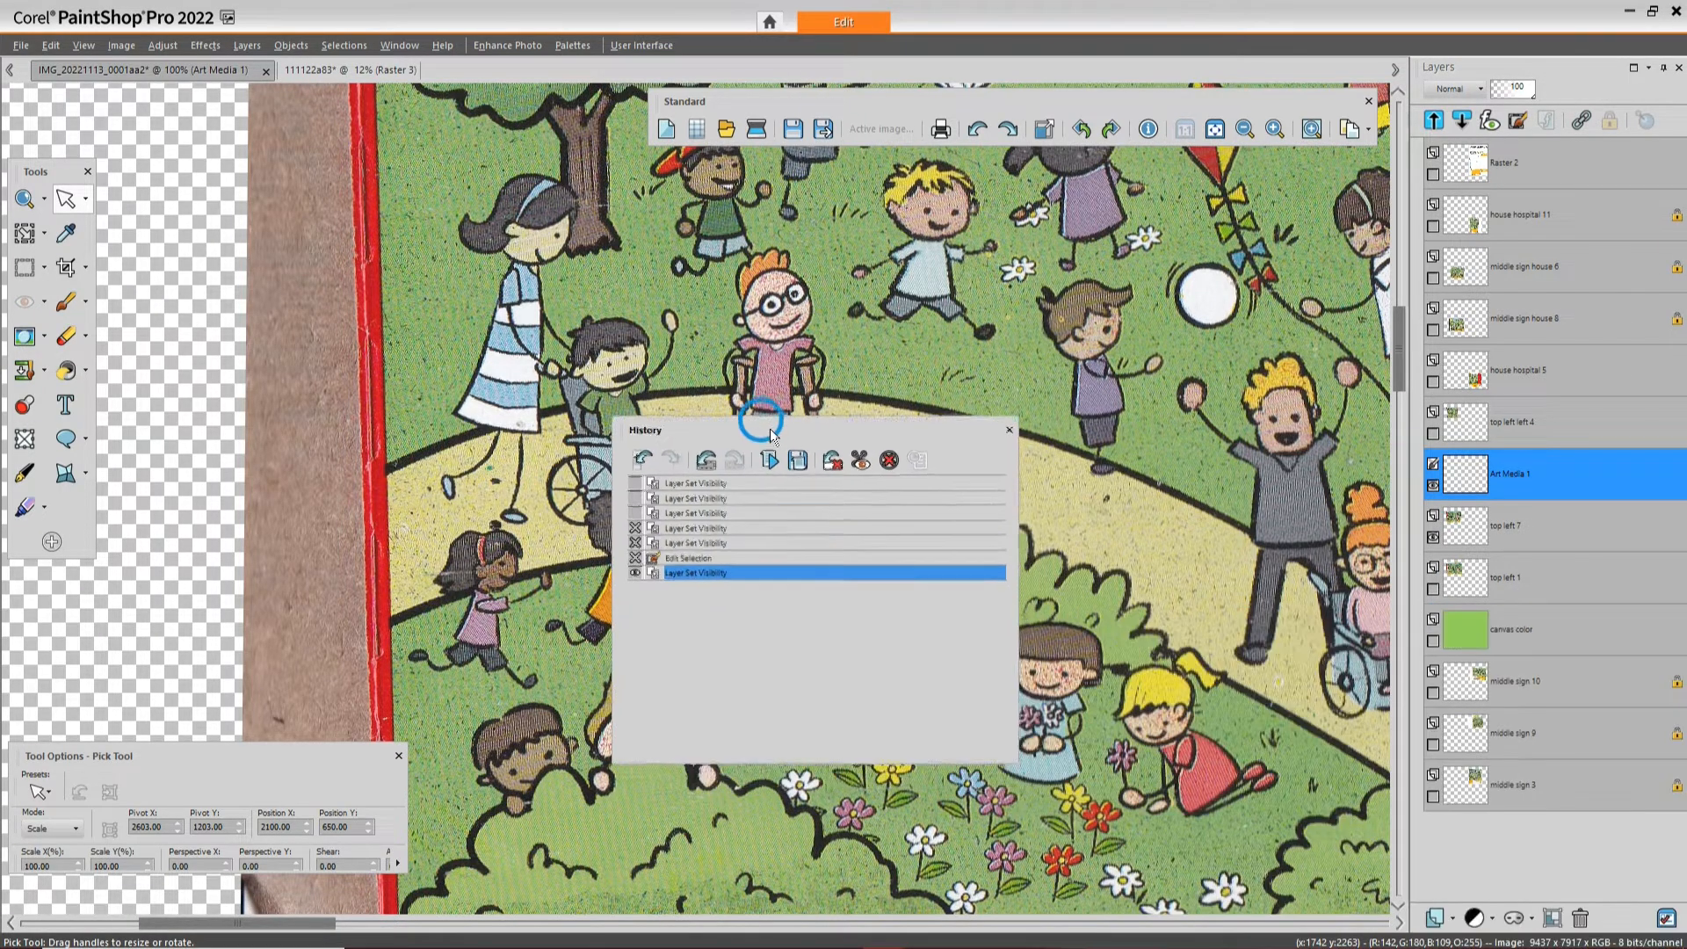
left_click(891, 460)
left_click(893, 519)
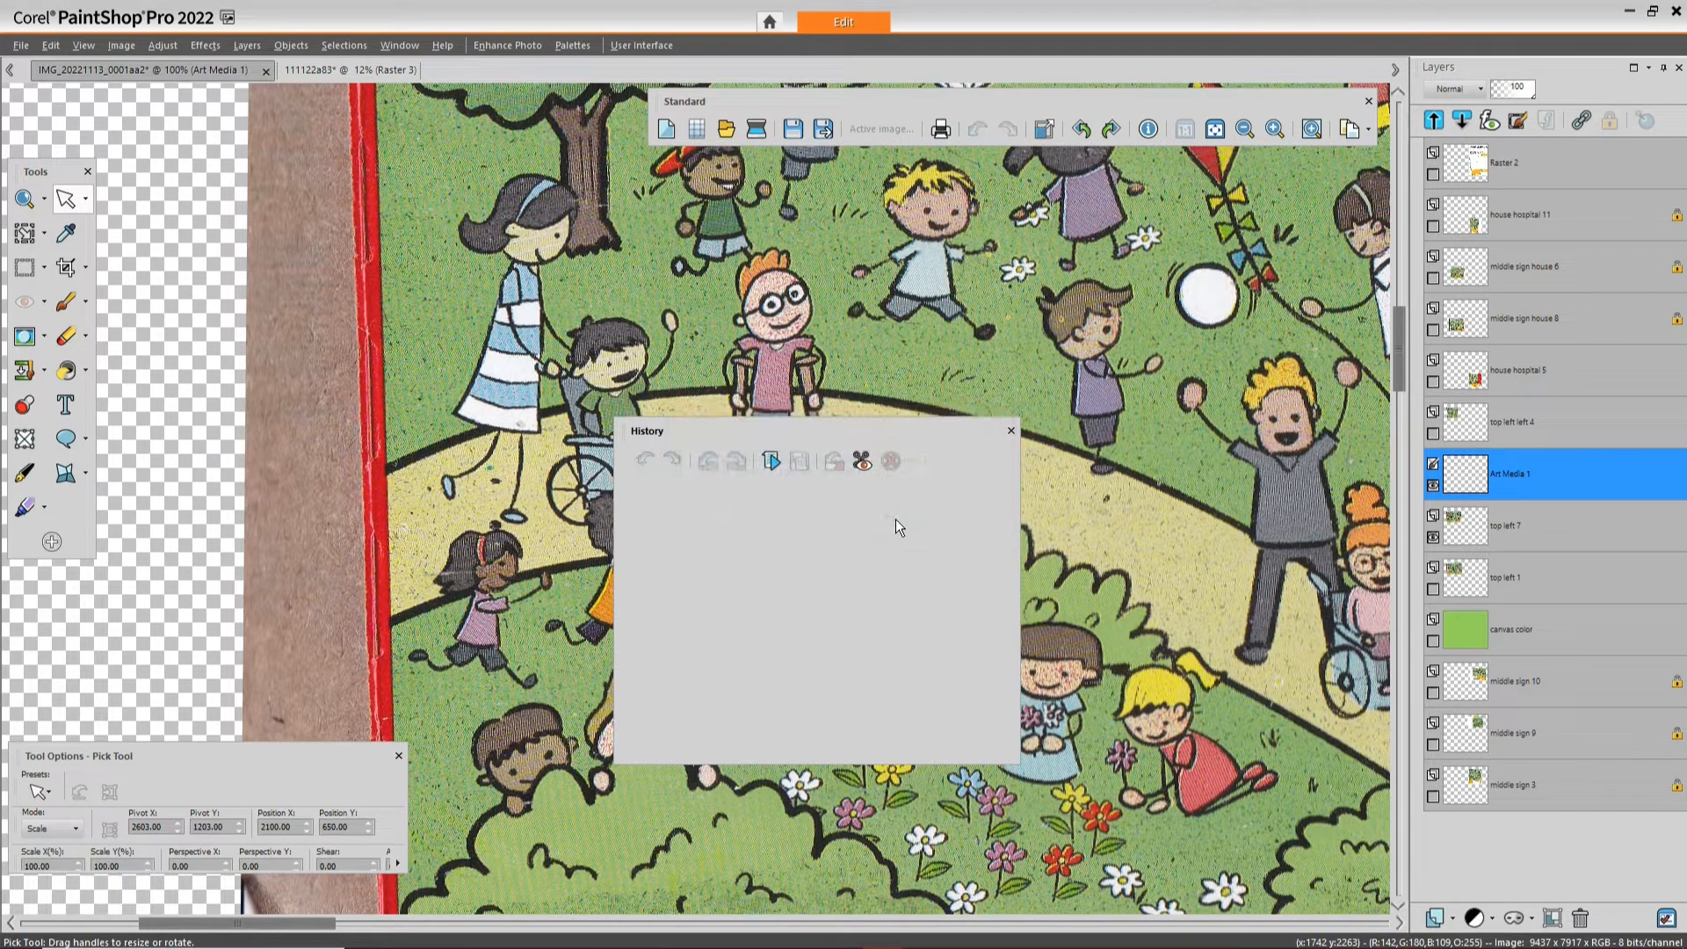
Shrink the floating History palette to a small window and place it beside the Tools toolbar
left_click_drag(845, 430, 999, 511)
left_click_drag(1177, 833, 202, 138)
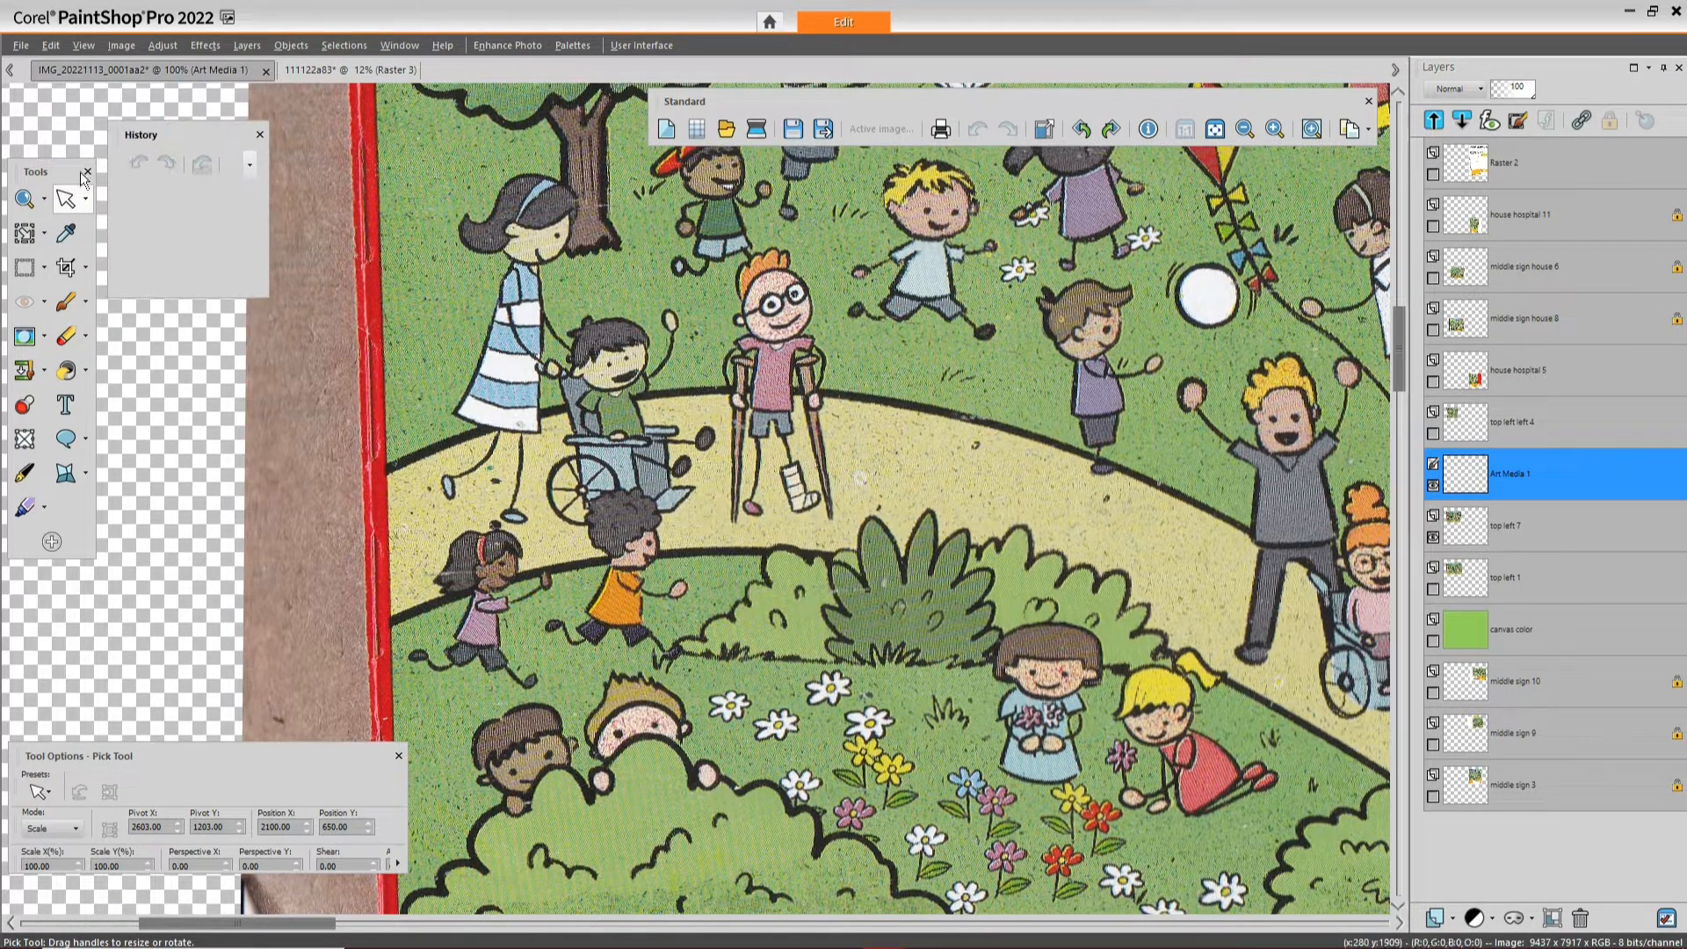
Widen the Tools toolbar into horizontal rows and dock it under the menu bar, with the Standard toolbar moved down over the canvas
left_click_drag(39, 171, 868, 350)
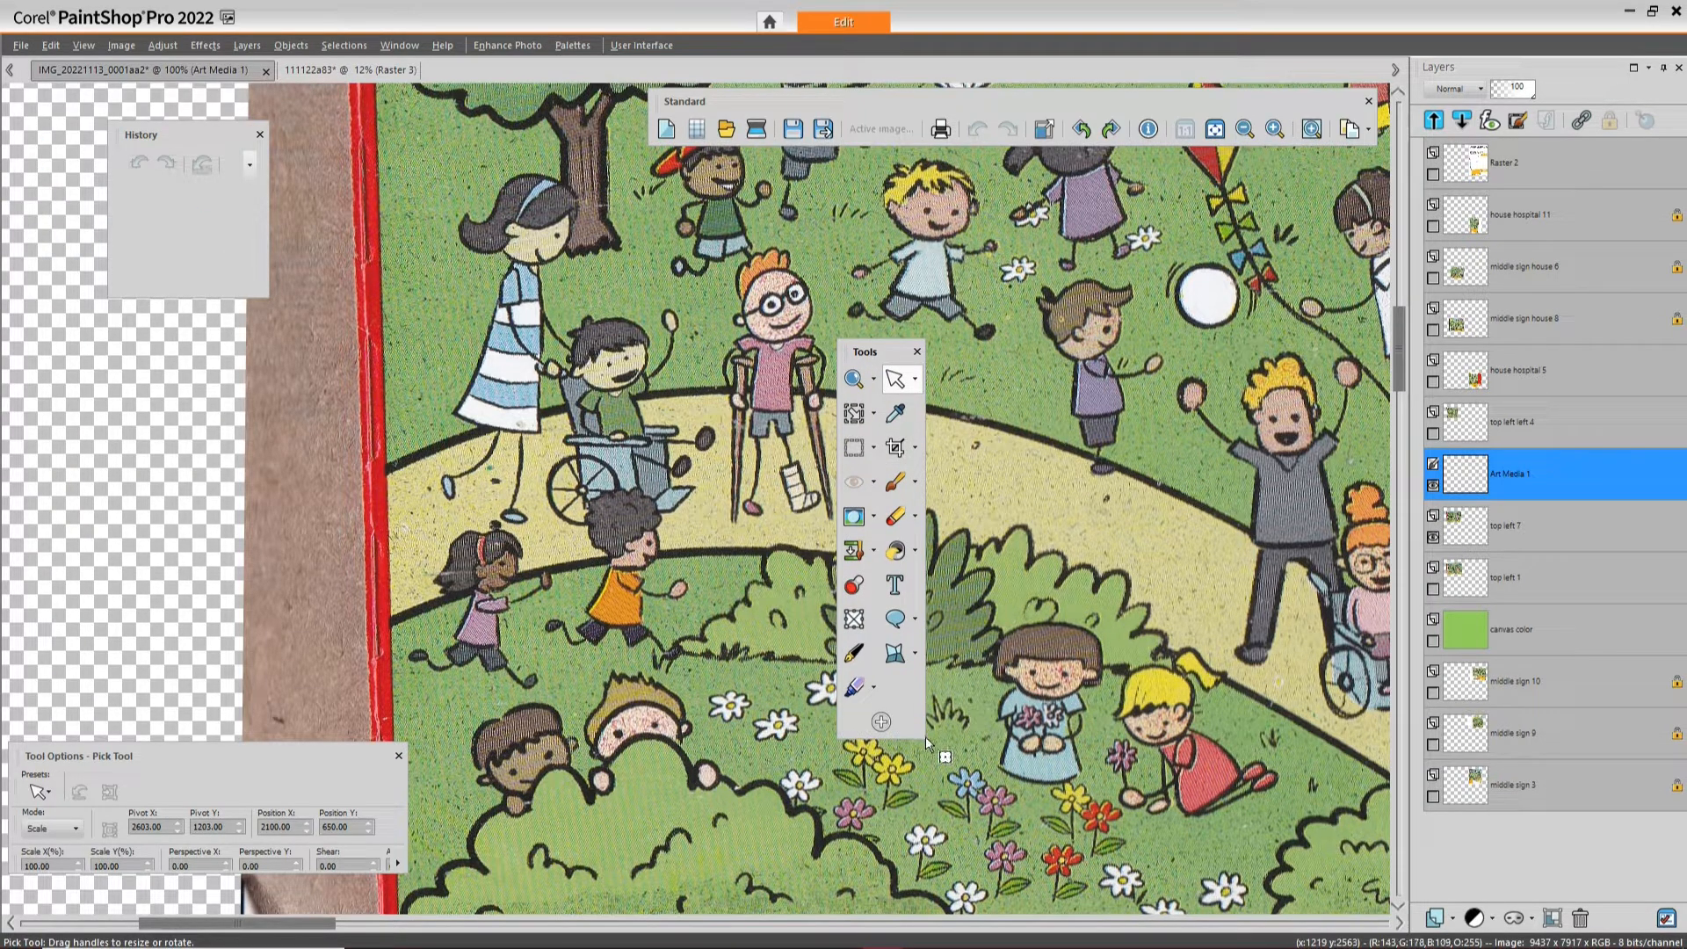
left_click_drag(925, 736, 1322, 520)
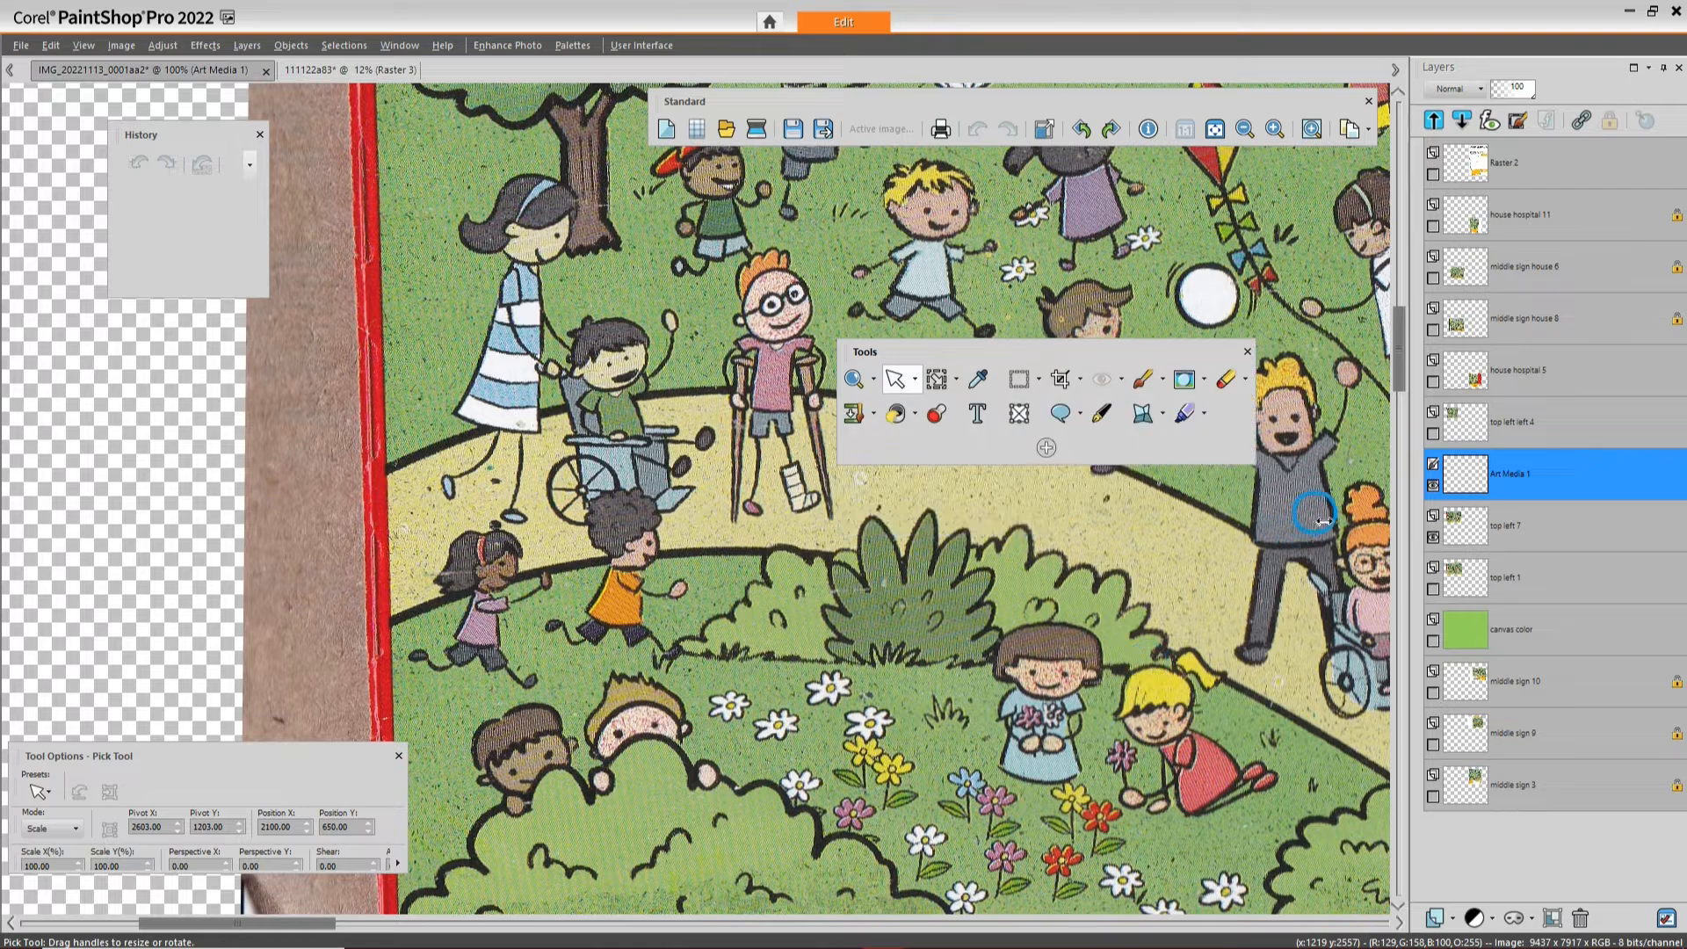
left_click_drag(1131, 350, 967, 51)
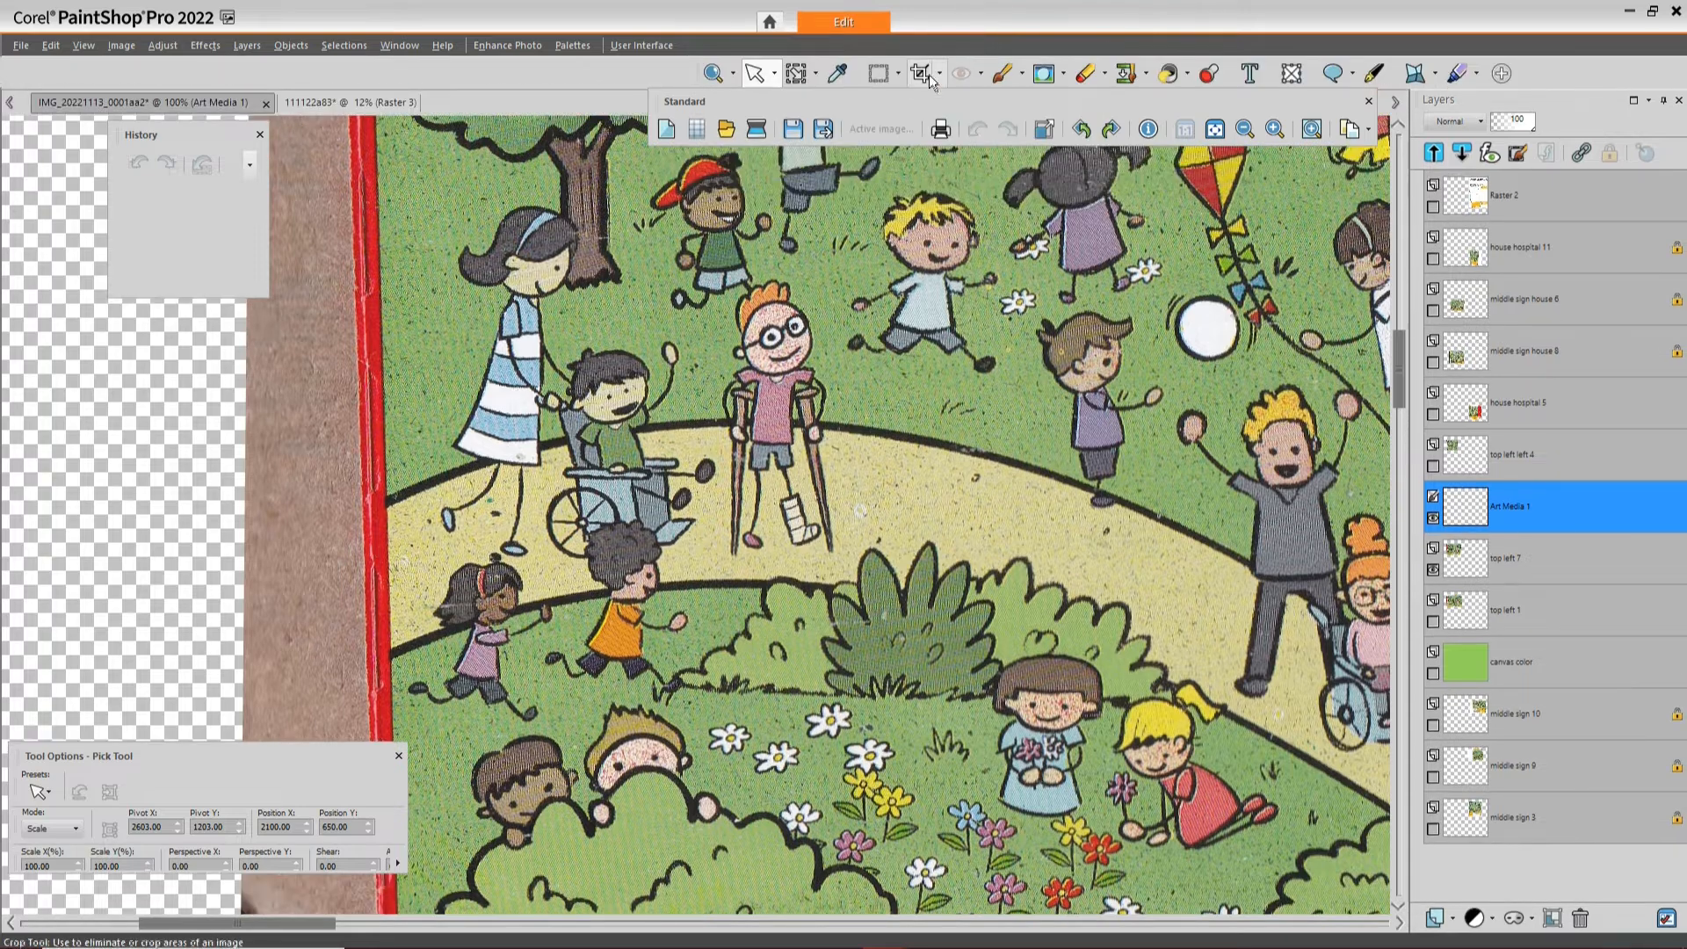
left_click_drag(893, 105, 862, 183)
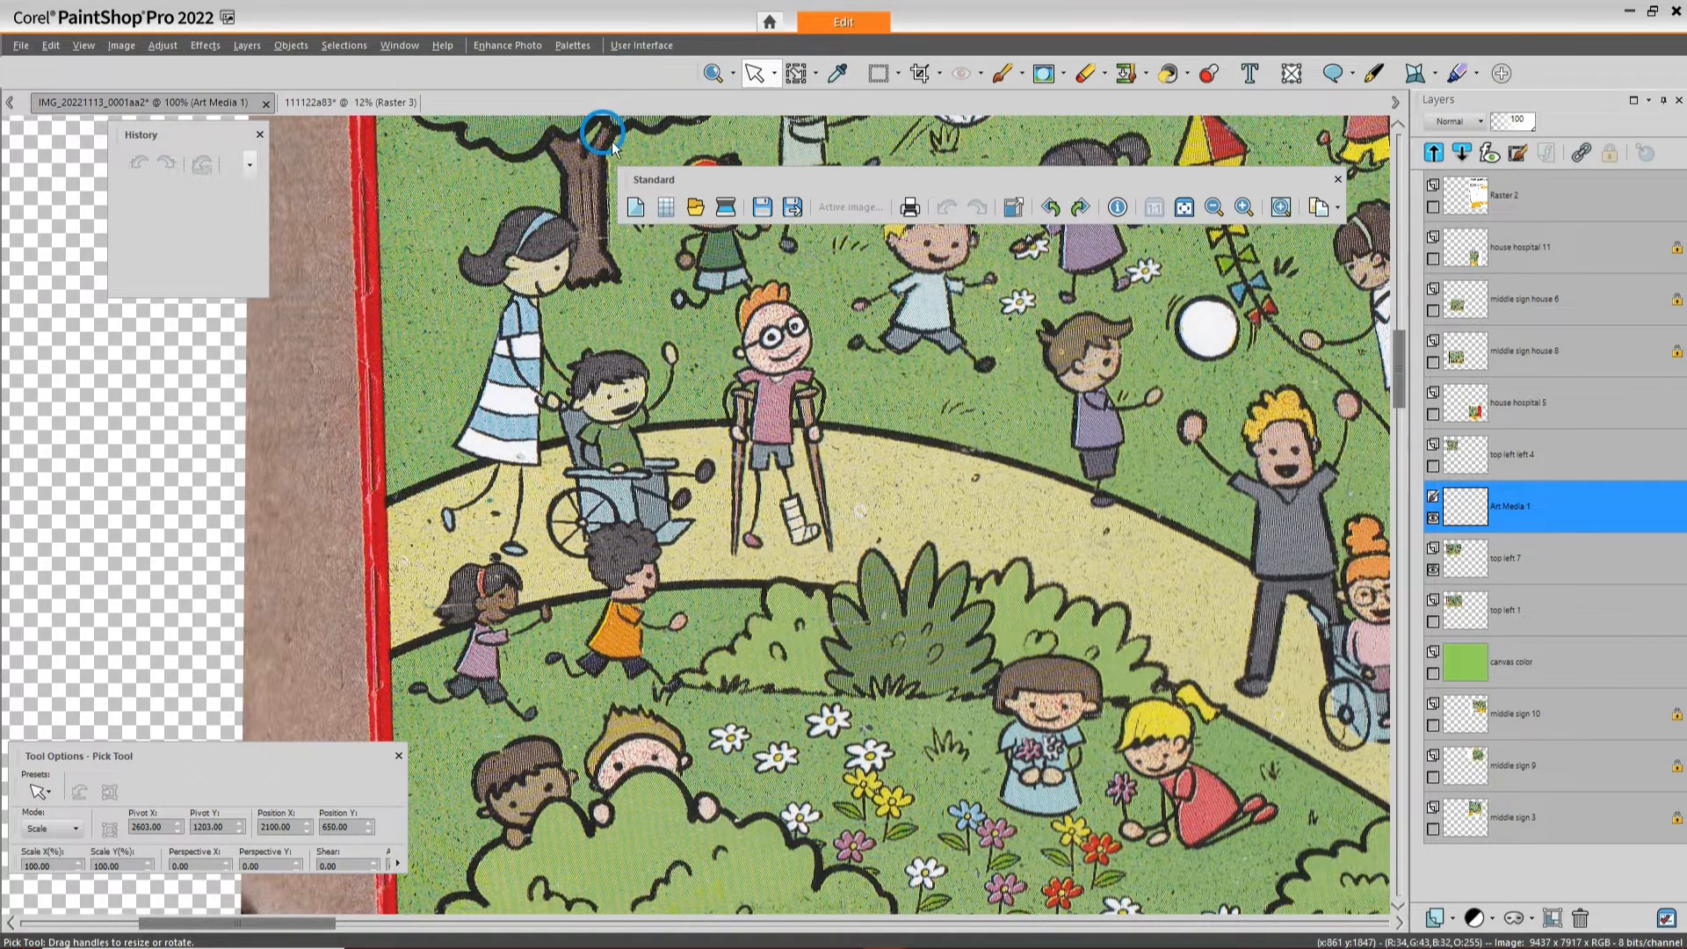
right_click(625, 76)
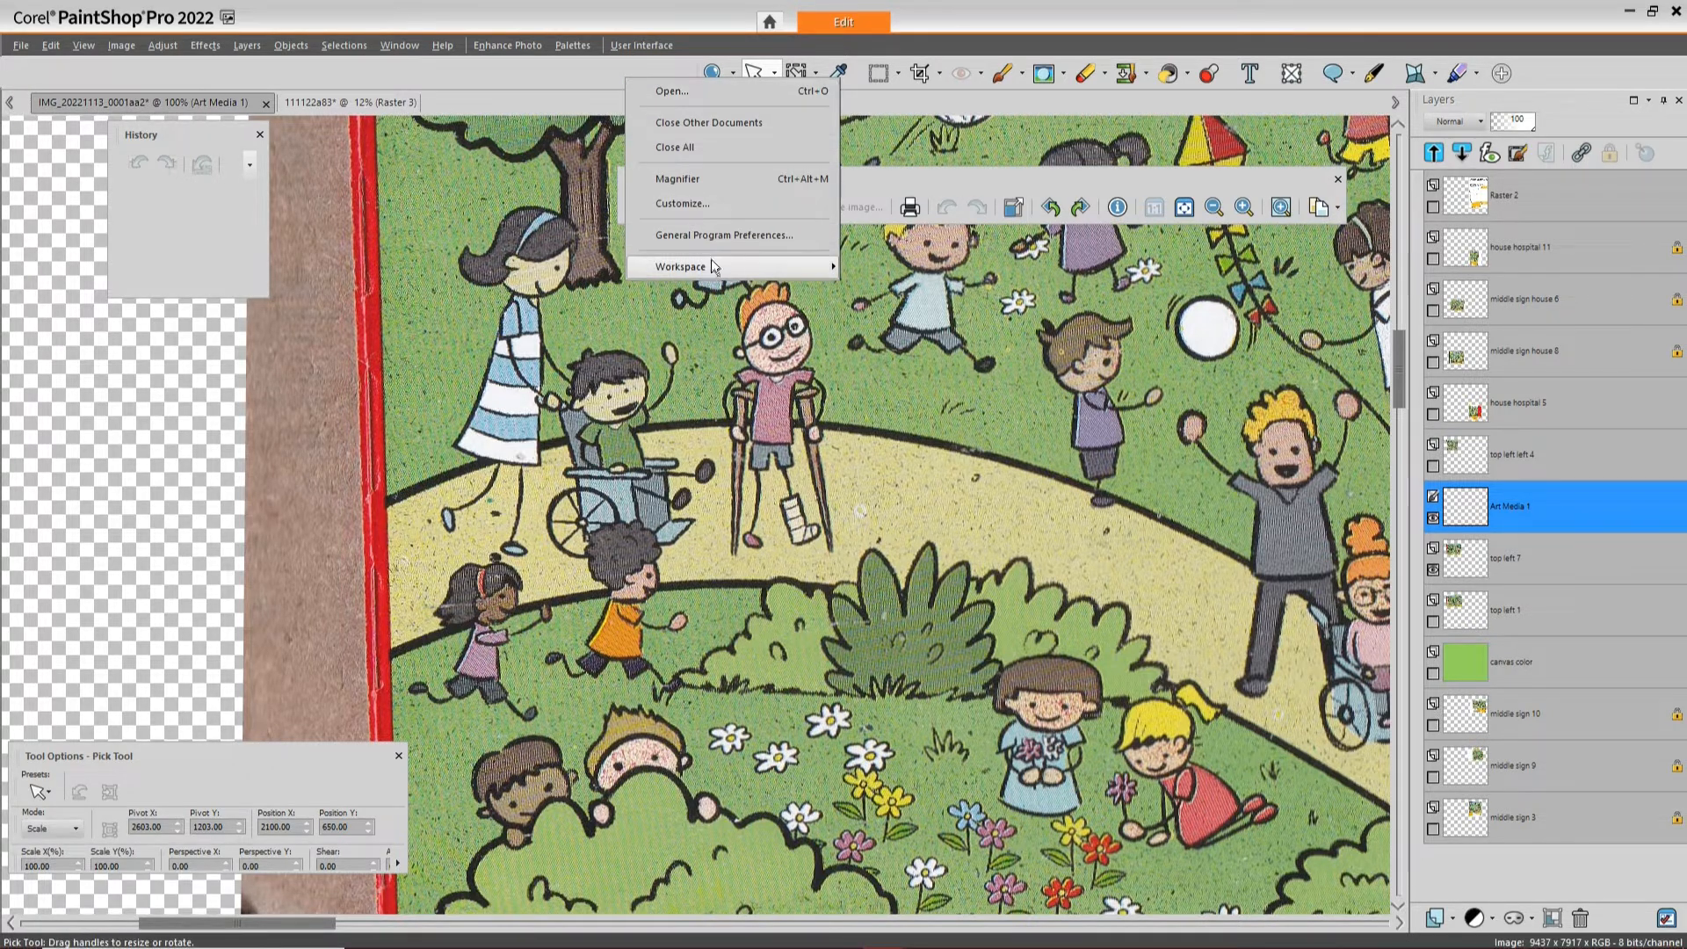
mouse_move(713, 263)
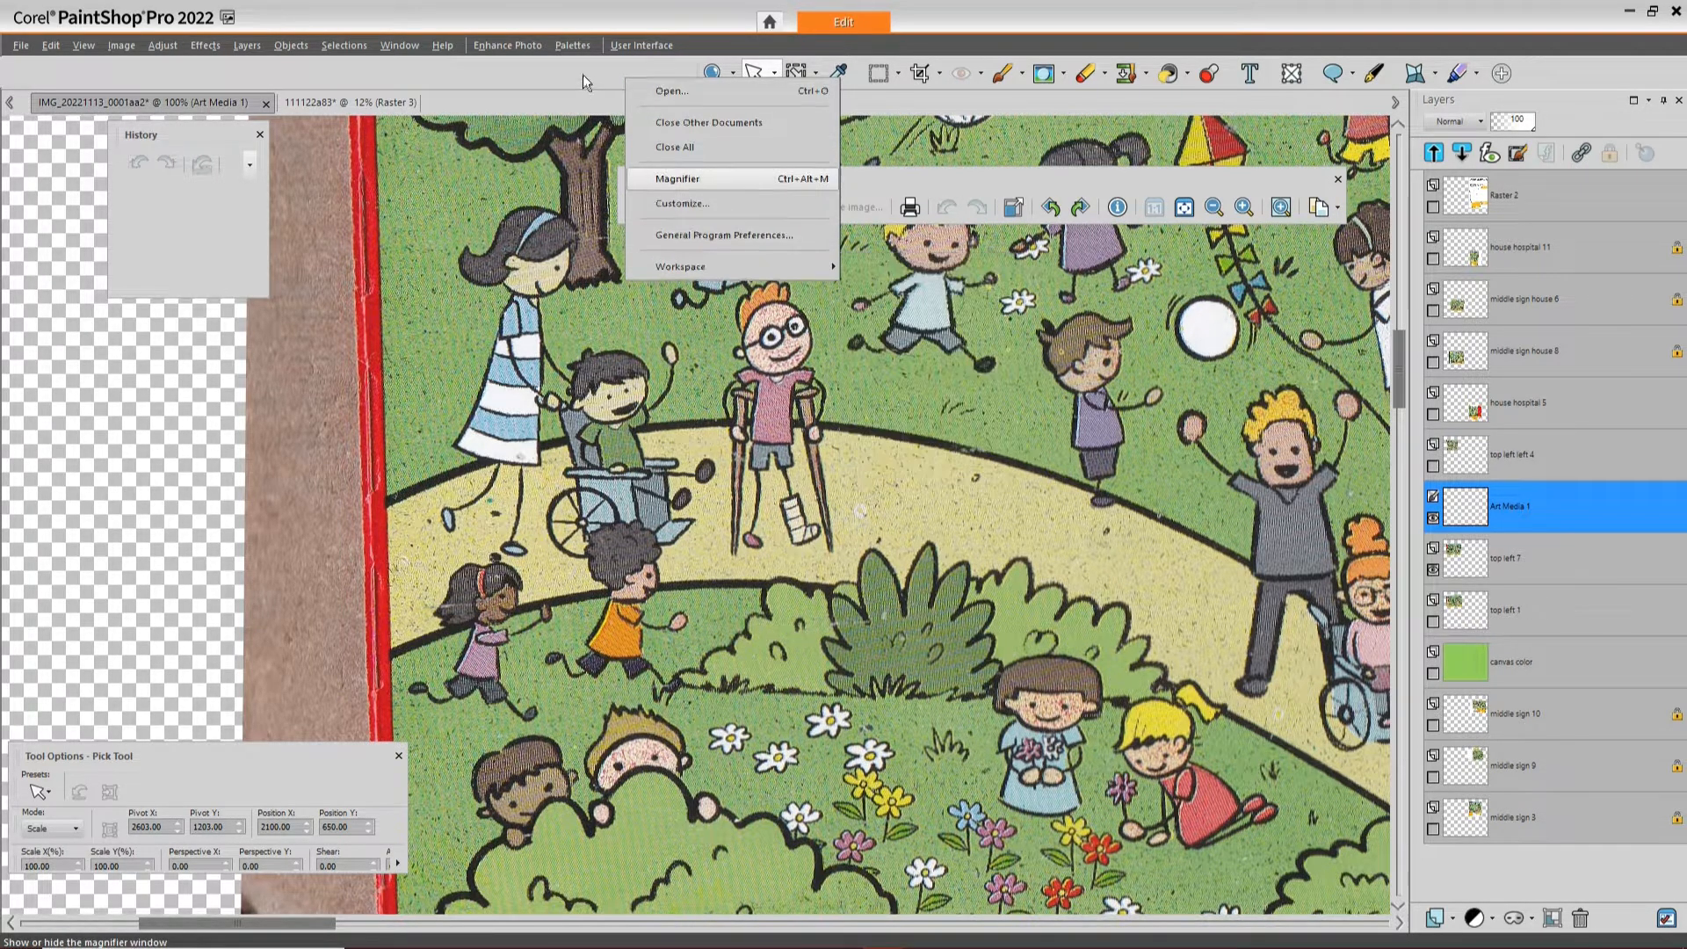
left_click(620, 80)
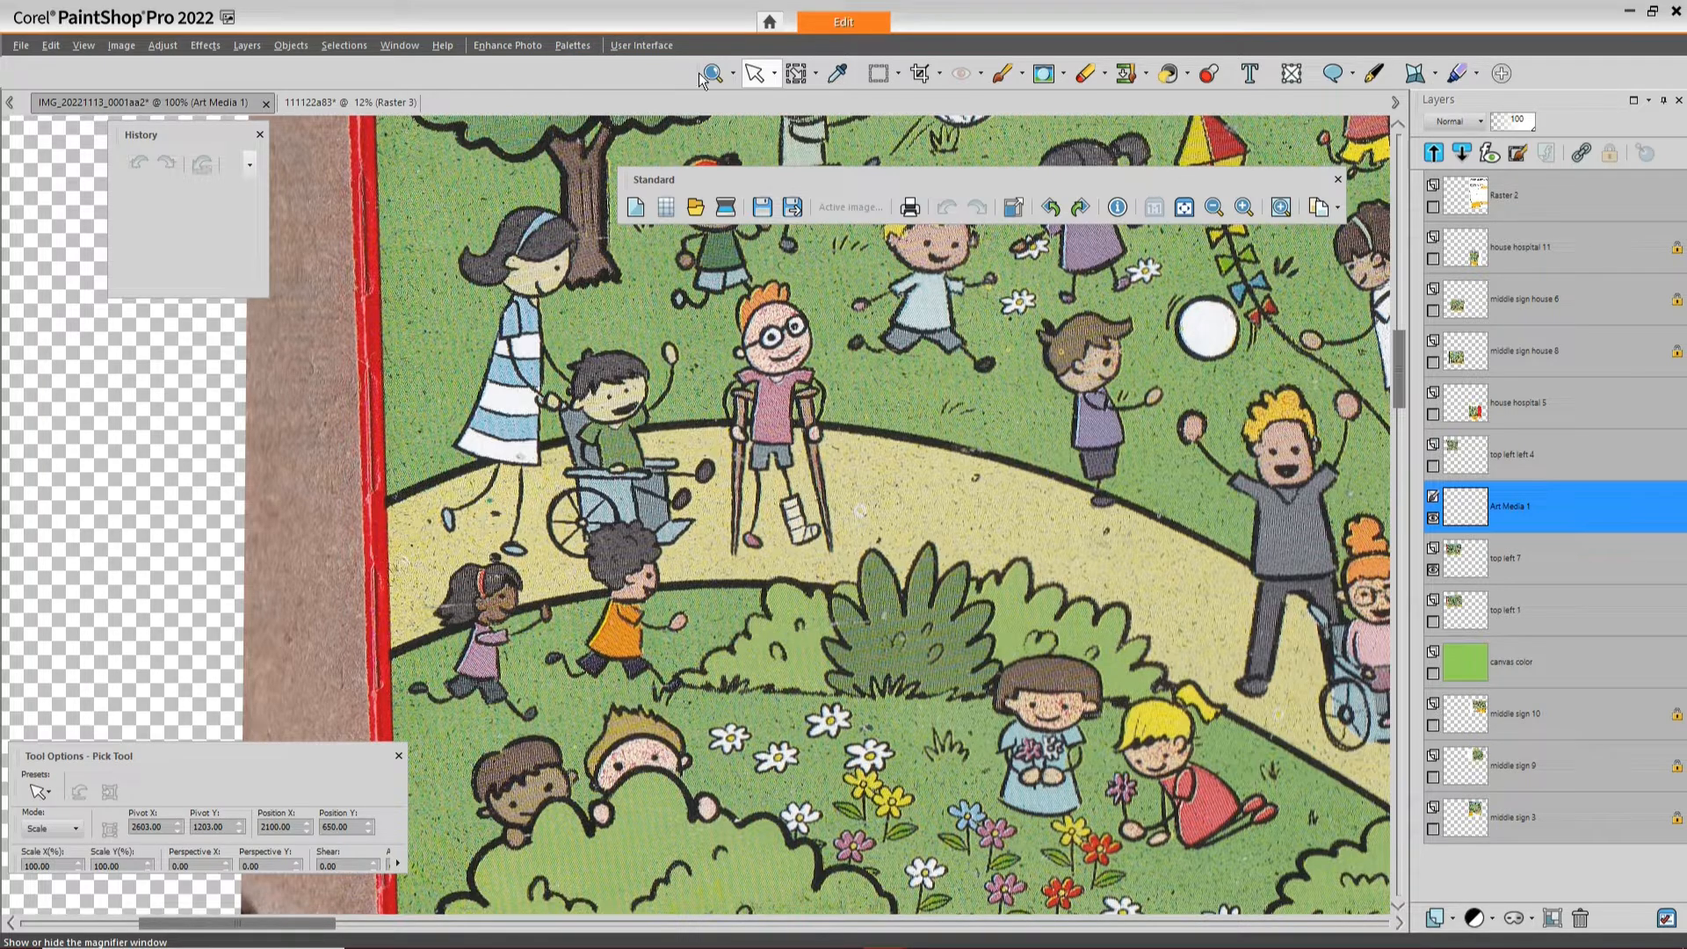
Undock the Tools toolbar and reshape it into a two-column floating palette beside the History palette
left_click_drag(694, 74, 75, 458)
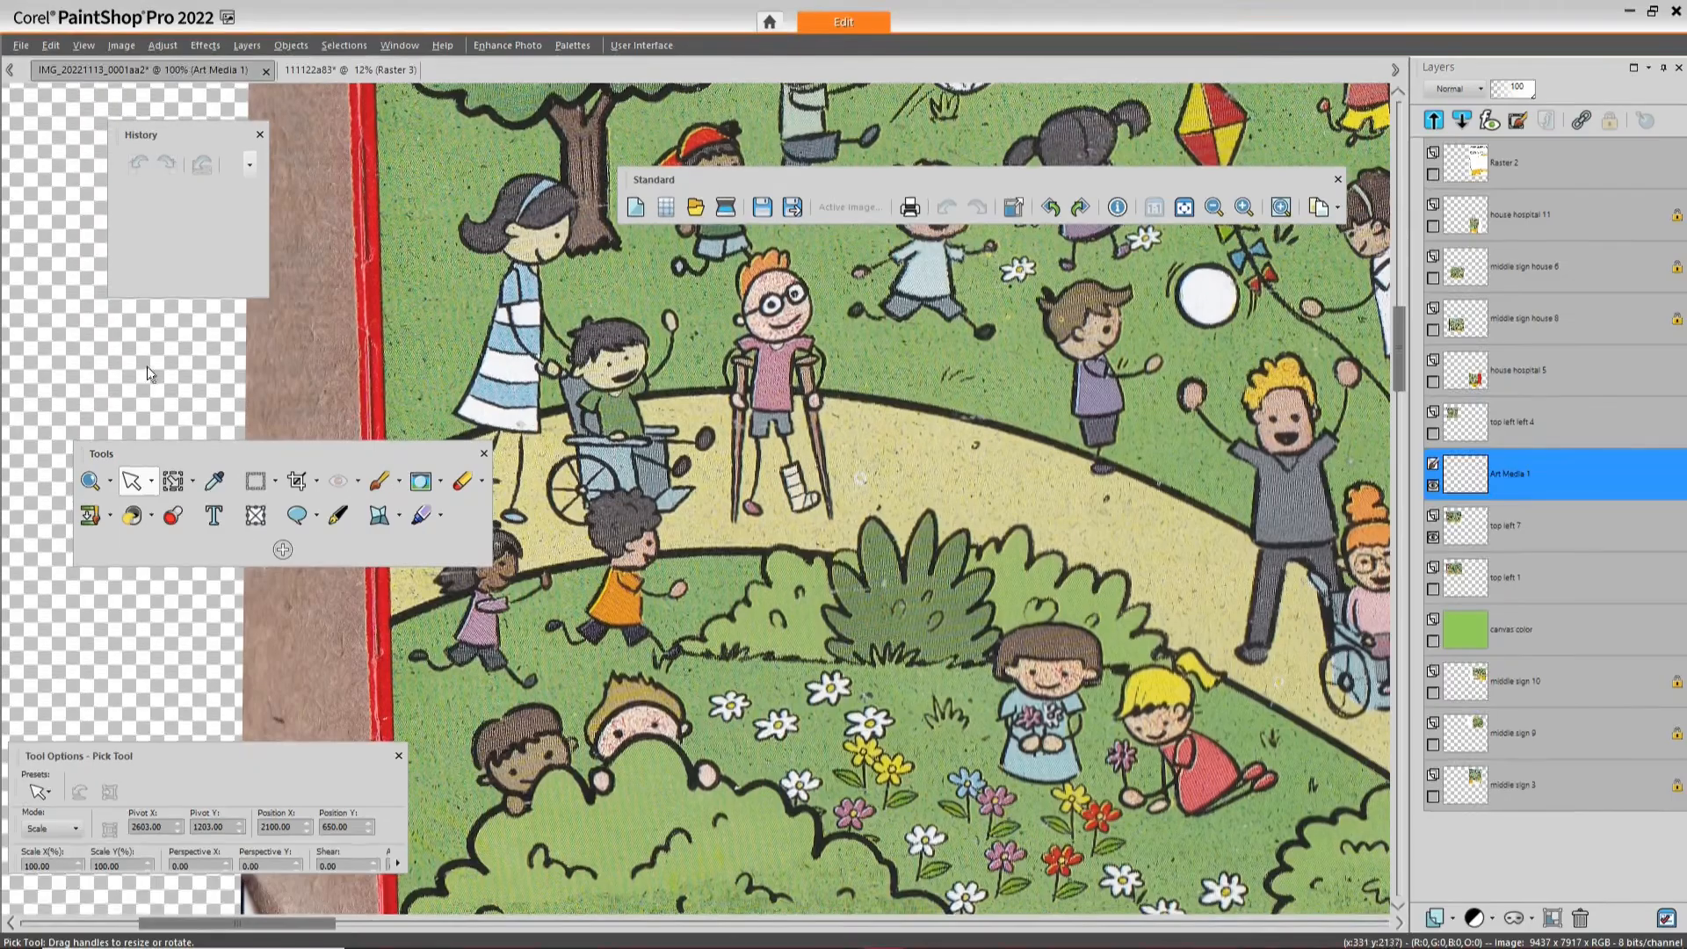
left_click_drag(145, 453, 113, 329)
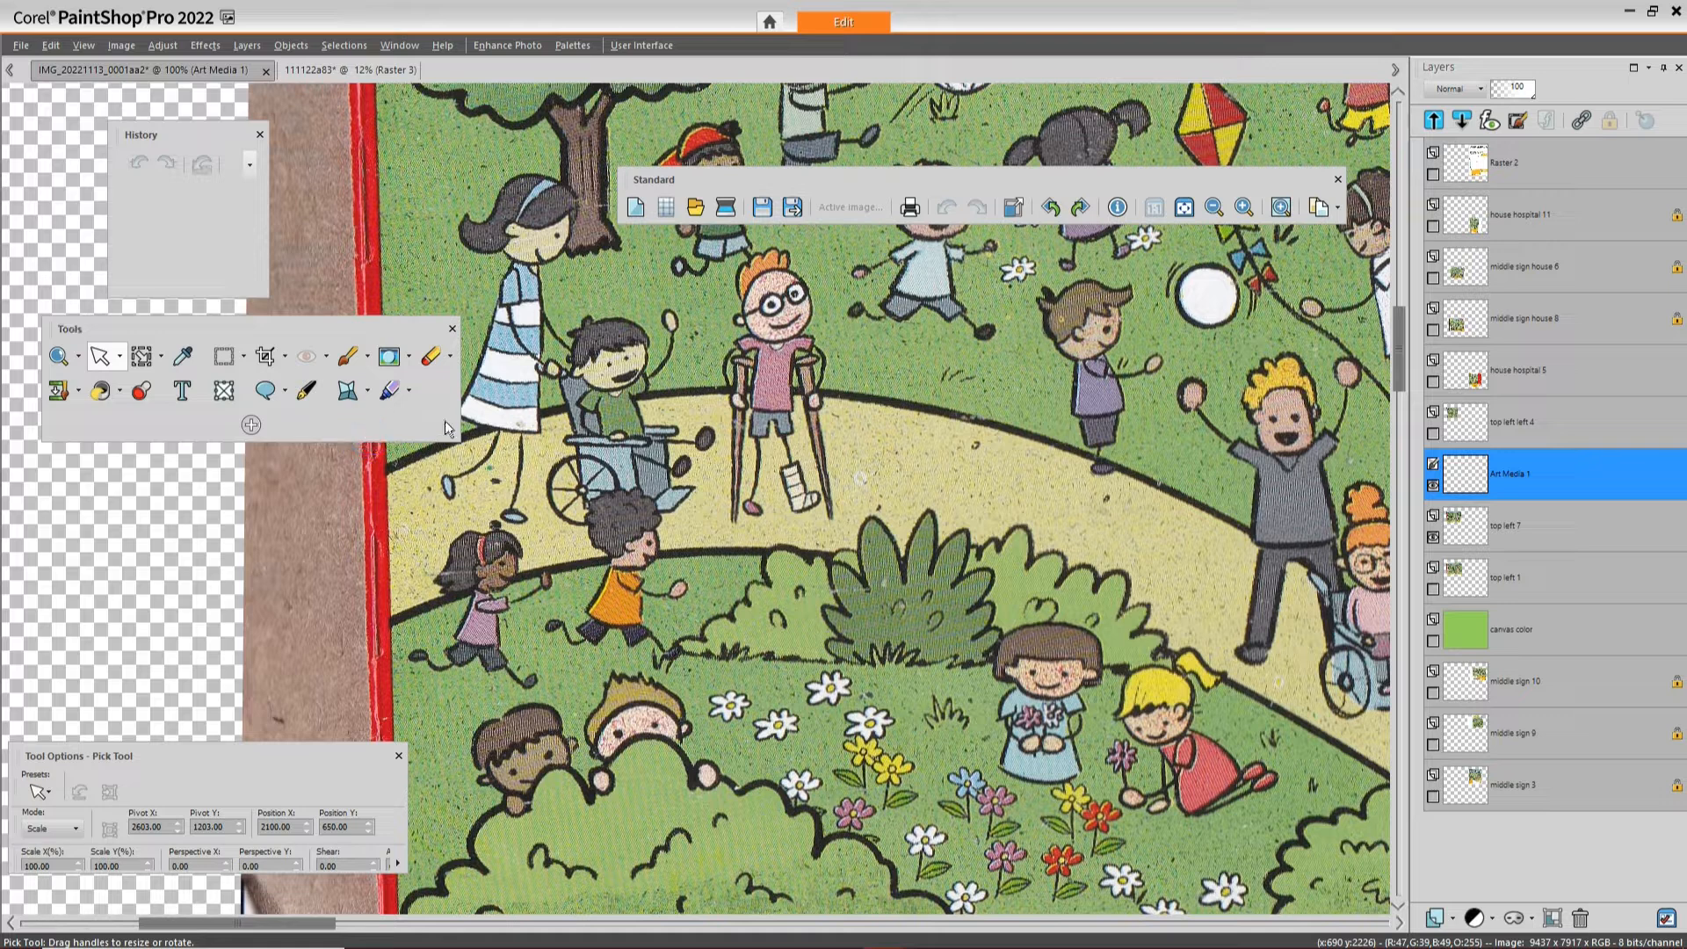
left_click_drag(454, 409, 151, 395)
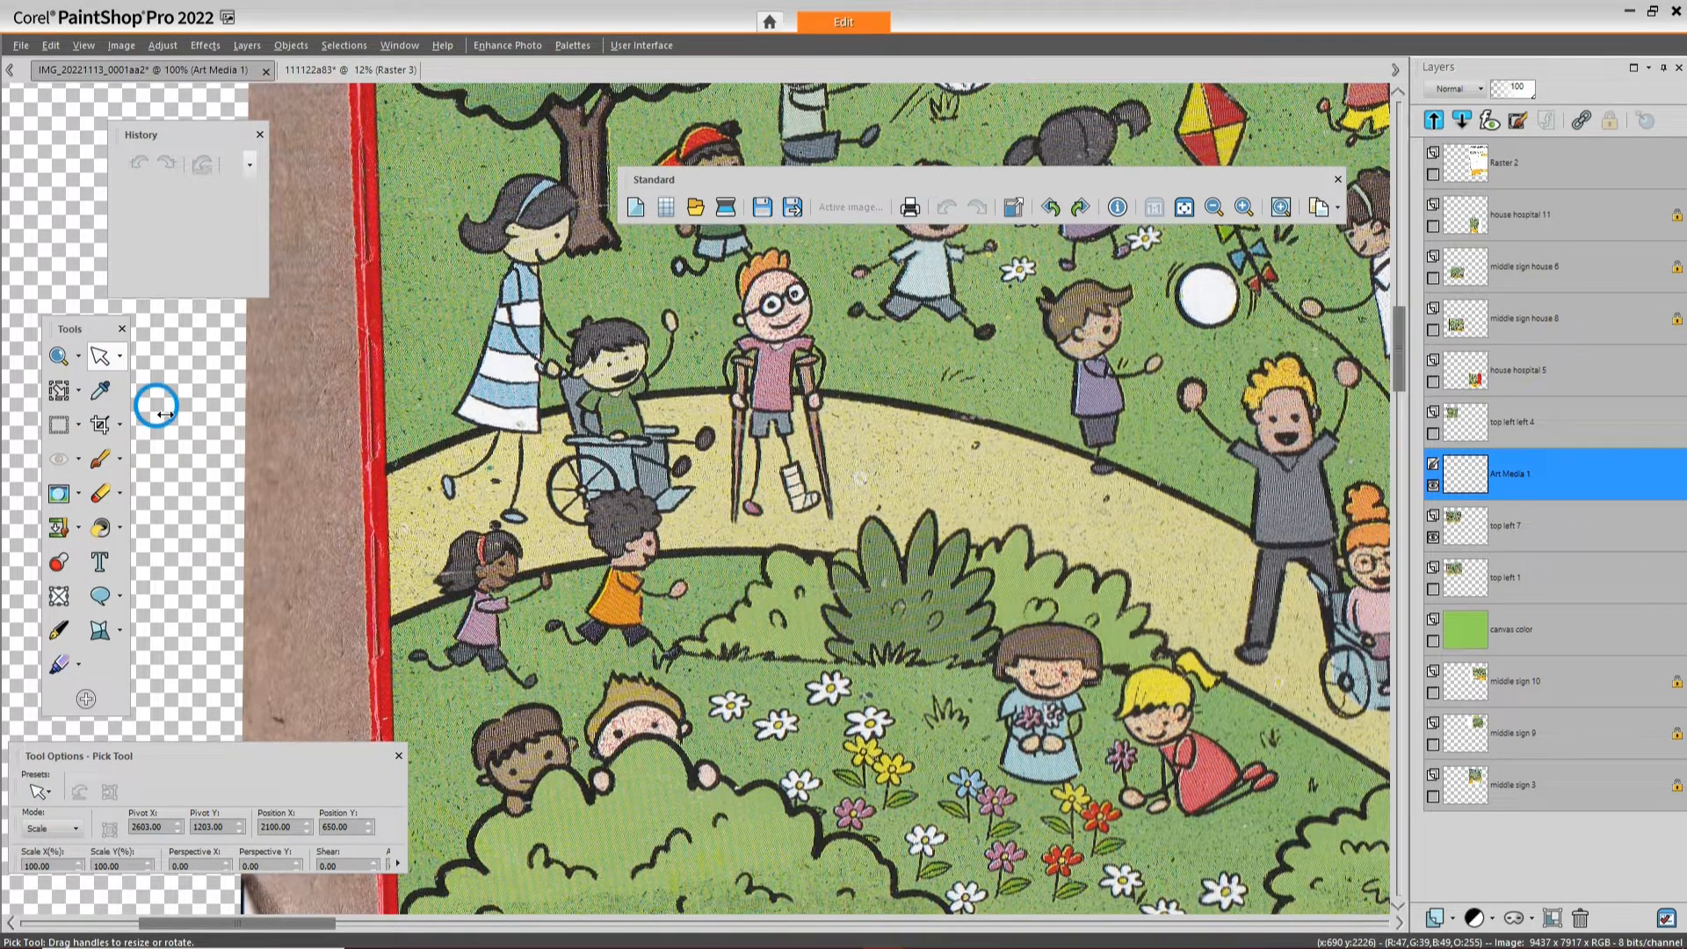
left_click_drag(83, 329, 46, 126)
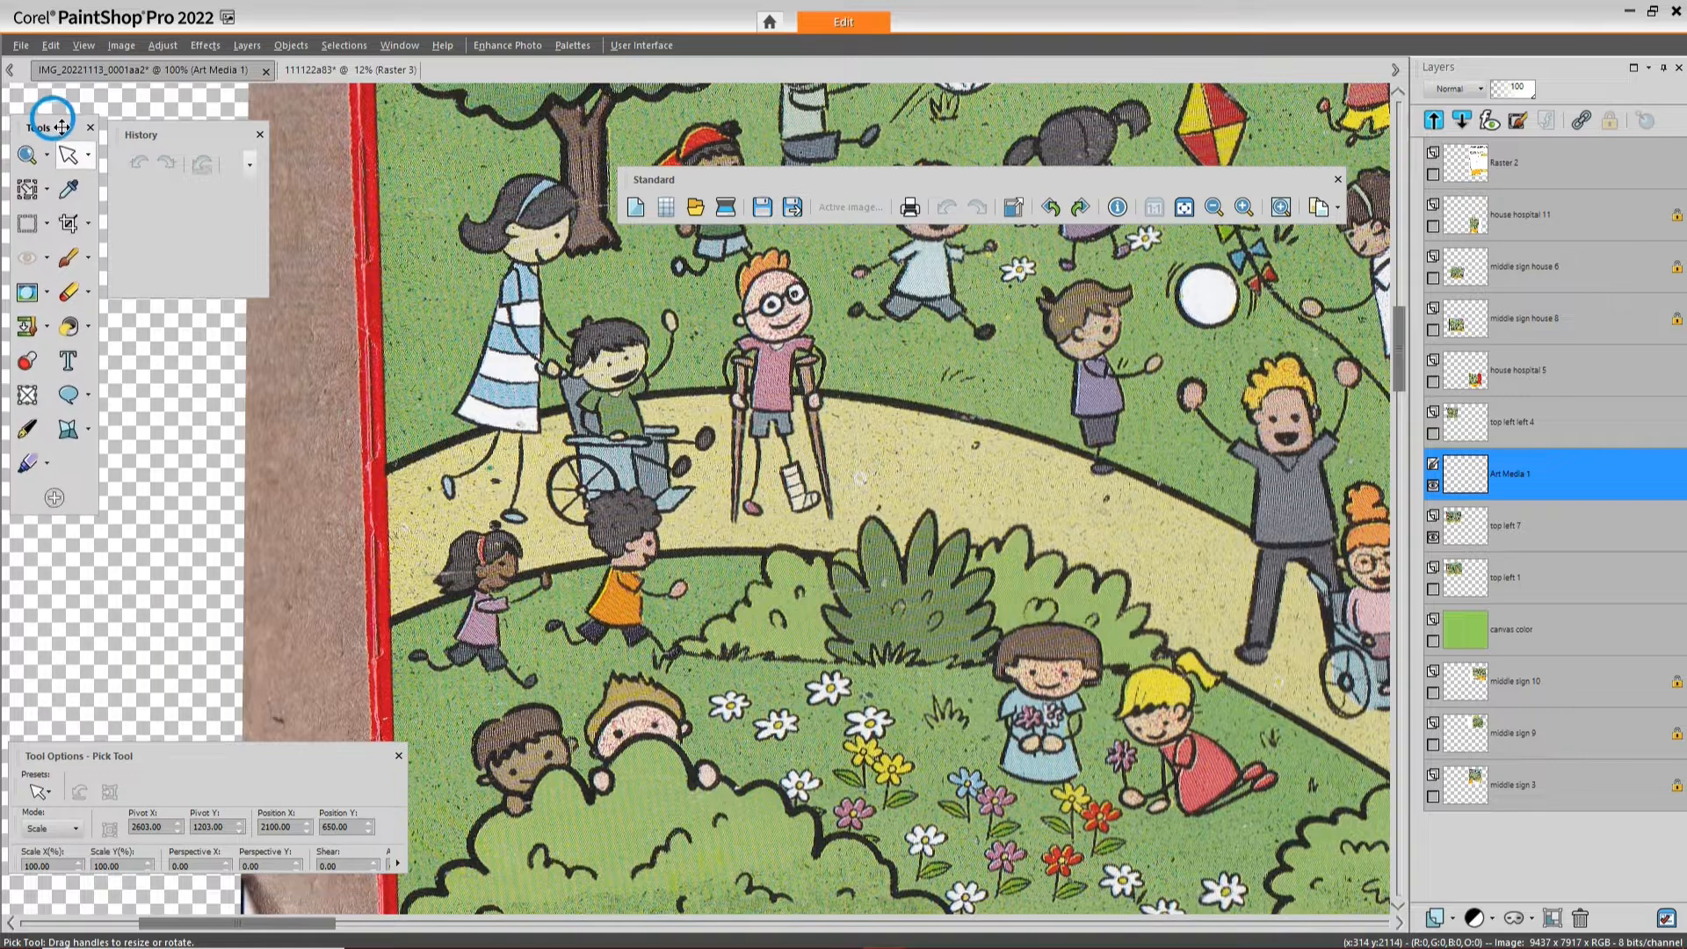
Make the top left left 4 layer visible, toggling its visibility to compare it with the layers underneath
mouse_move(1468, 268)
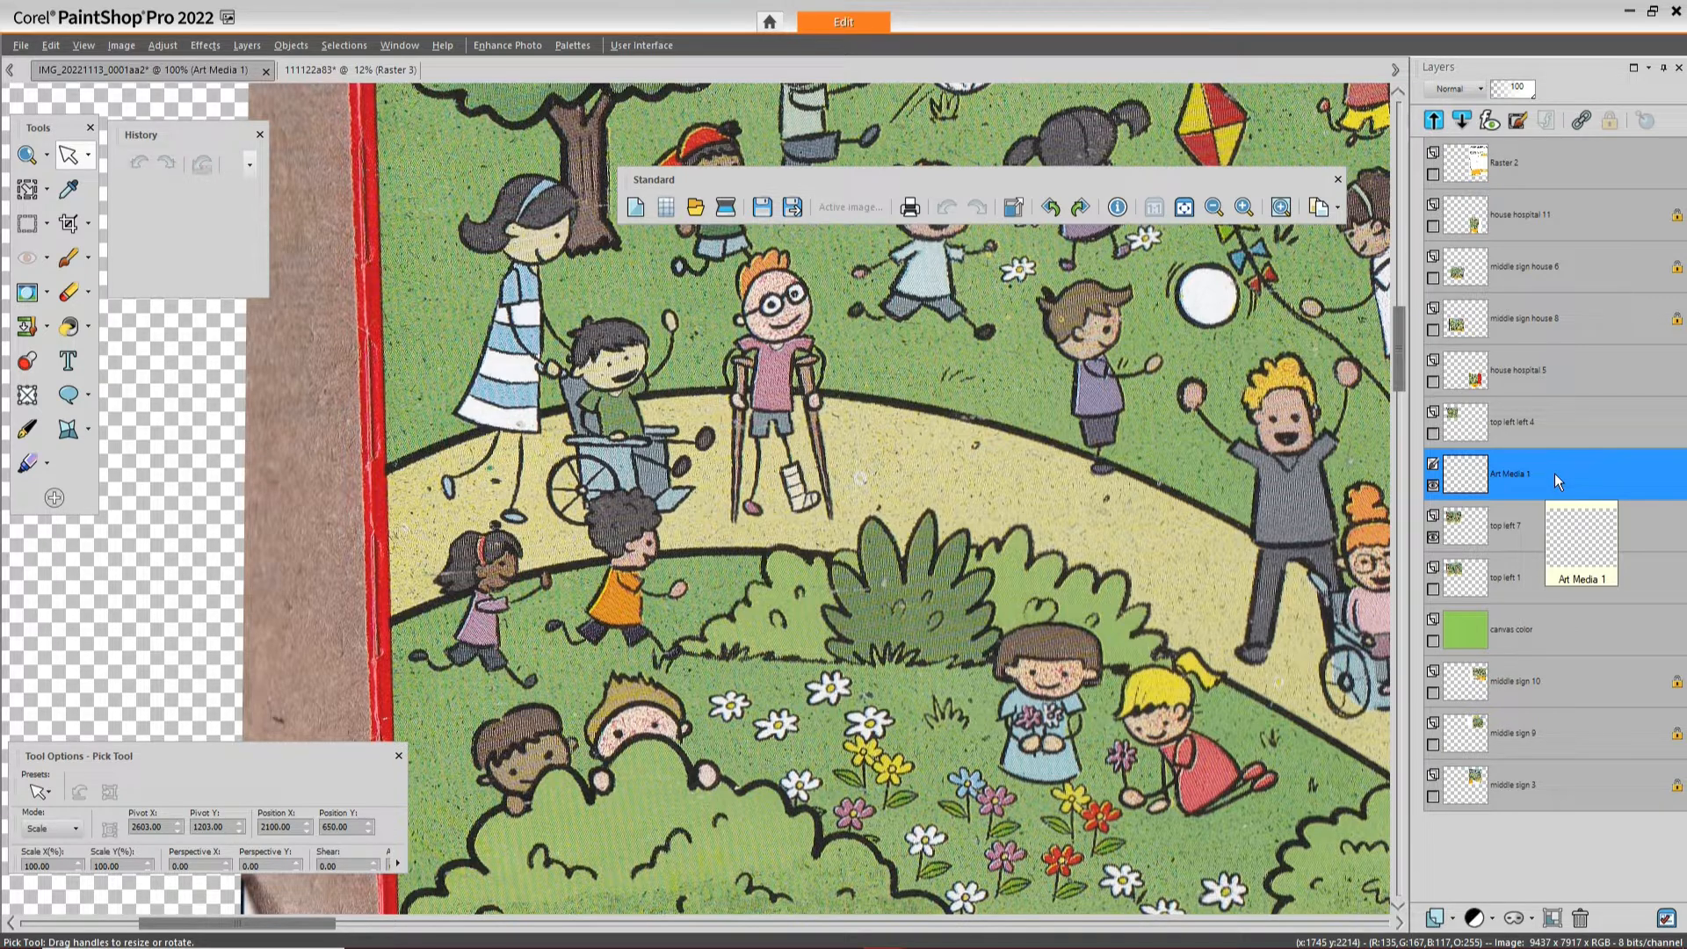
left_click(1434, 436)
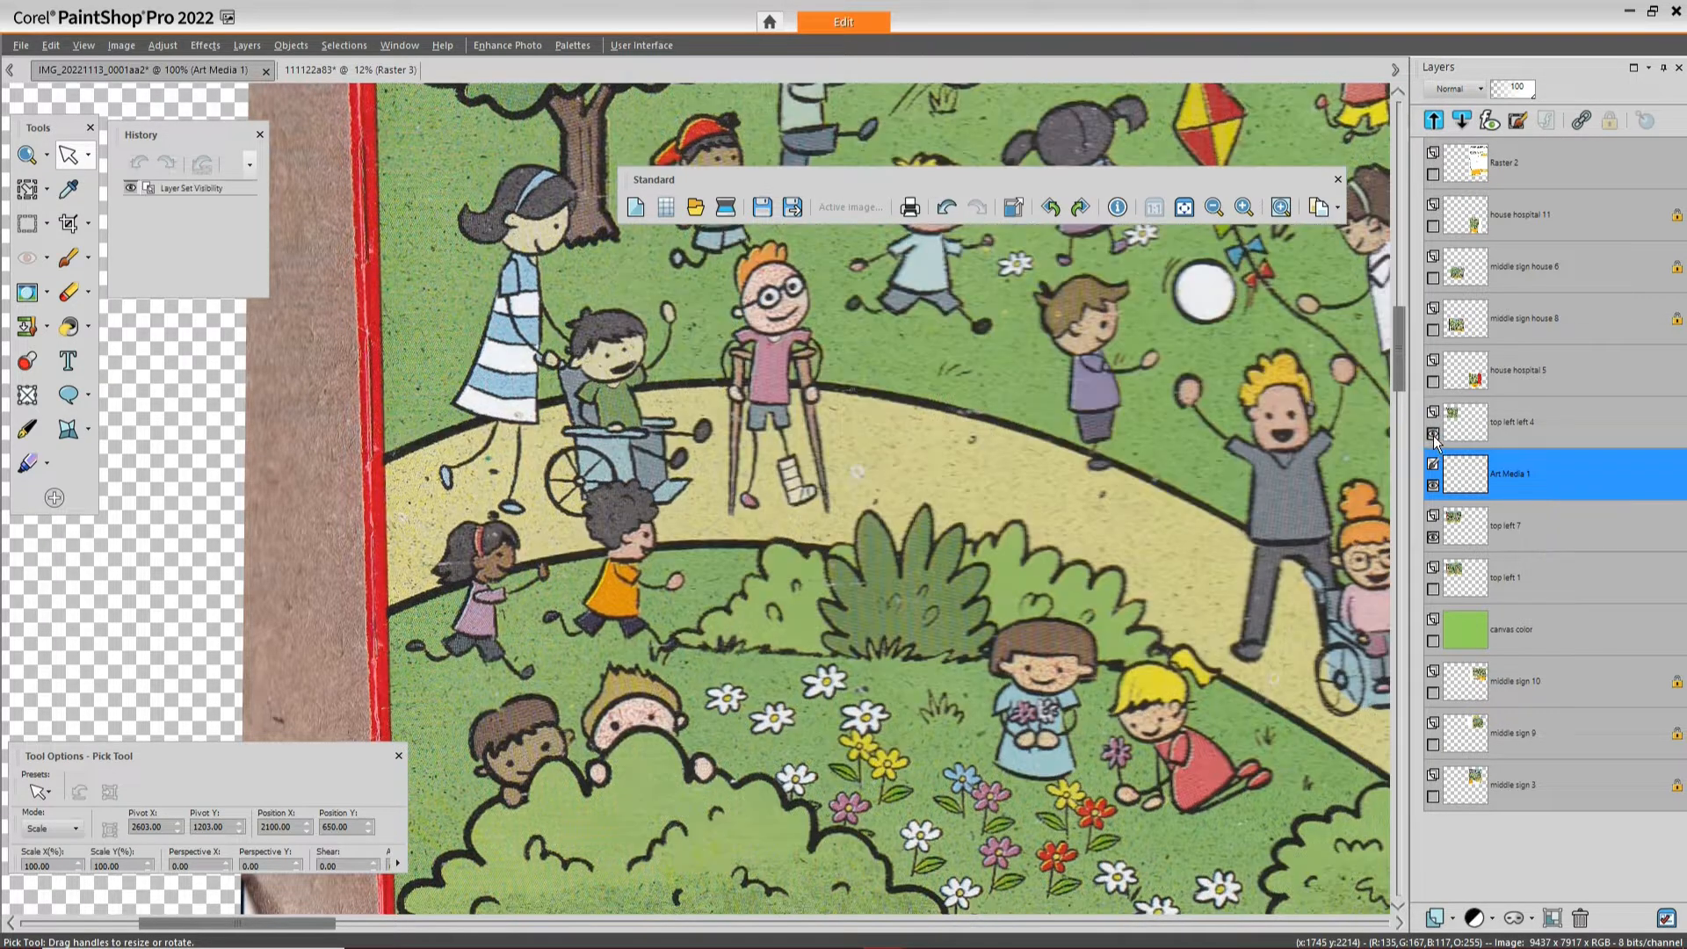
left_click(1434, 436)
left_click(1434, 435)
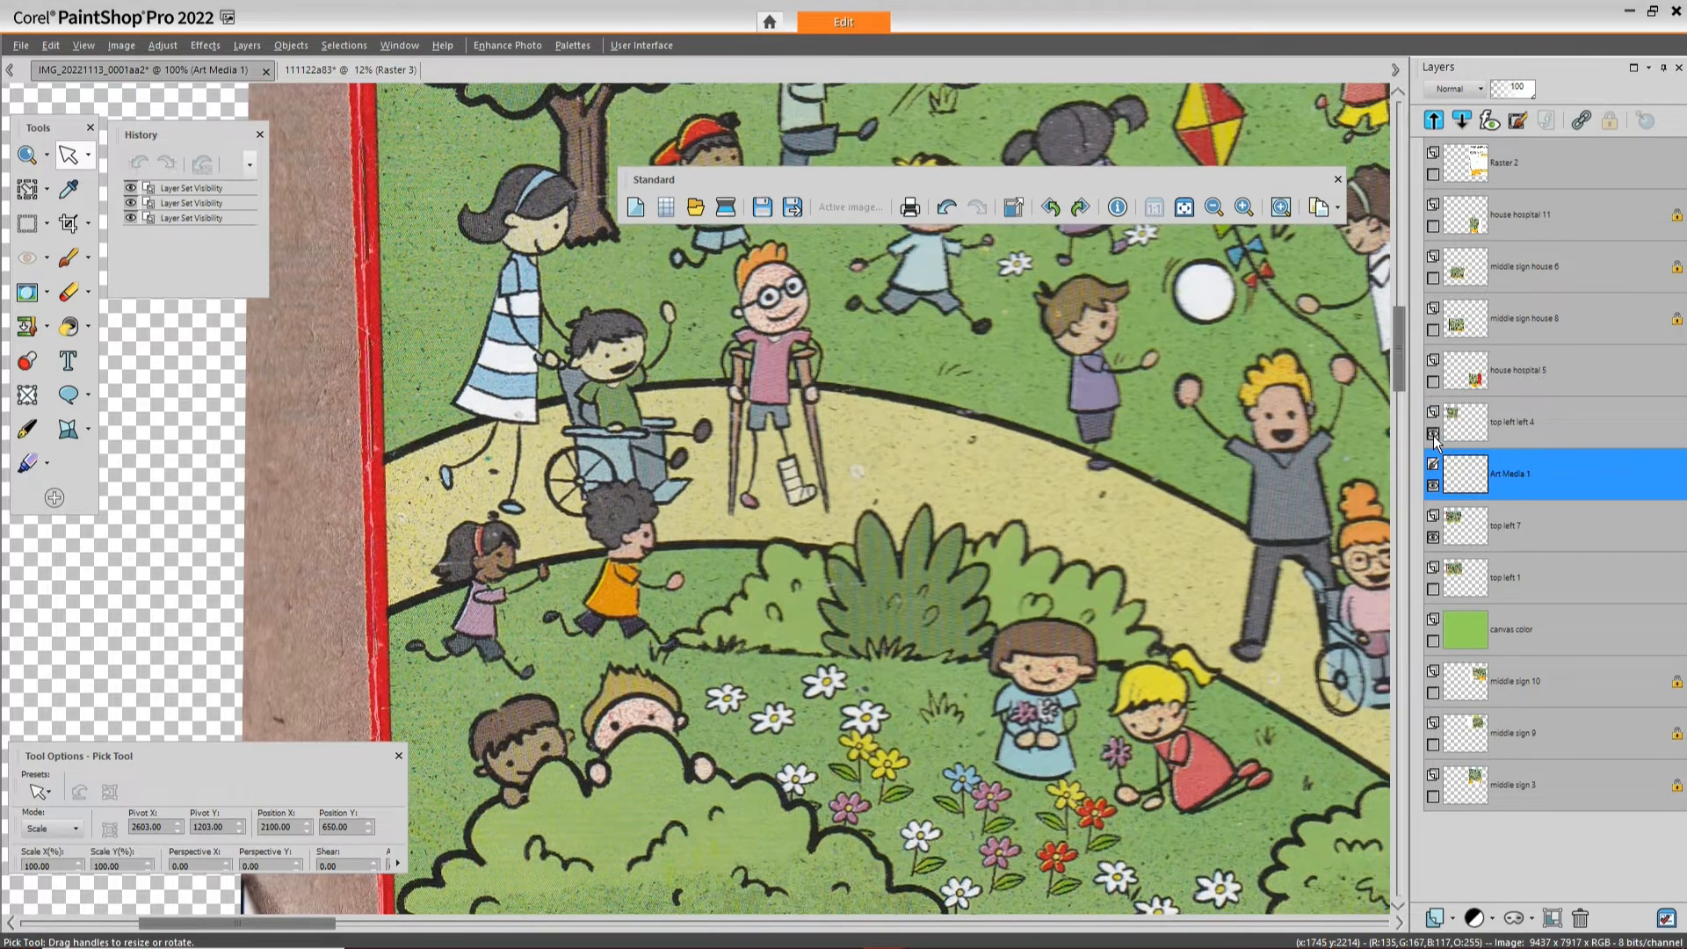
Set the opacity of the top left left 4 layer to 46 in its layer properties
left_click(1559, 440)
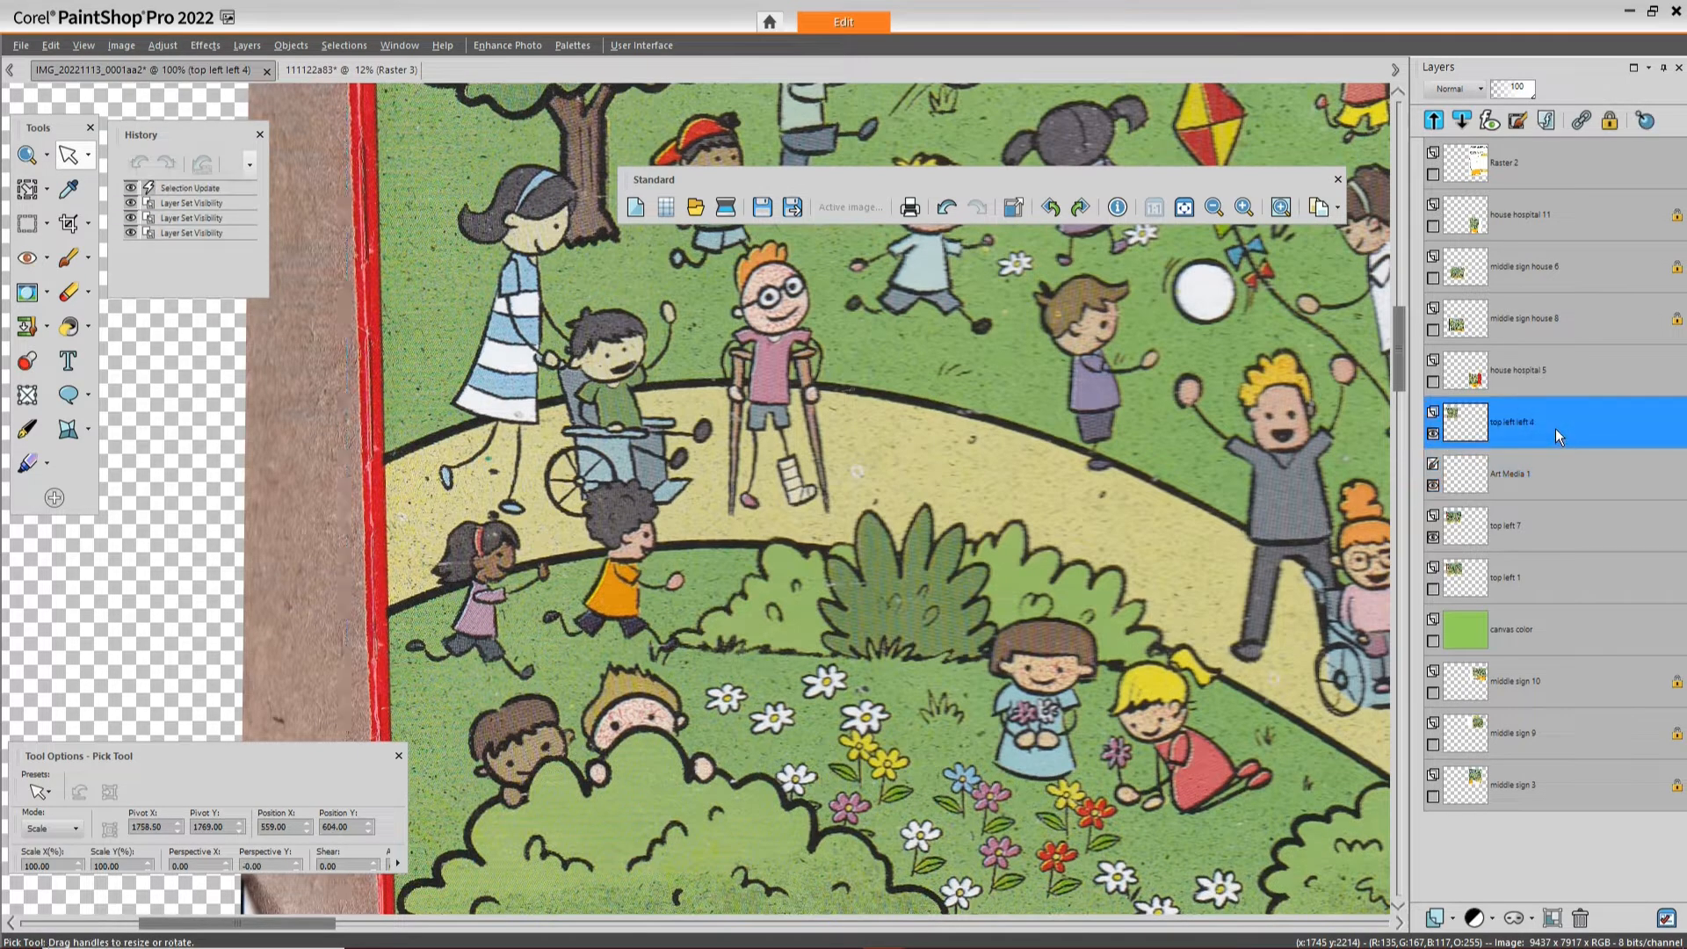
double_click(1560, 440)
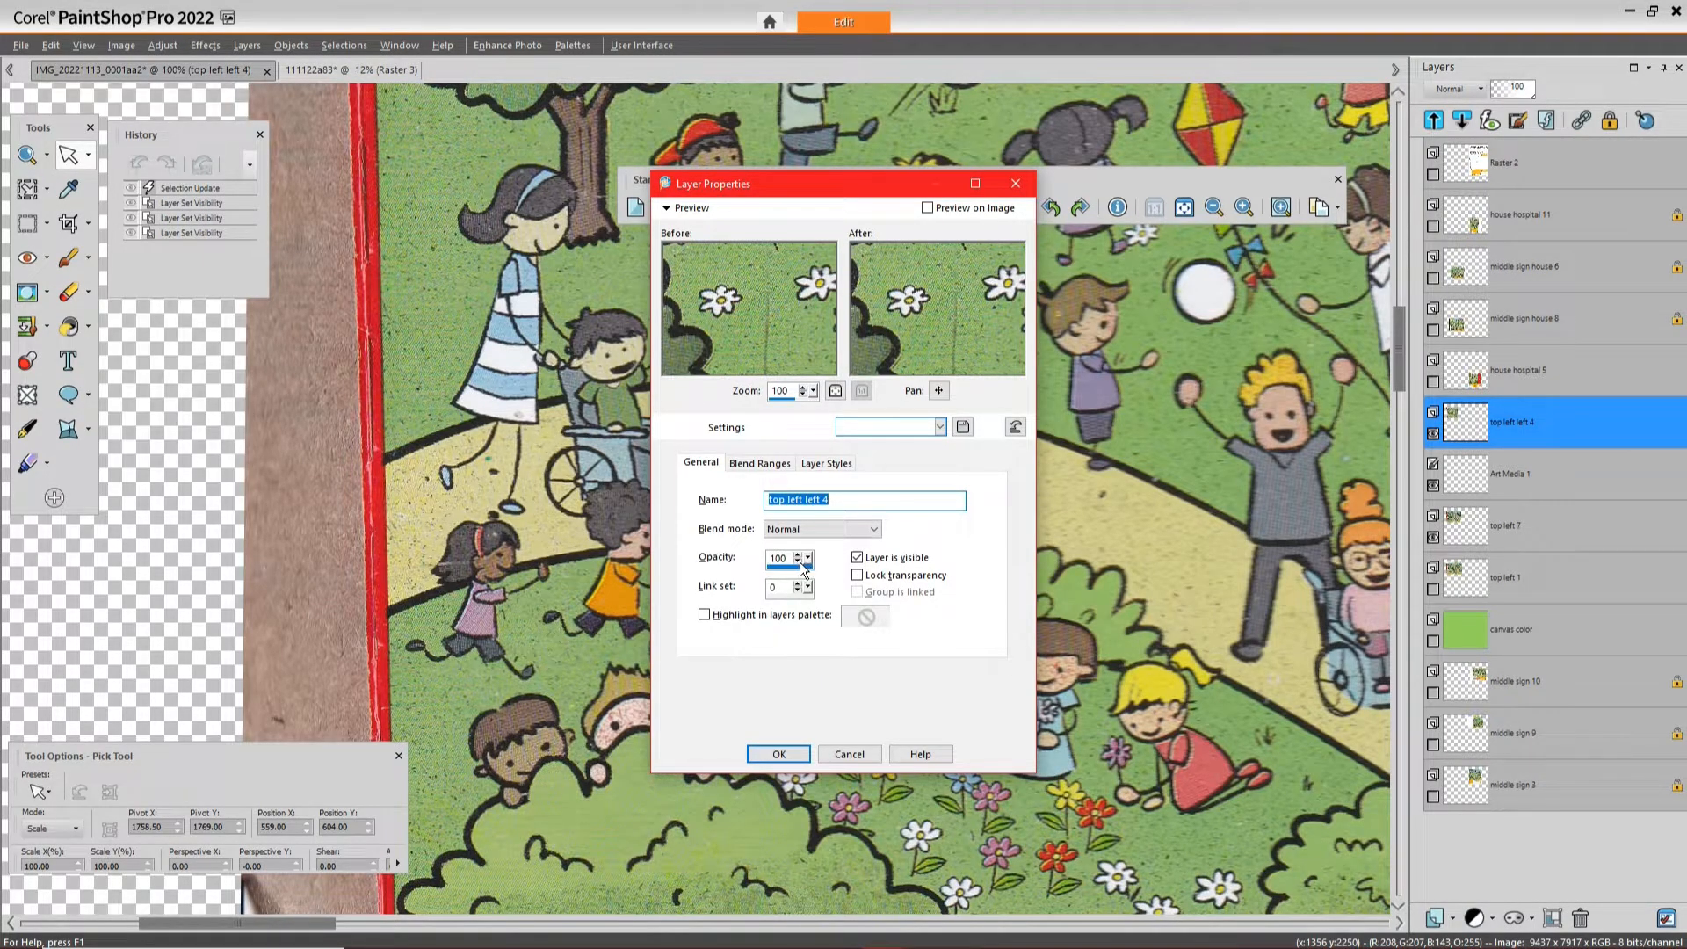
left_click(801, 565)
left_click_drag(809, 567, 779, 582)
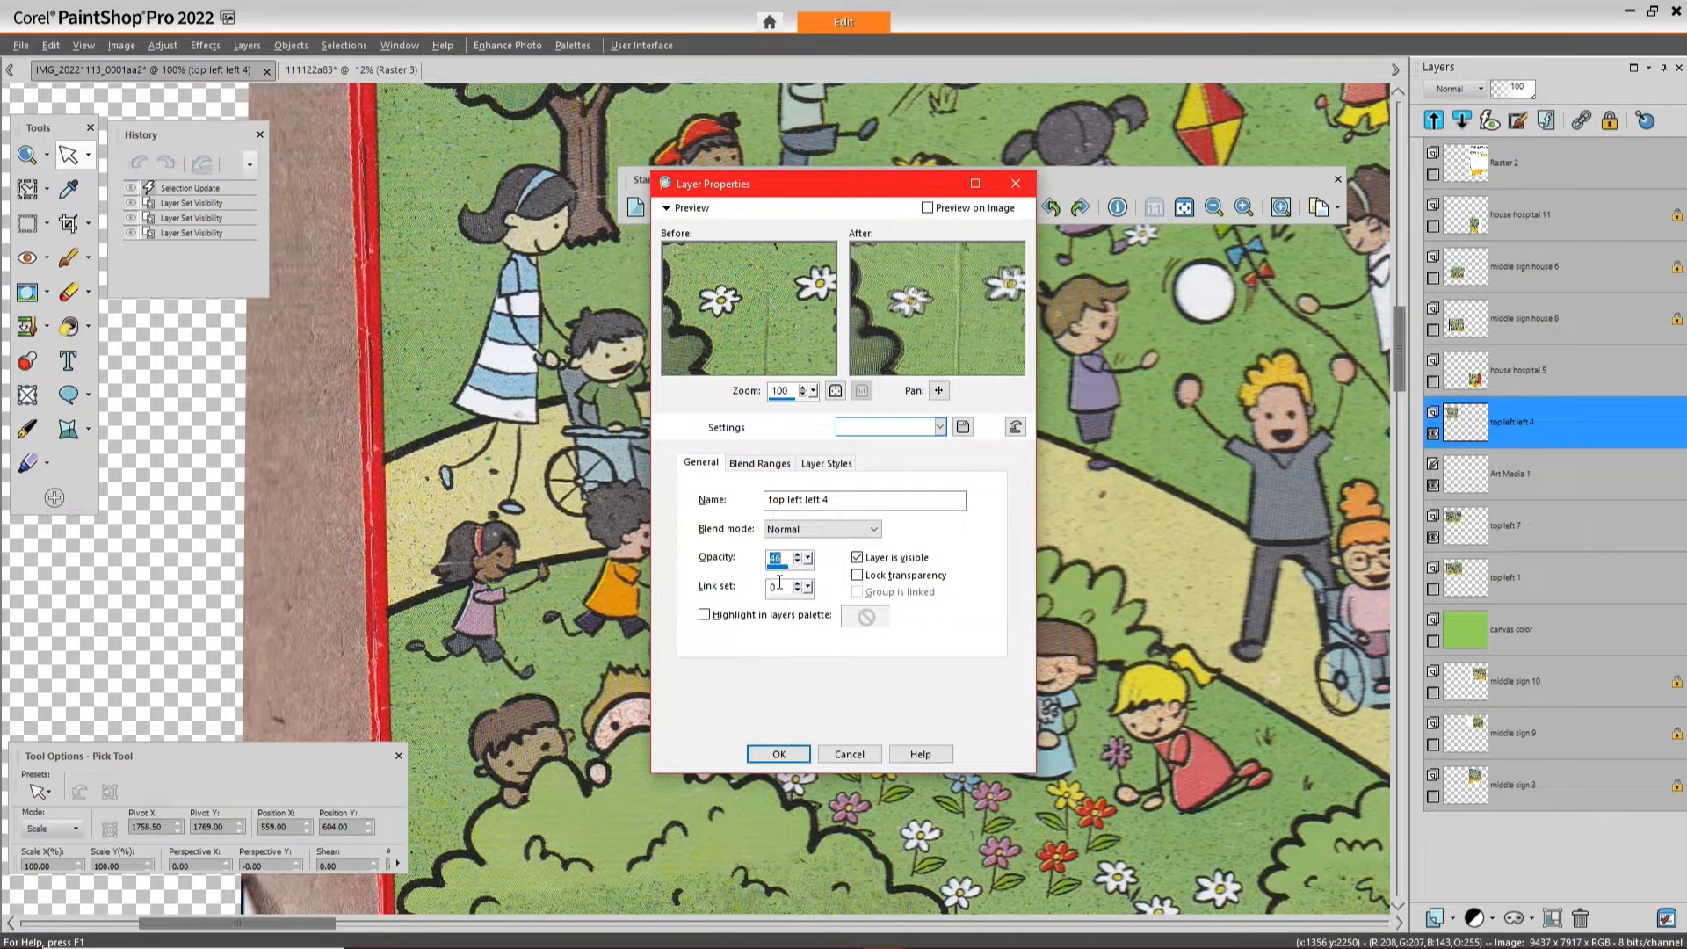
left_click(778, 754)
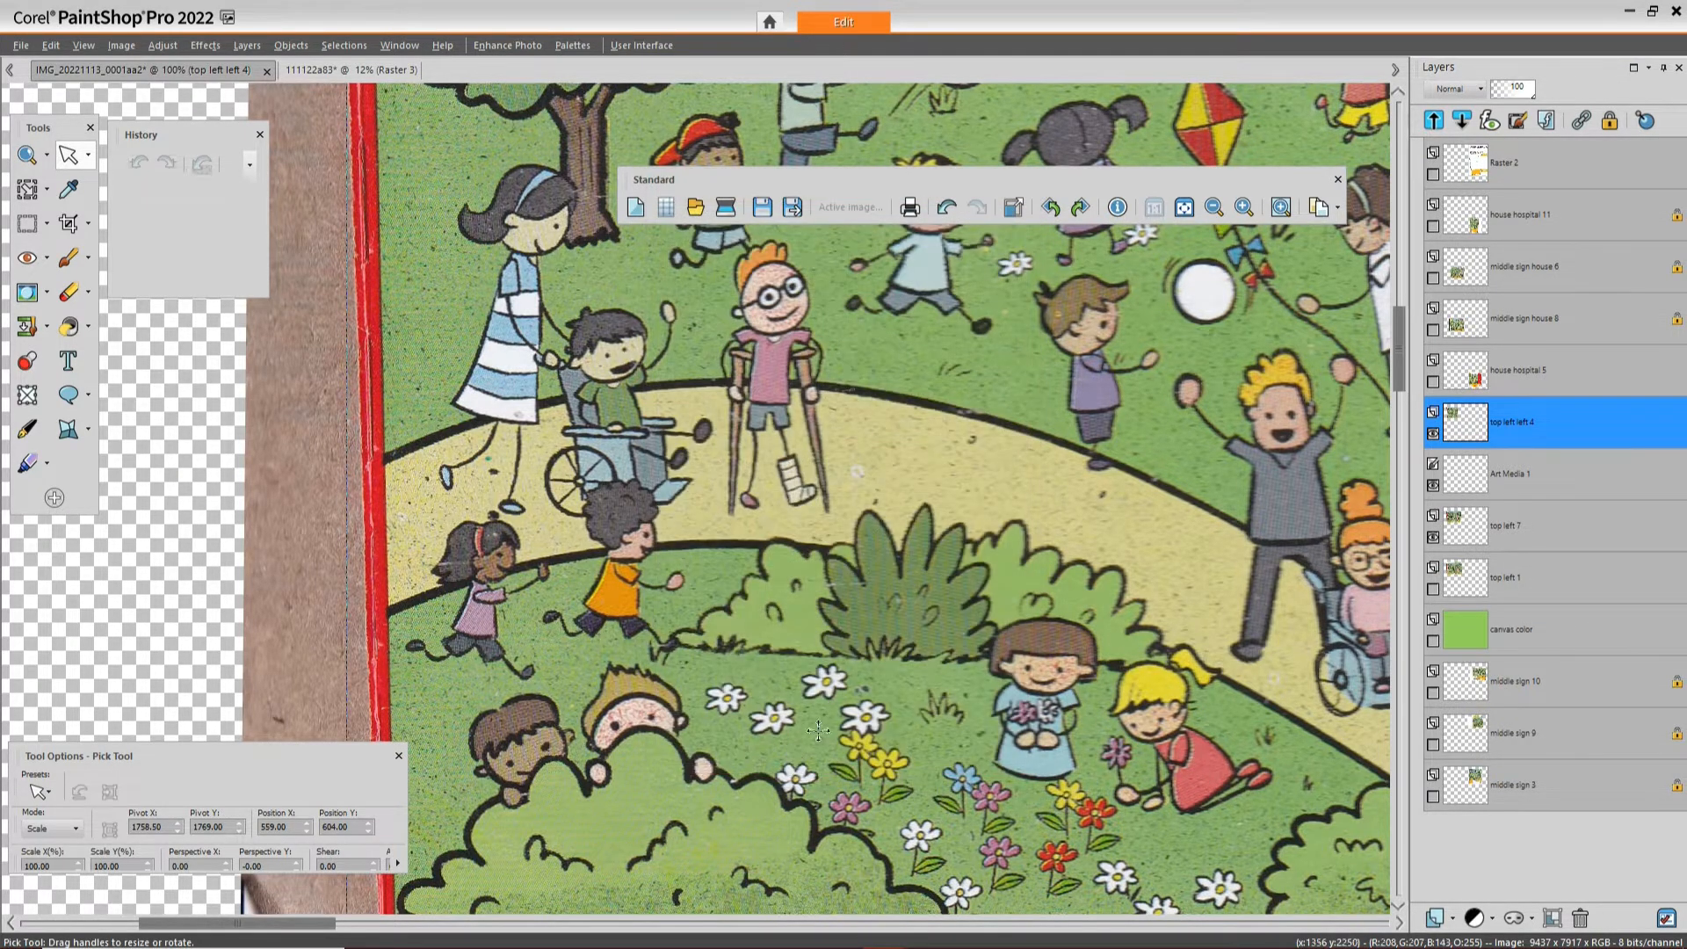
Hide the Art Media 1 and top left 7 layers beneath the semi-transparent layer
left_click(1433, 485)
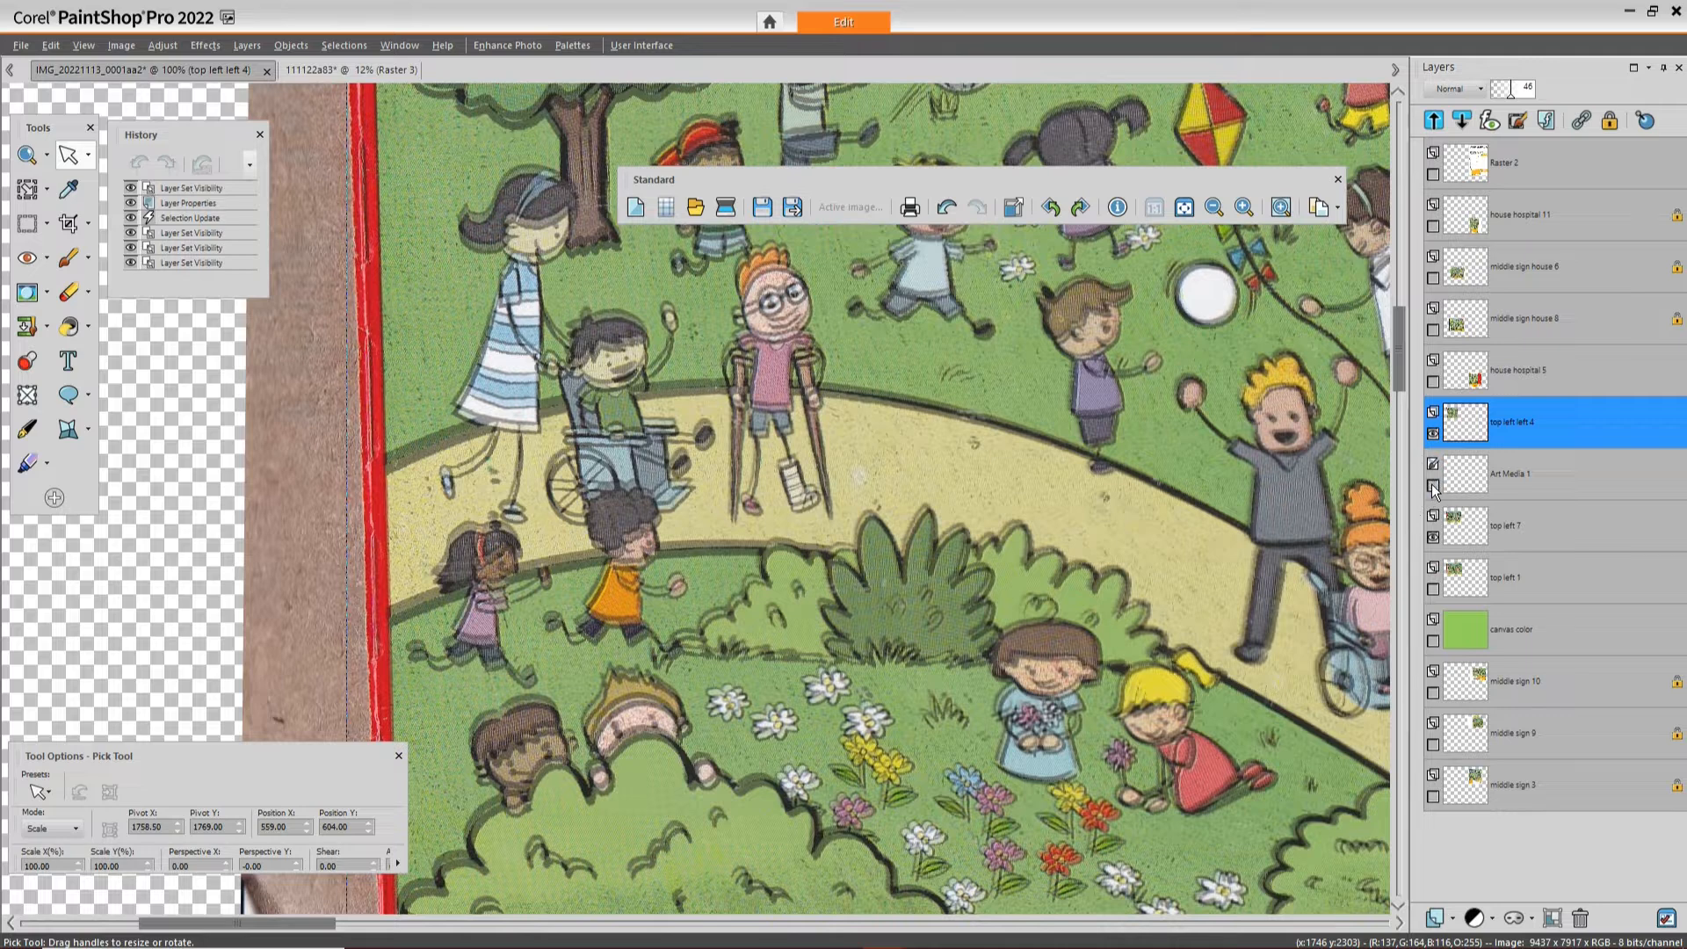
left_click(1432, 538)
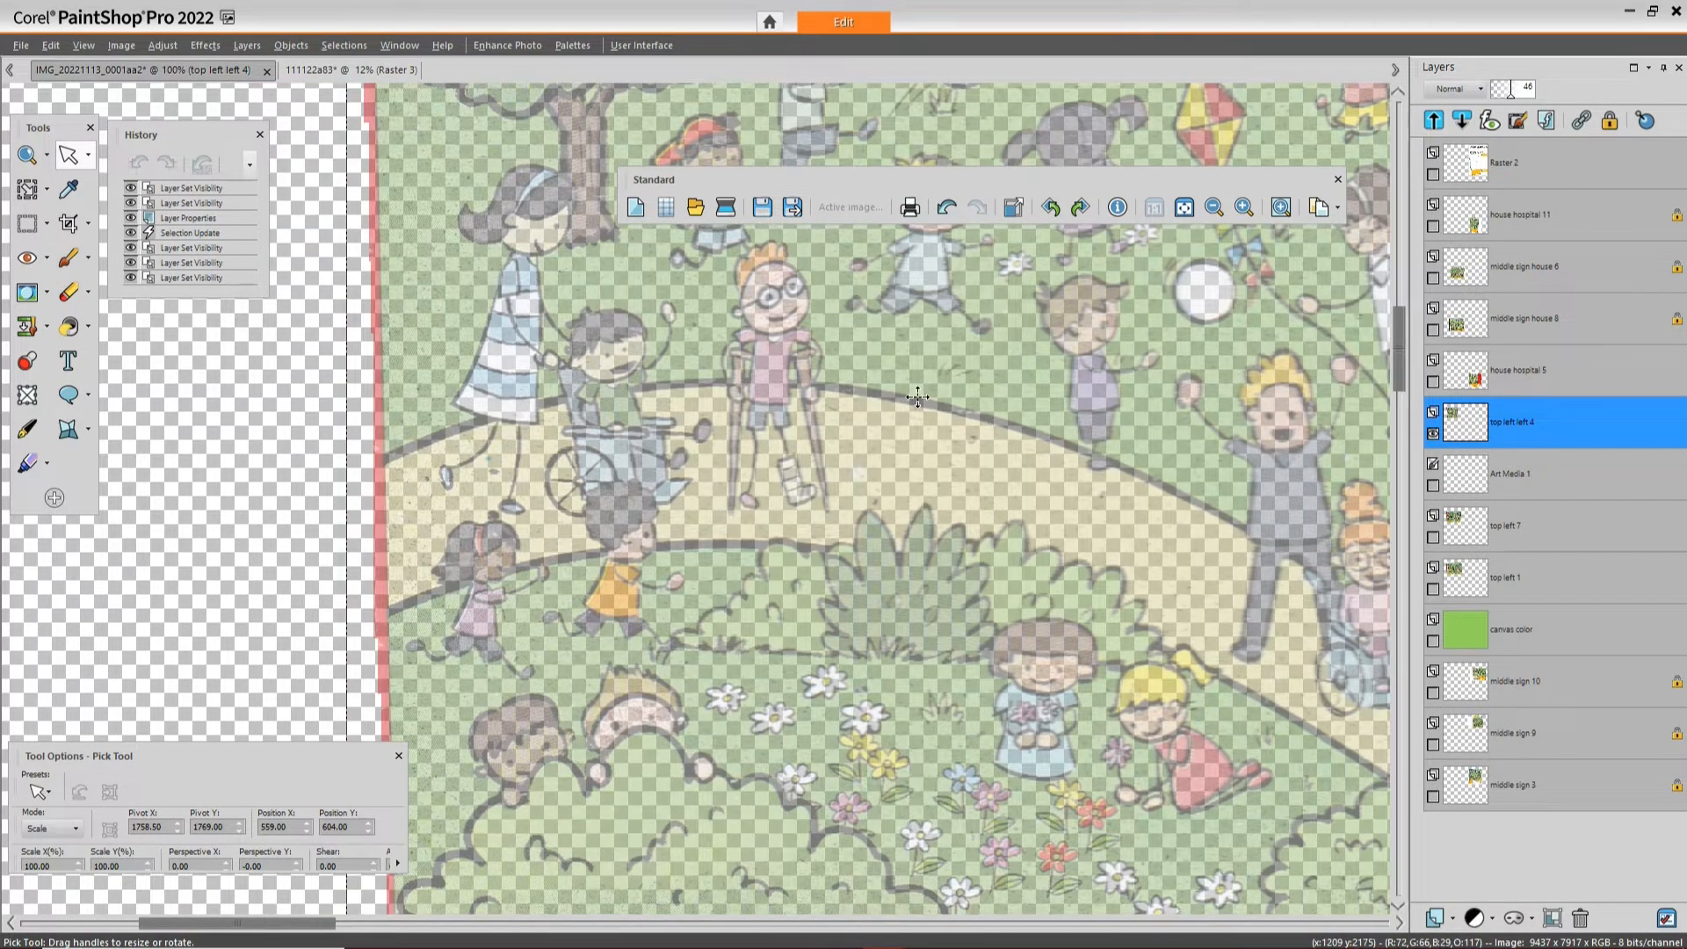
Toggle the Art Media 1 and top left 7 layers on and off to compare them beneath the semi-transparent layer
left_click(1433, 487)
left_click(1434, 488)
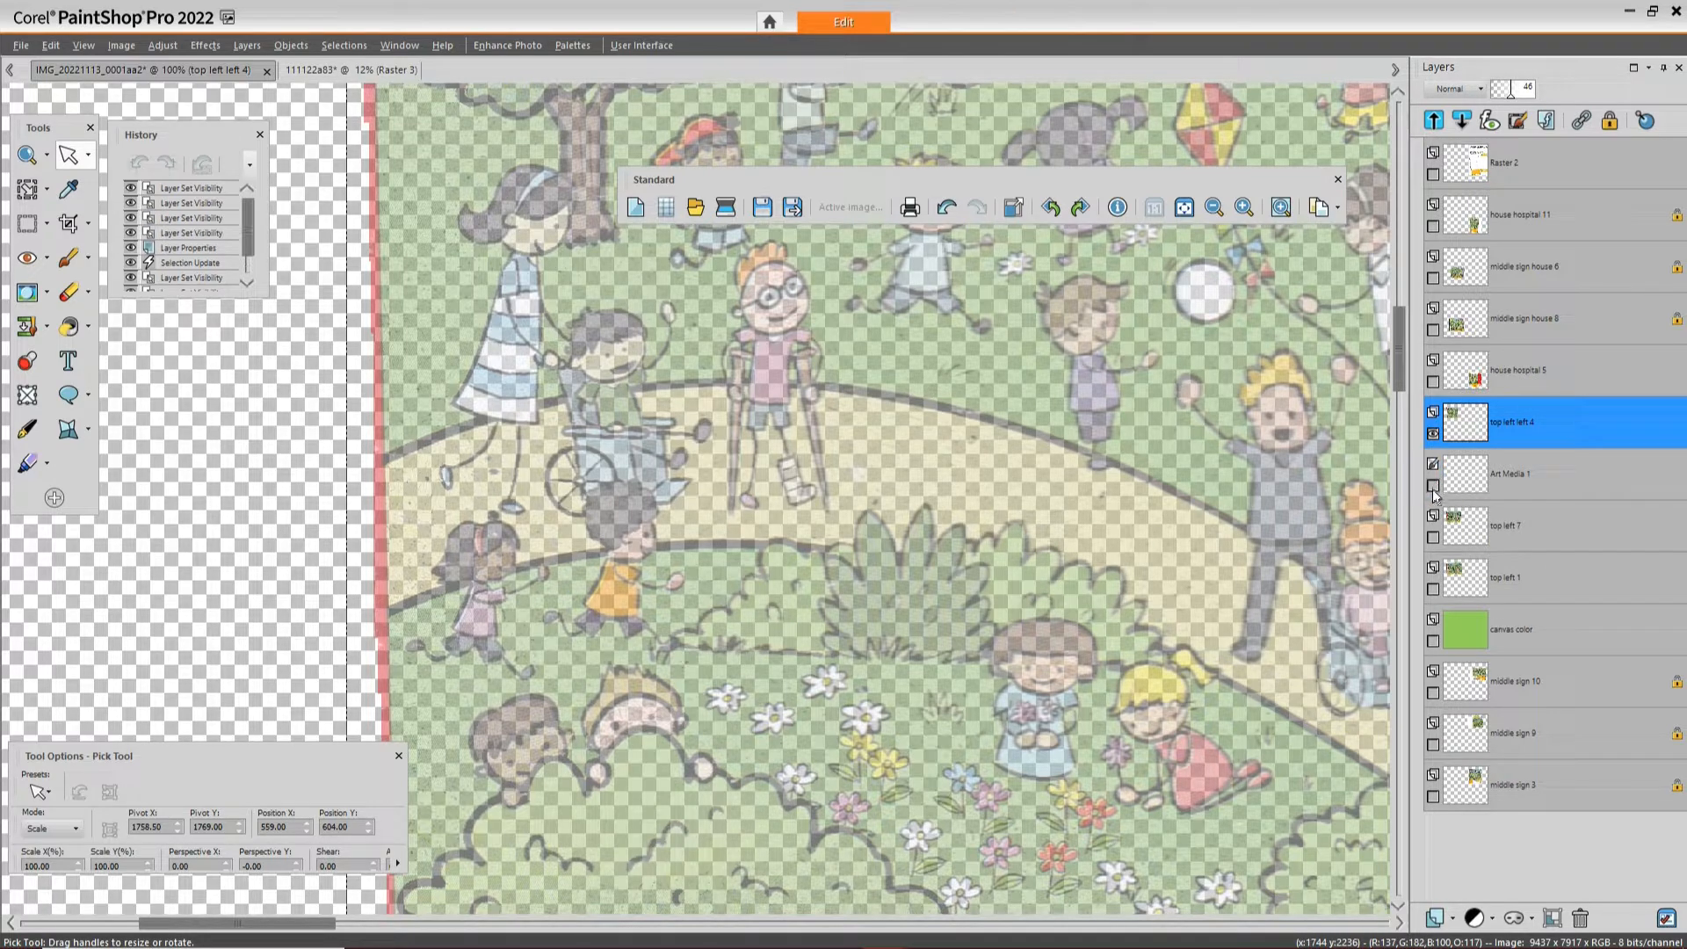
left_click(1433, 538)
left_click(1433, 538)
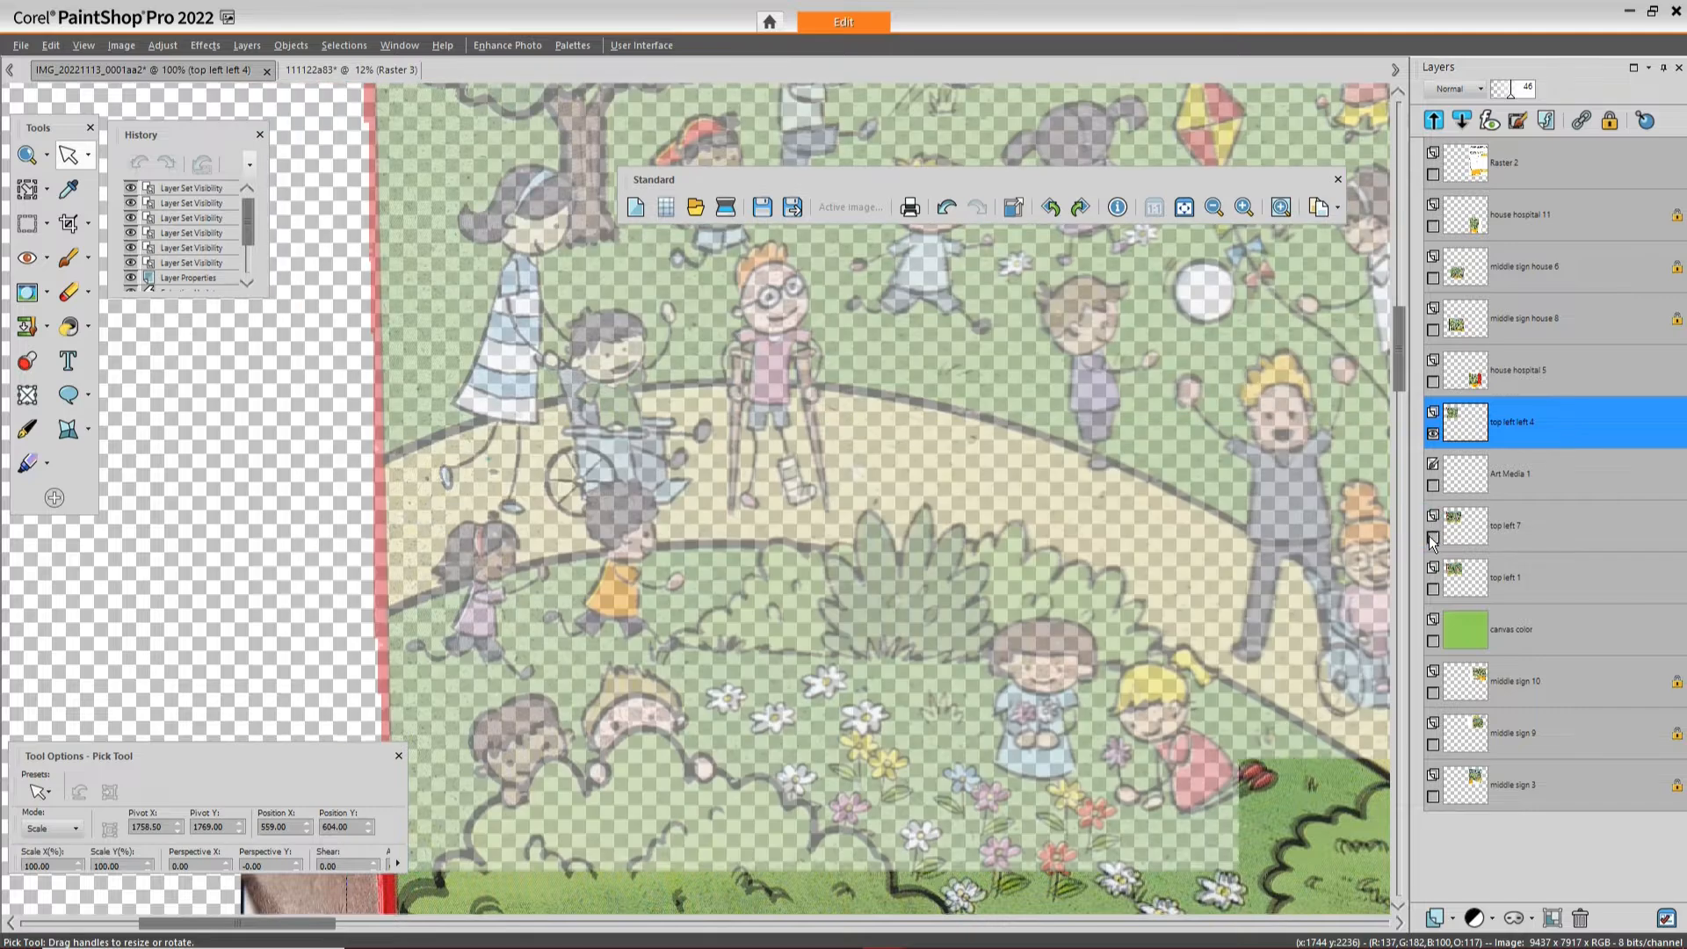
Move the top left 7 layer above top left left 4 and make it visible, toggling its visibility to compare
left_click_drag(1500, 525, 1535, 411)
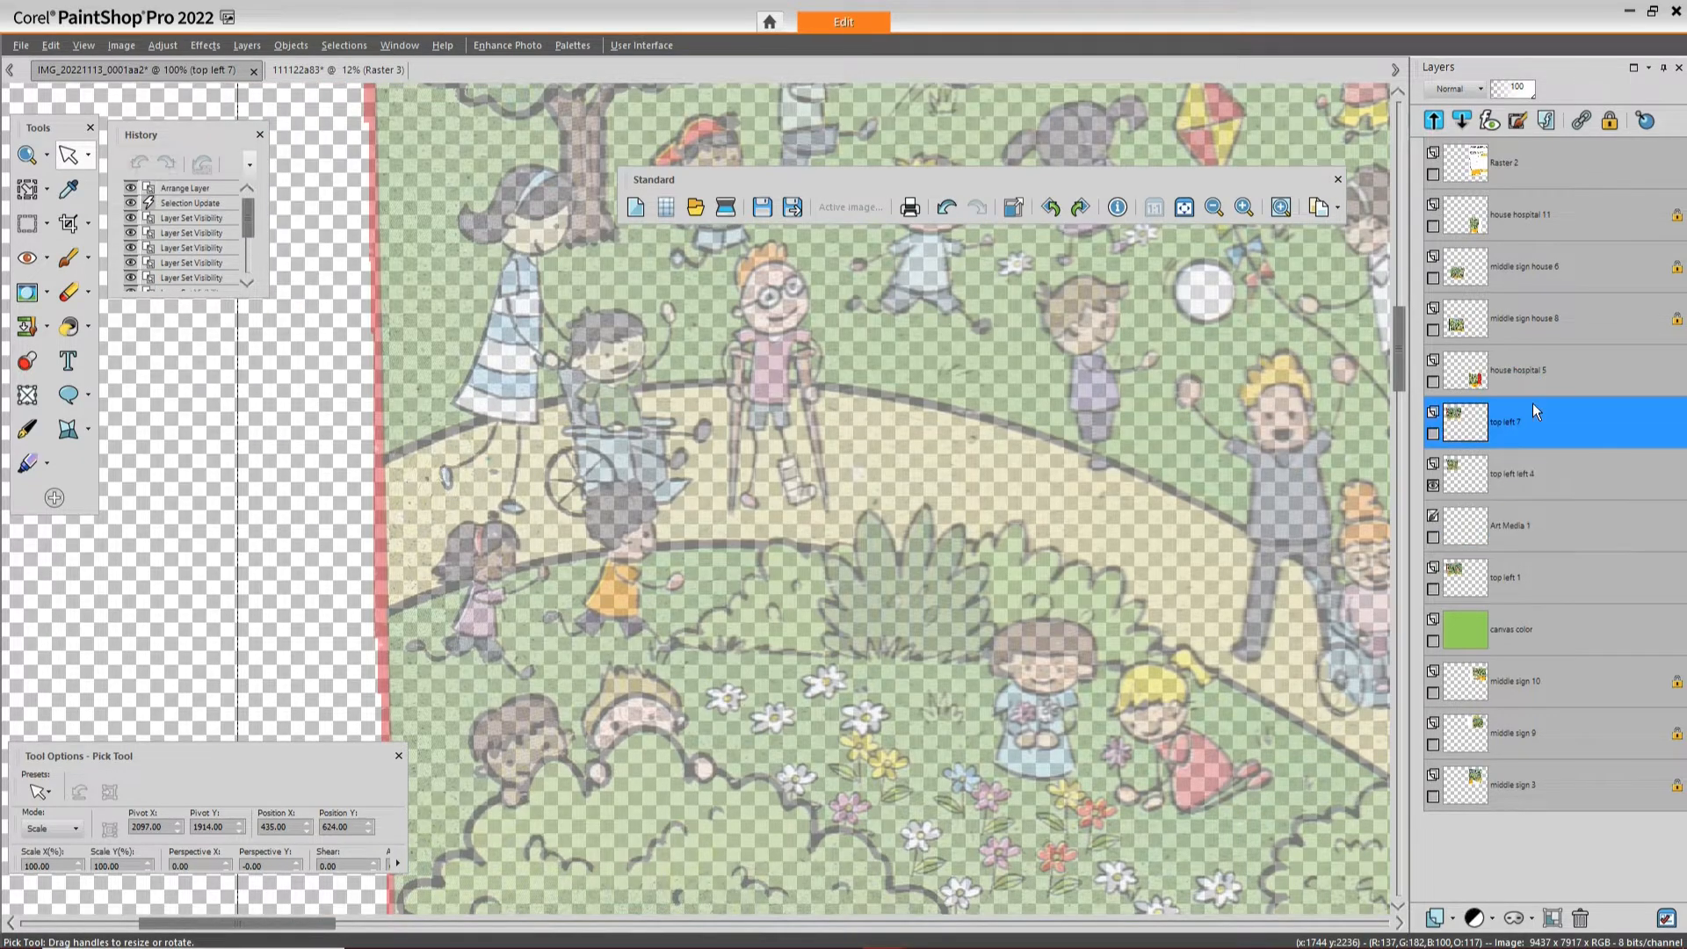
left_click(1433, 435)
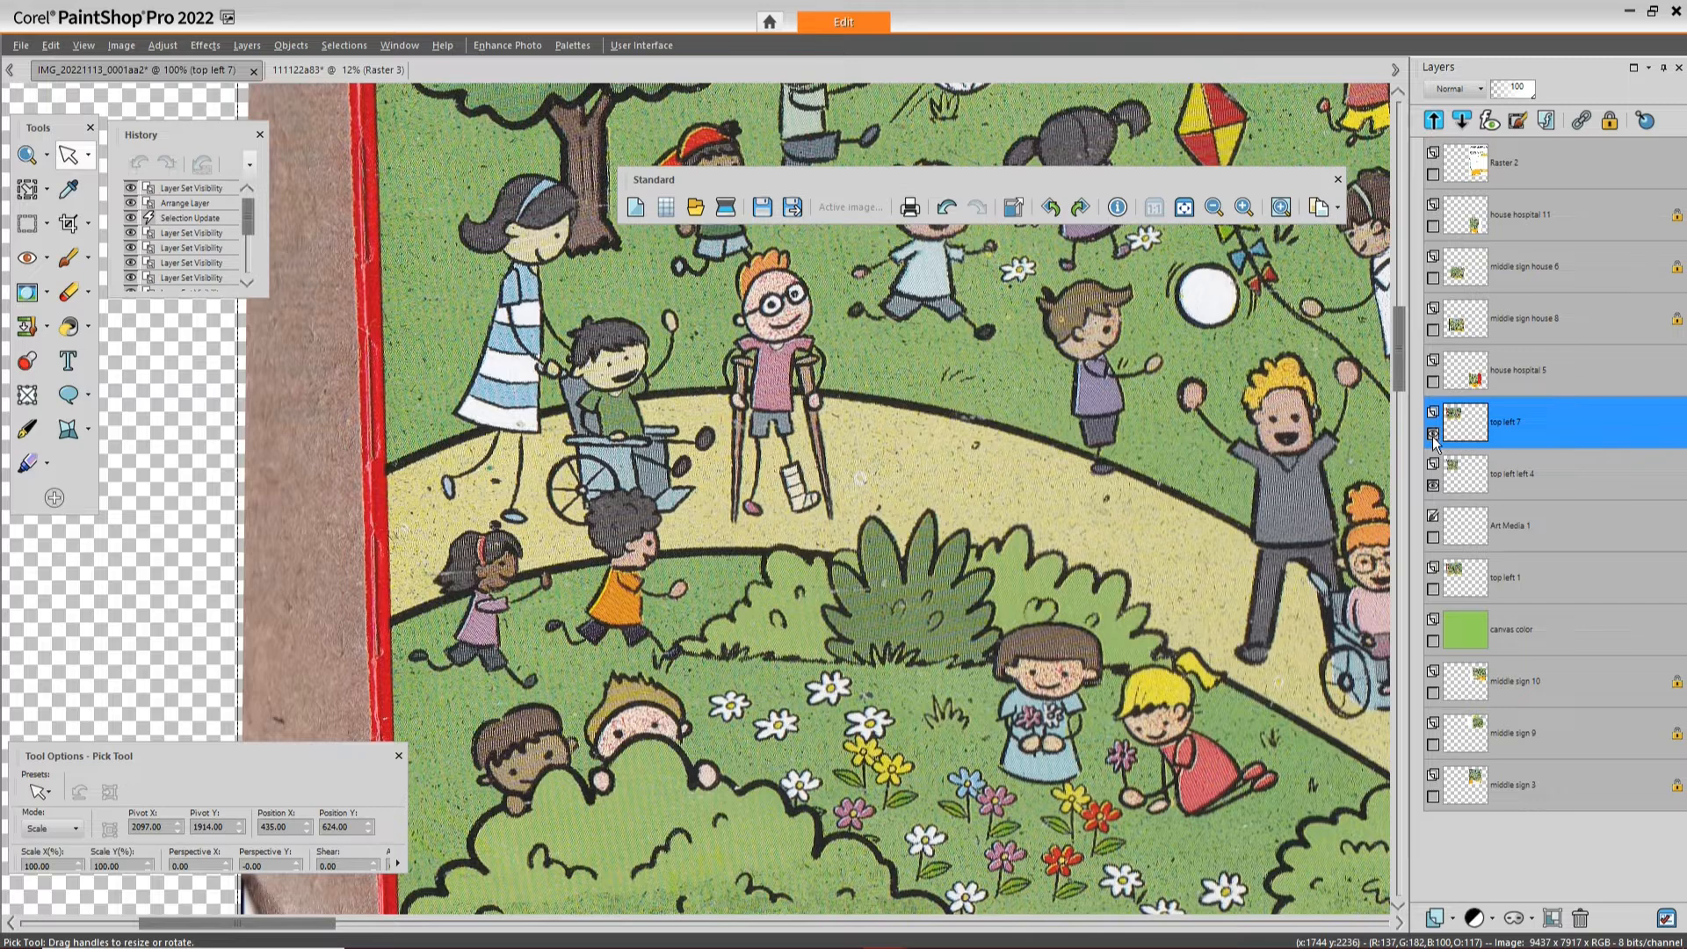
left_click(1433, 435)
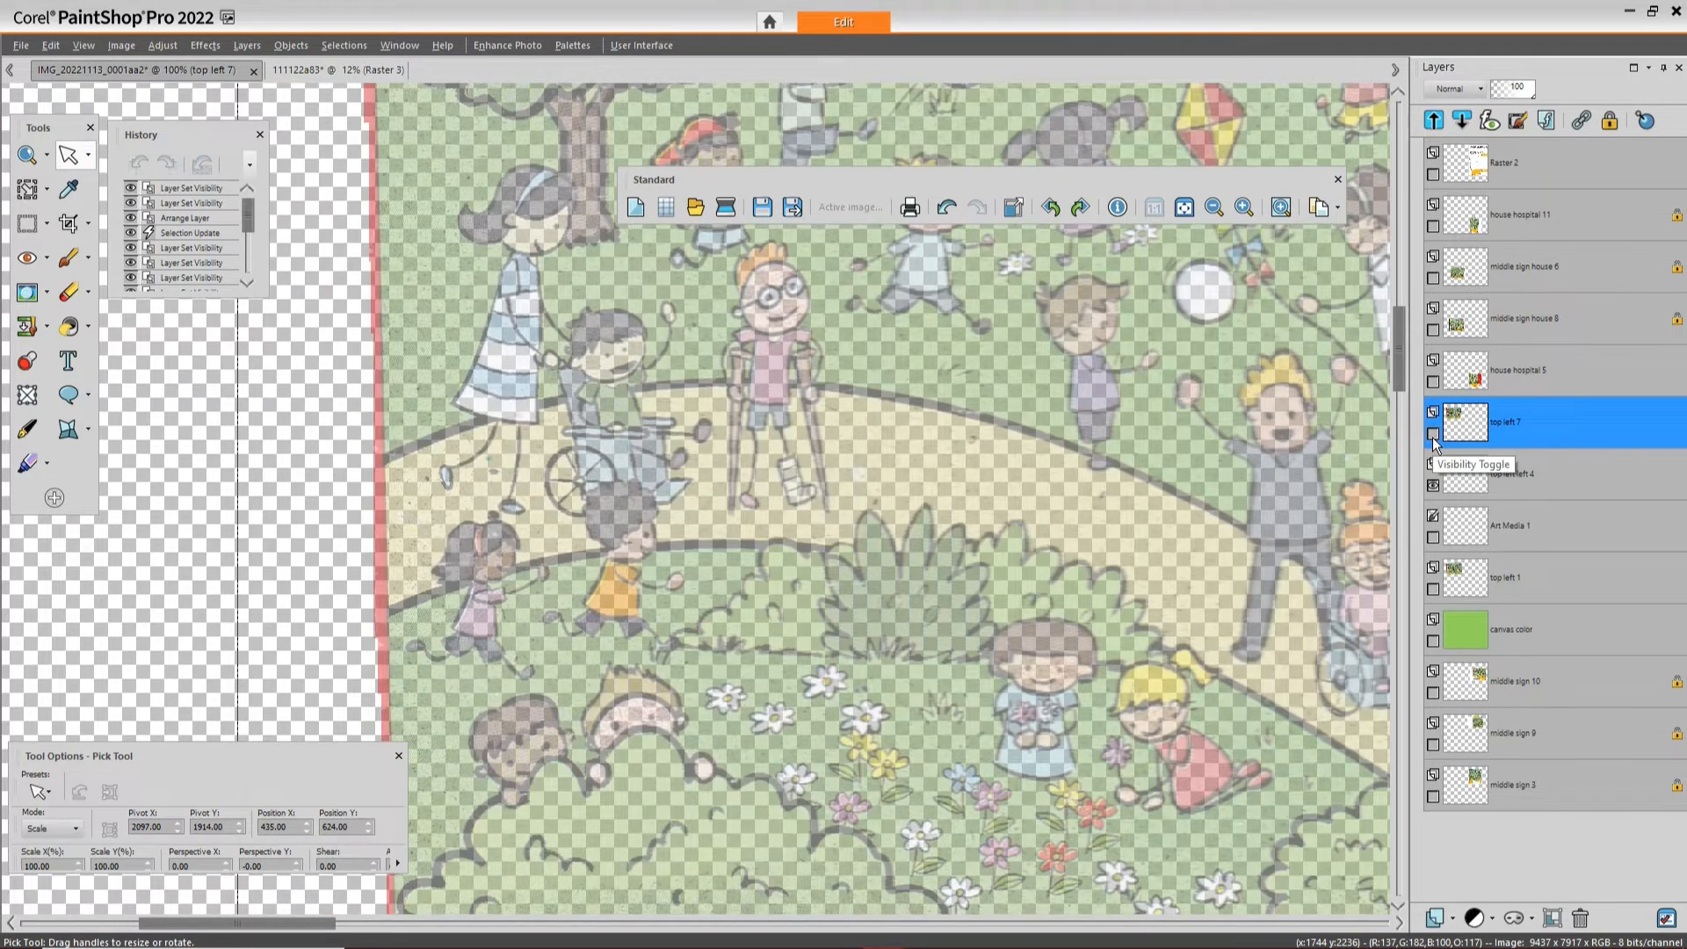
left_click(1433, 434)
Move the top left left 4 layer back above top left 7 and toggle its visibility to compare the overlapping scans
left_click(1542, 476)
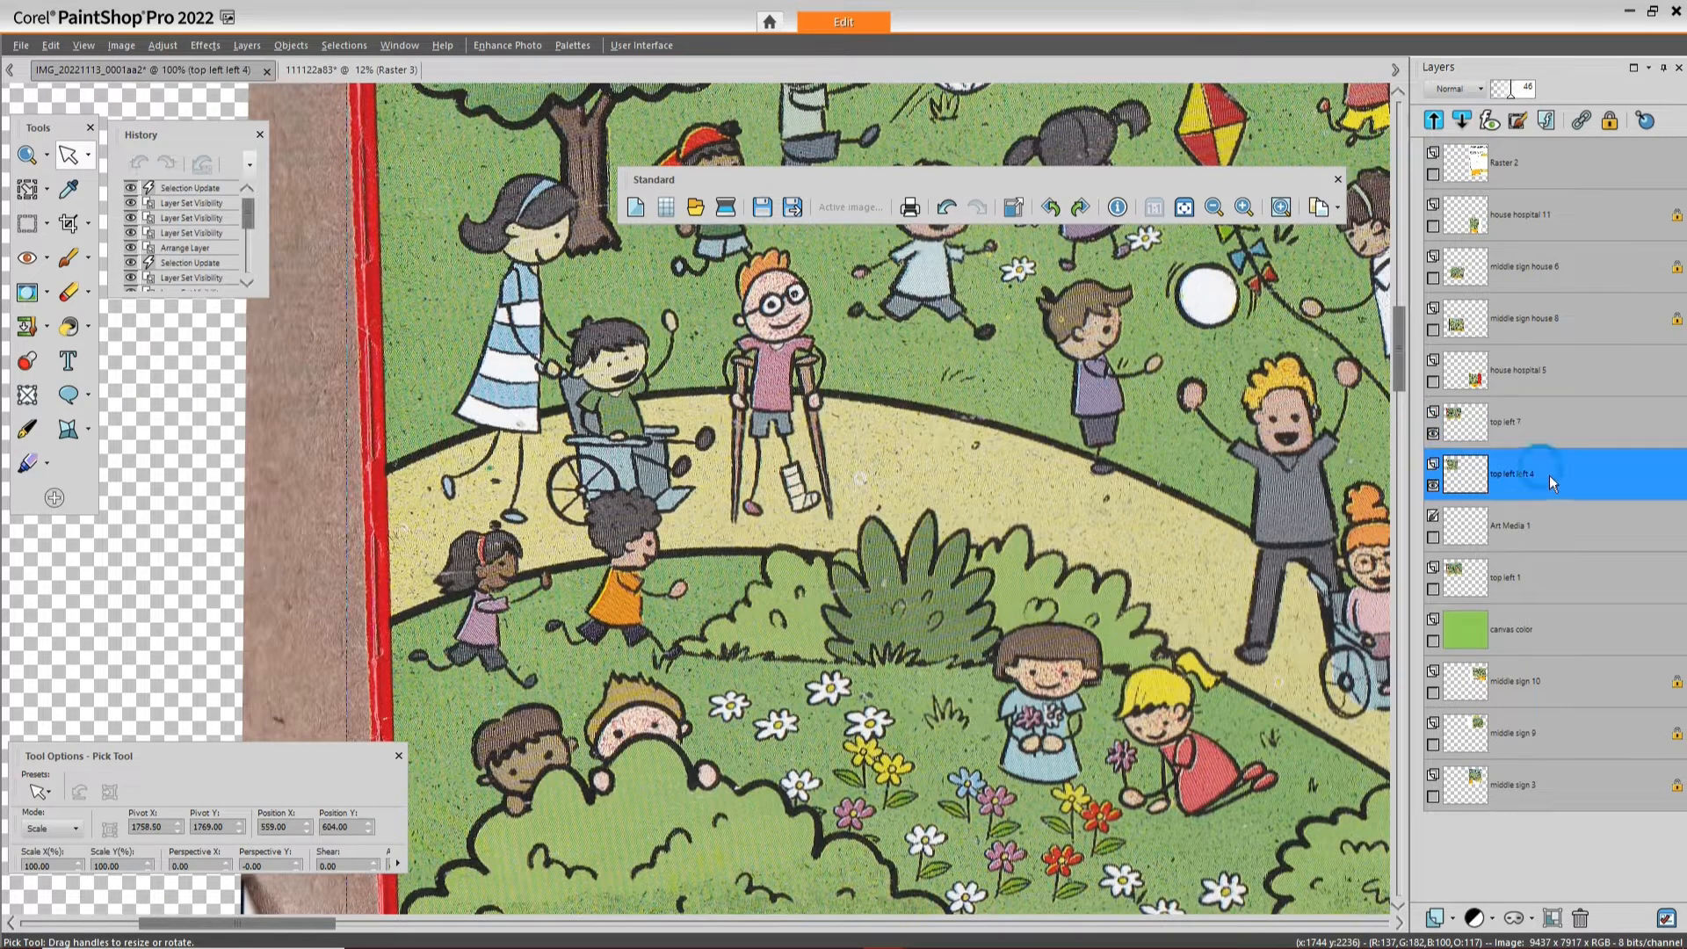
left_click_drag(1548, 476, 1548, 403)
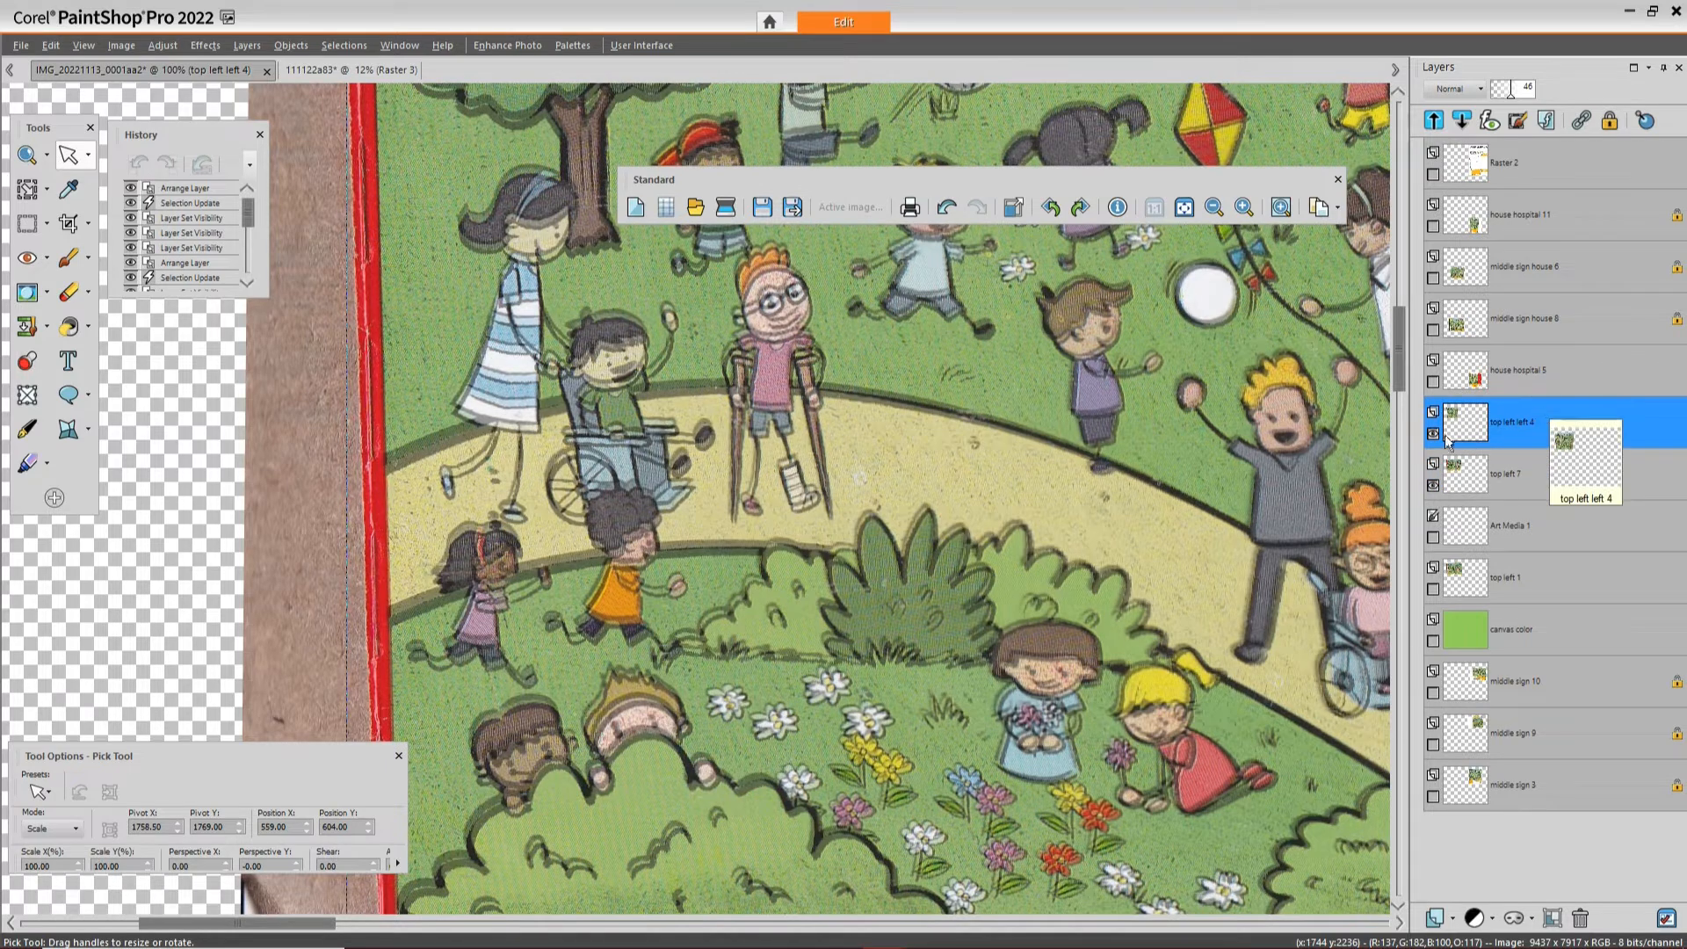
left_click(1436, 434)
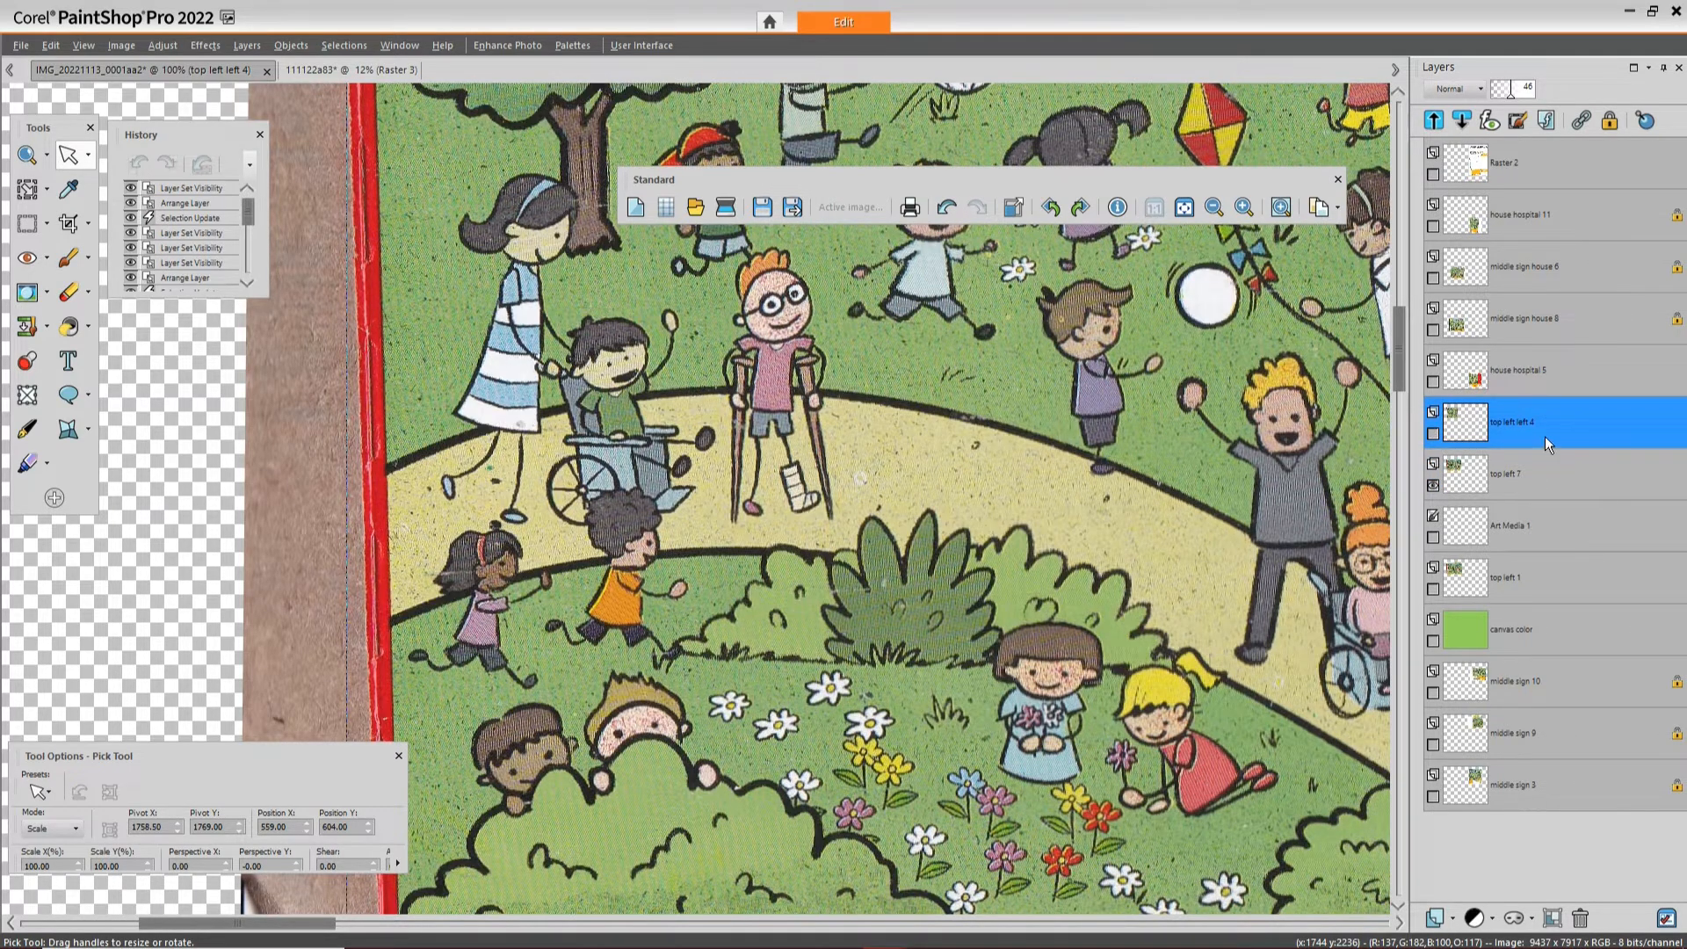
left_click(1434, 434)
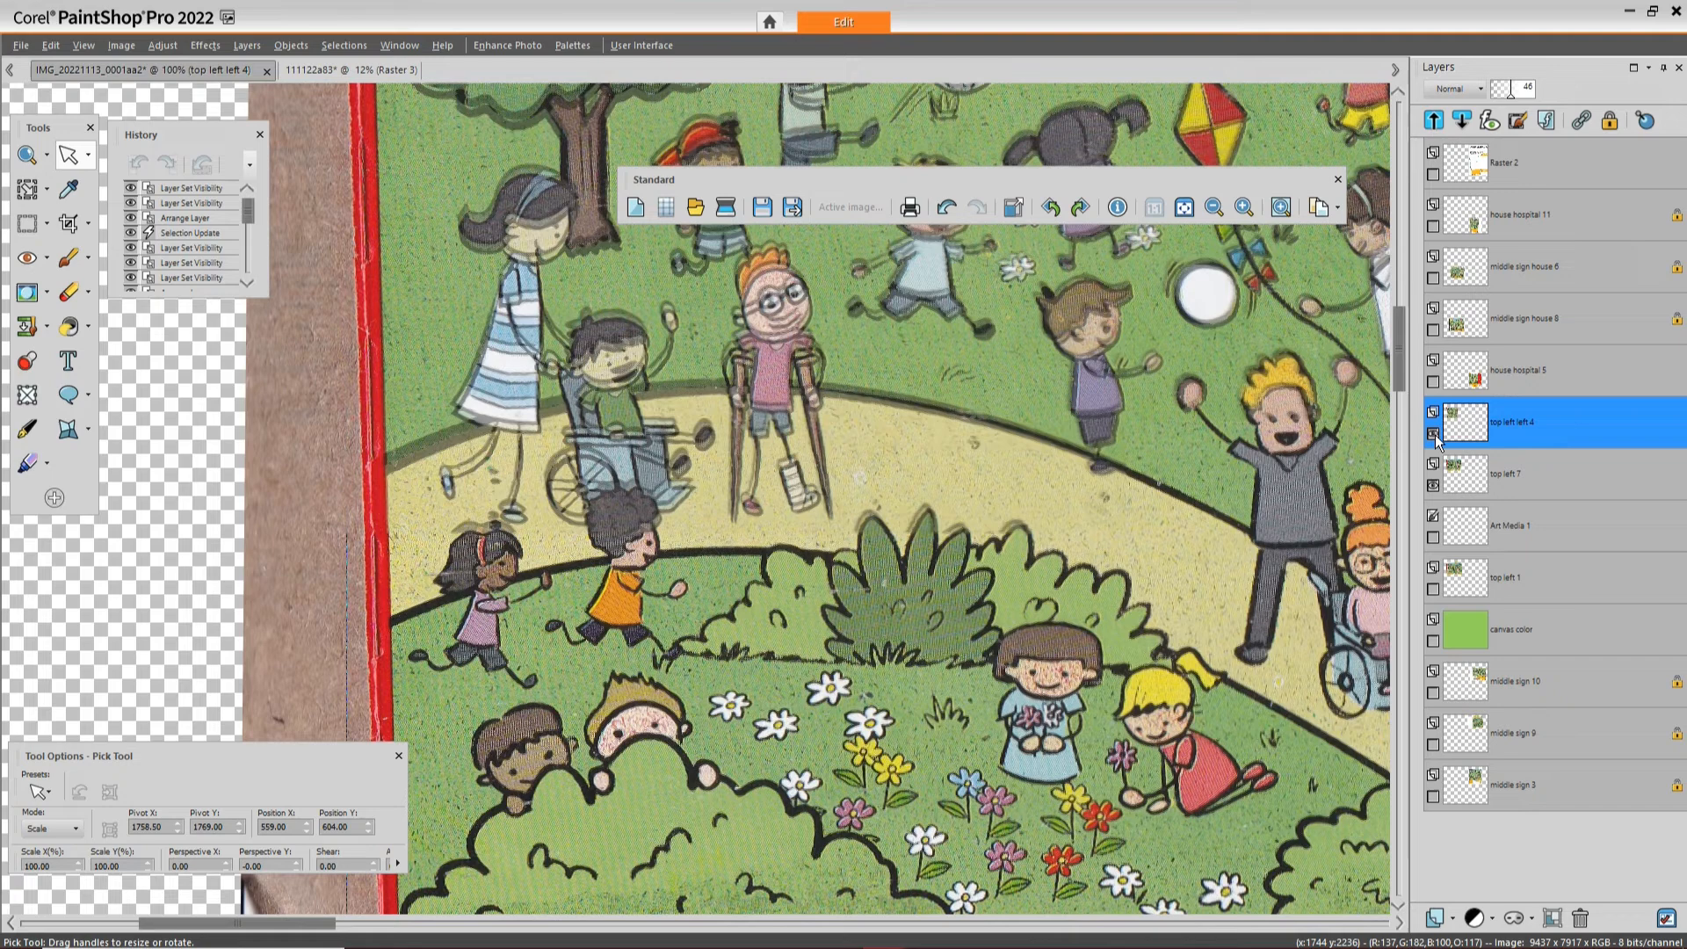
Set the opacity of the top left left 4 layer to 100 in its layer properties
double_click(1545, 435)
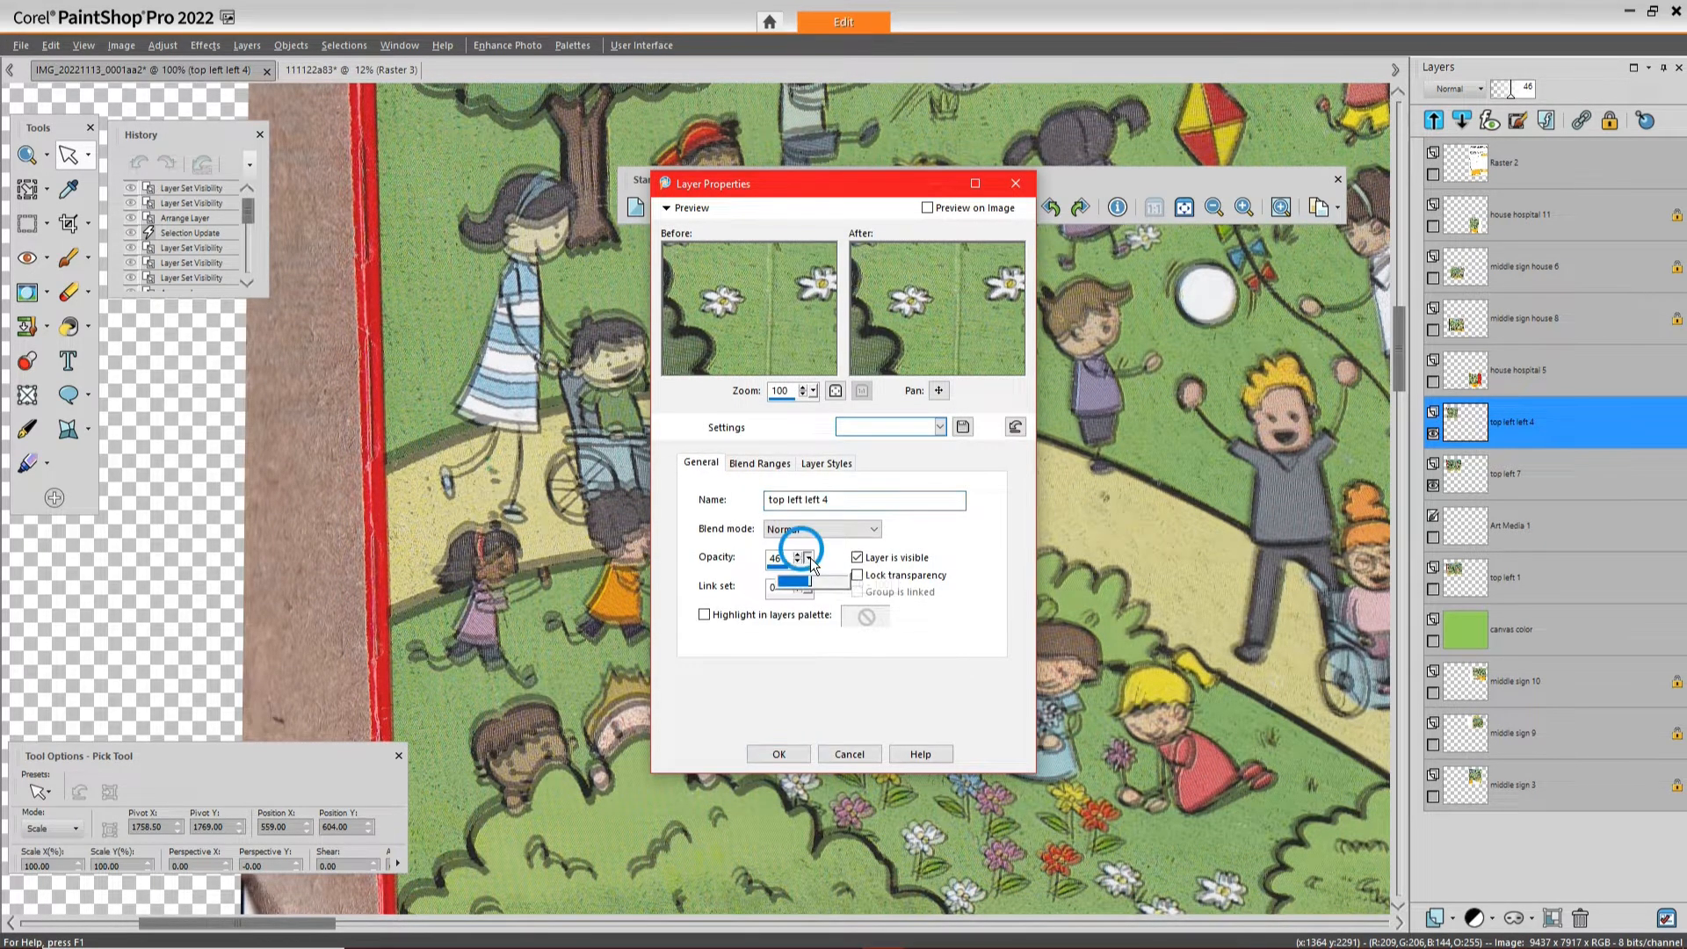
left_click_drag(808, 559, 861, 596)
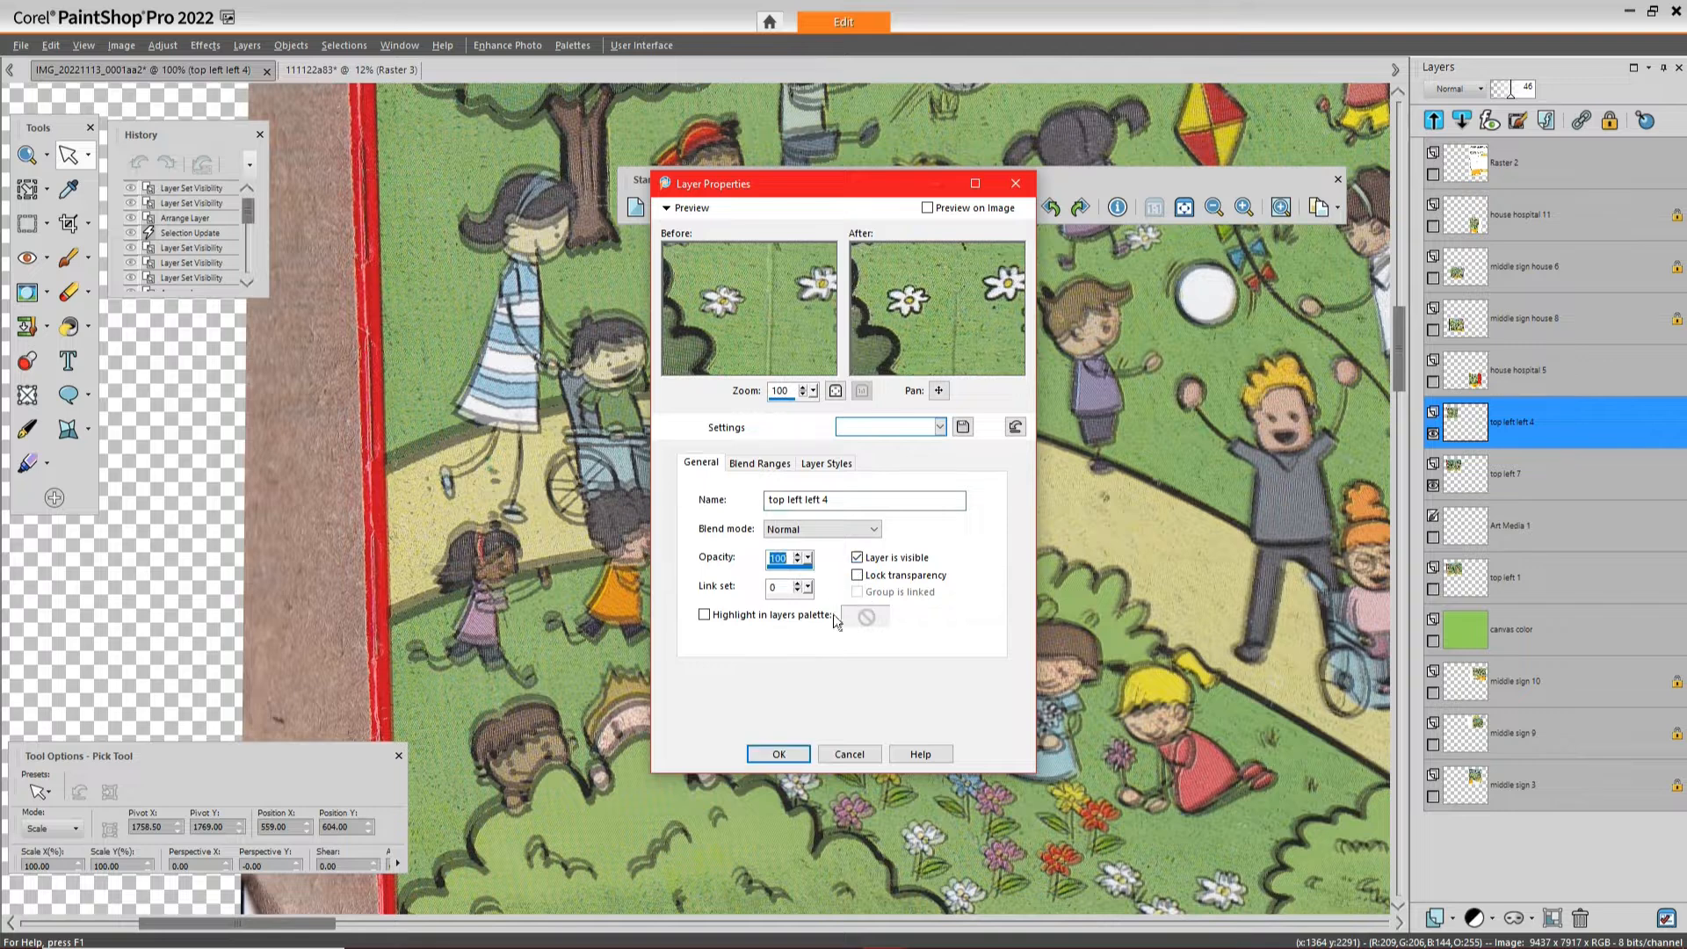
left_click(779, 754)
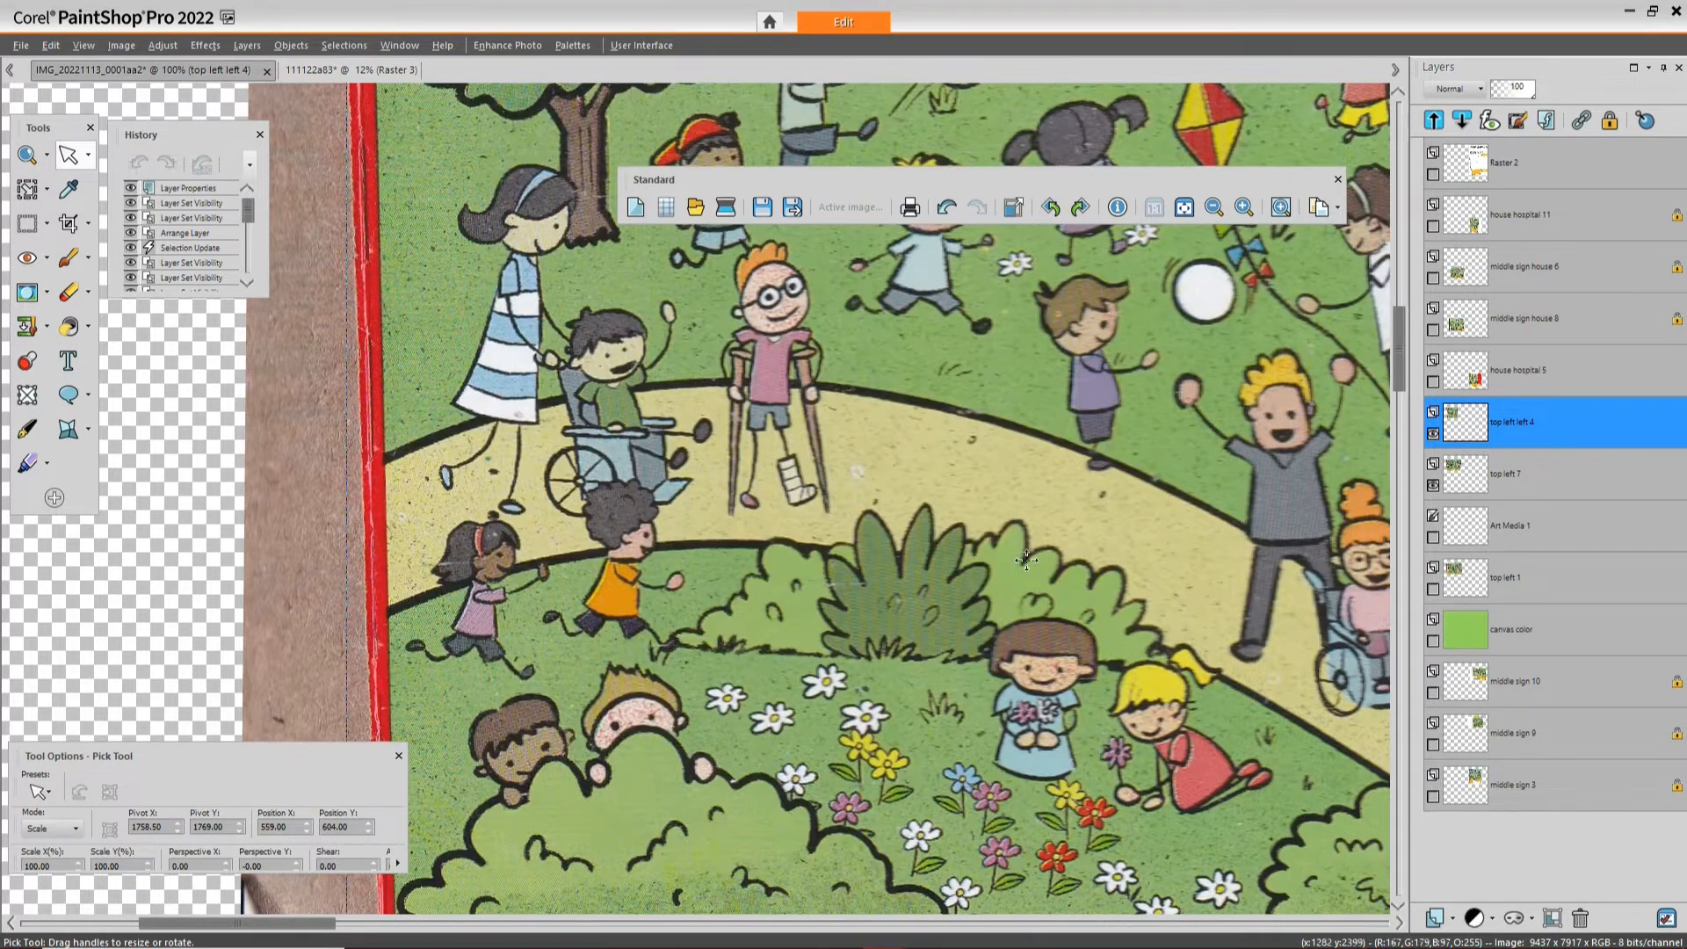
Open the top left left 4 layer's name for inline editing and leave the name as it is
double_click(1536, 422)
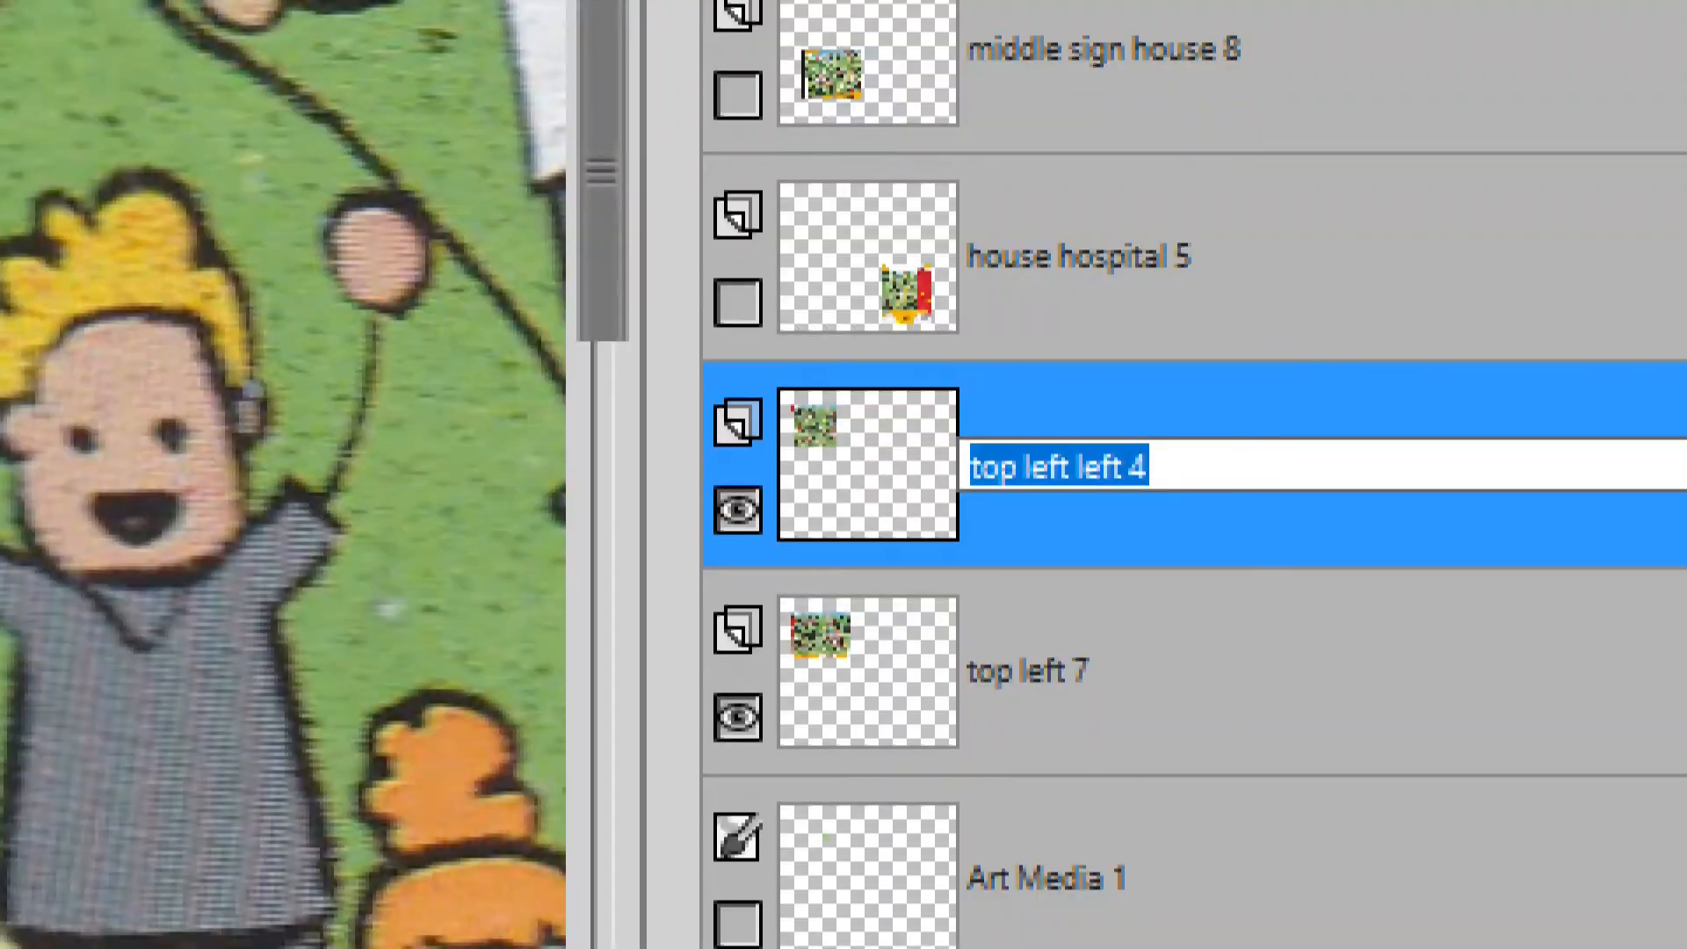
key("Return")
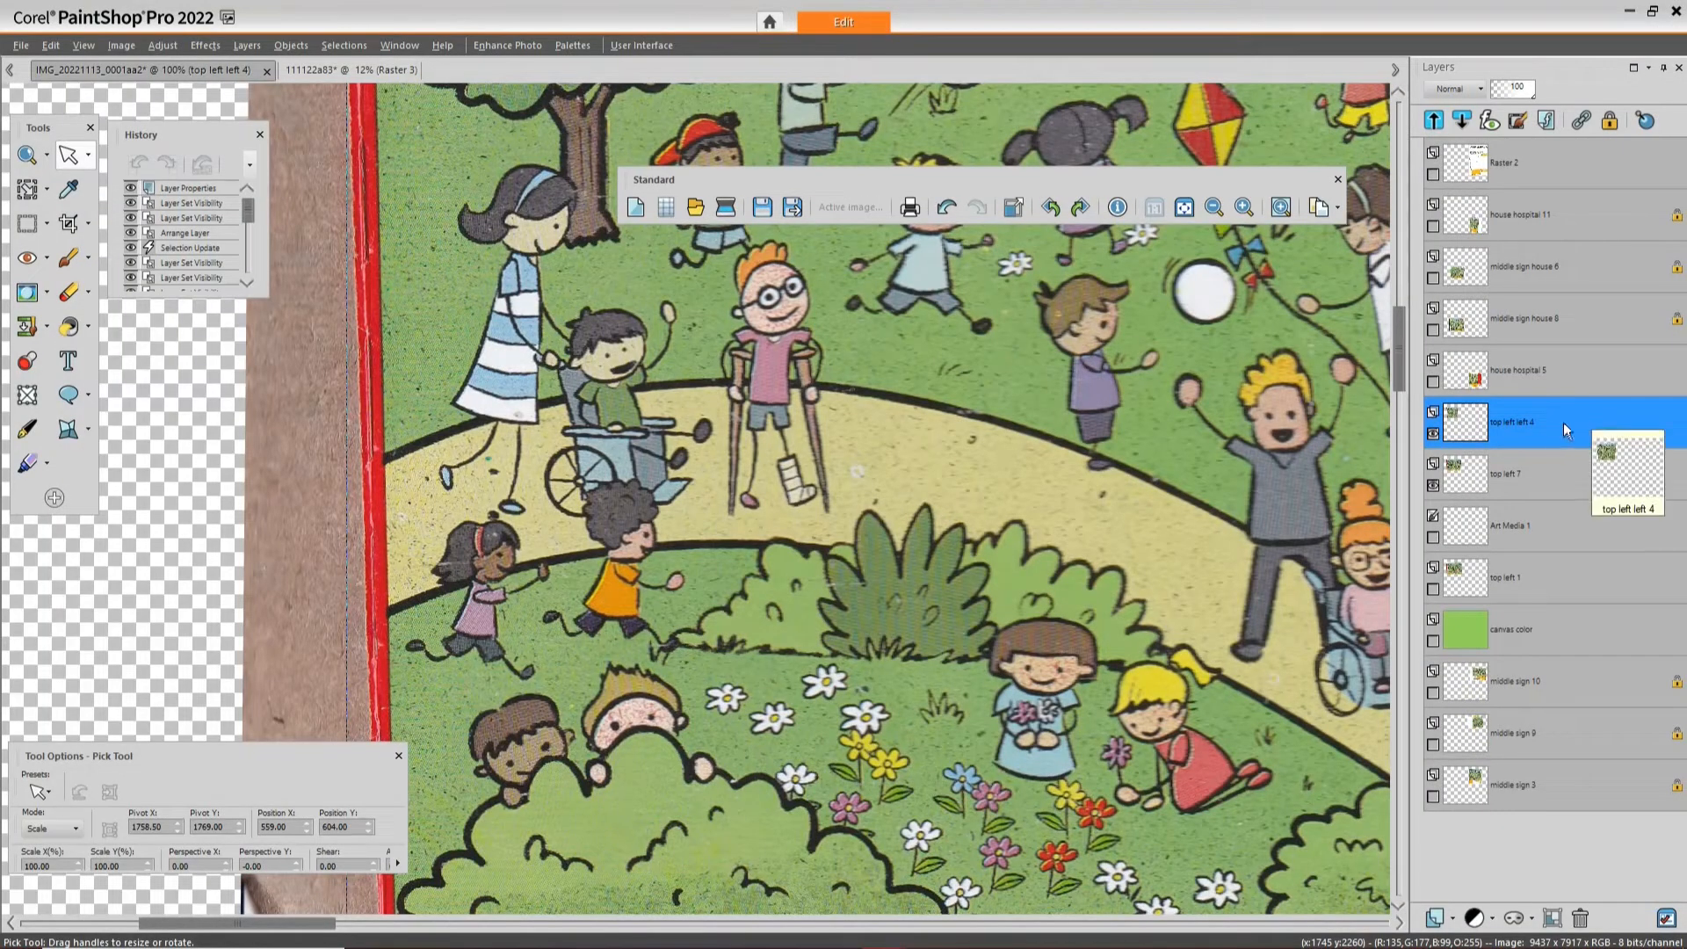
double_click(1546, 424)
left_click(1548, 424)
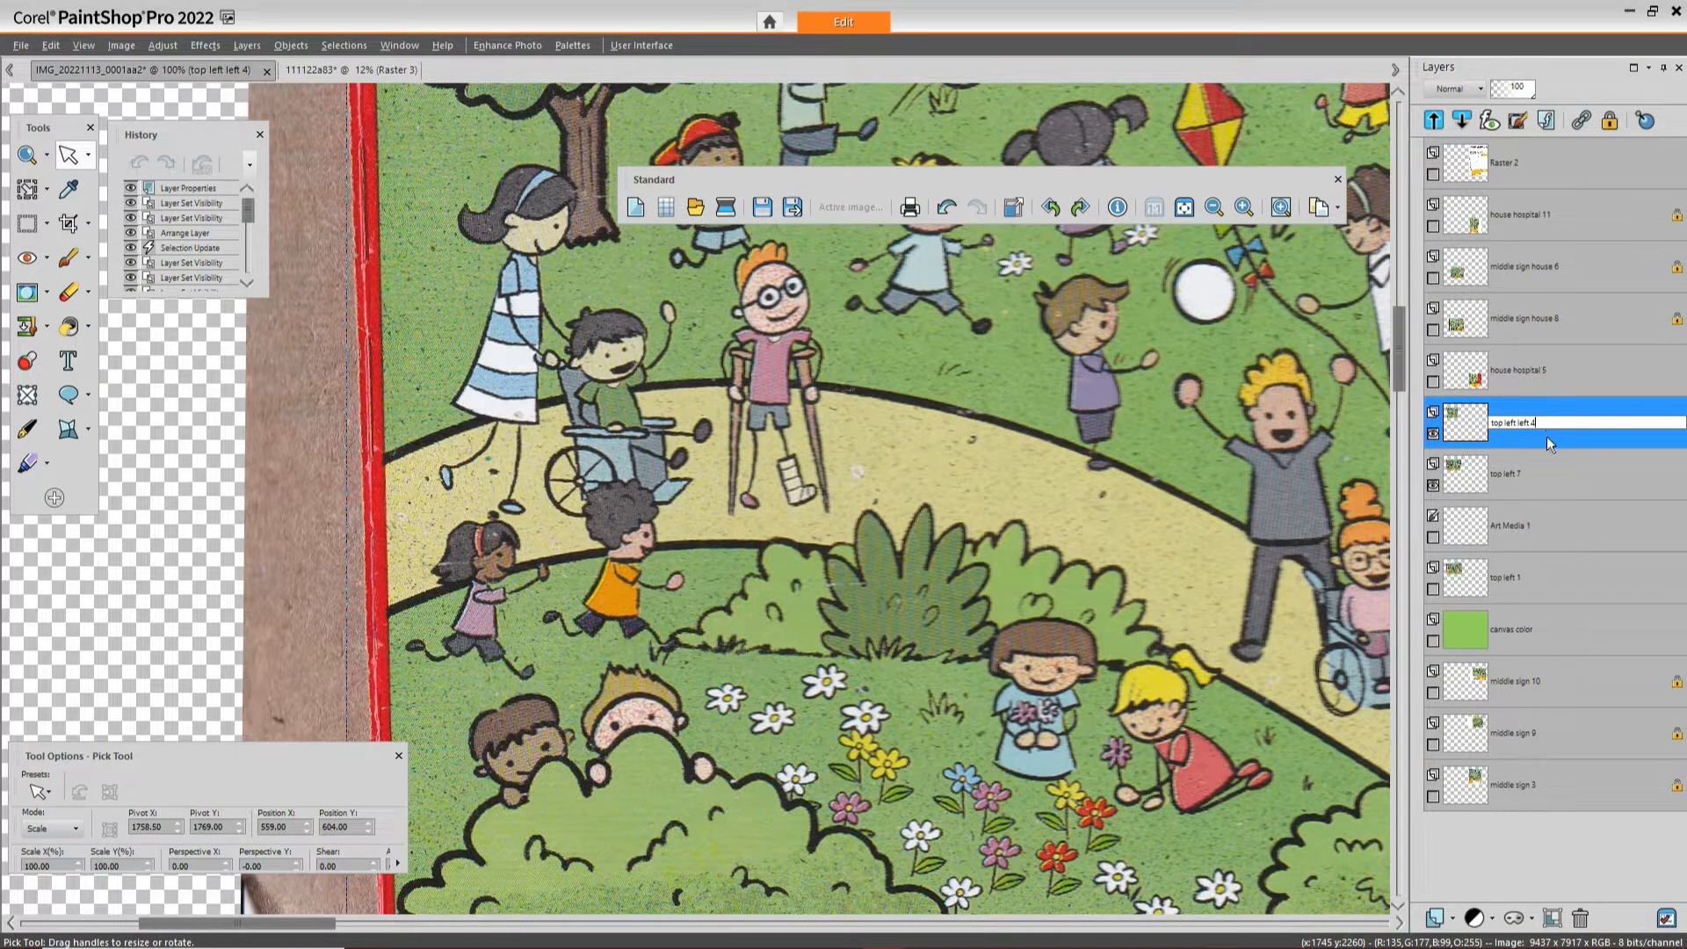
key("Return")
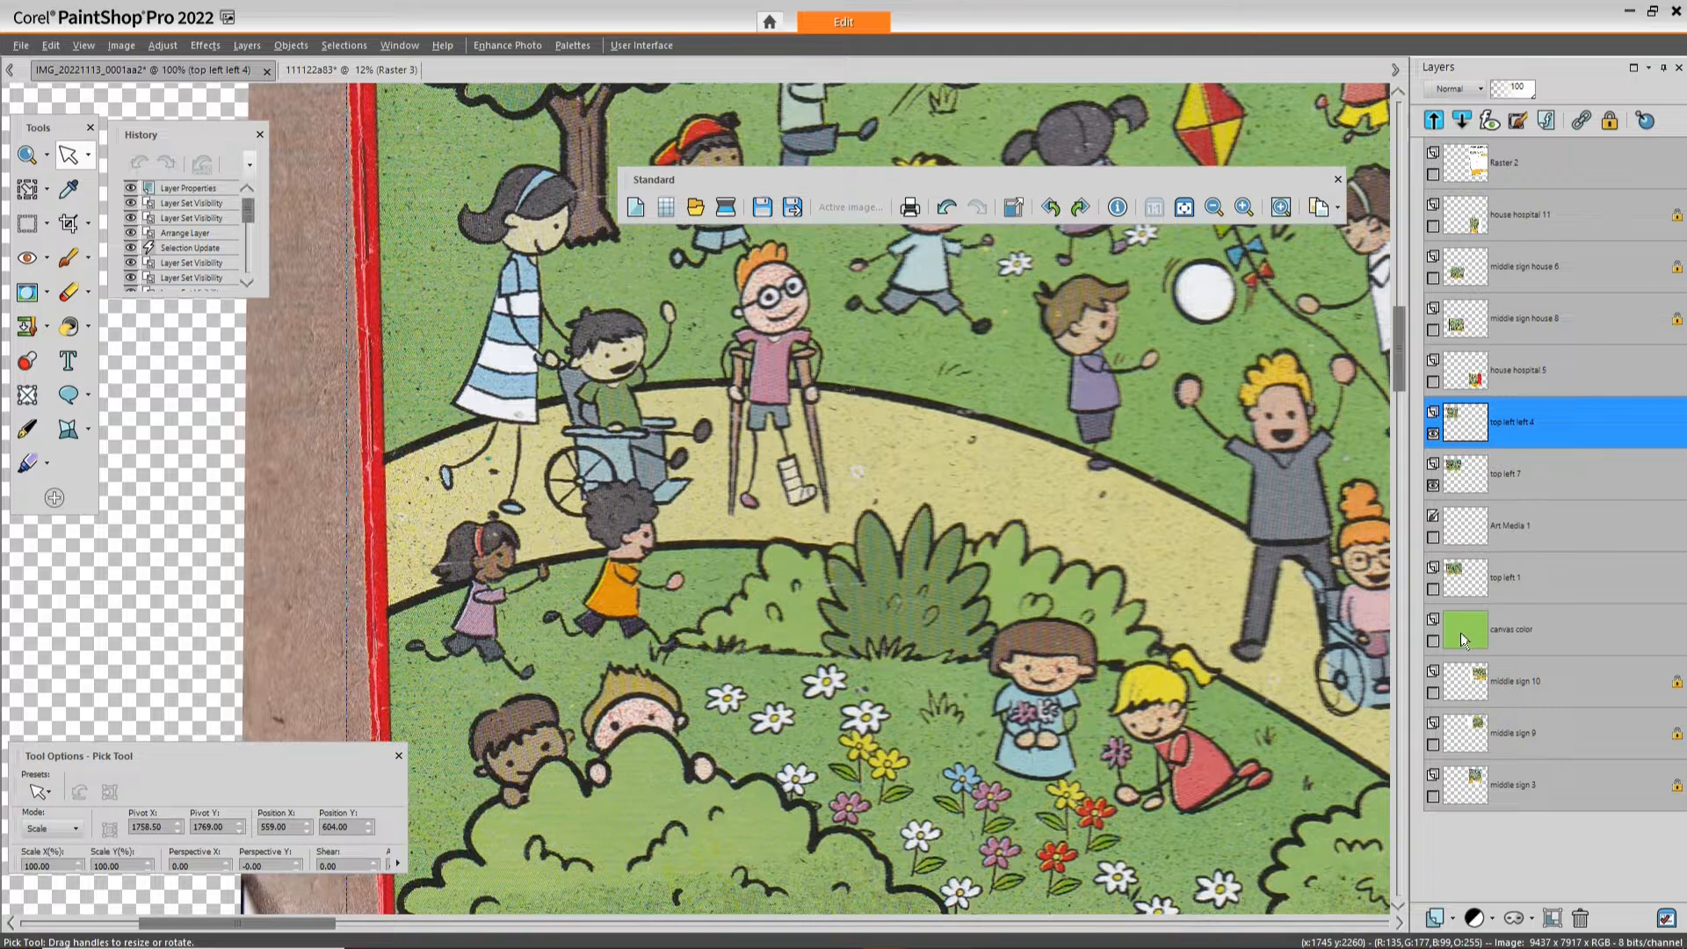
Make the canvas color layer visible and examine the green background around the scans across the whole canvas
left_click(1434, 642)
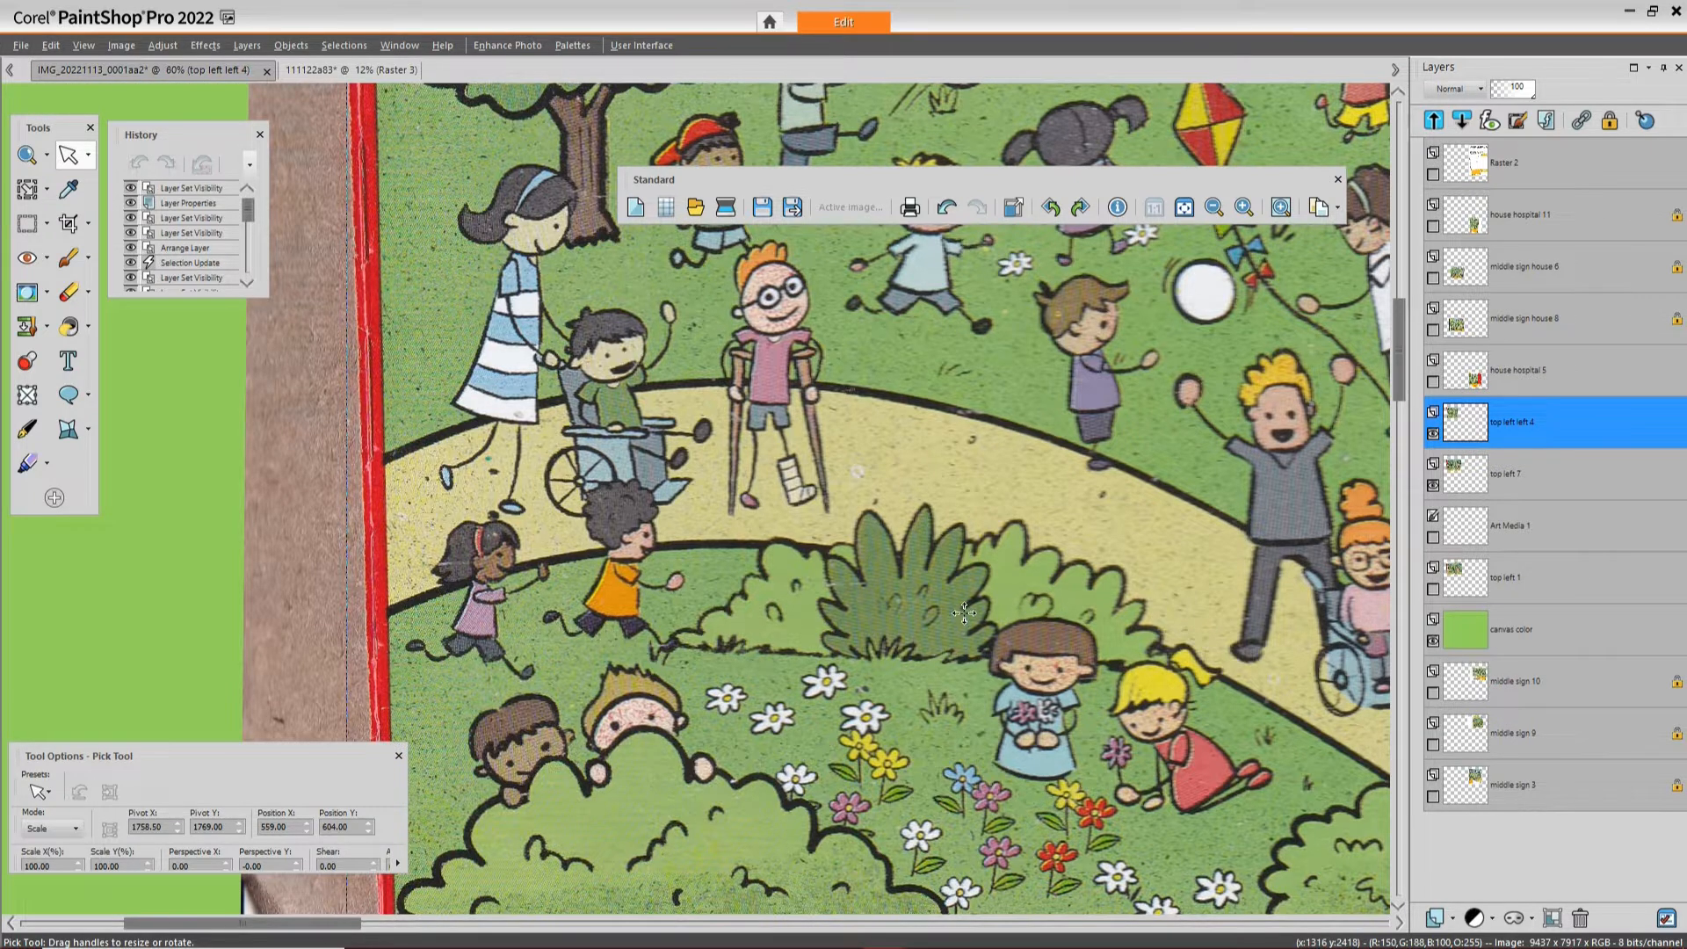
scroll(967, 593, "down", 3)
scroll(968, 593, "down", 2)
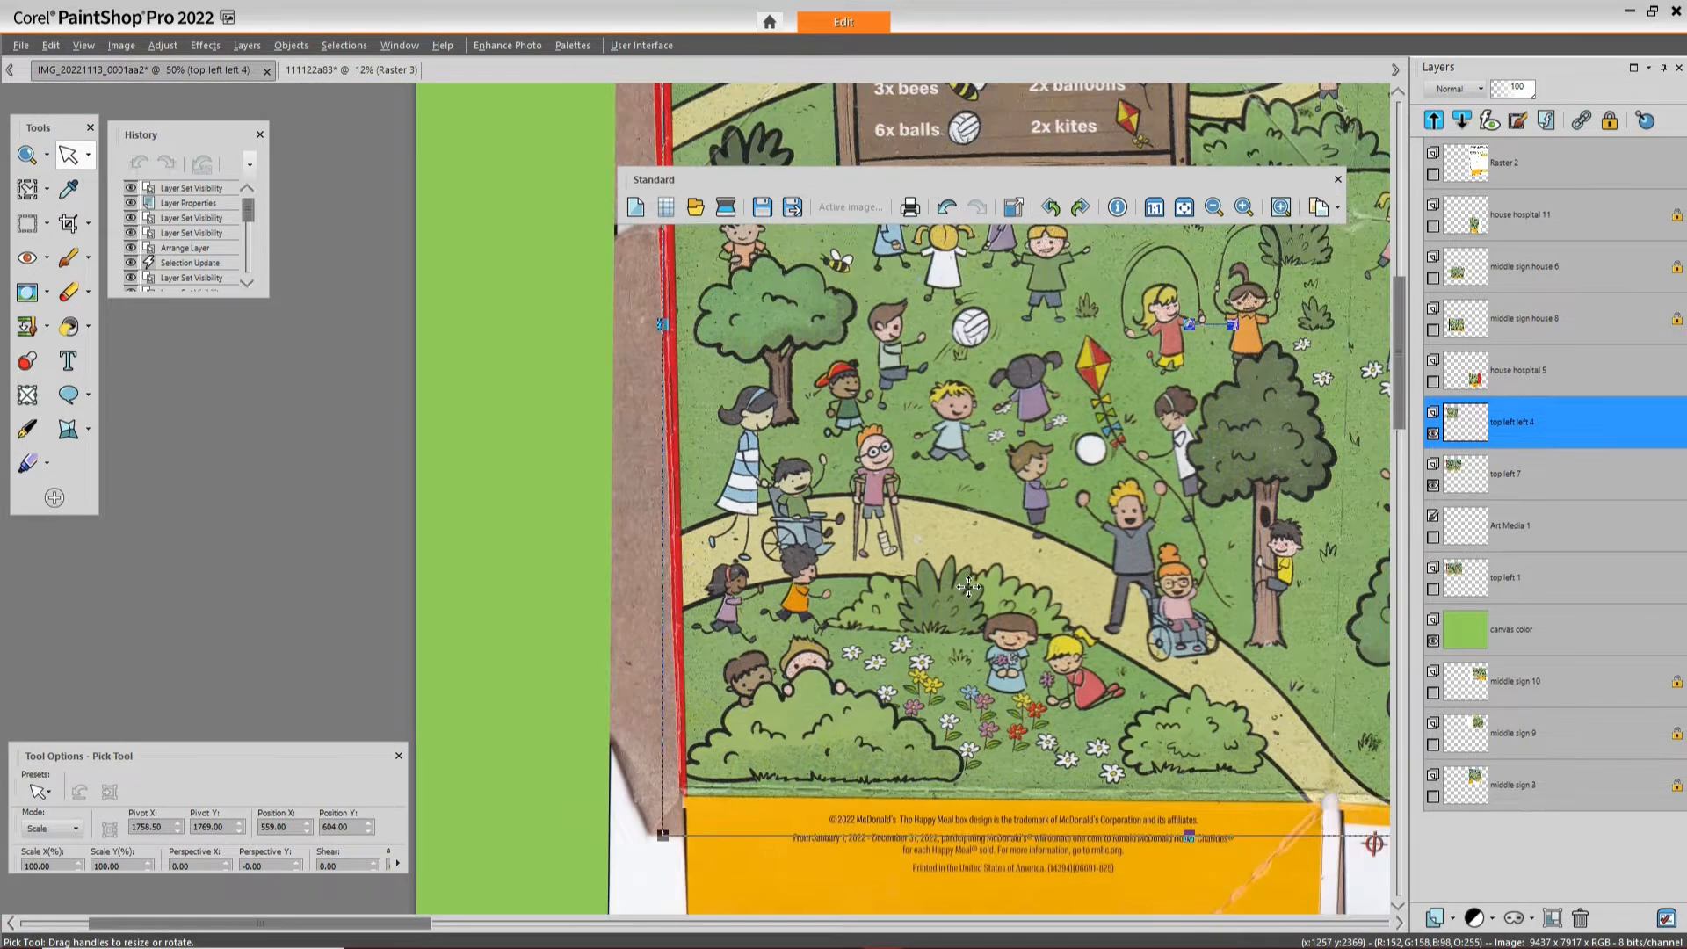
scroll(960, 588, "down", 2)
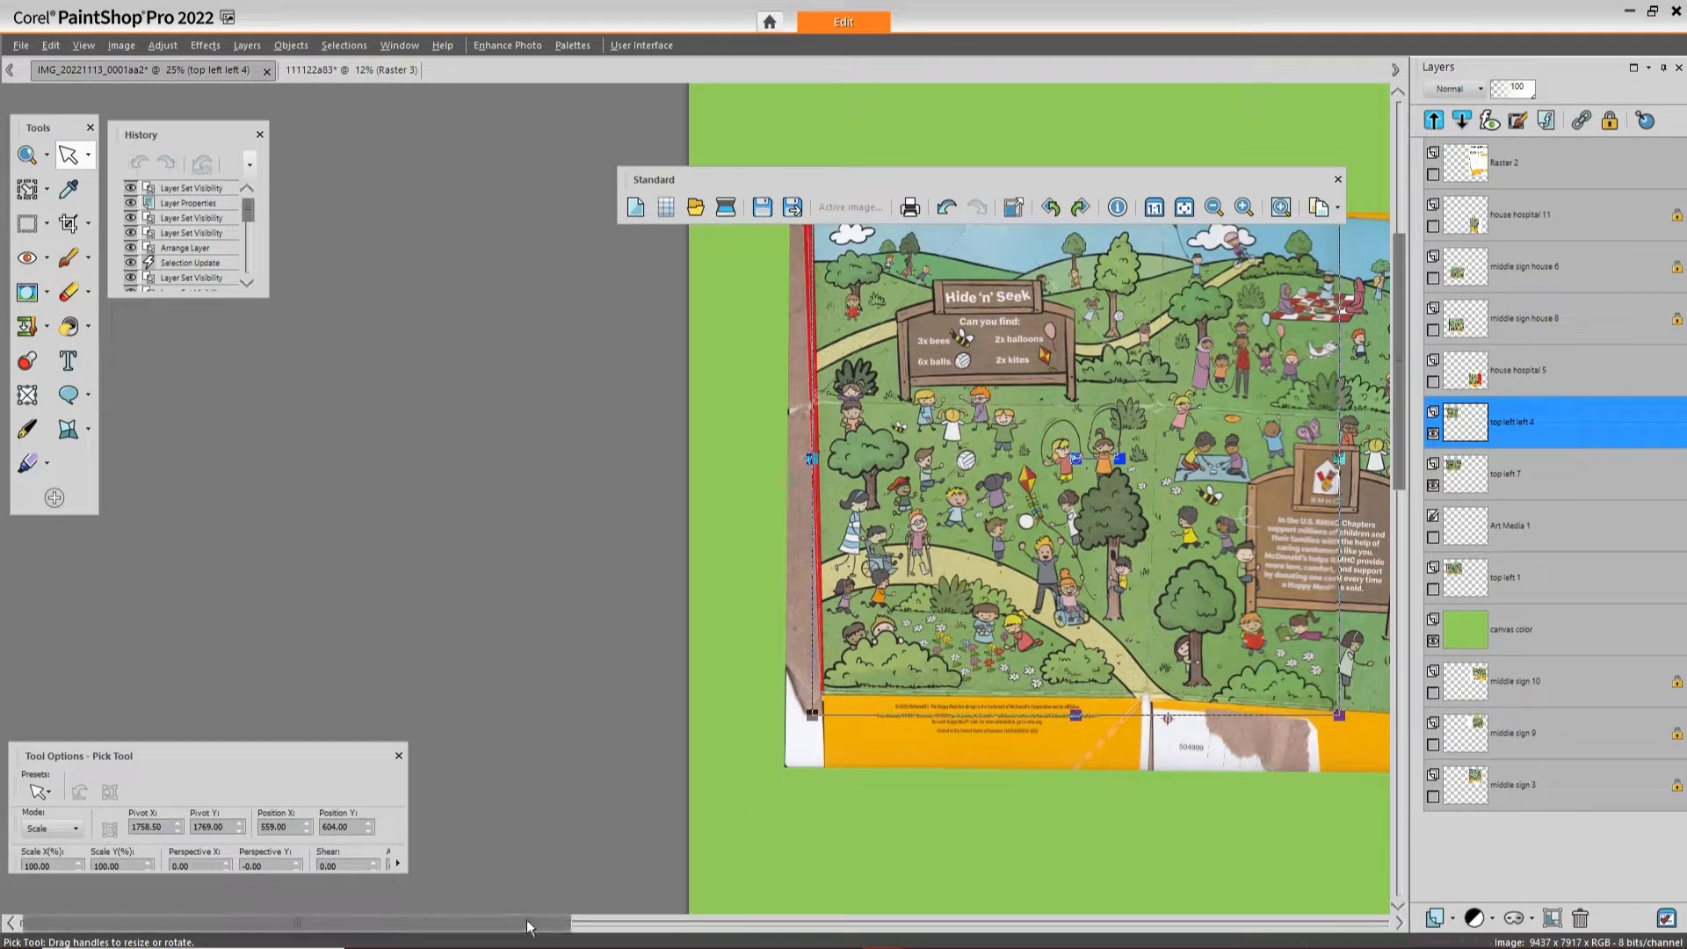
left_click_drag(532, 923, 1065, 916)
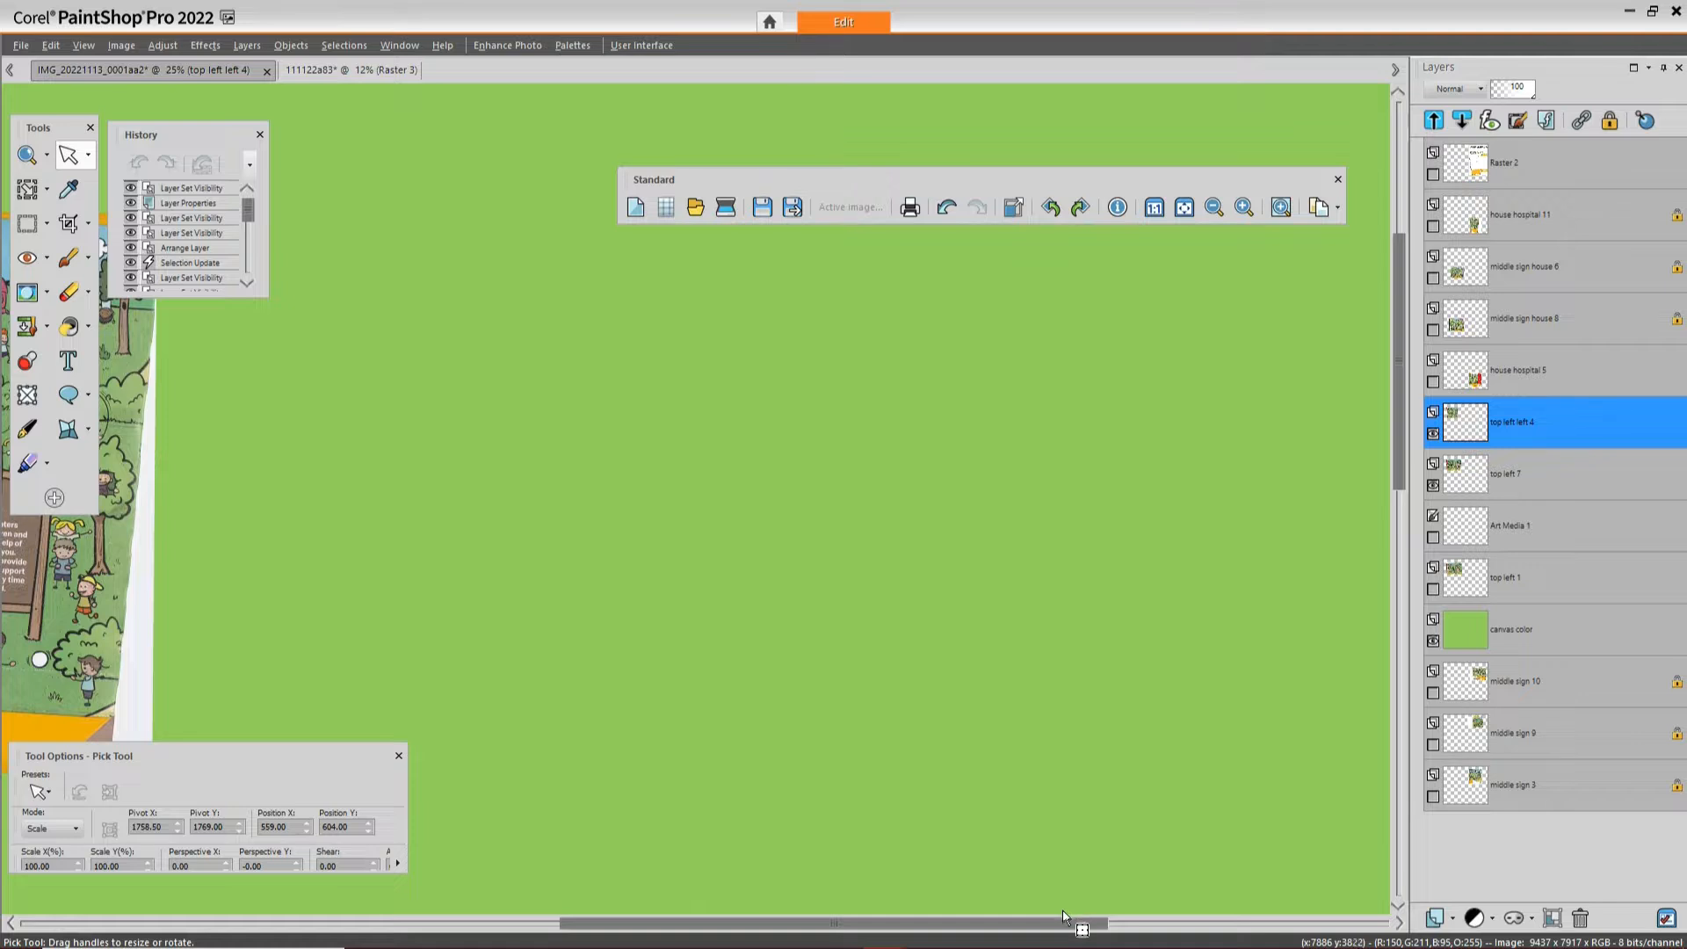
scroll(1257, 496, "down", 3)
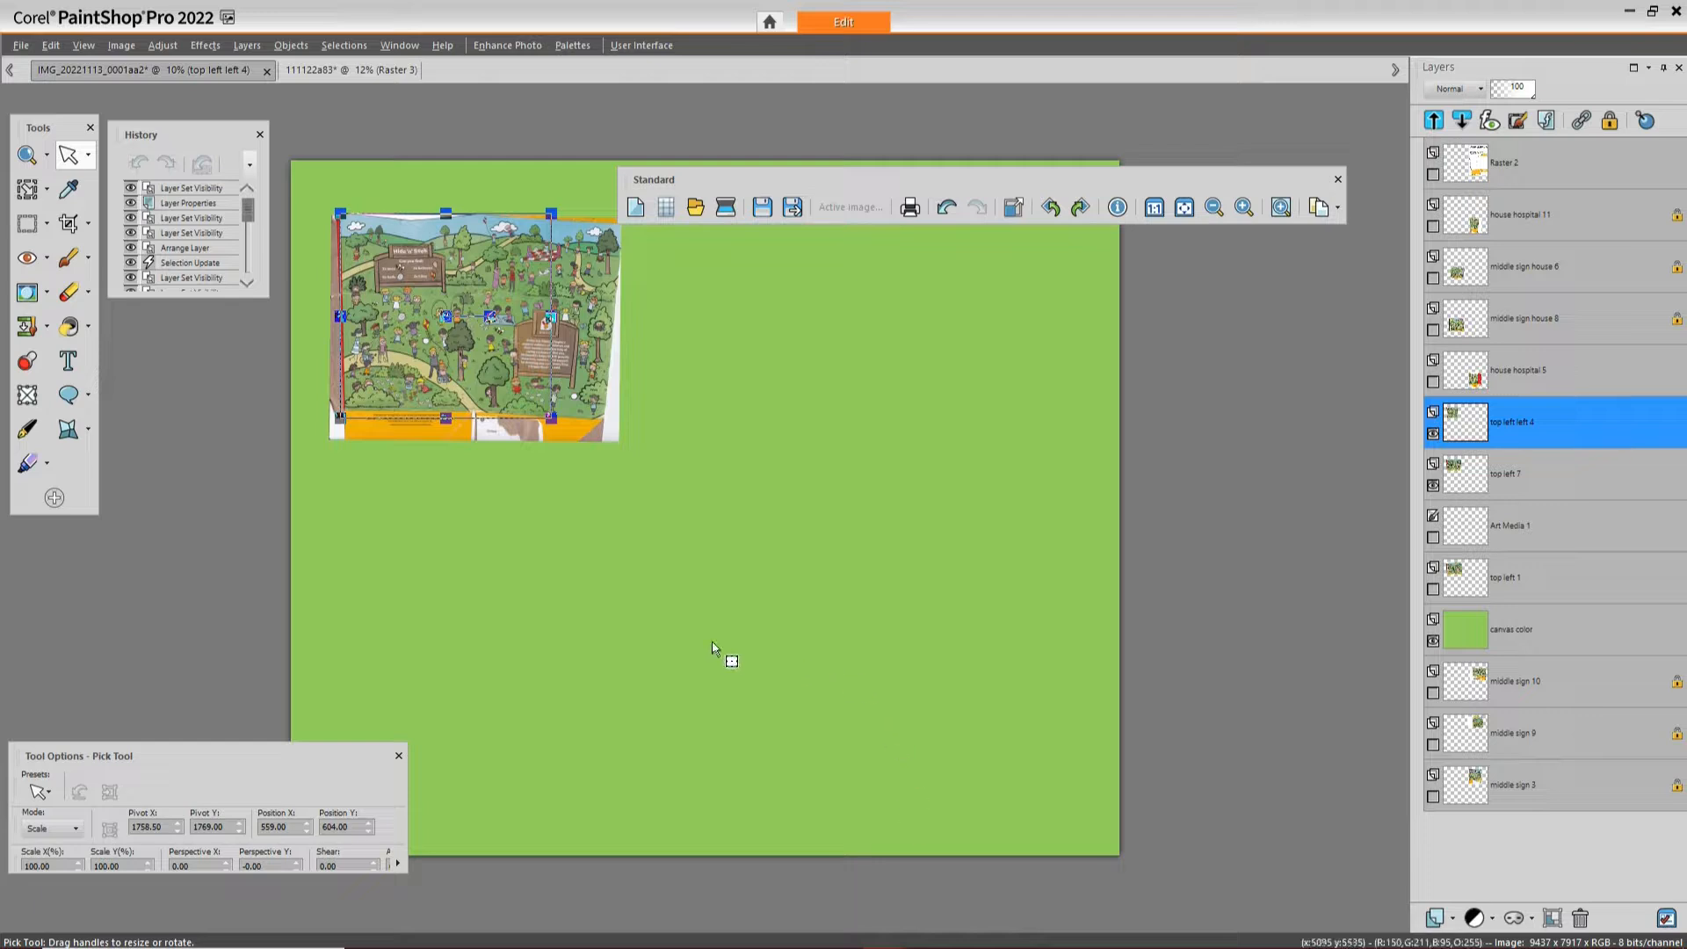
scroll(666, 613, "up", 1)
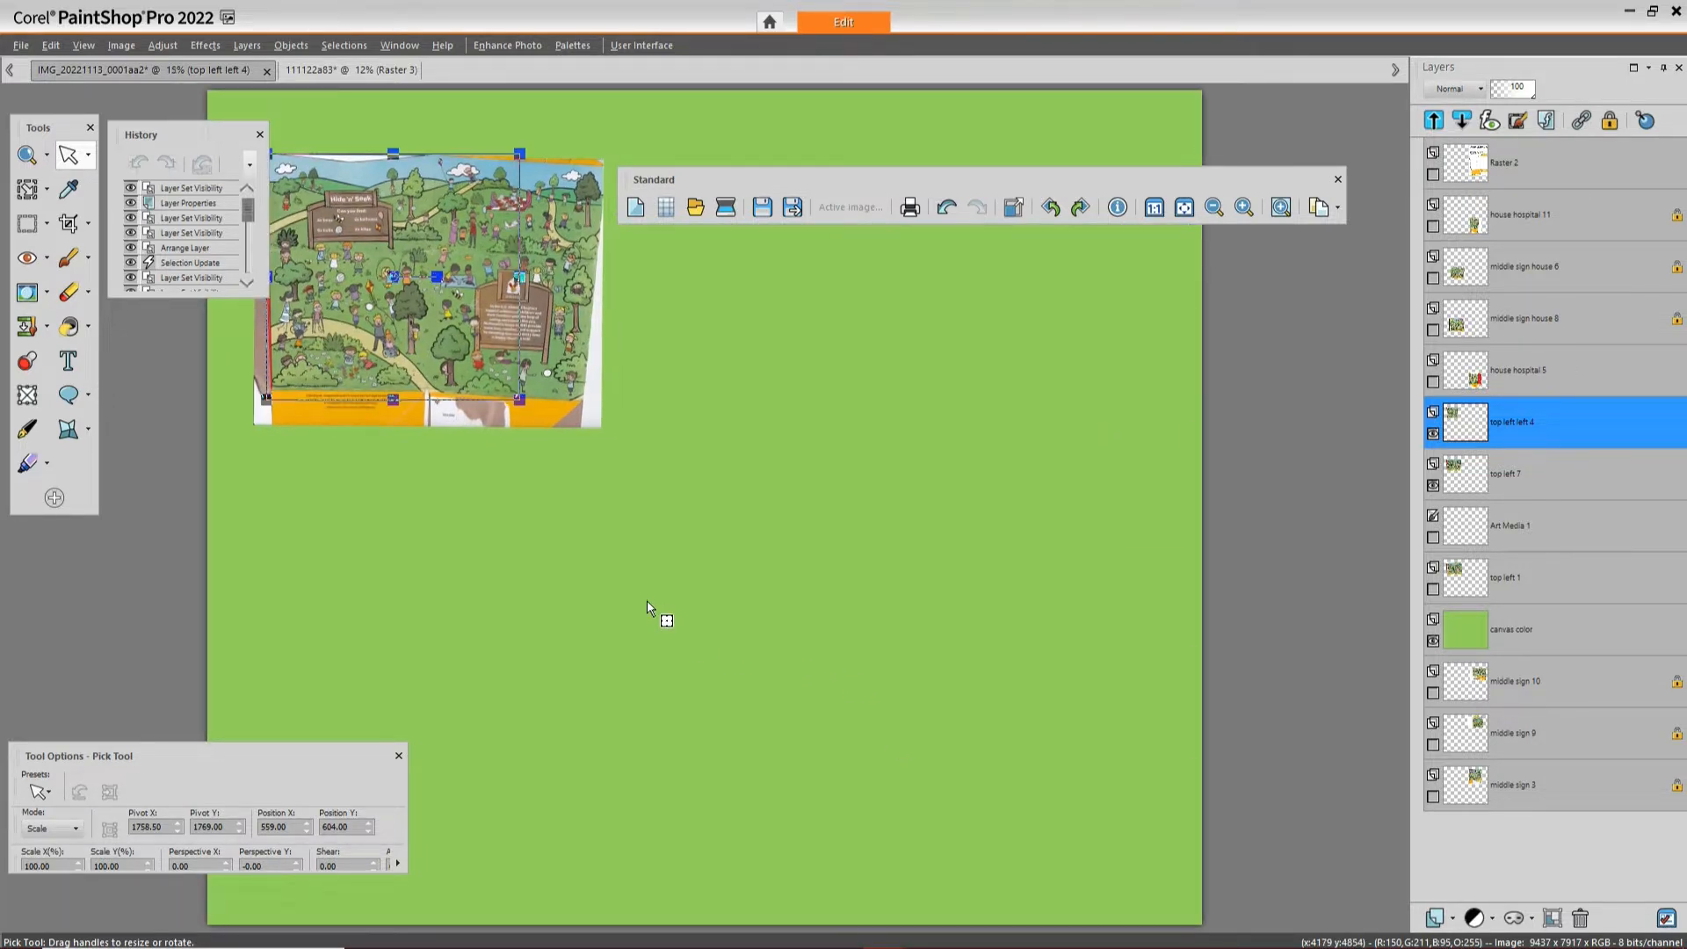
scroll(648, 605, "up", 1)
left_click_drag(819, 921, 760, 920)
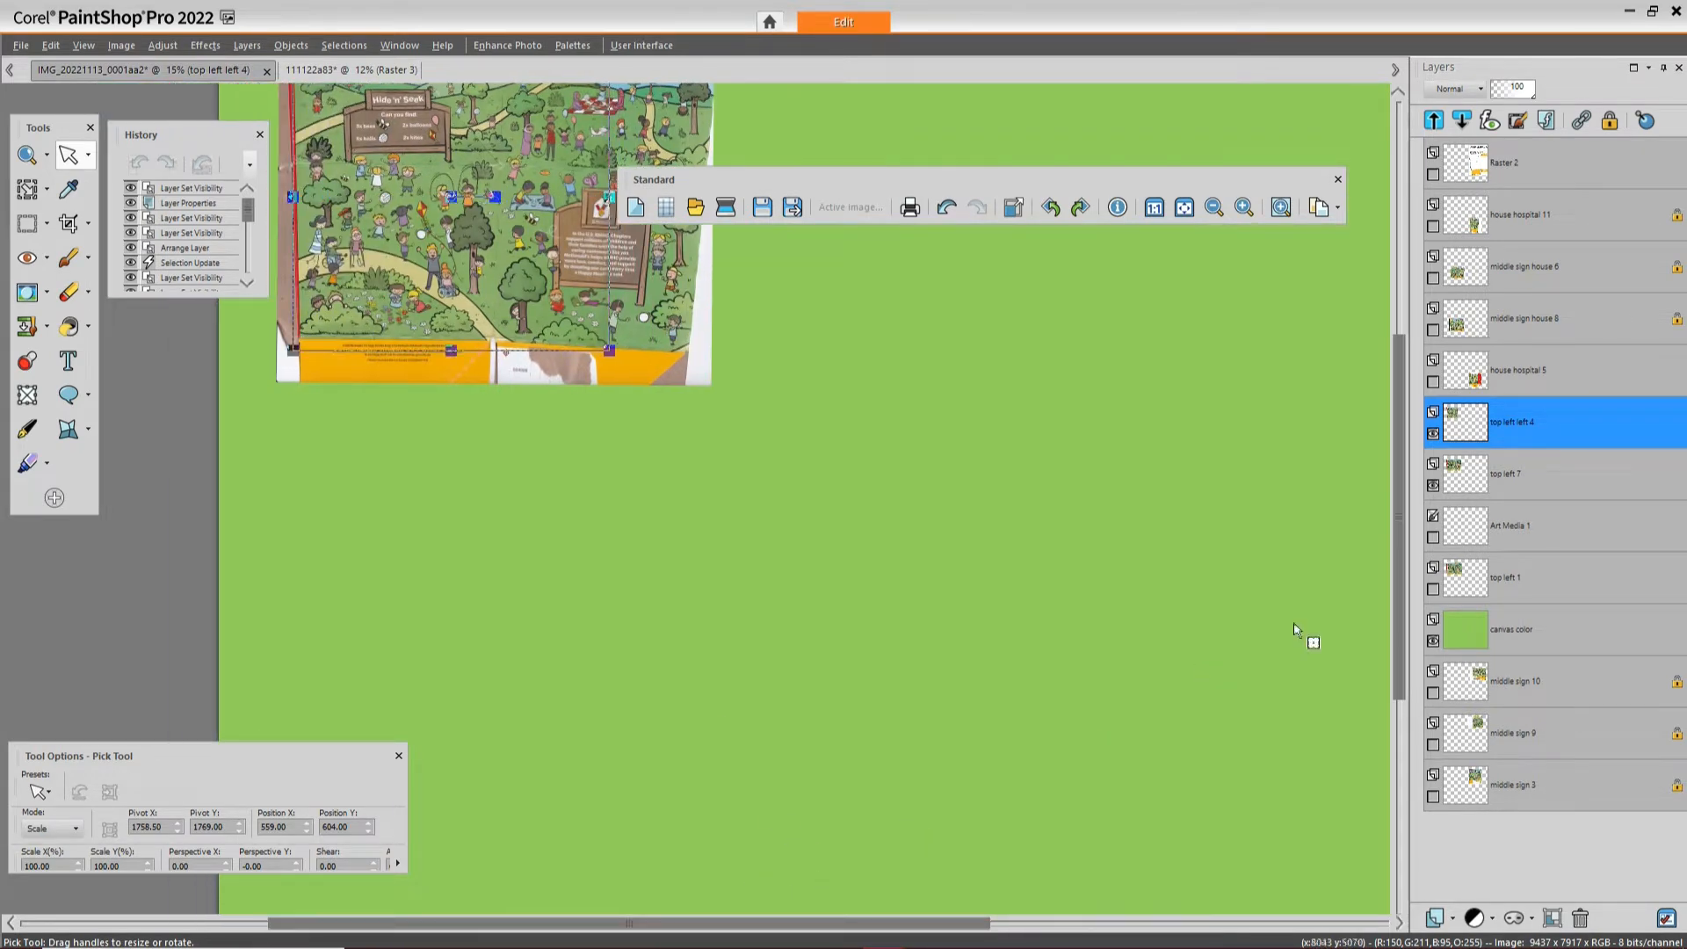
left_click_drag(1391, 594, 1395, 483)
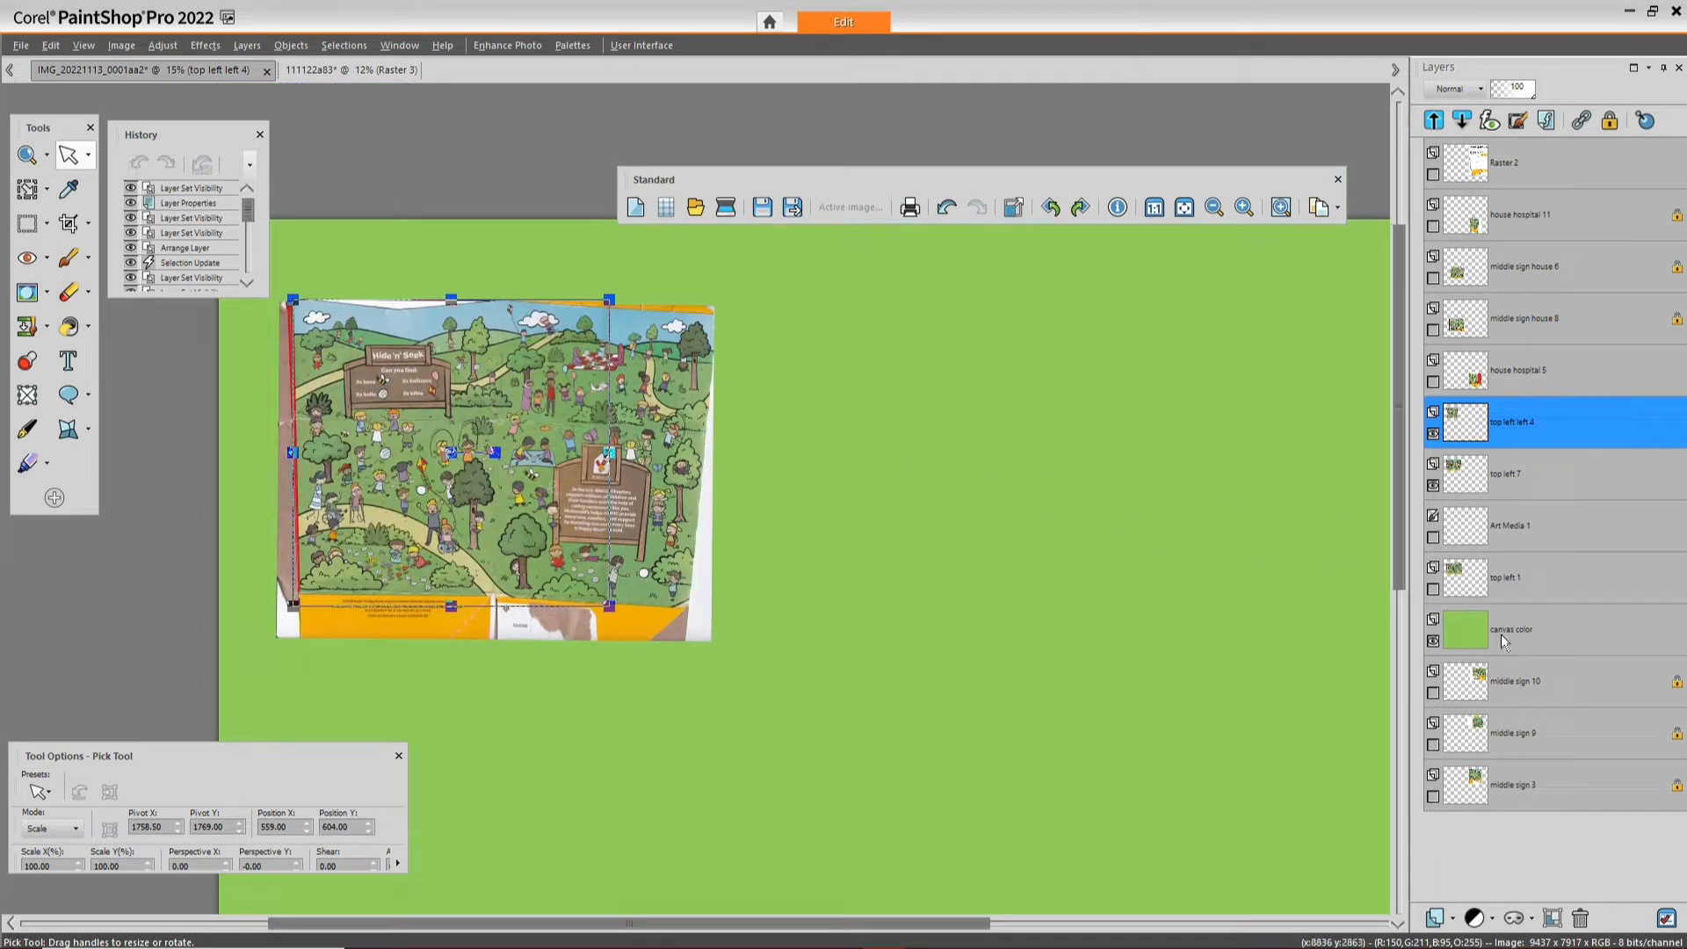
Select the canvas color layer and activate the Flood Fill tool
left_click(1527, 631)
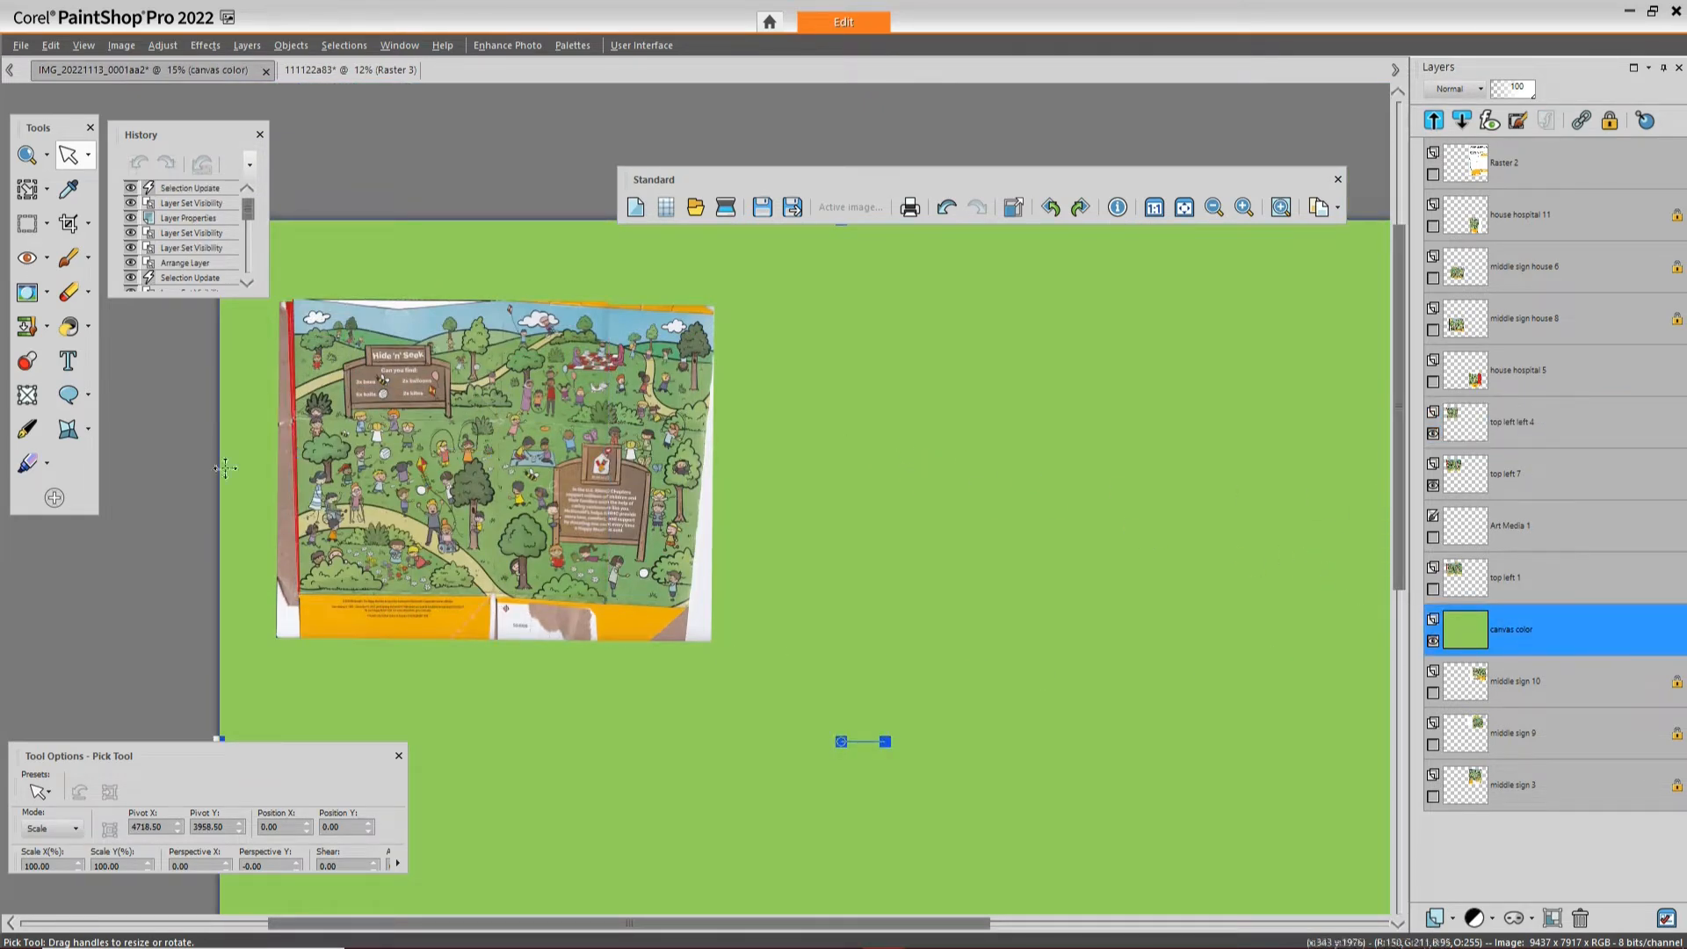
left_click(86, 326)
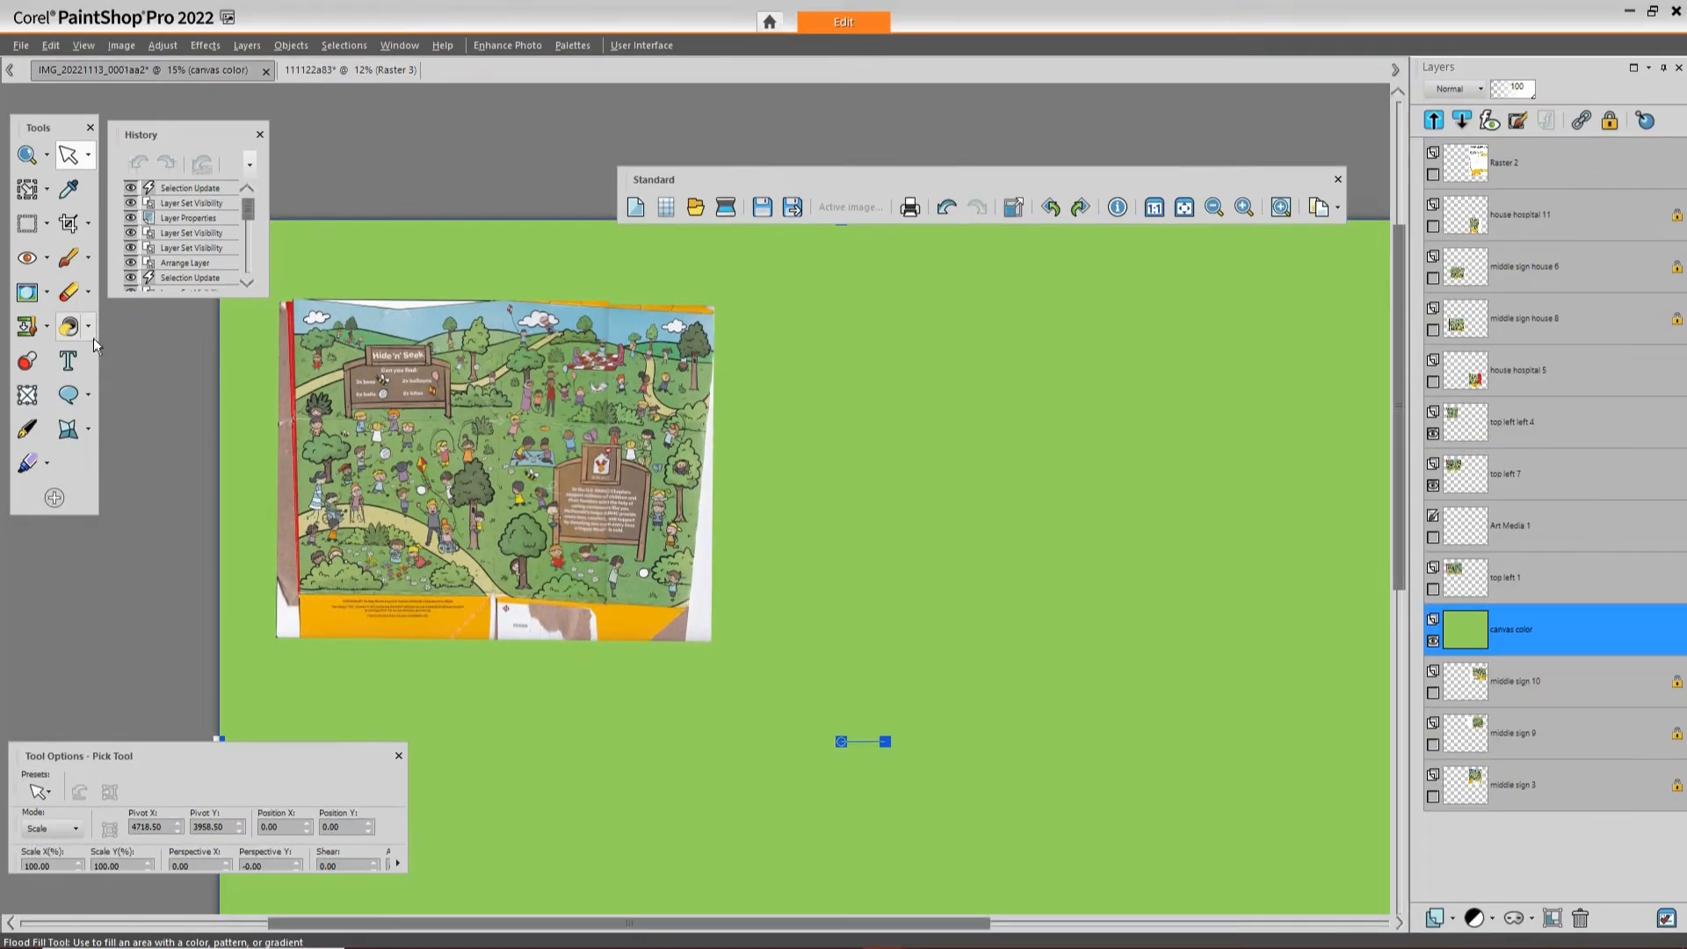
left_click(110, 355)
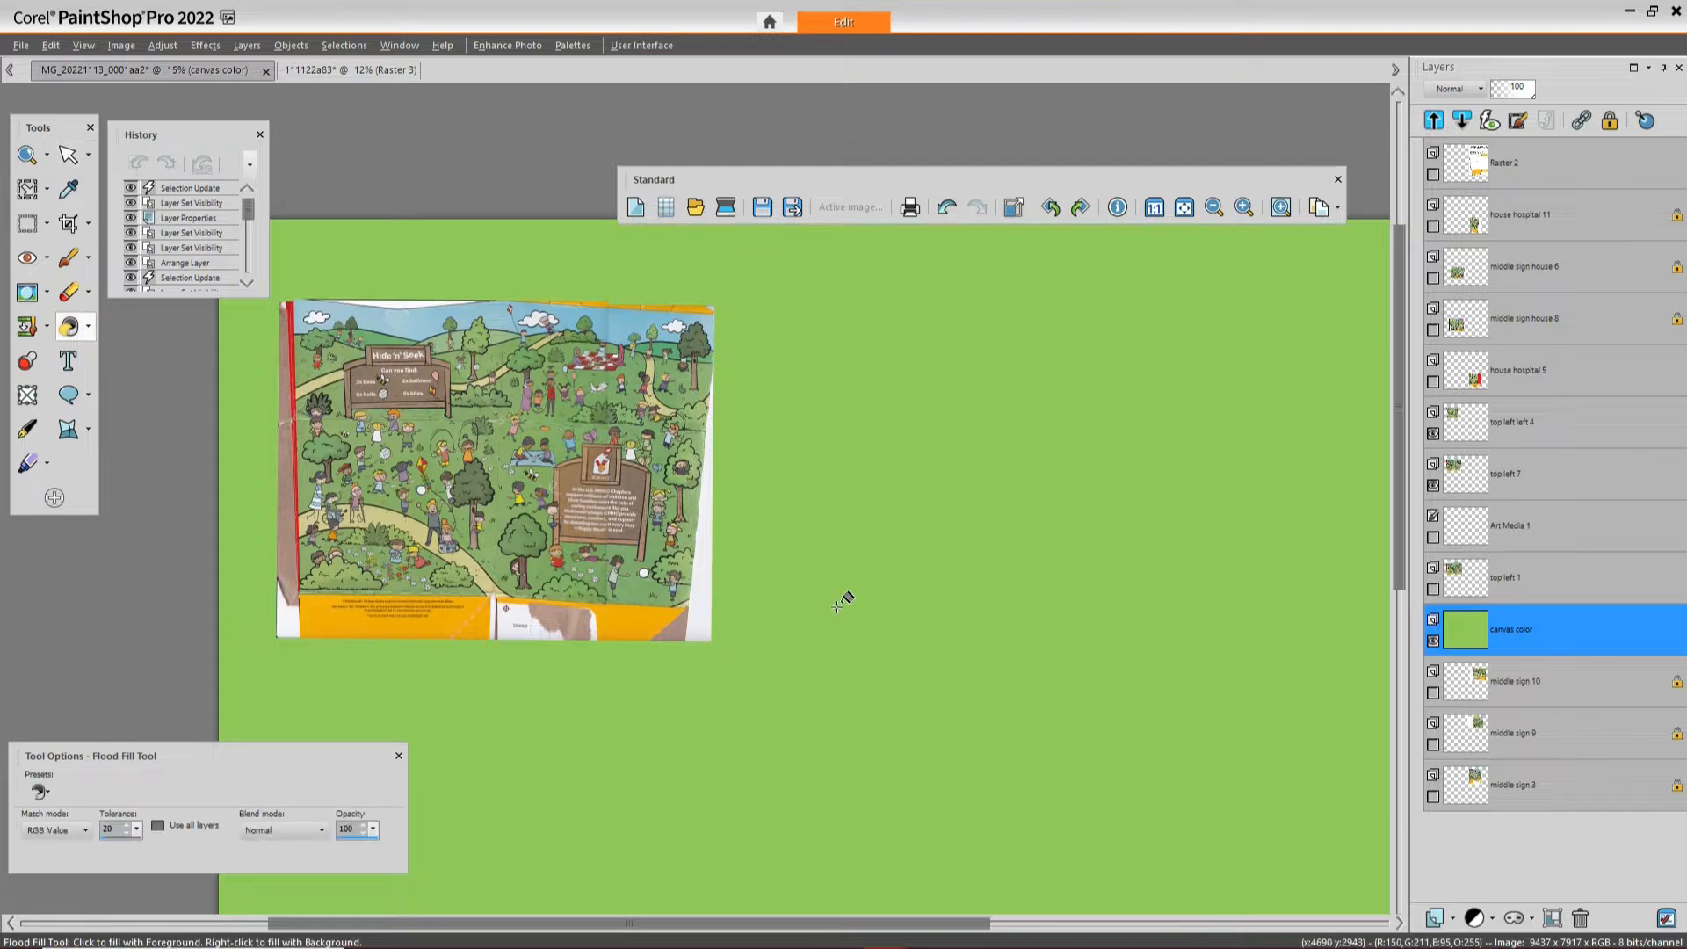
Show the Materials palette with its Standard Palette swatches, then float it over the canvas and enlarge it
left_click(572, 45)
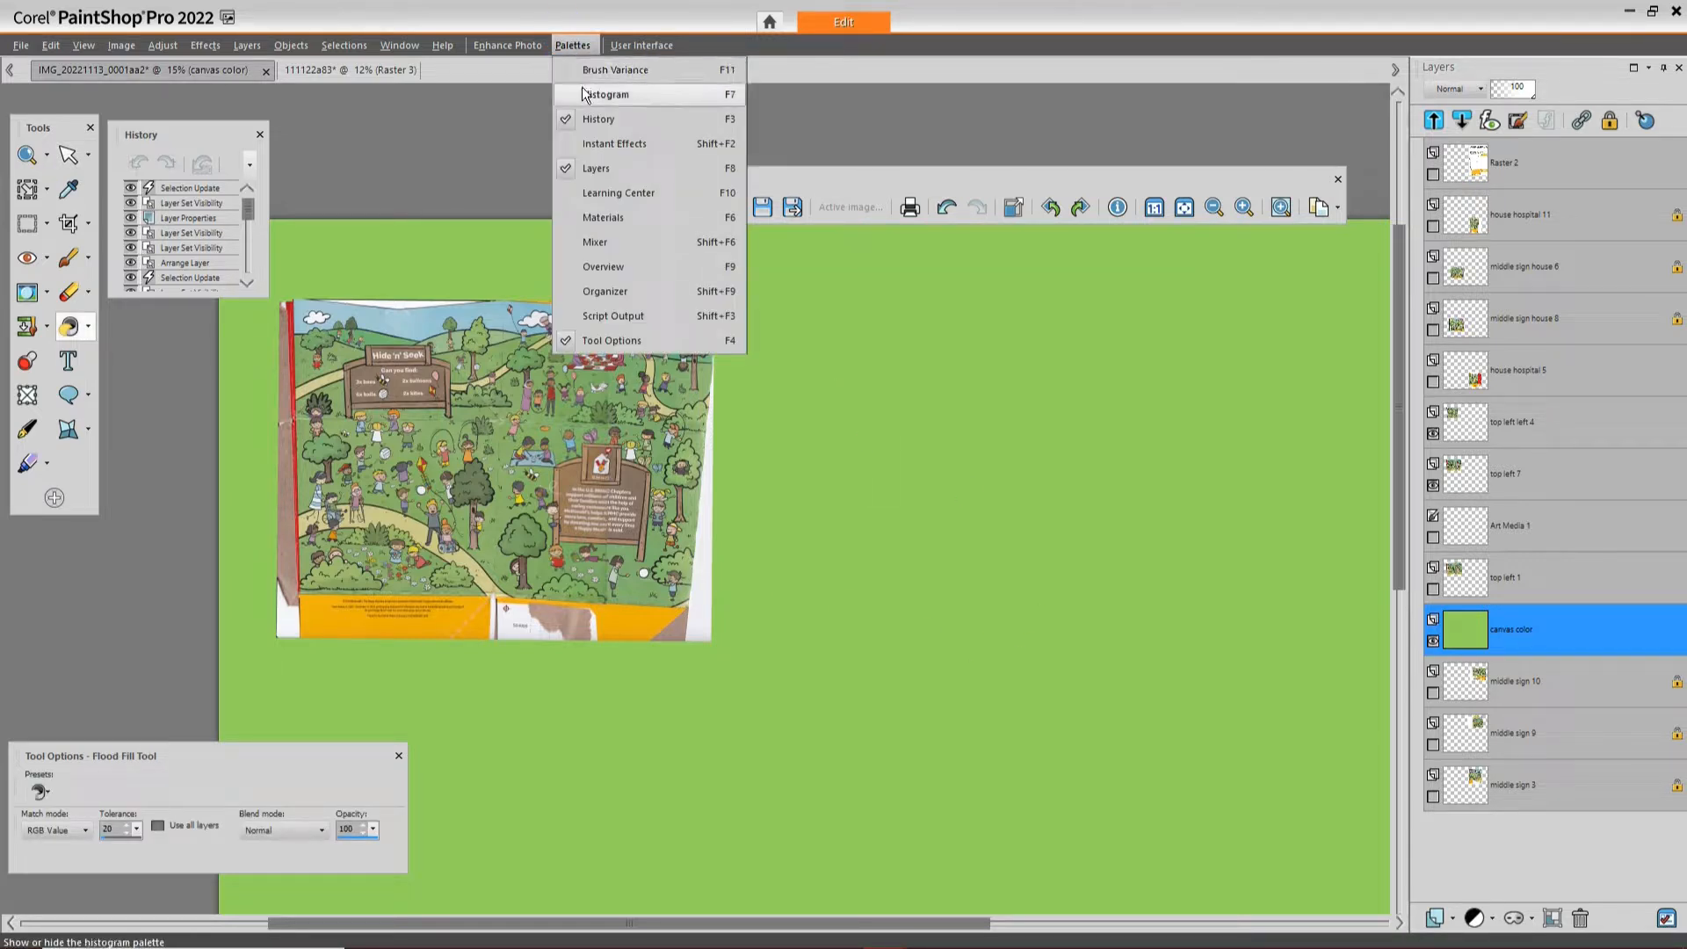
left_click(619, 215)
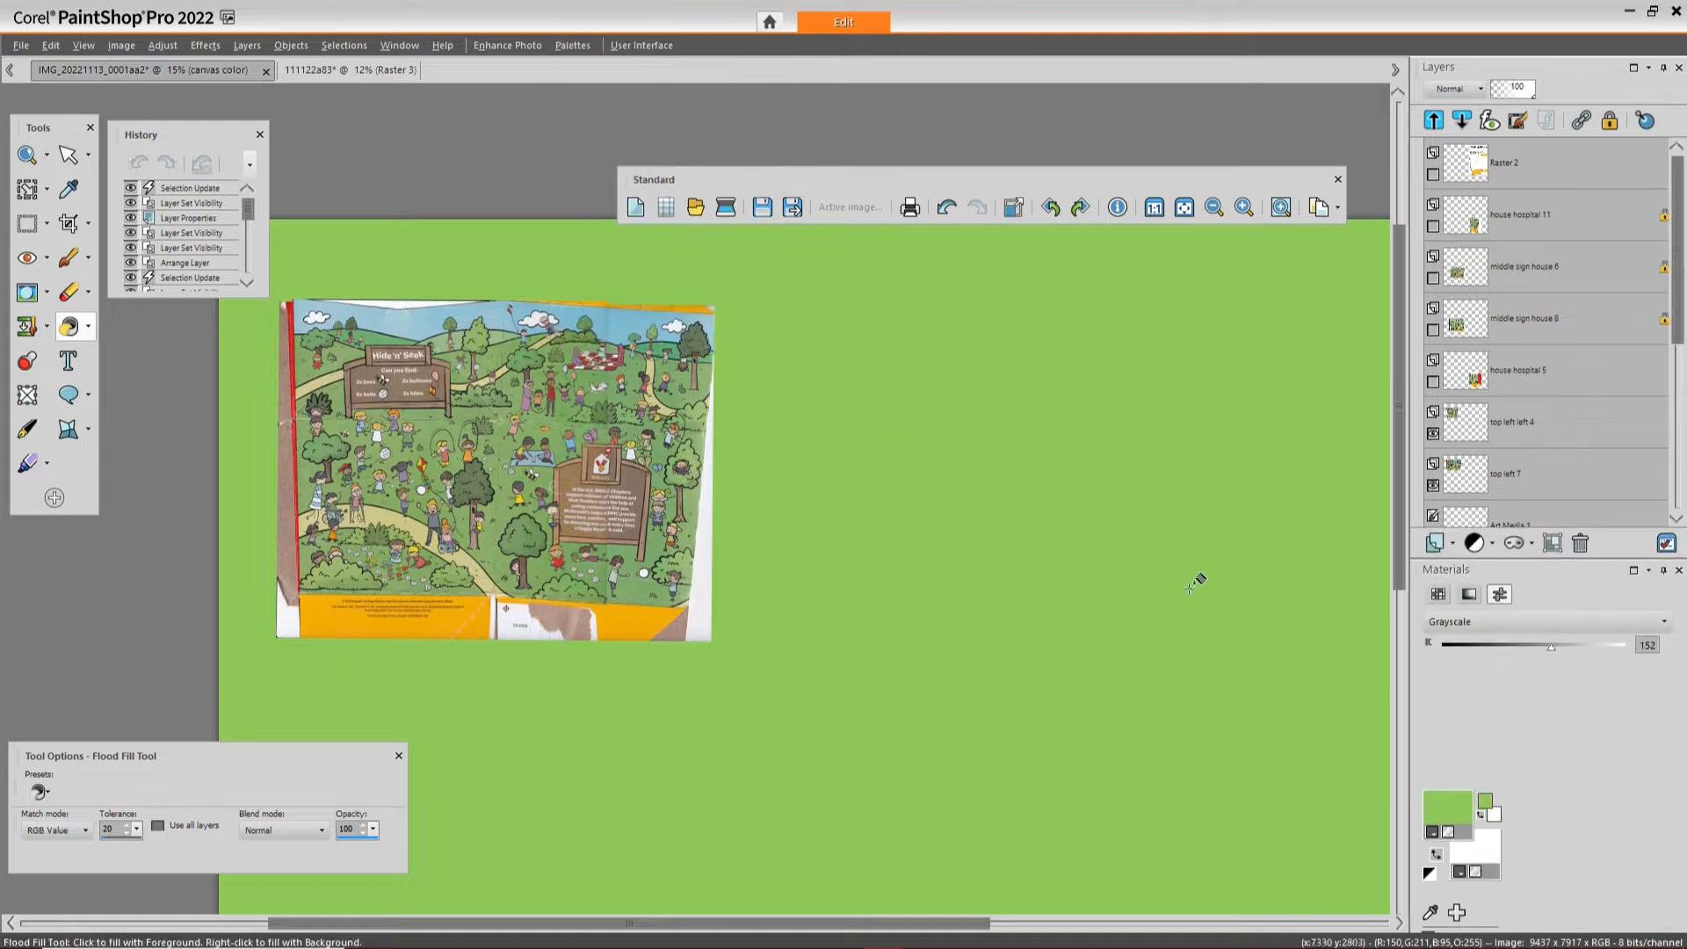
left_click(1438, 595)
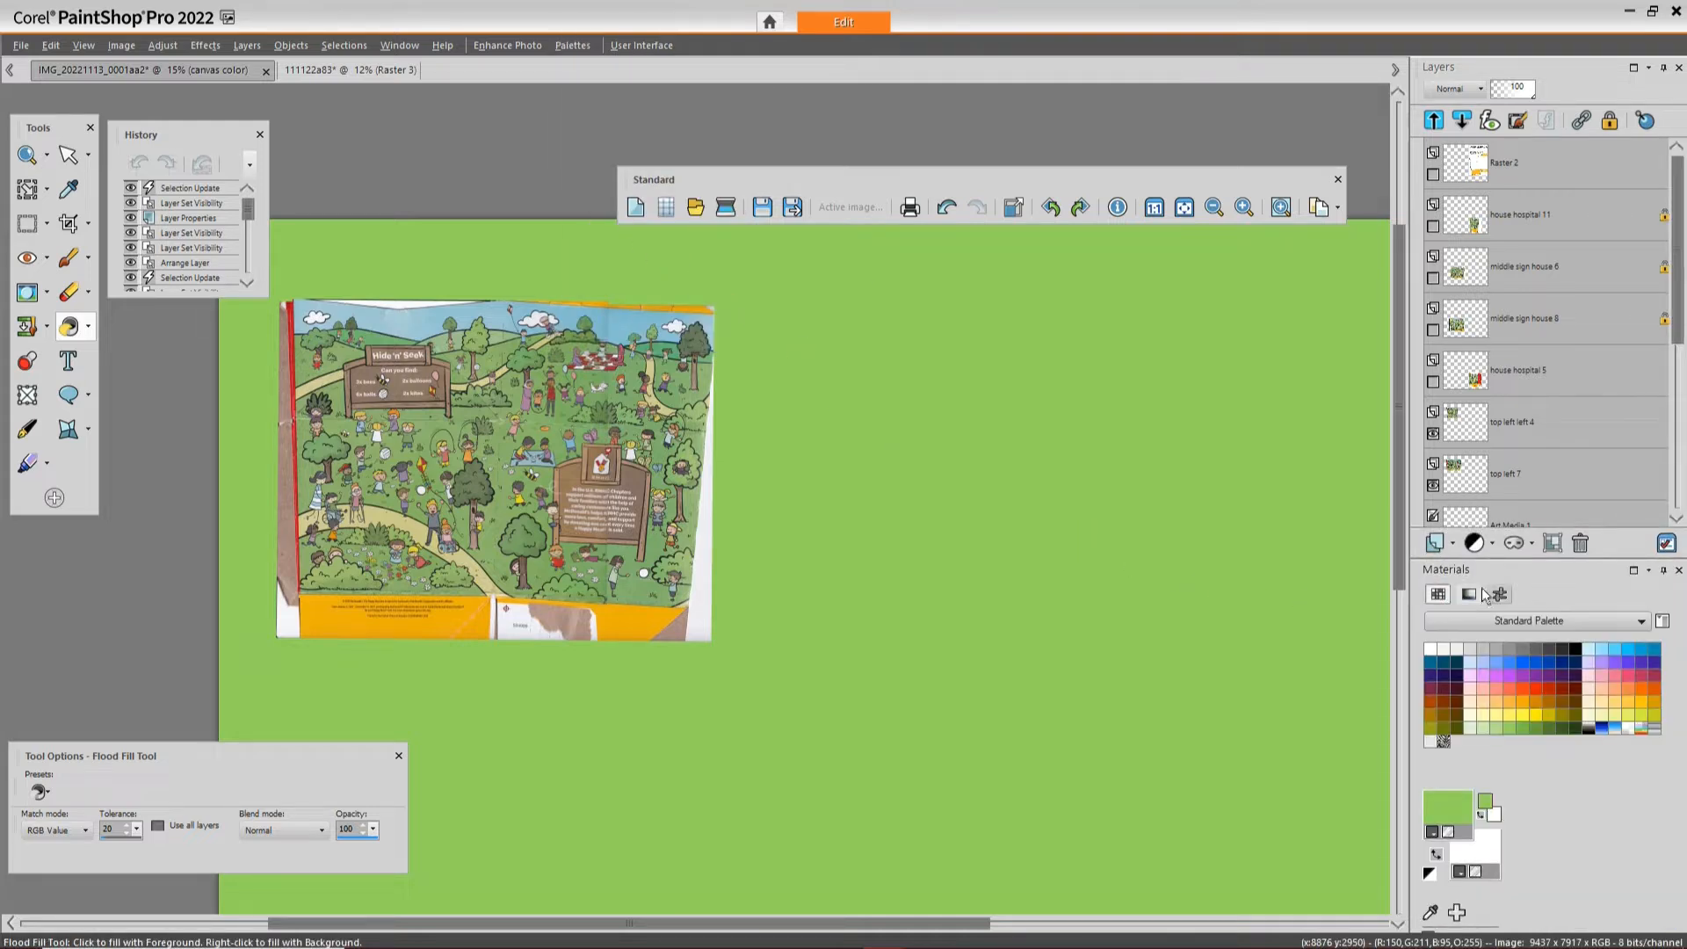
left_click_drag(1533, 569, 908, 442)
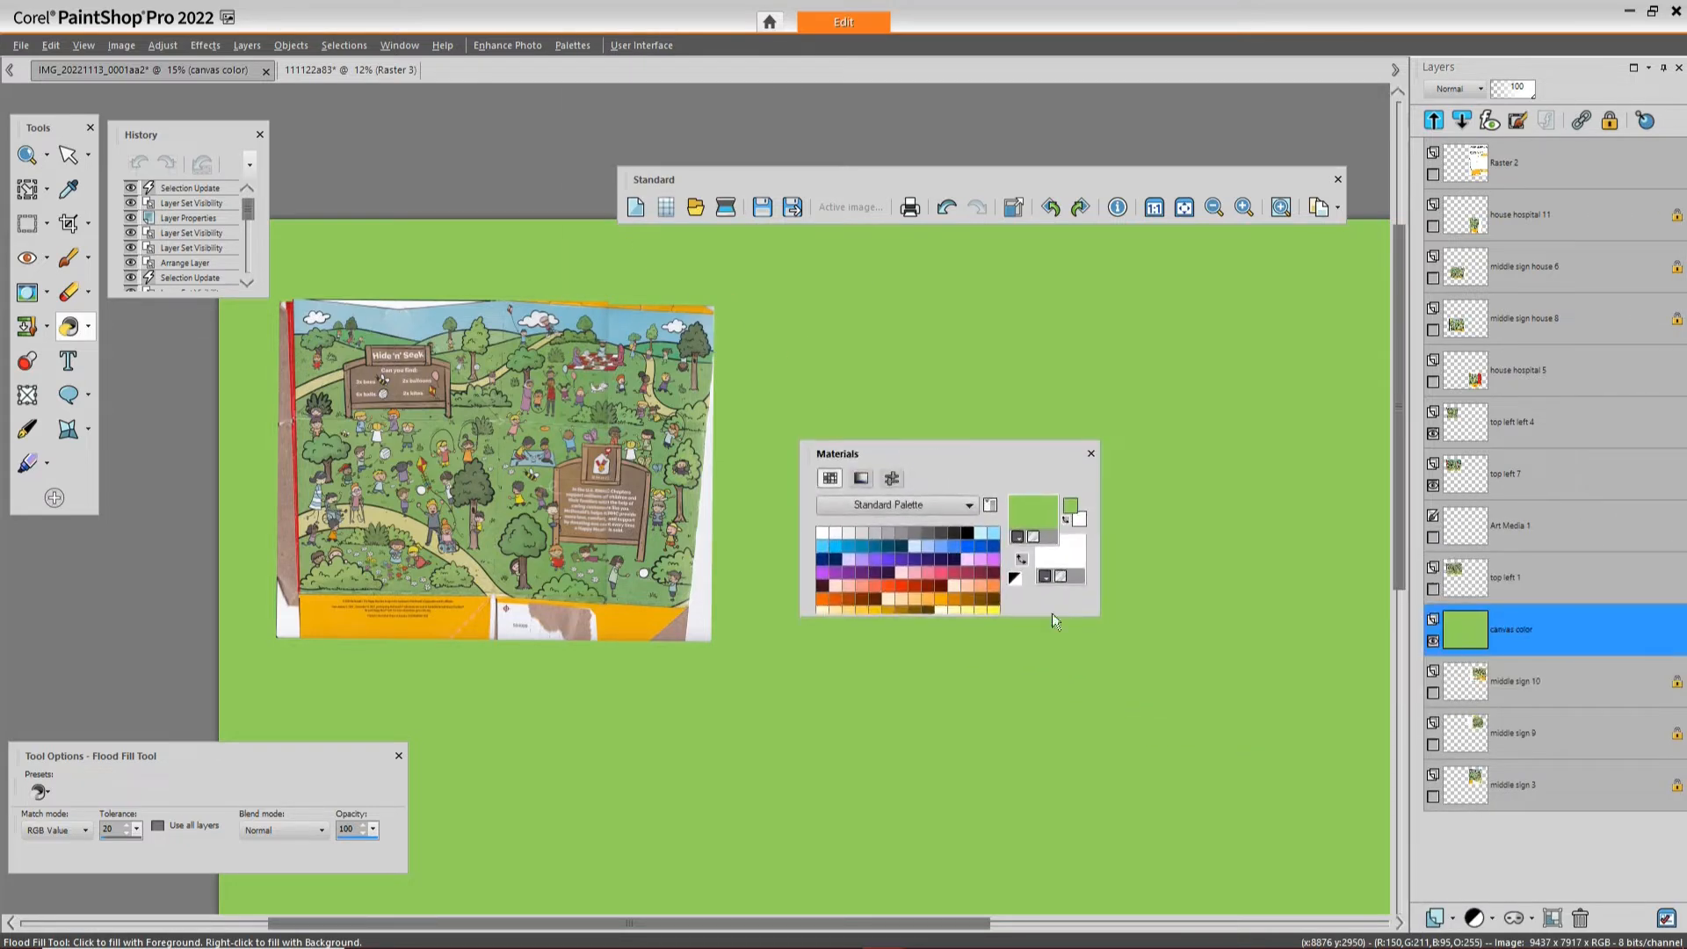
left_click_drag(1096, 615, 1300, 773)
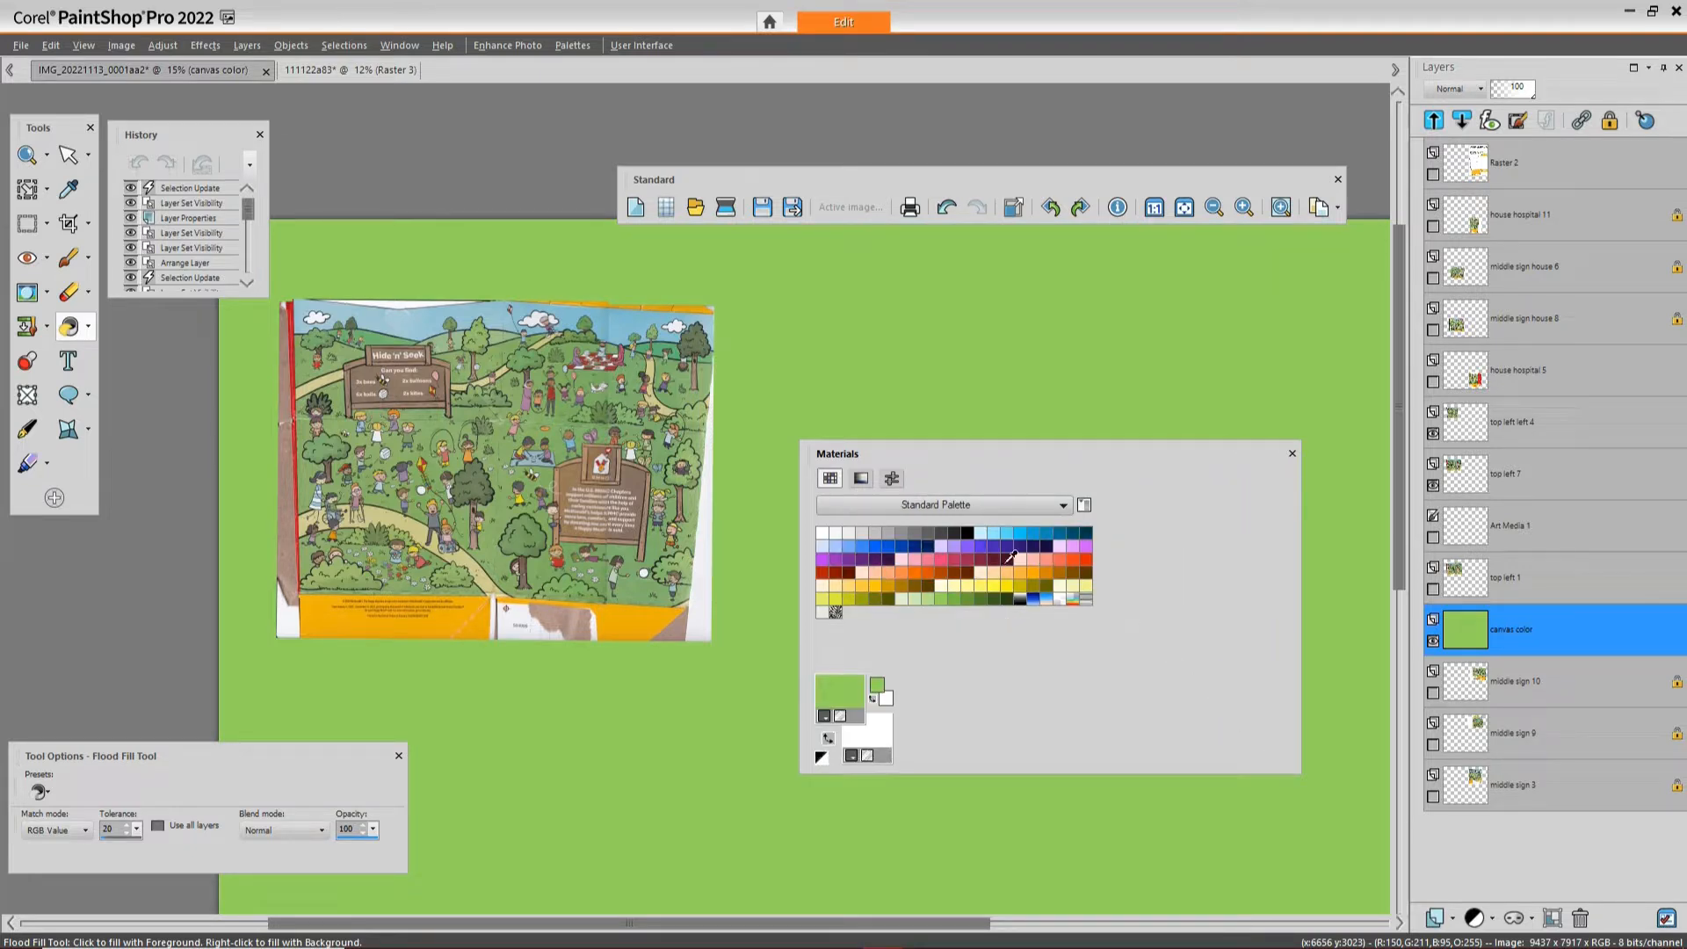
Flood fill the canvas color layer with a blue swatch, switching the fill off and on again in the history
left_click(890, 545)
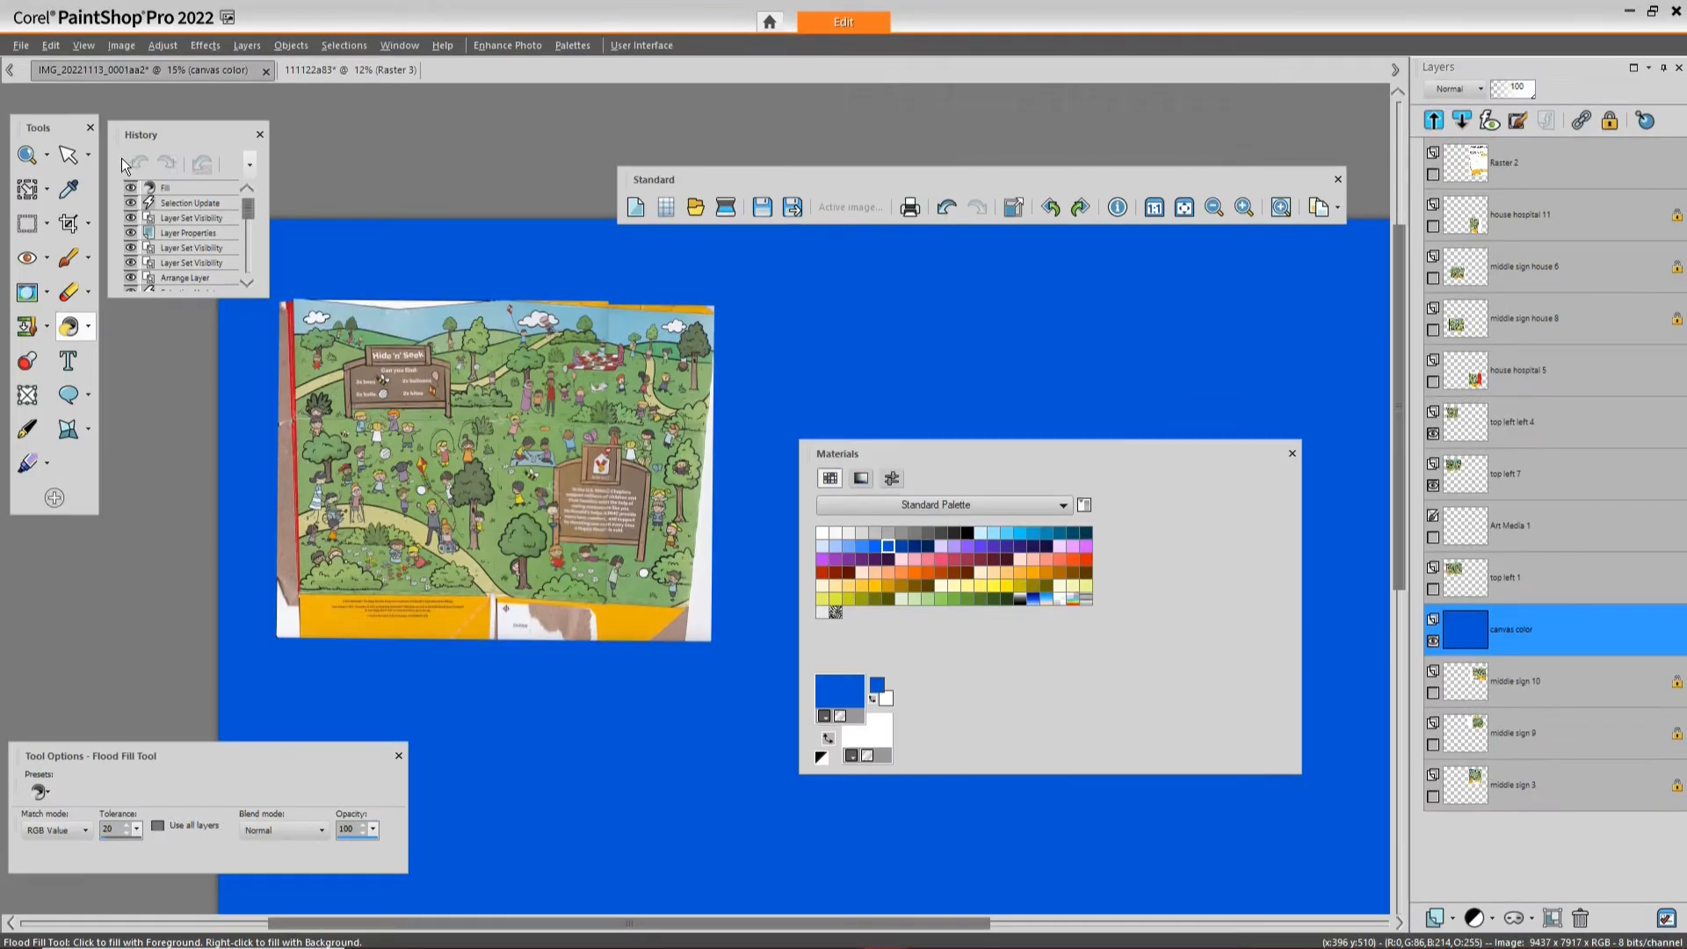
left_click(288, 394)
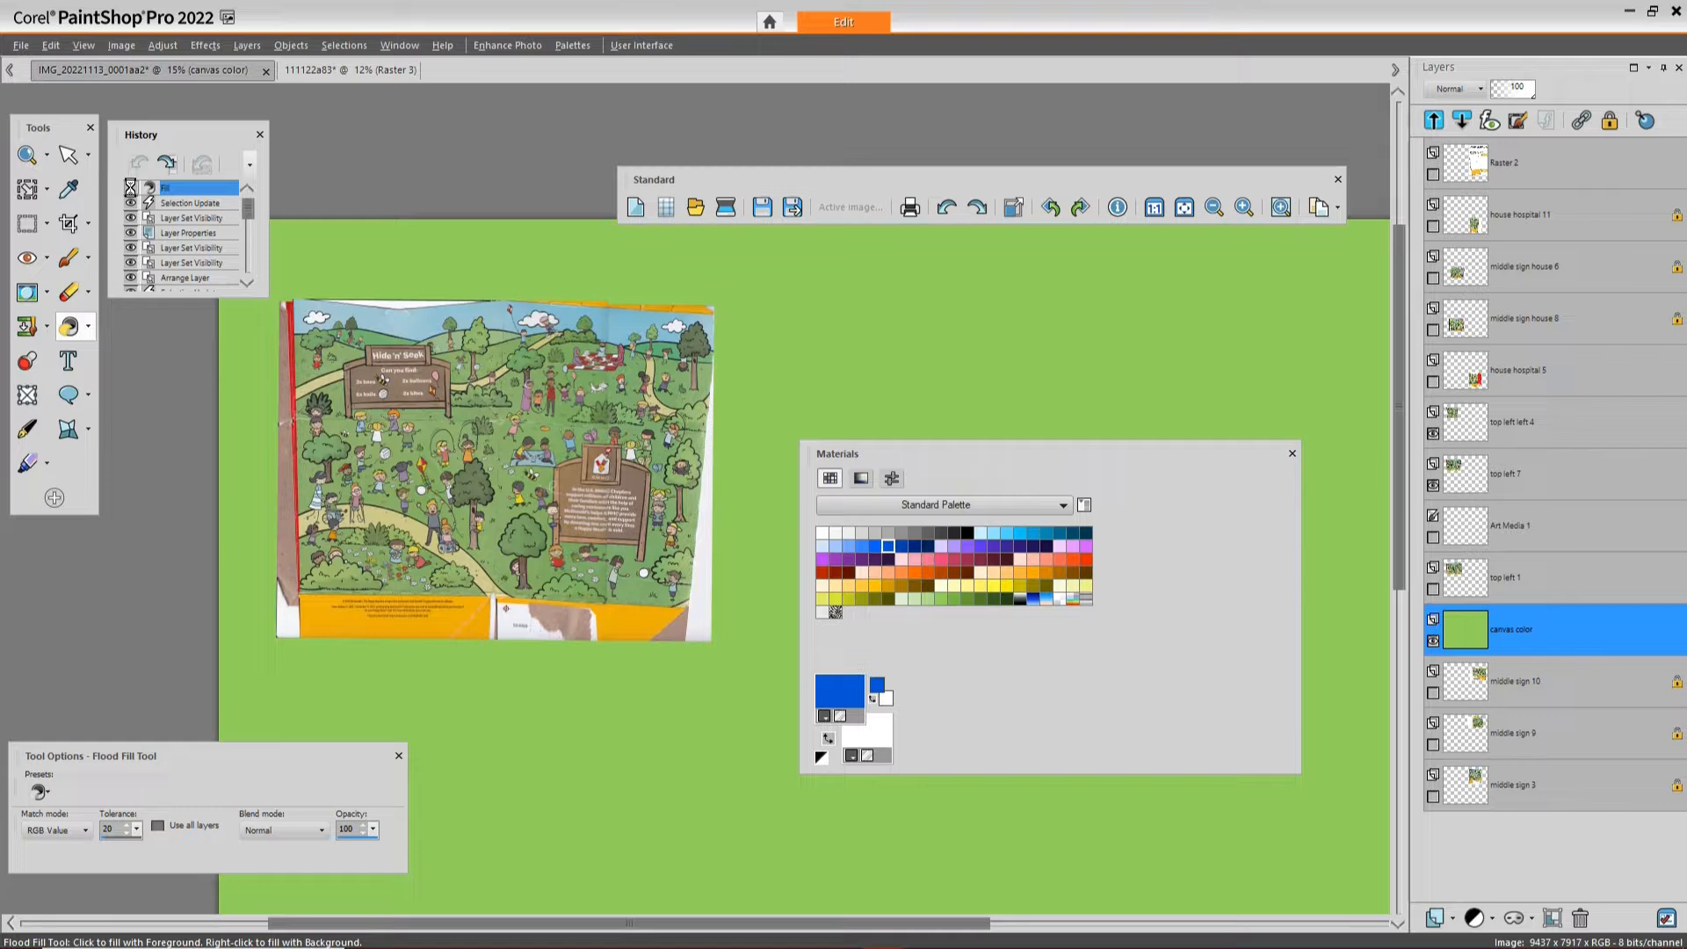
left_click(130, 186)
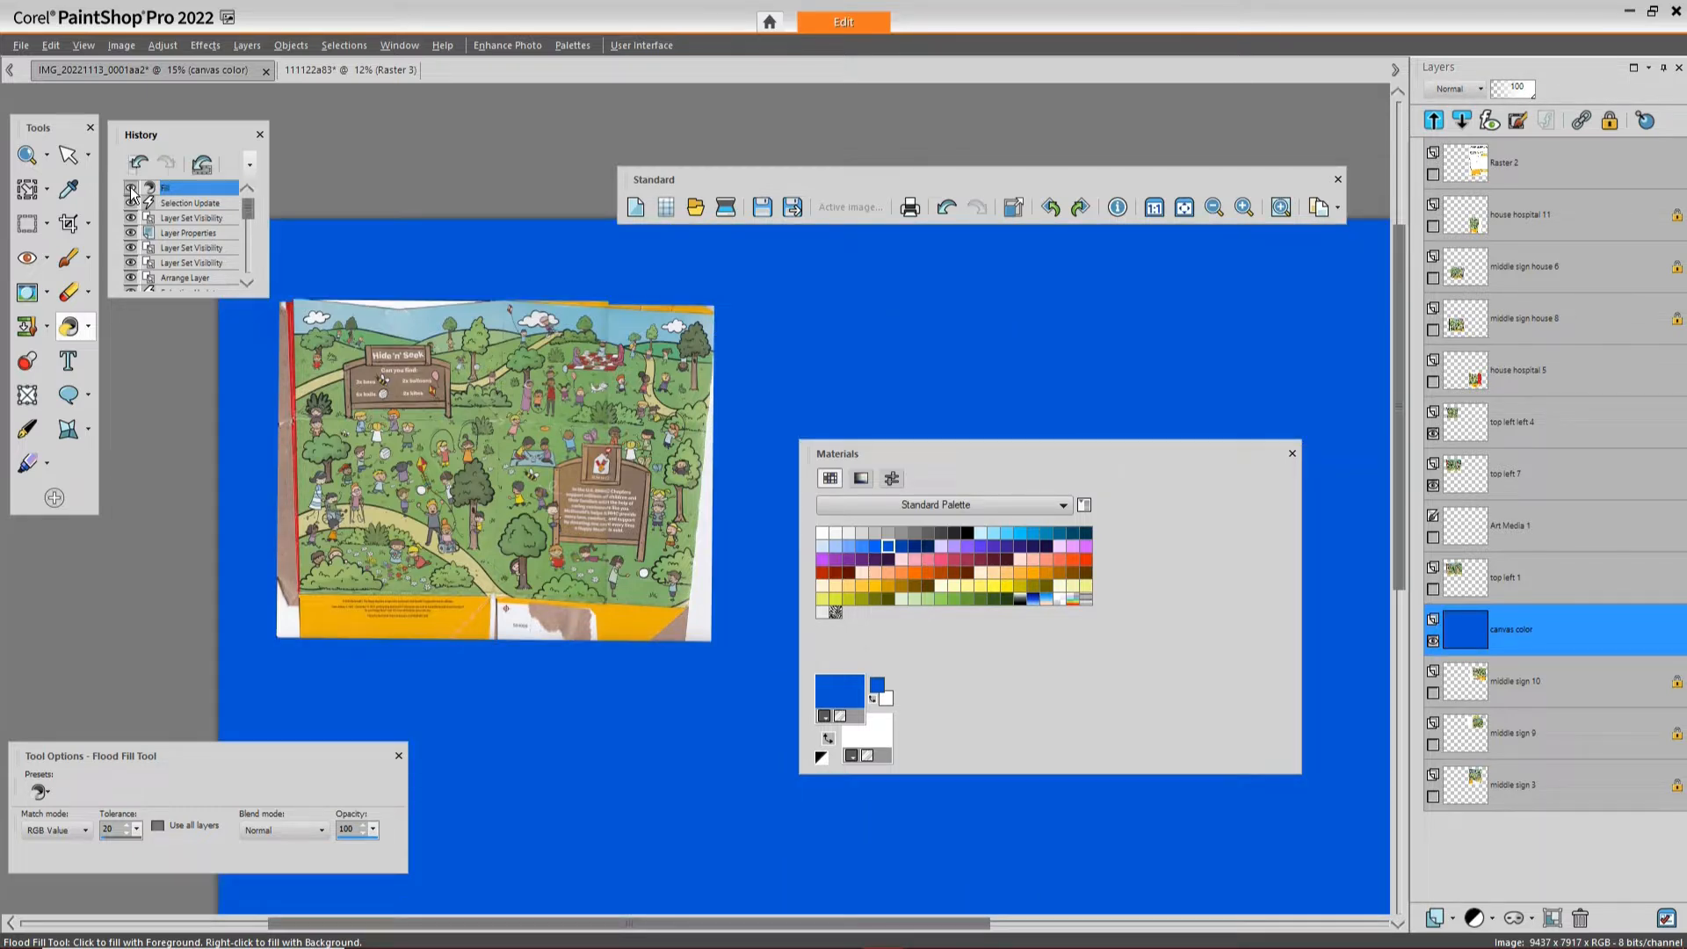
Switch the blue fill off in the history and compare the Materials palette's swatch, rainbow and slider views before closing it
left_click(131, 188)
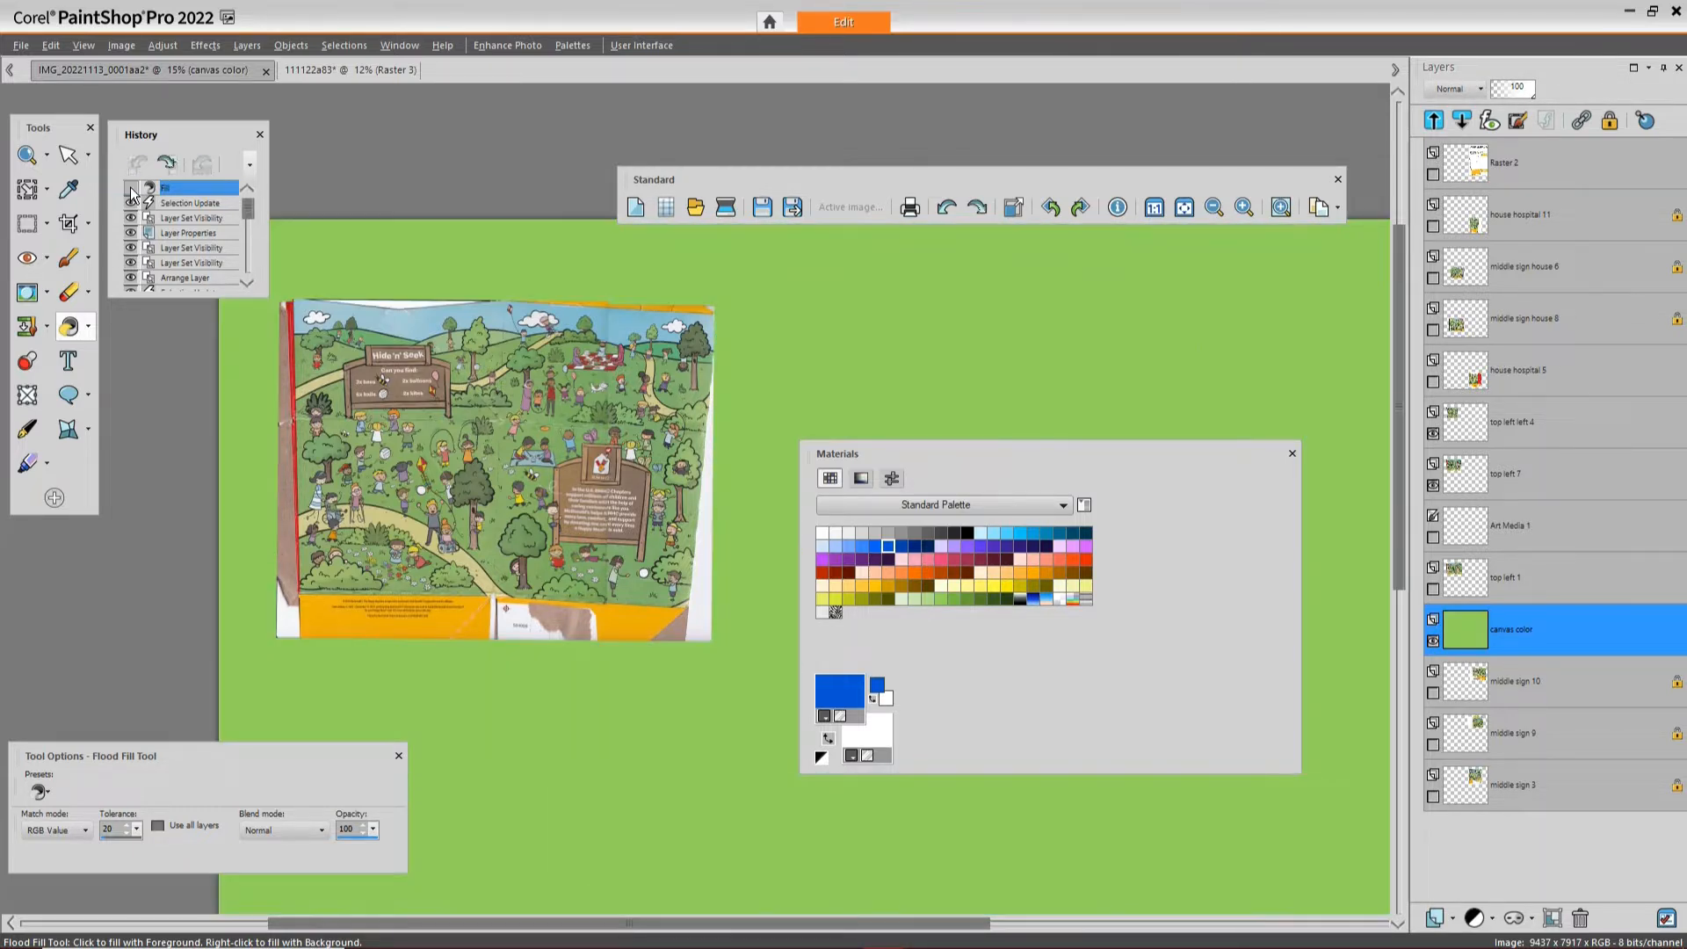
left_click_drag(1028, 458, 1094, 351)
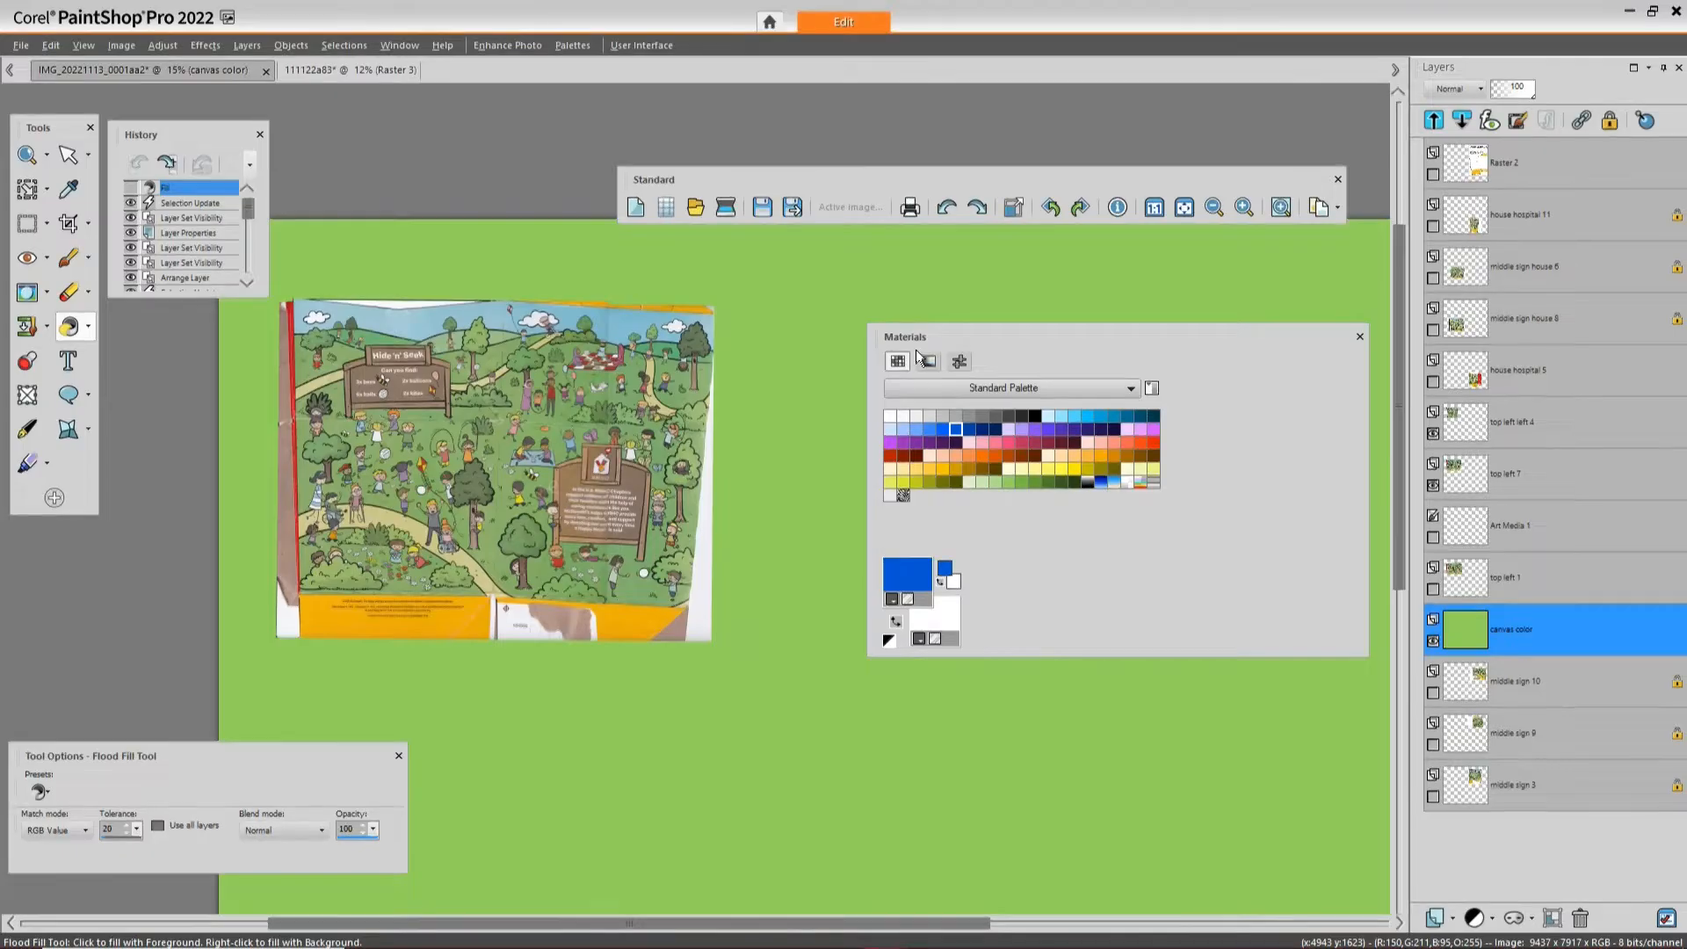
left_click(933, 363)
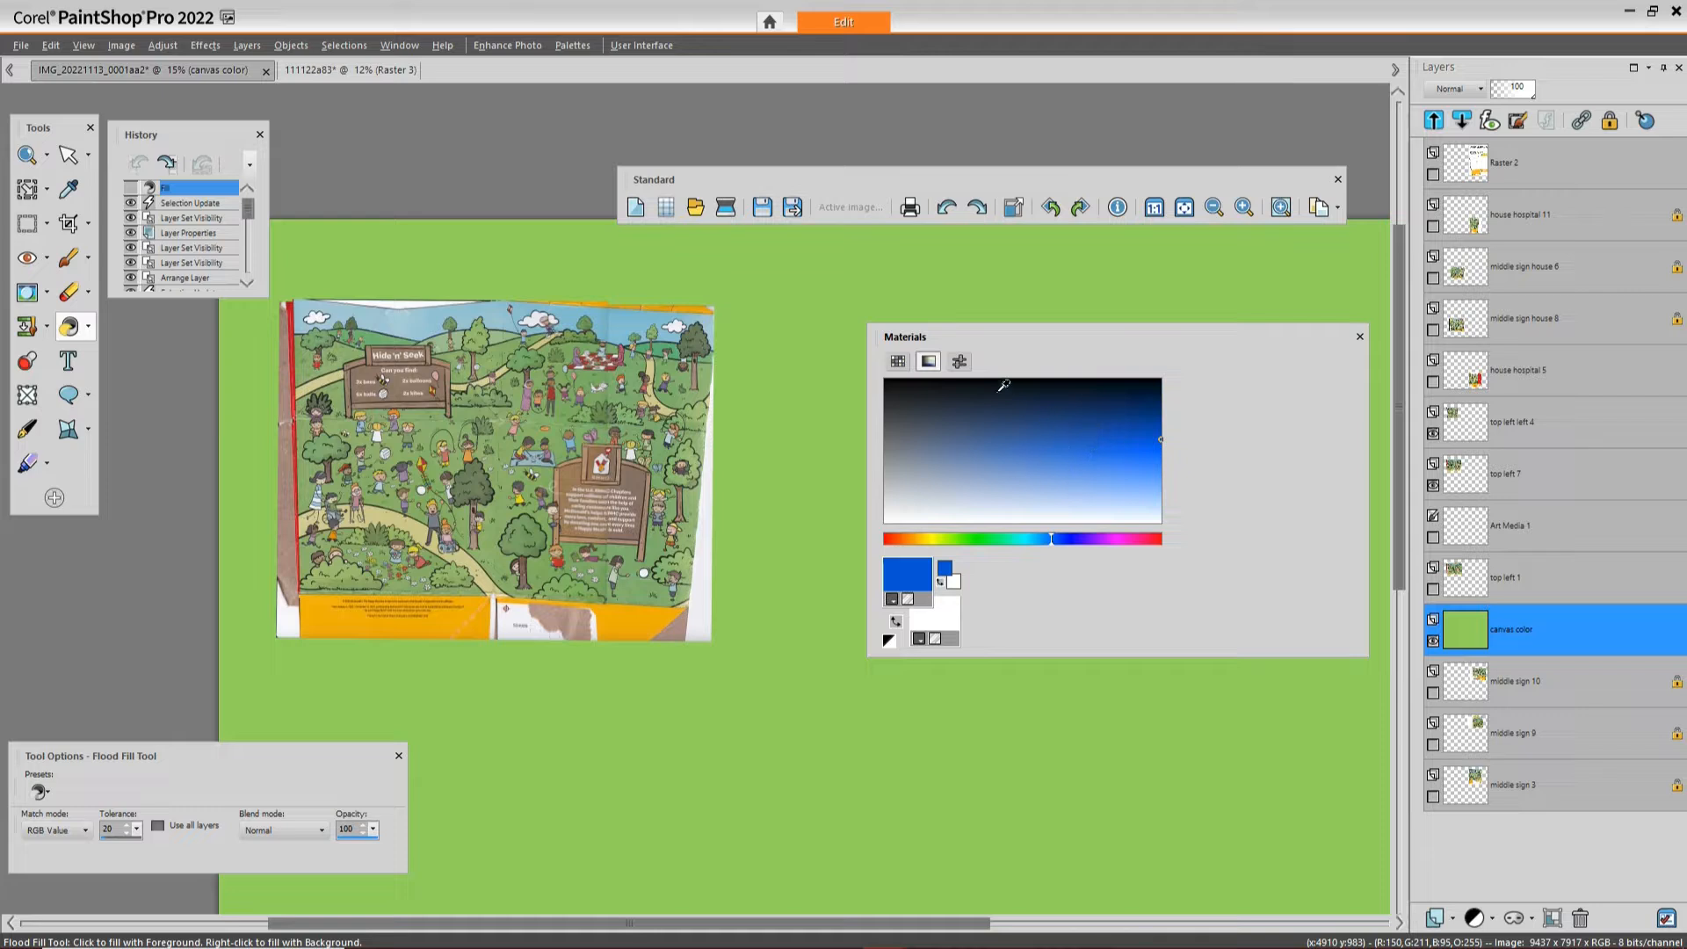
left_click(961, 362)
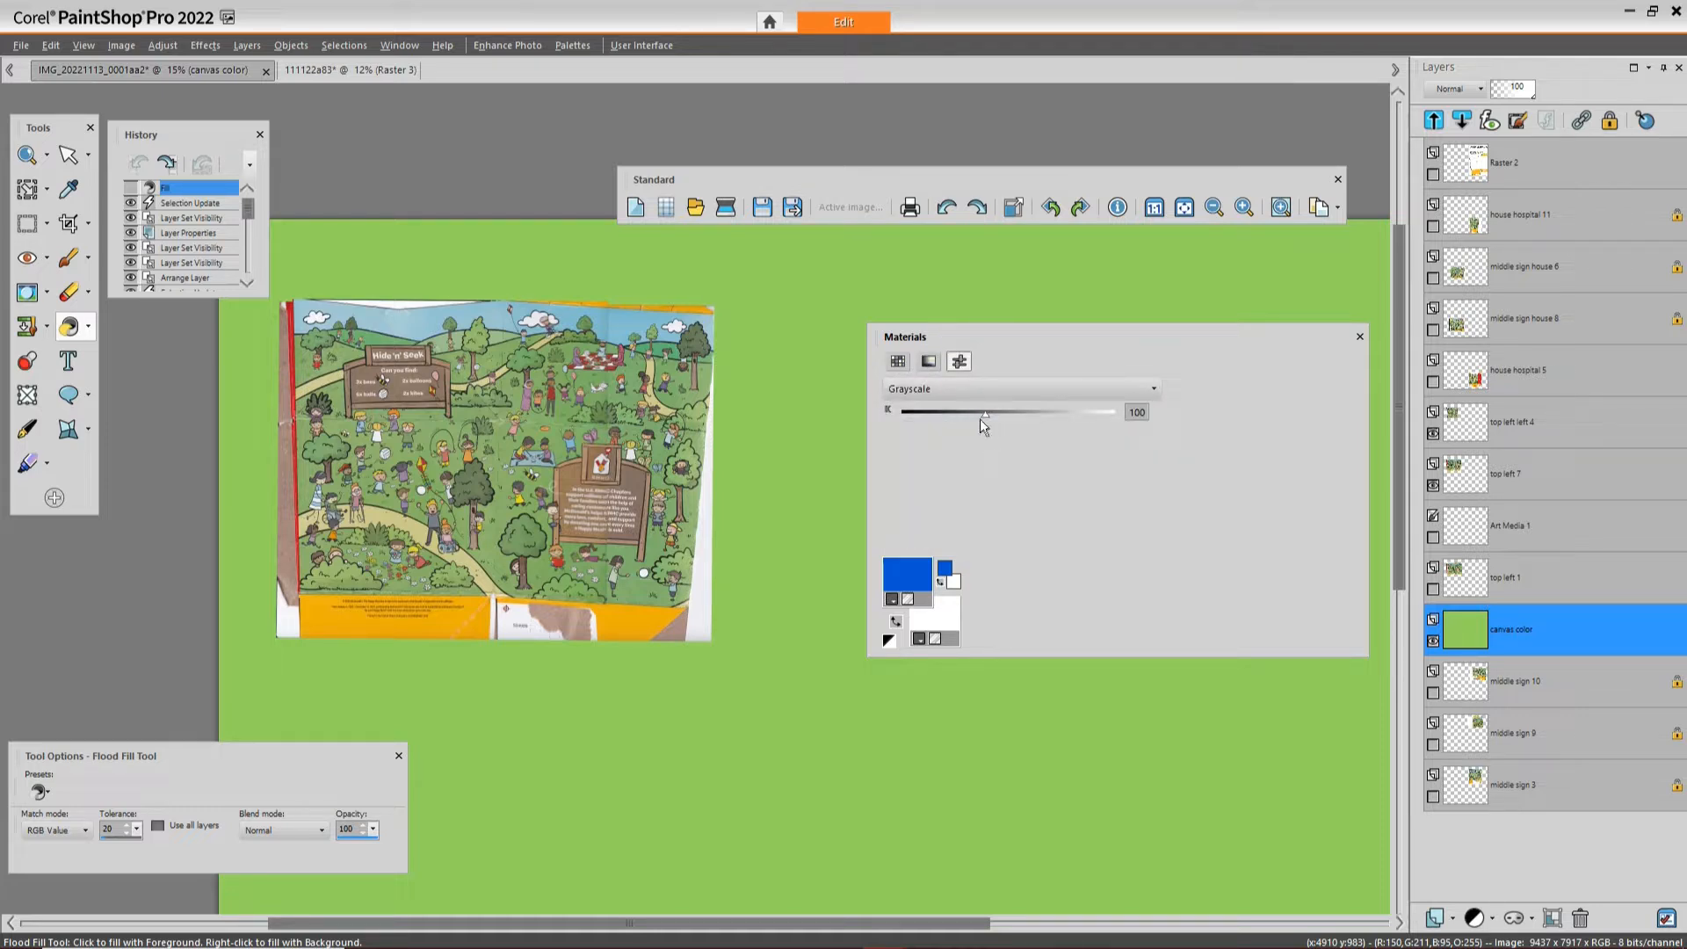
left_click(897, 361)
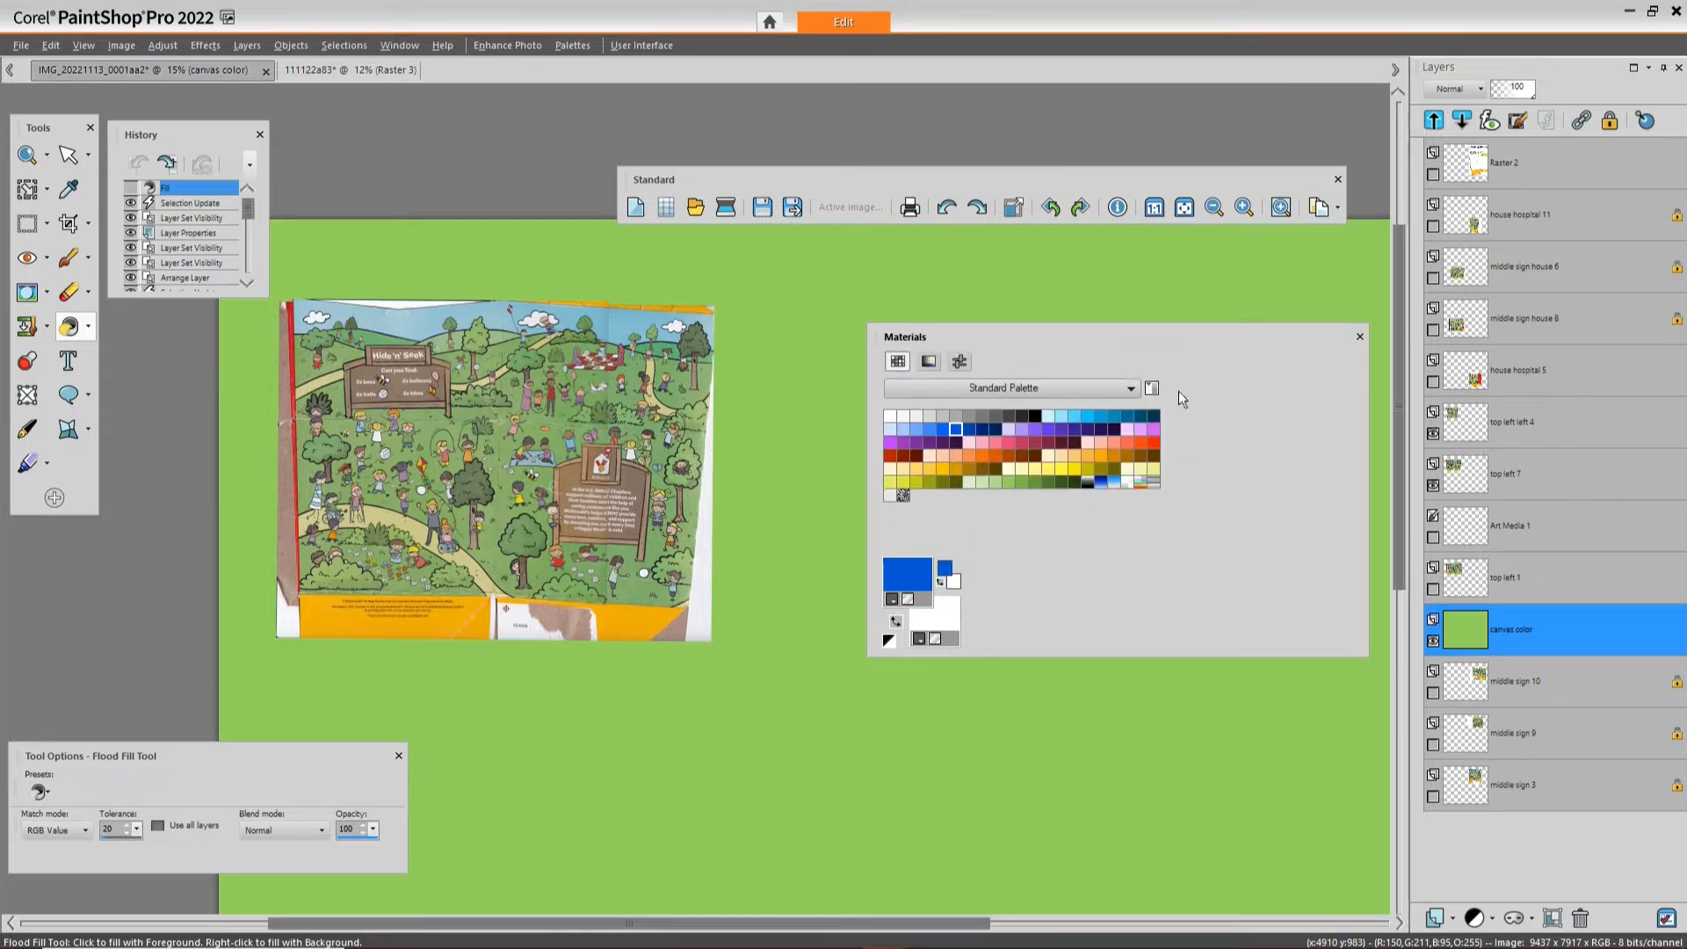
left_click(1359, 337)
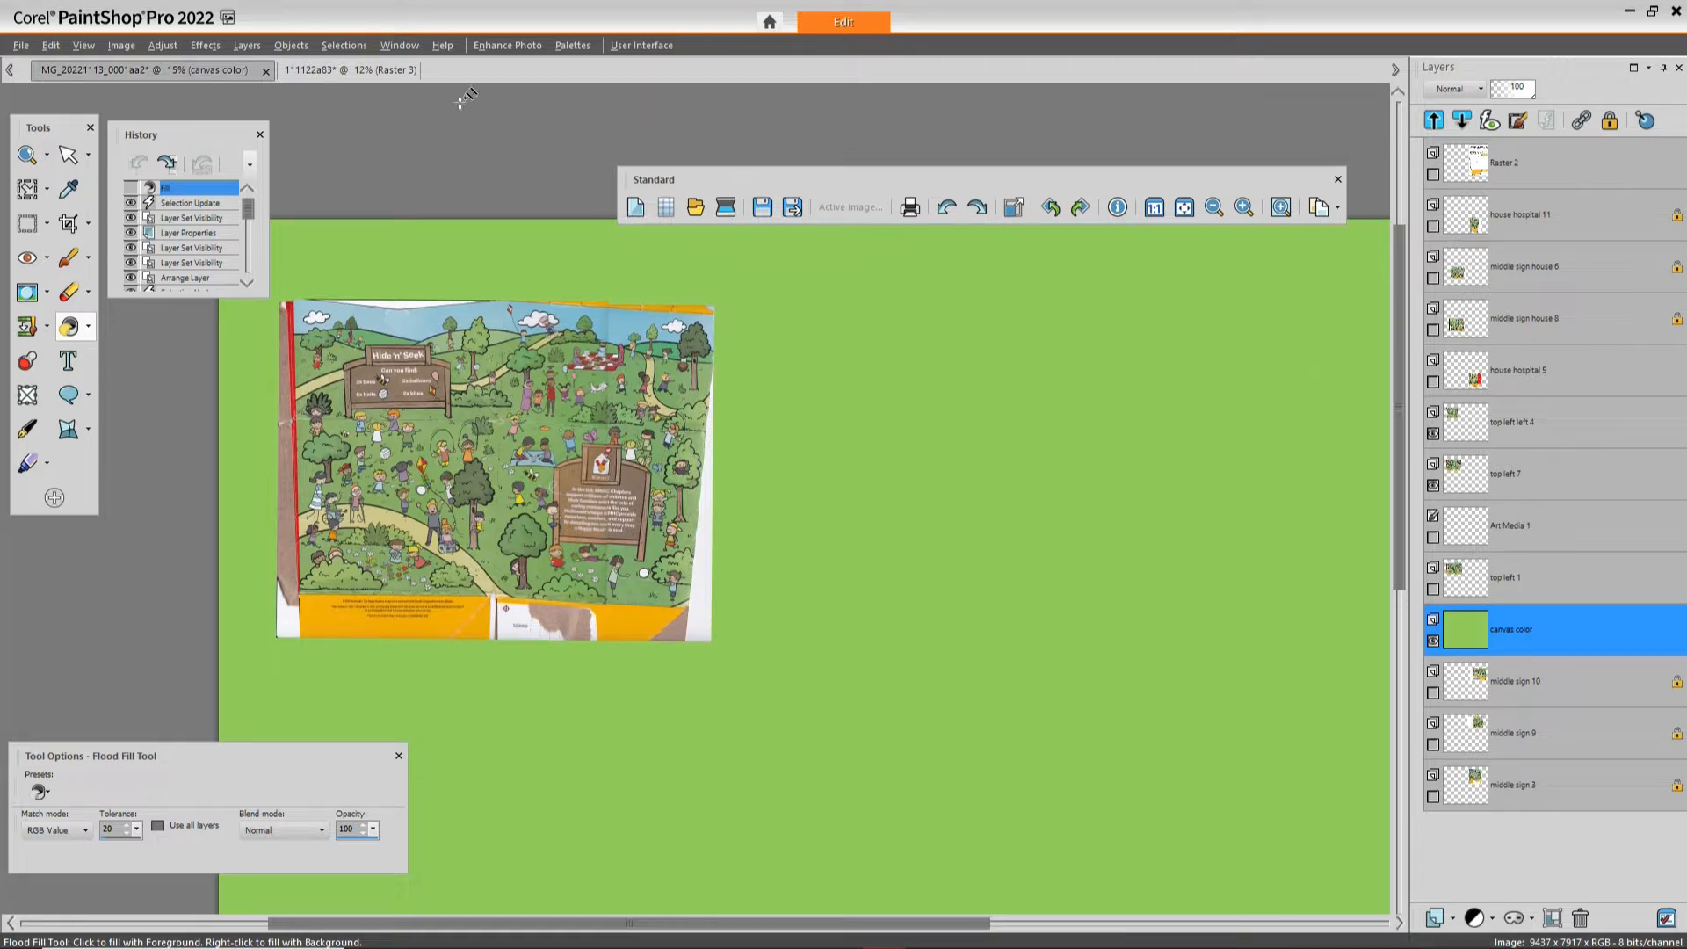
Look at the list of available palettes and activate the Paint Brush tool
left_click(560, 46)
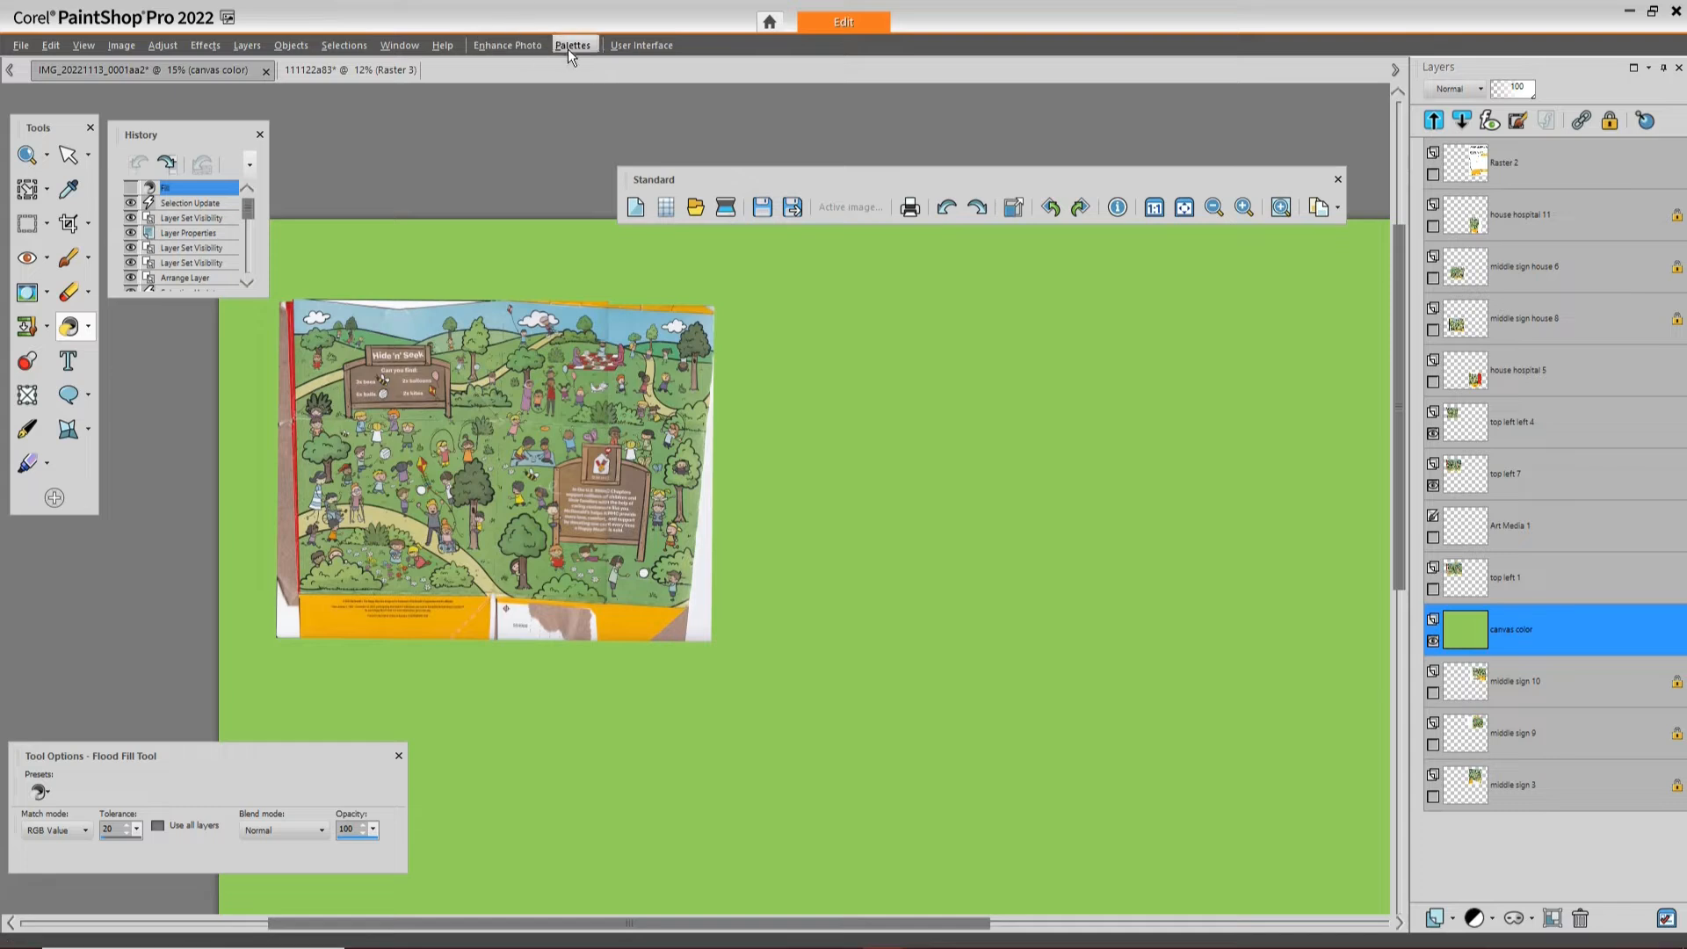
left_click(570, 48)
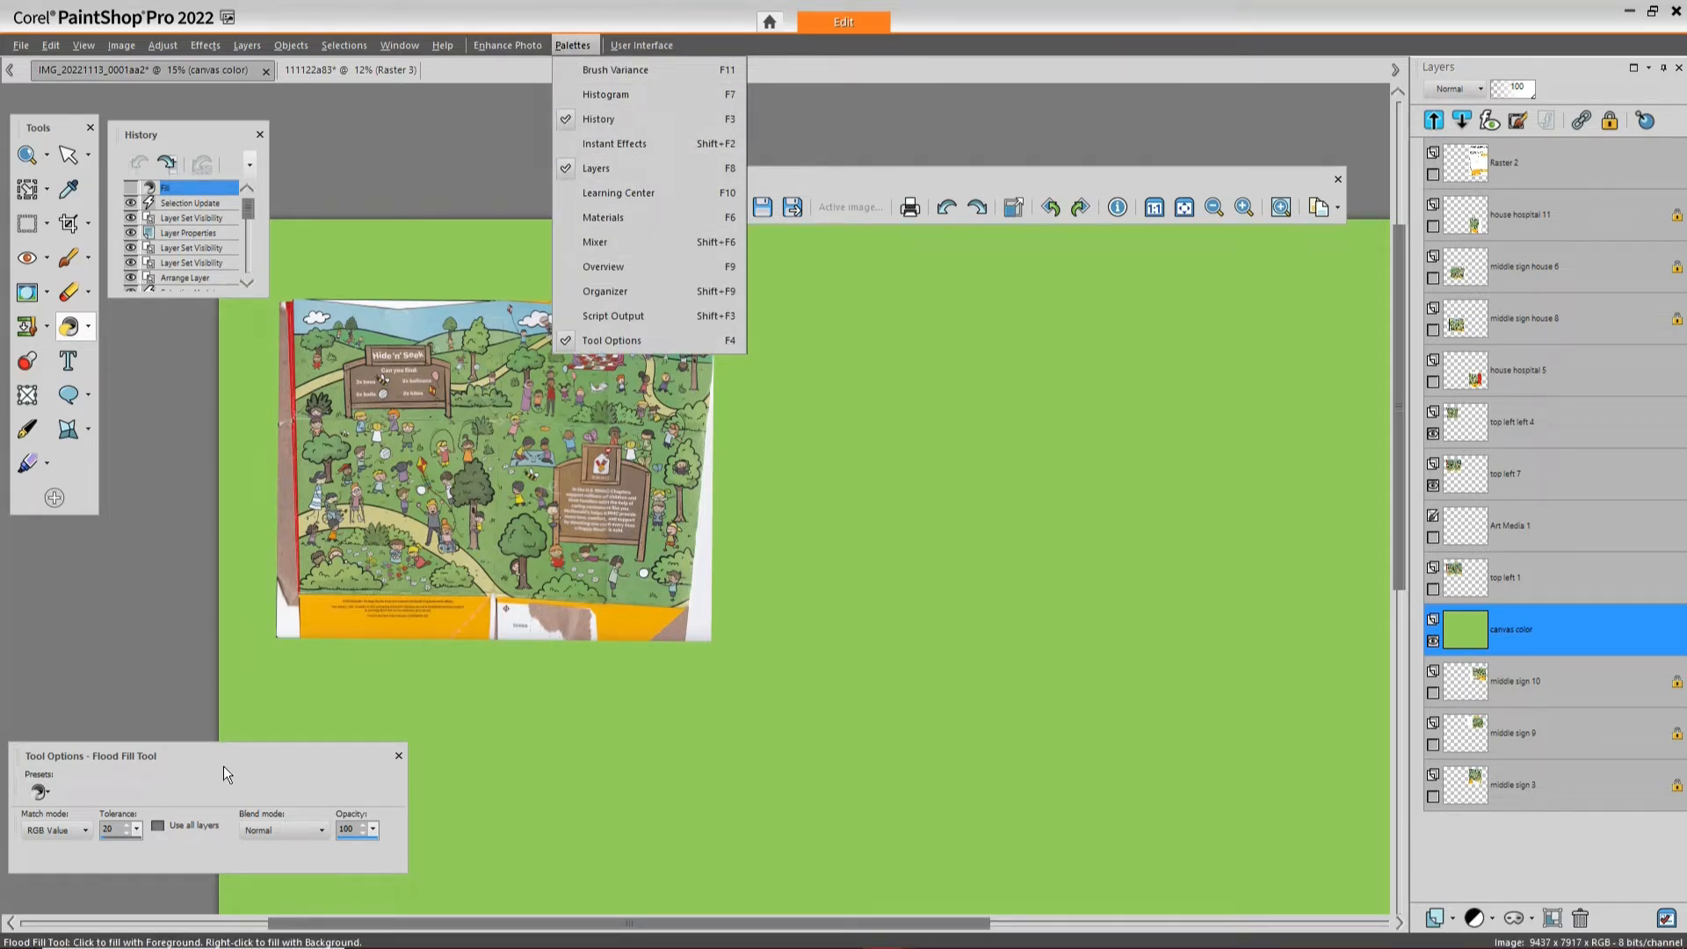
left_click(87, 258)
left_click(91, 287)
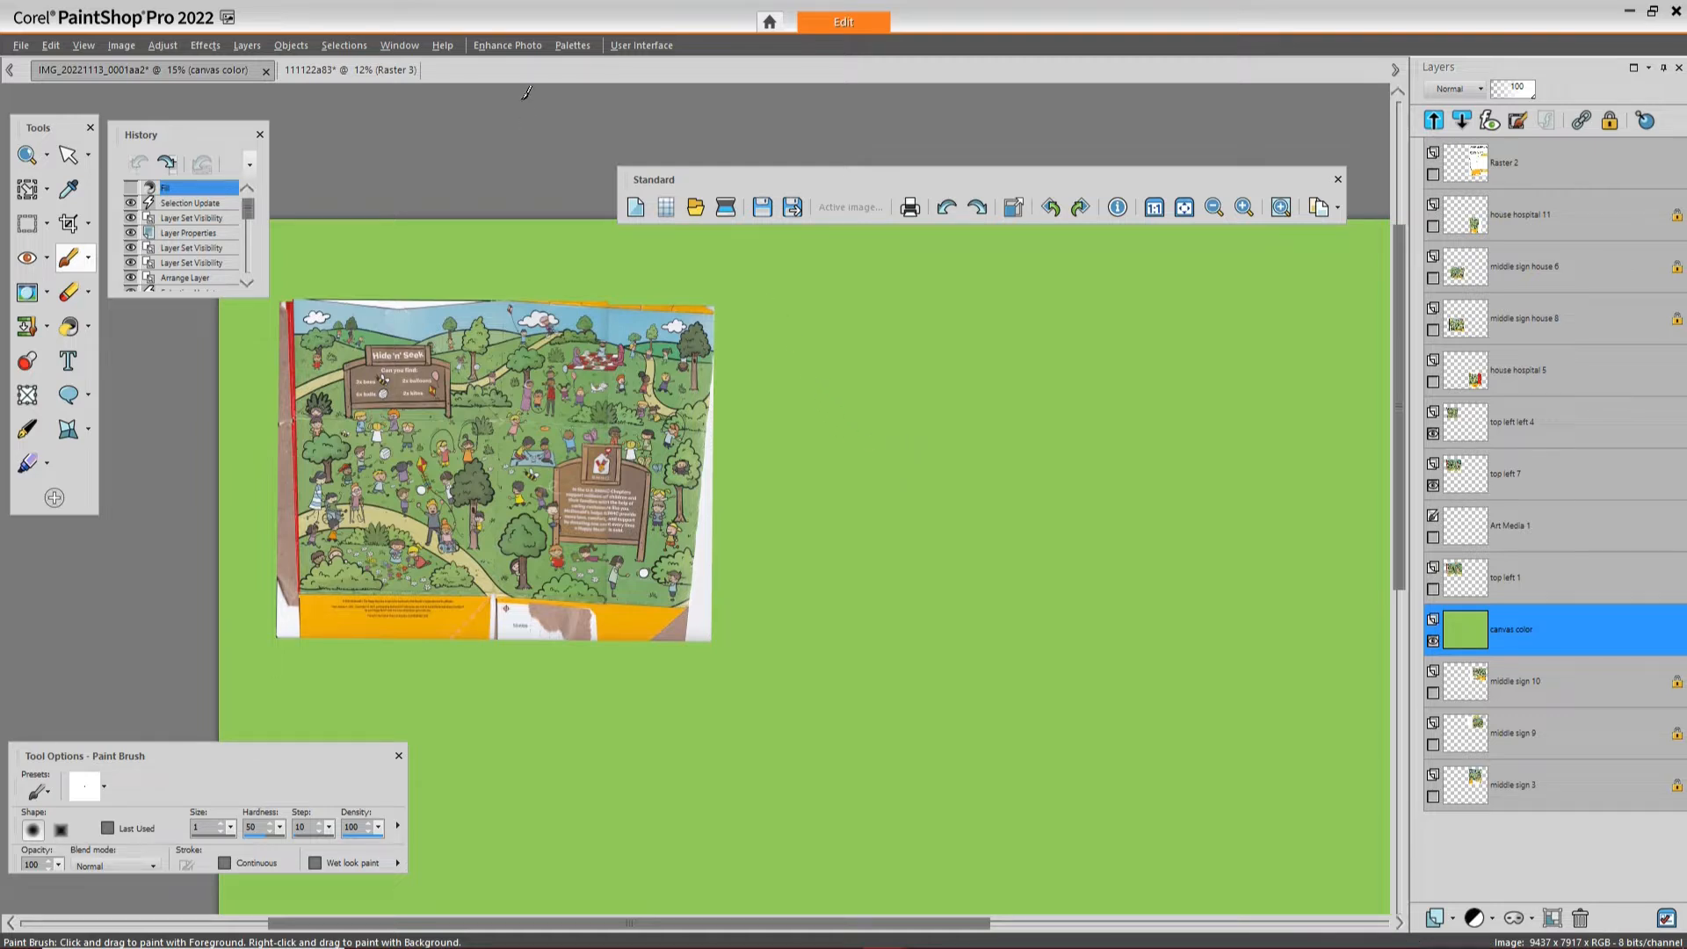
Show the Materials palette again and paint a size 1 stroke on the green canvas with a lighter blue swatch
left_click(559, 51)
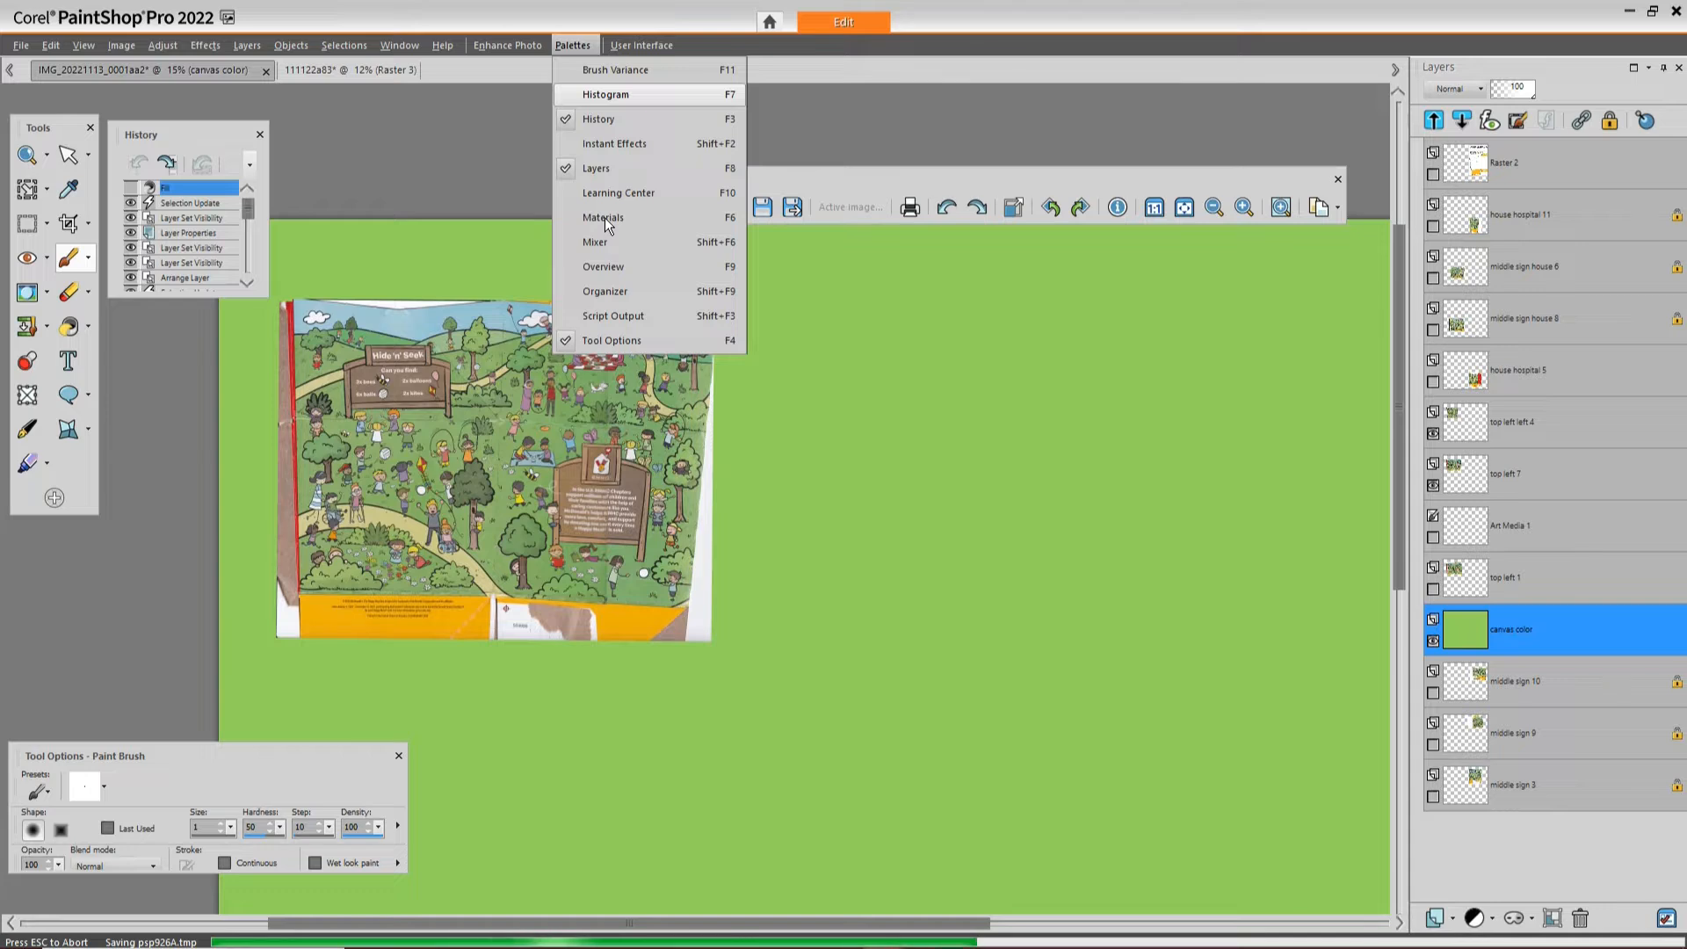
left_click(604, 218)
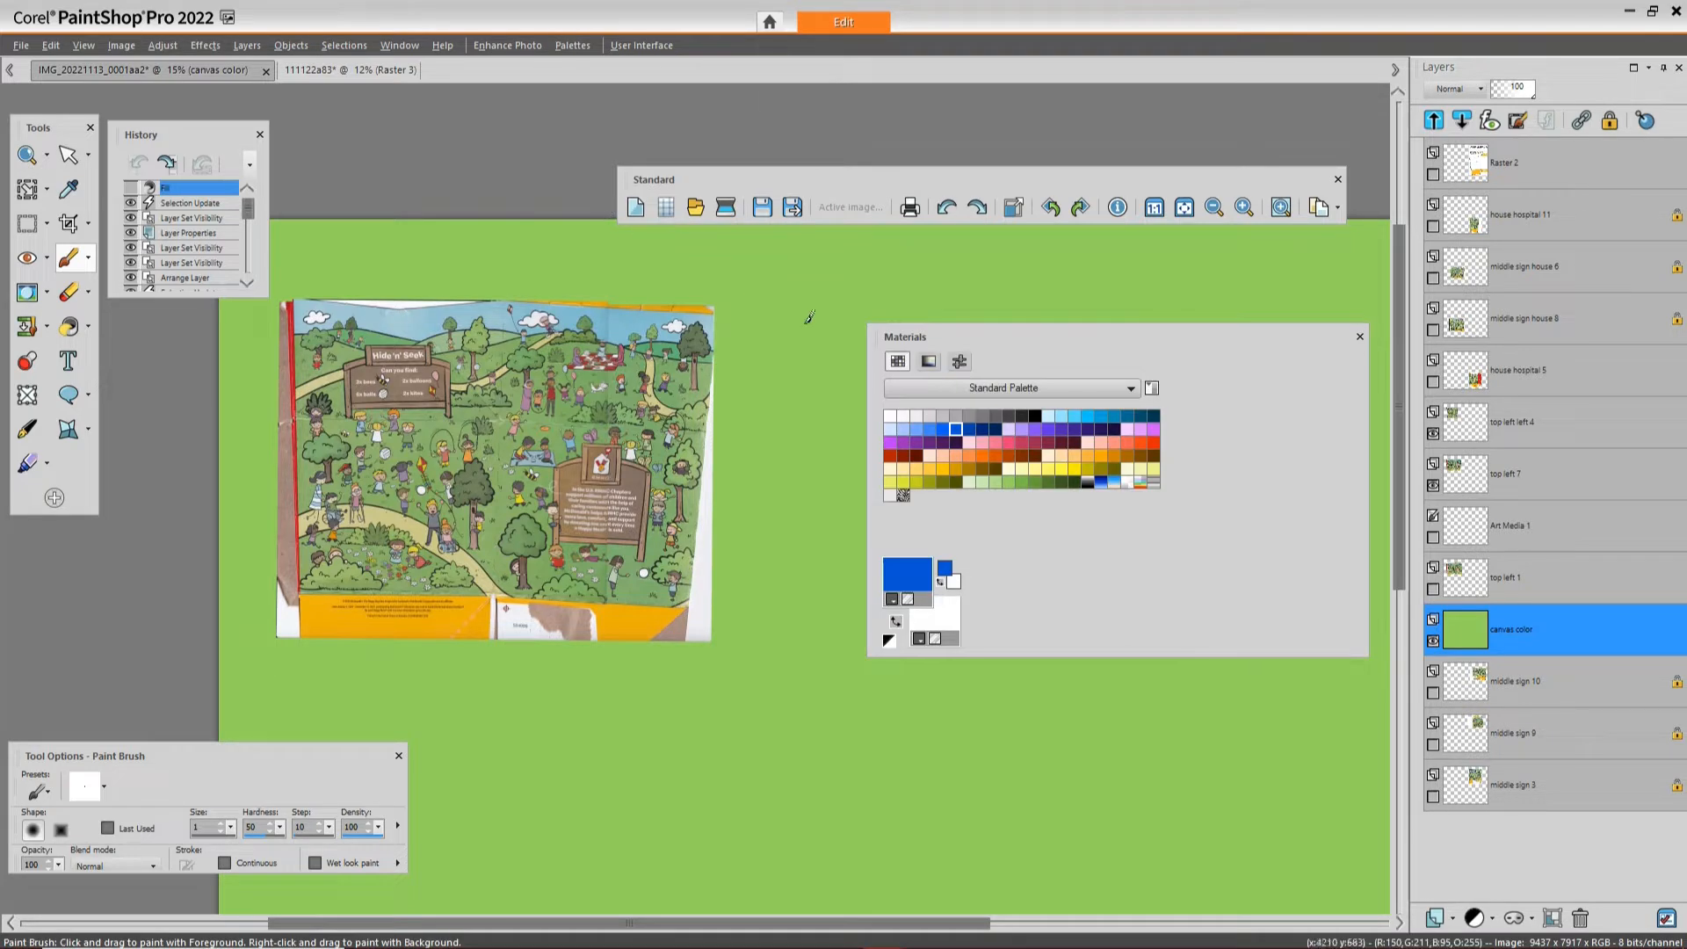
left_click(929, 429)
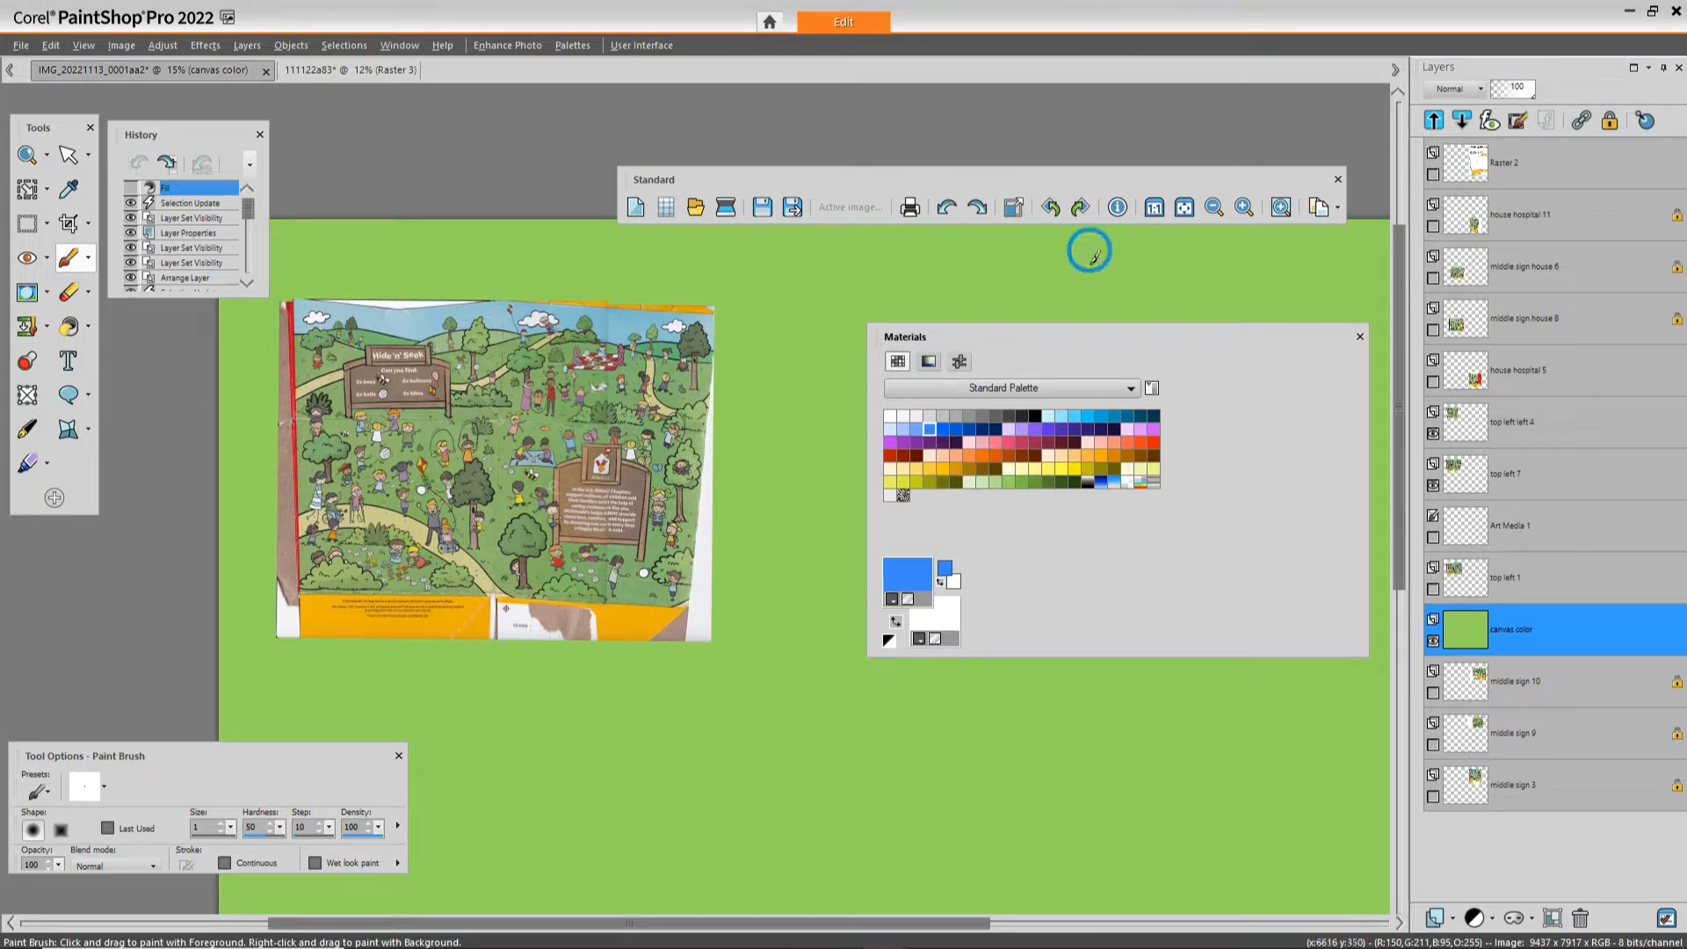
left_click_drag(1079, 341, 1153, 281)
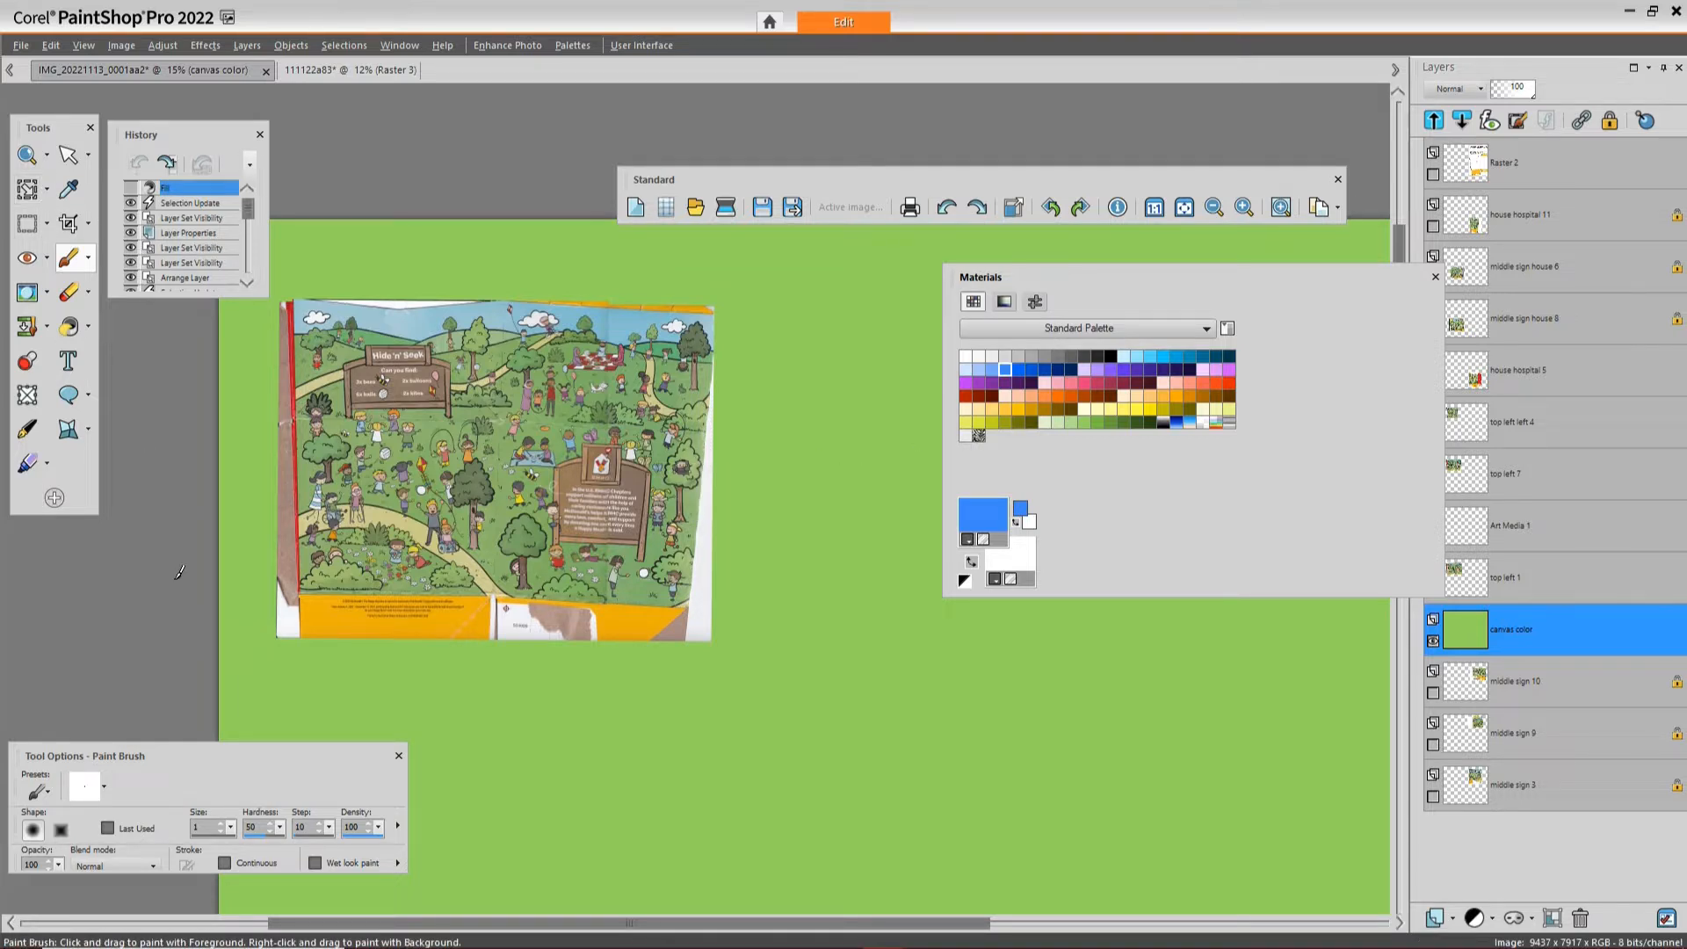
mouse_move(841, 652)
left_mouse_down()
mouse_move(808, 715)
mouse_move(809, 776)
left_mouse_up()
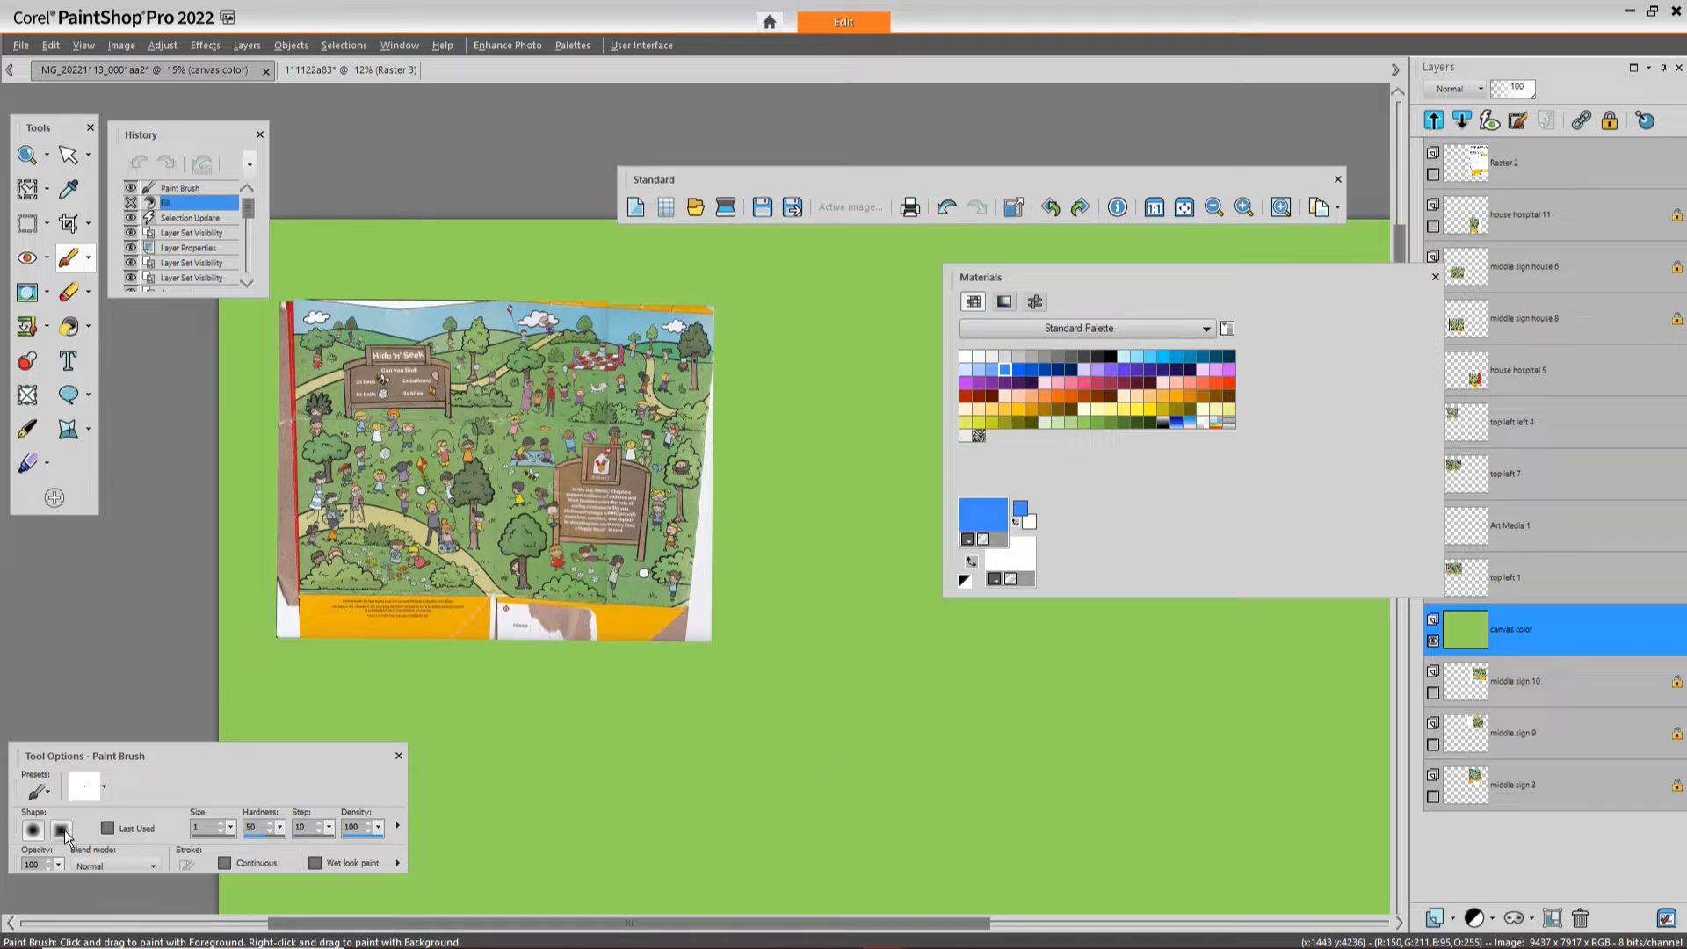
Load the Square 50 brush preset and paint a blue zigzag stroke on the green area below the scans
left_click_drag(173, 757, 290, 712)
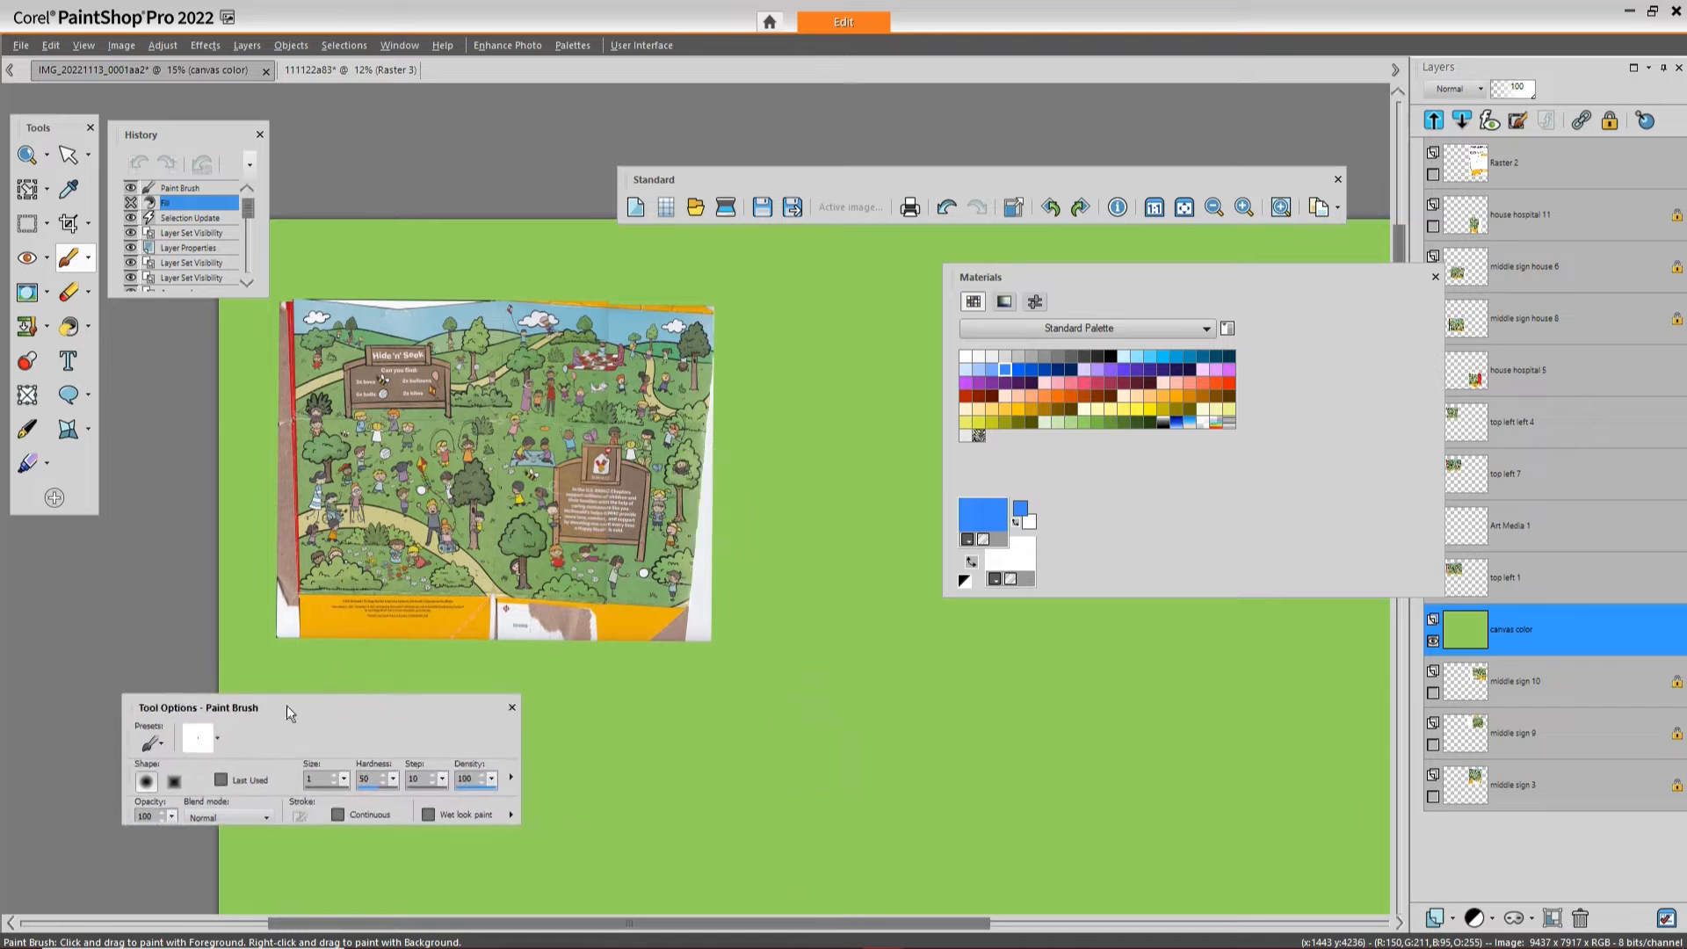
left_click(160, 747)
left_click(160, 747)
left_click(217, 745)
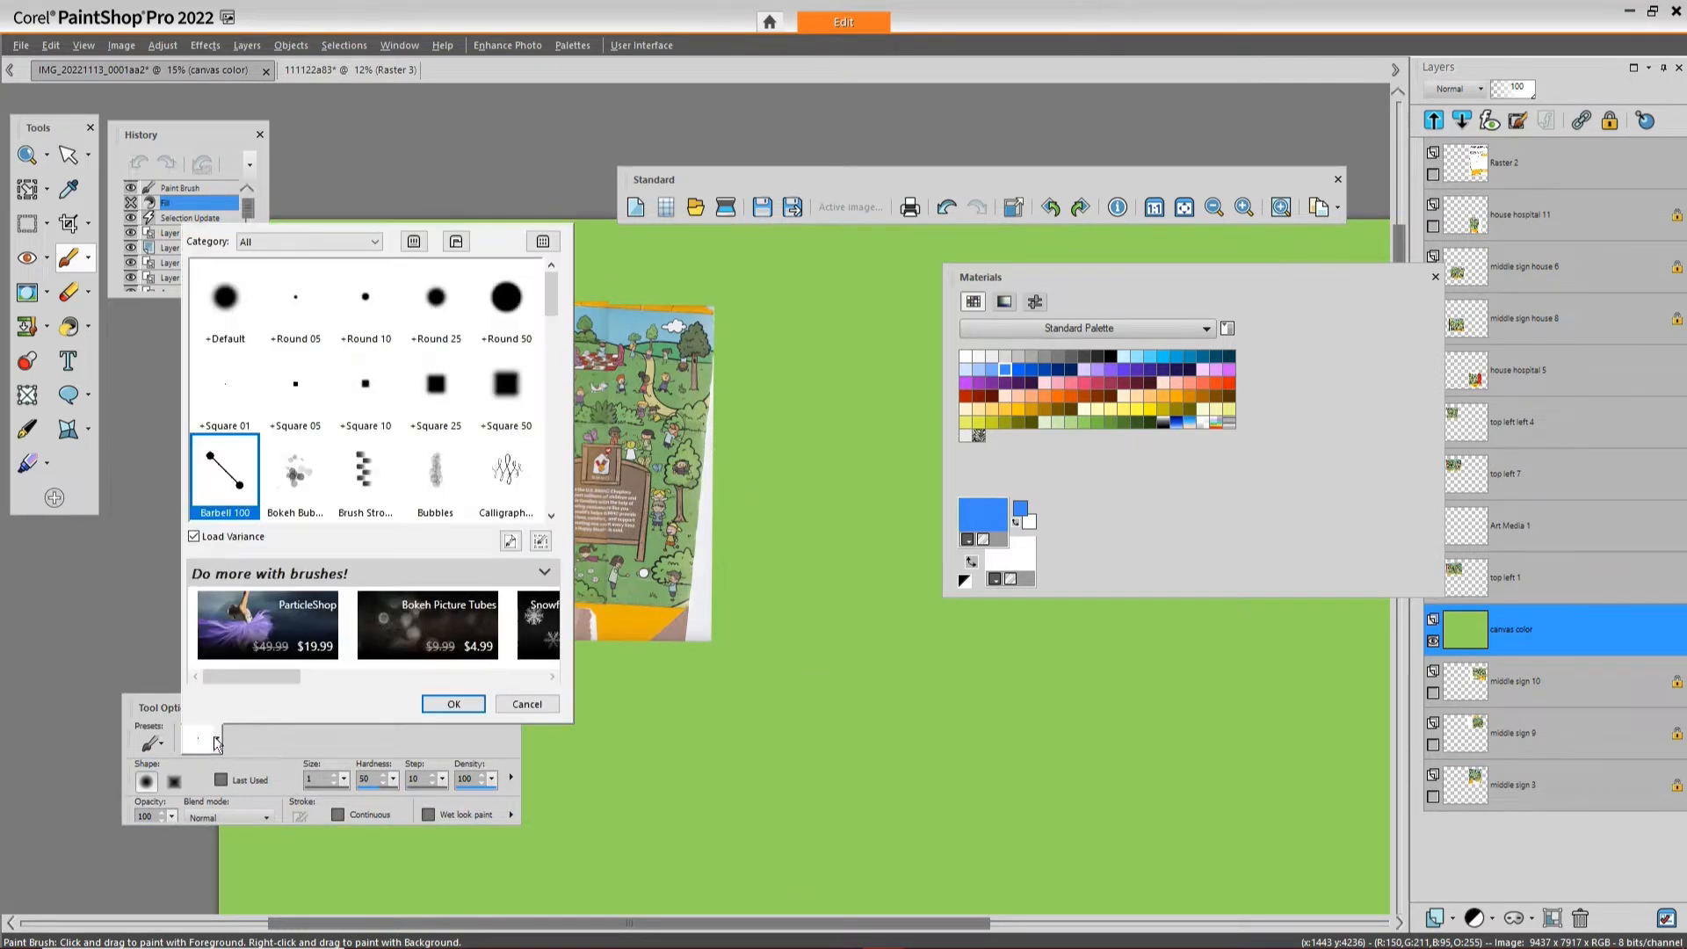
left_click(507, 391)
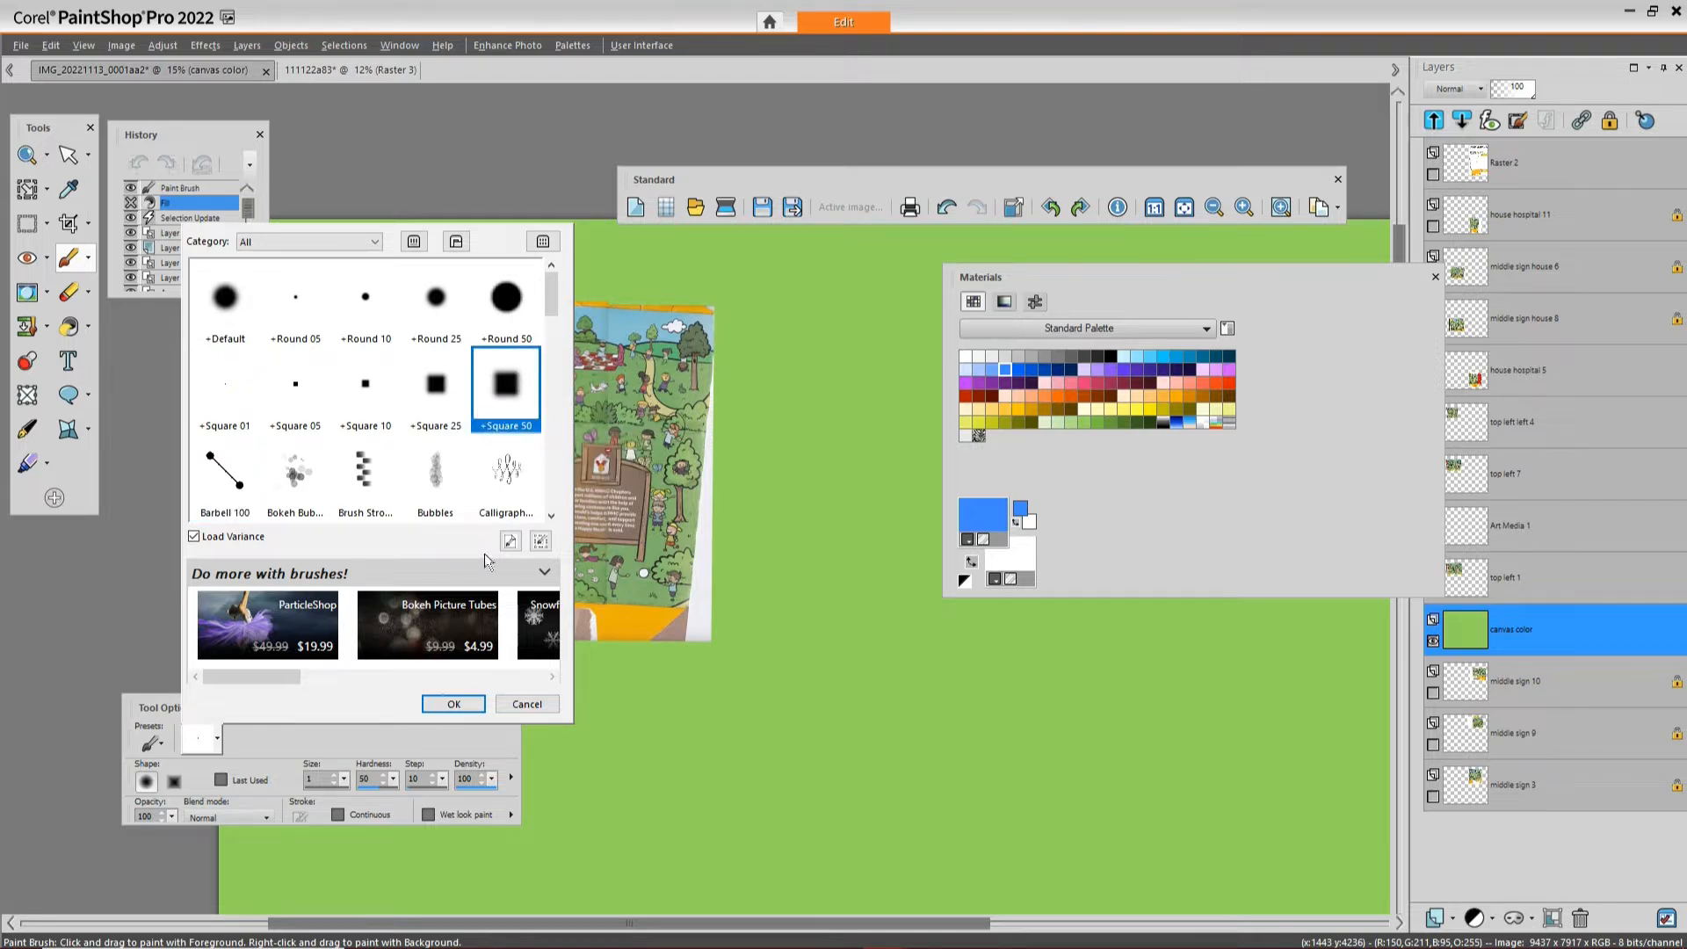
left_click(453, 704)
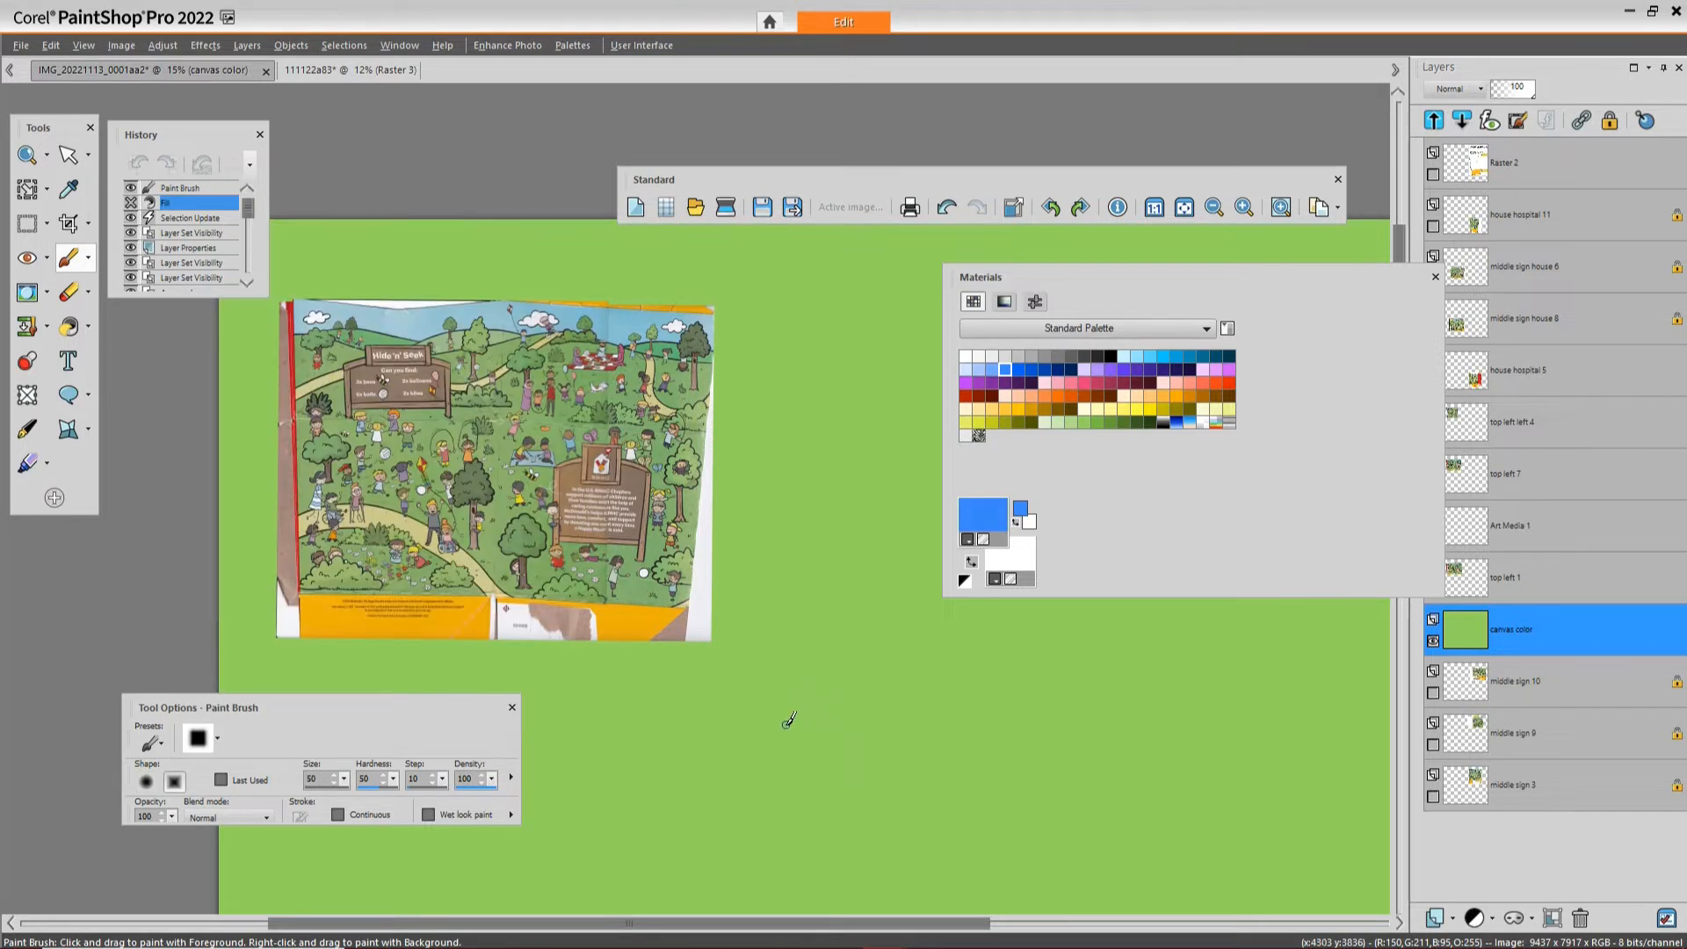
left_click_drag(784, 725, 1008, 810)
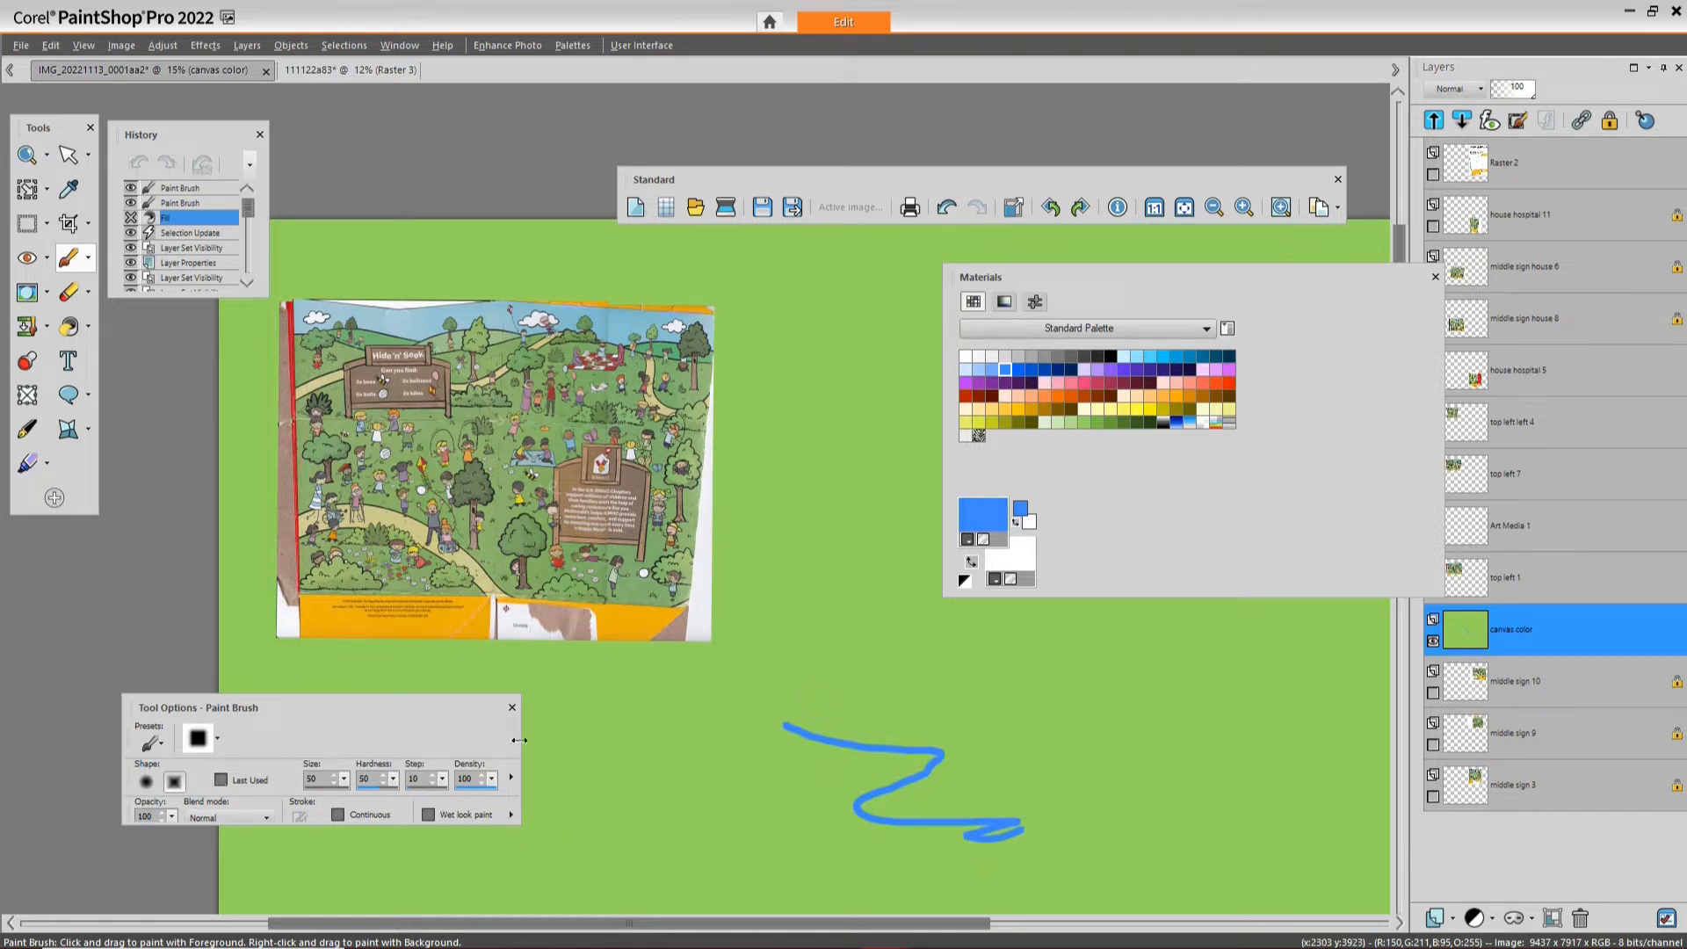
Widen the brush's Tool Options into a single row and paint a thick stroke below the scans at size 512
left_click_drag(519, 740, 1284, 735)
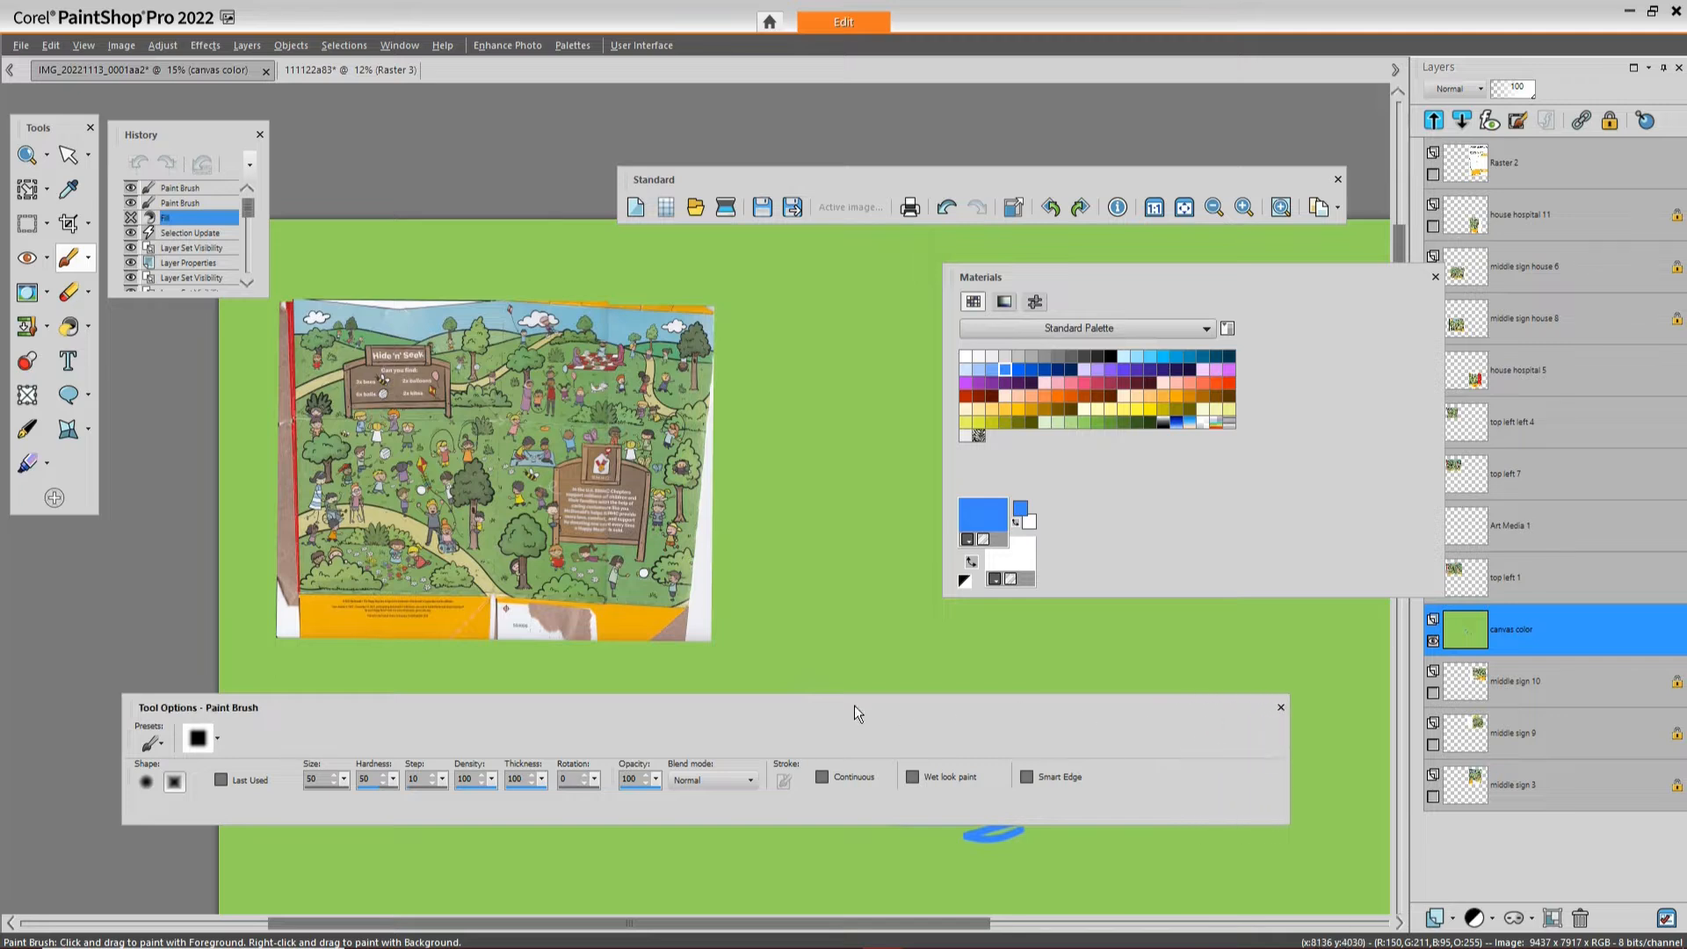
mouse_move(854, 705)
left_mouse_down()
mouse_move(801, 674)
mouse_move(918, 590)
left_mouse_up()
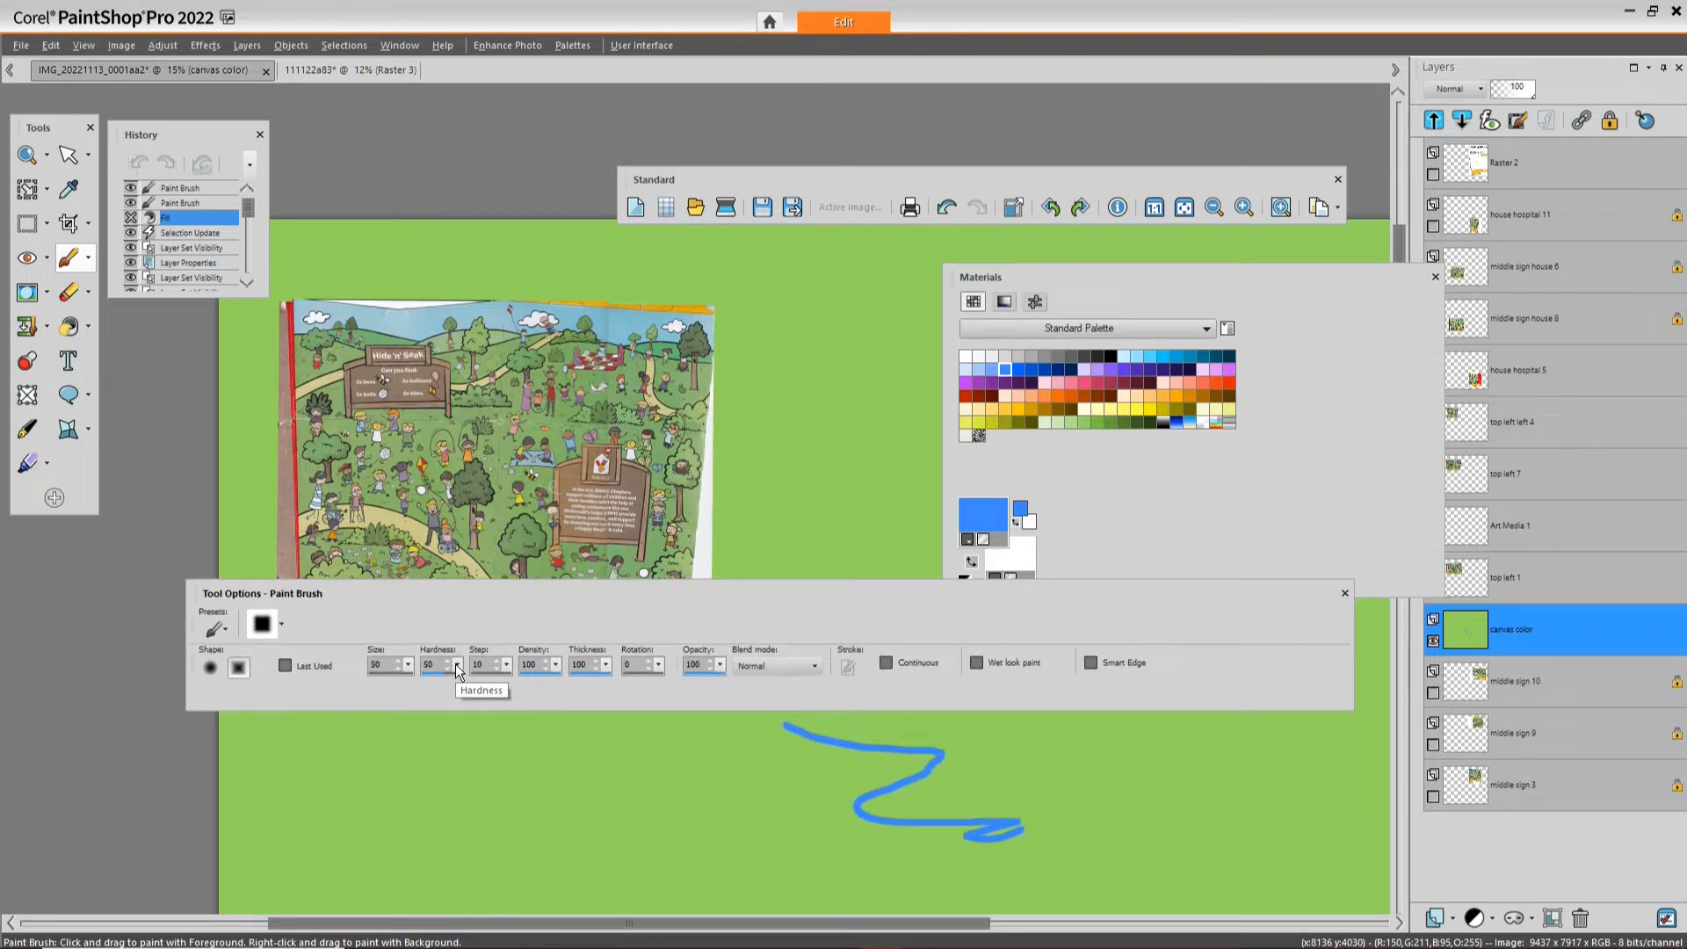
left_click_drag(408, 665, 472, 694)
left_click_drag(456, 699, 453, 698)
mouse_move(512, 789)
left_mouse_down()
mouse_move(708, 799)
mouse_move(685, 801)
left_mouse_up()
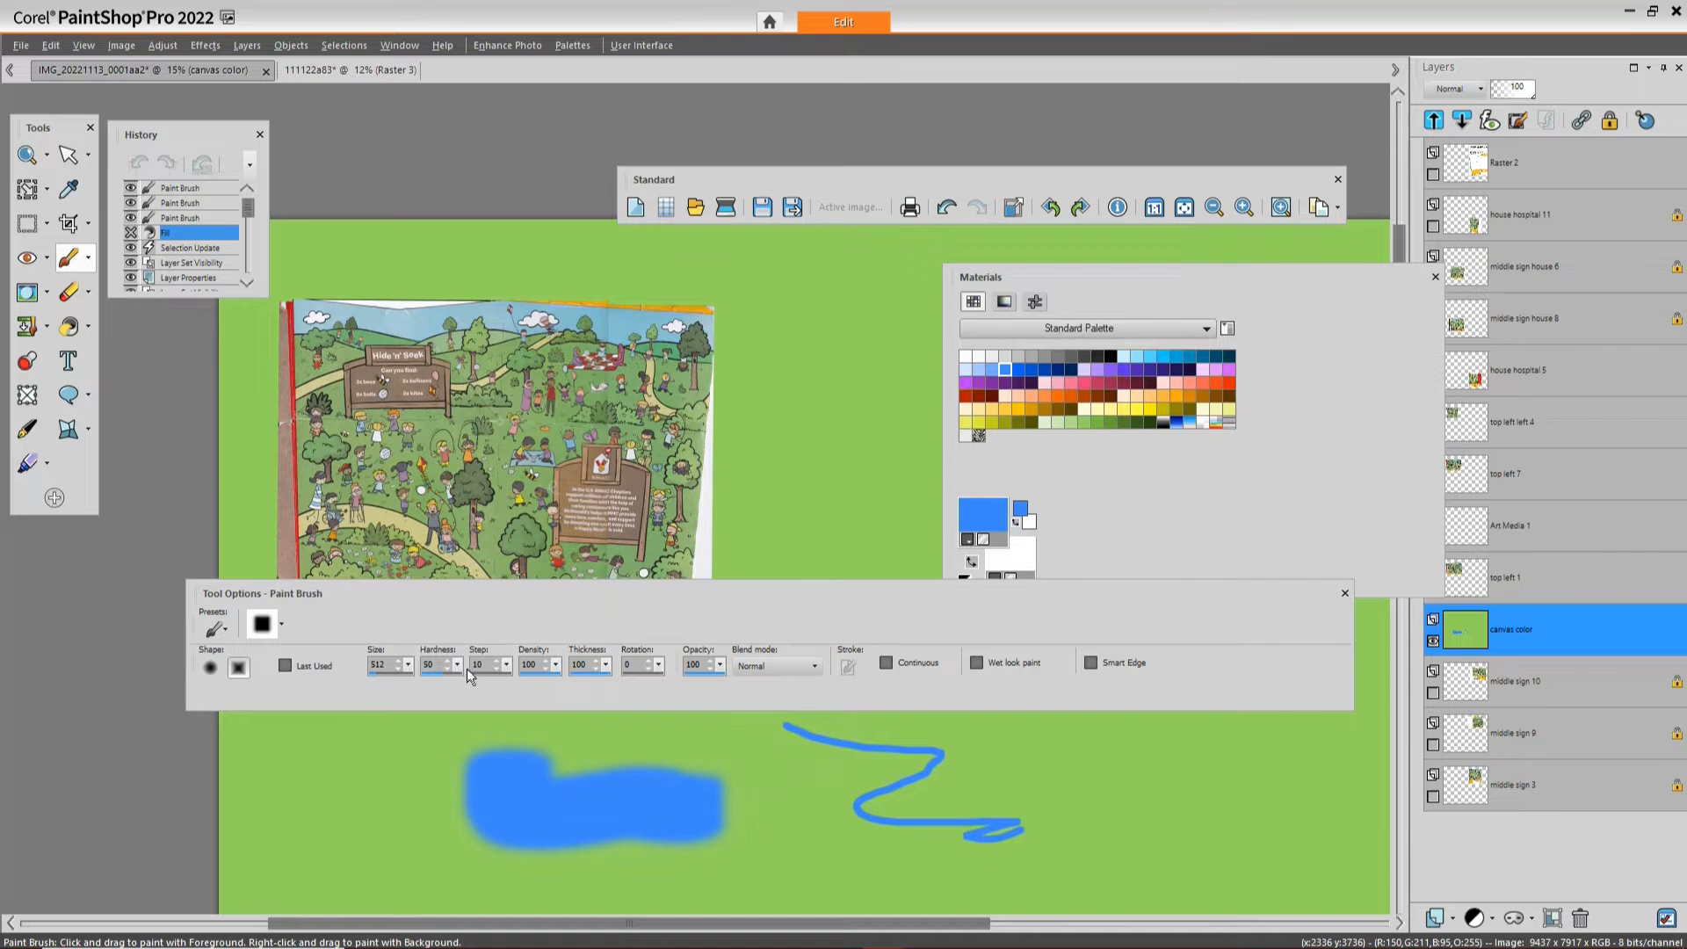
Stamp two square dabs beside the zigzag stroke, one at hardness 100 and one at hardness 21
left_click_drag(457, 664, 506, 691)
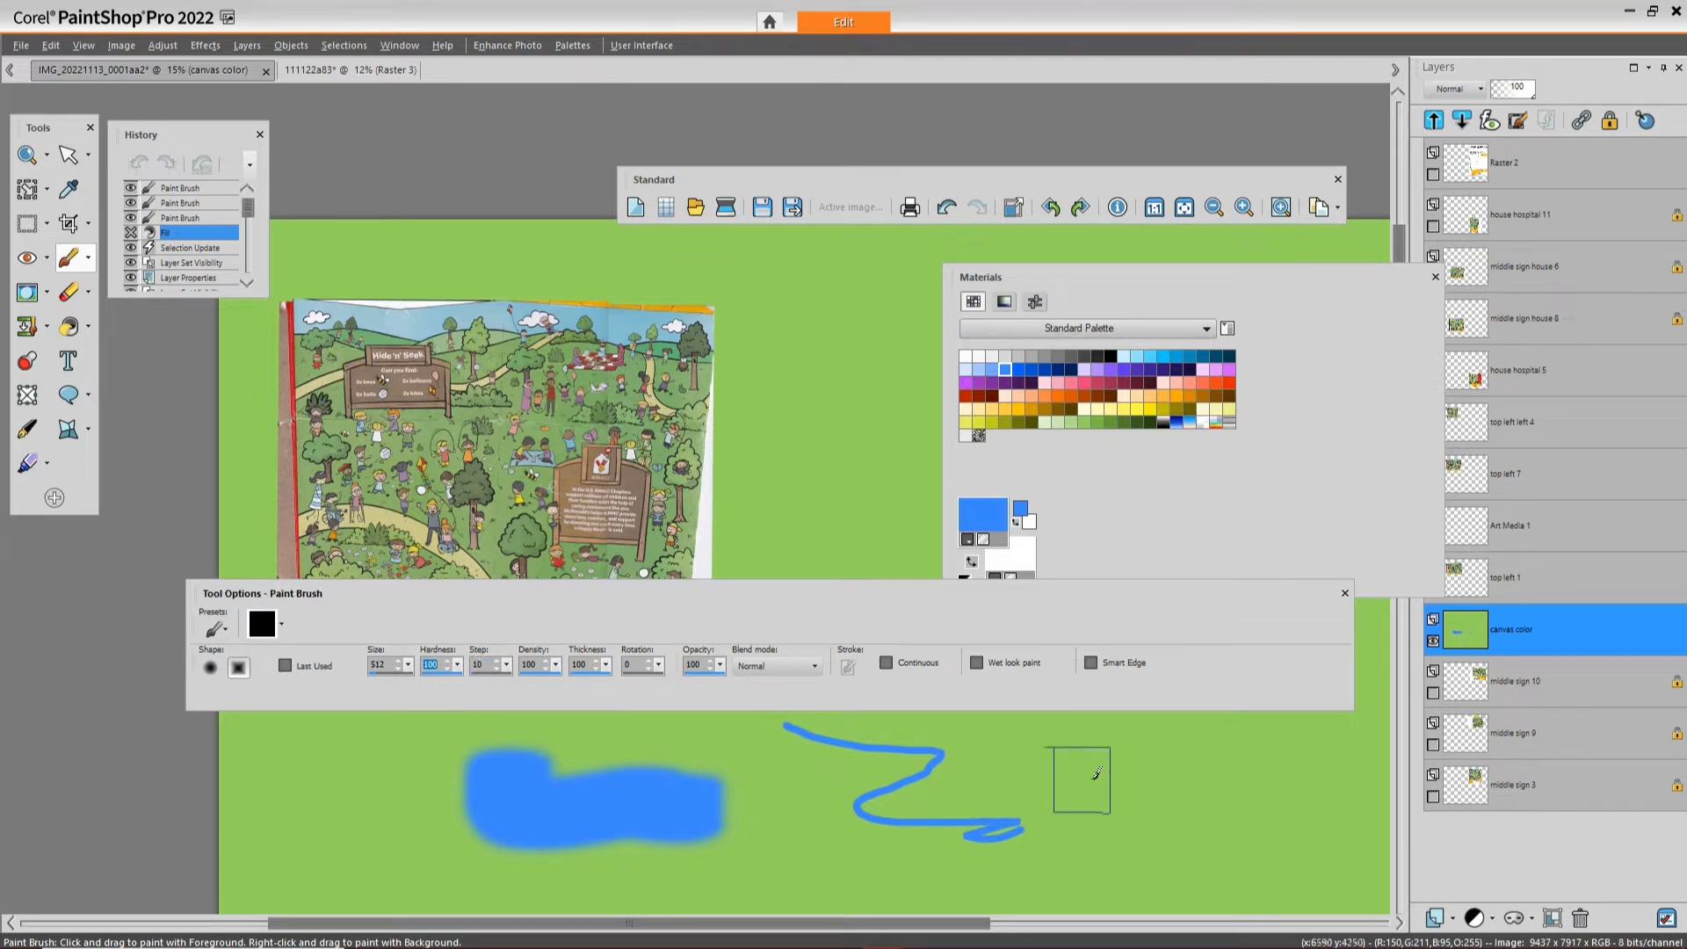
left_click(1094, 779)
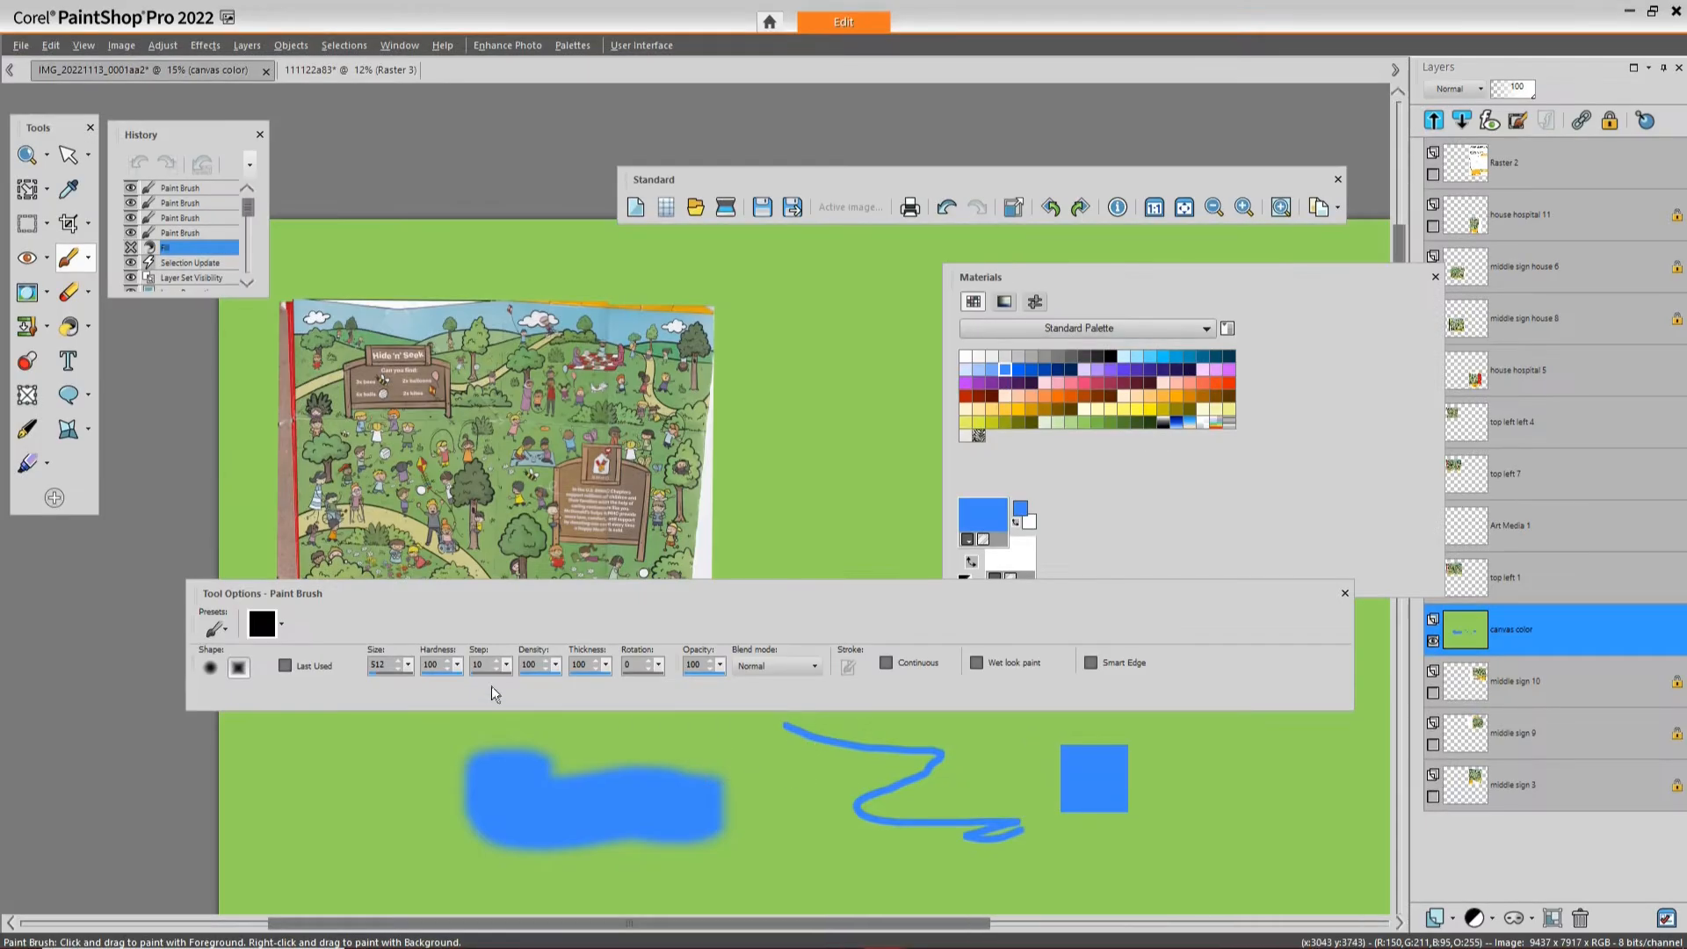
left_click_drag(457, 664, 393, 692)
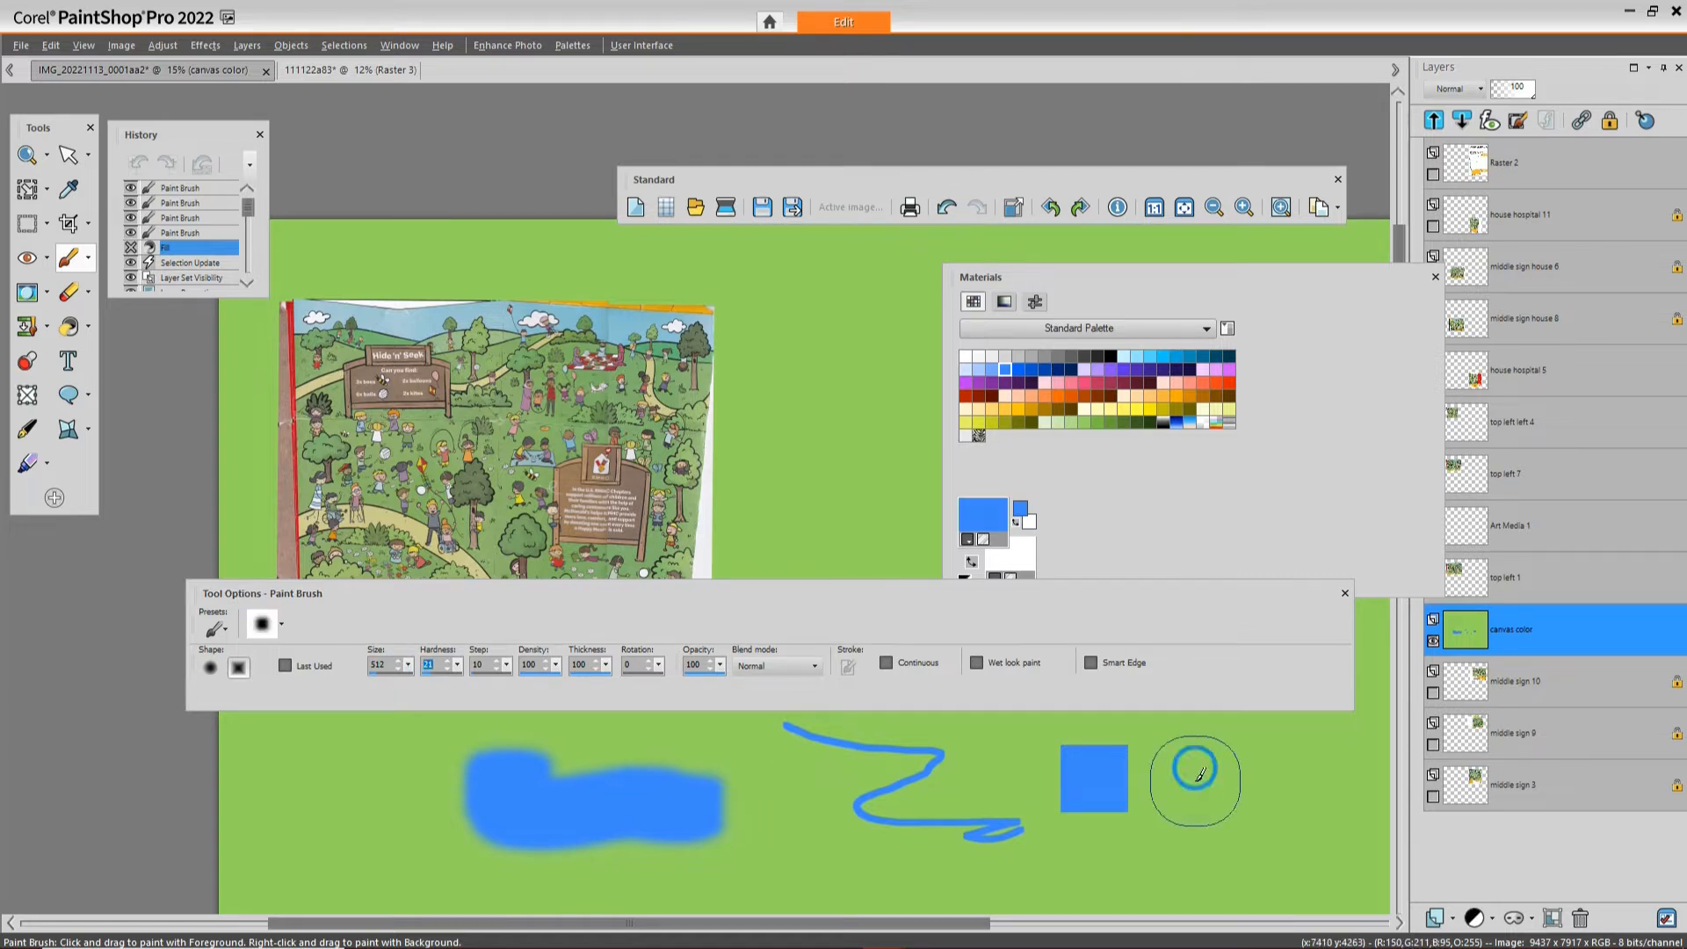
left_click(1195, 779)
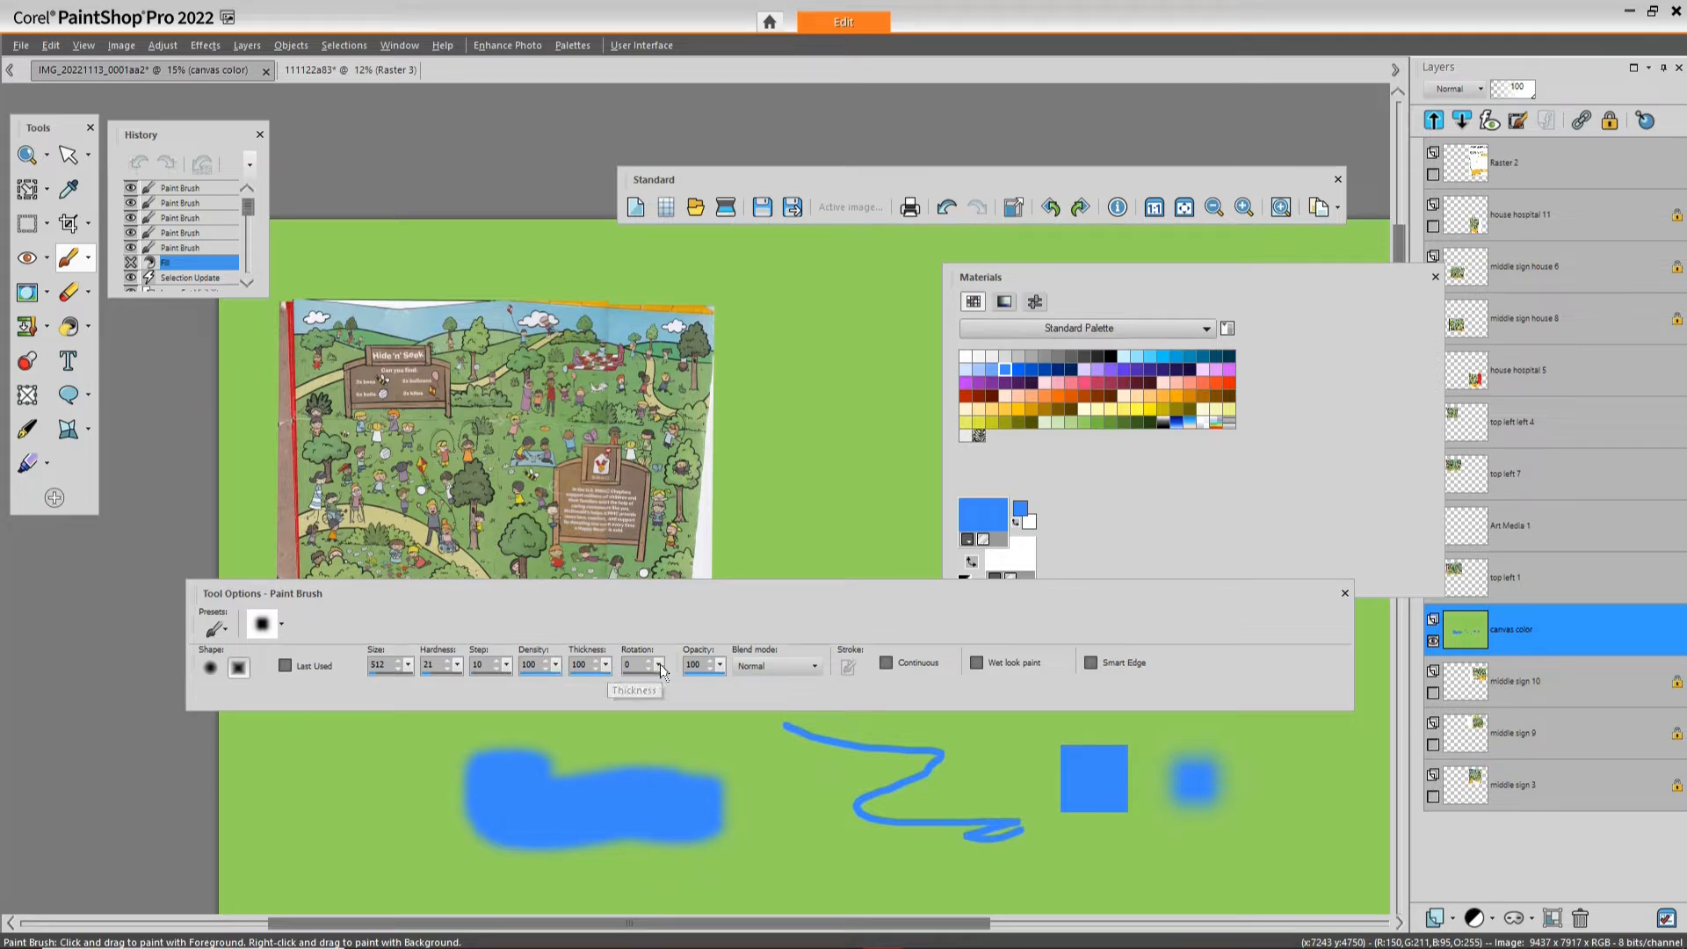
Examine the Paint Brush's opacity, blend mode and continuous stroke options
left_click(719, 664)
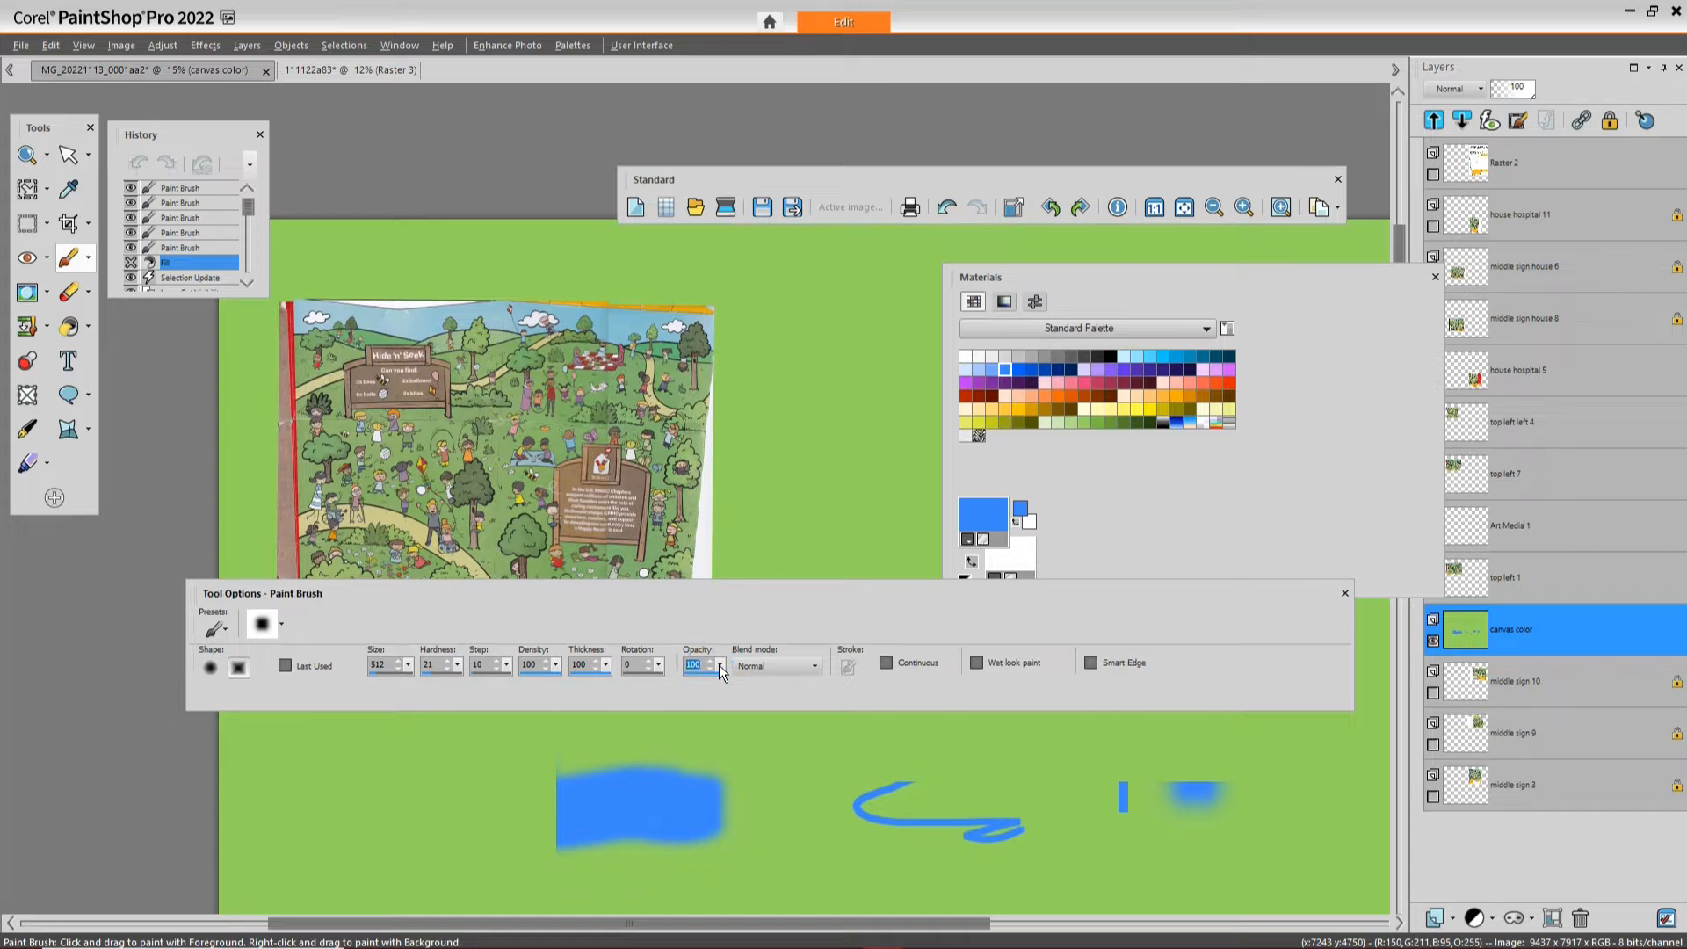
left_click(769, 662)
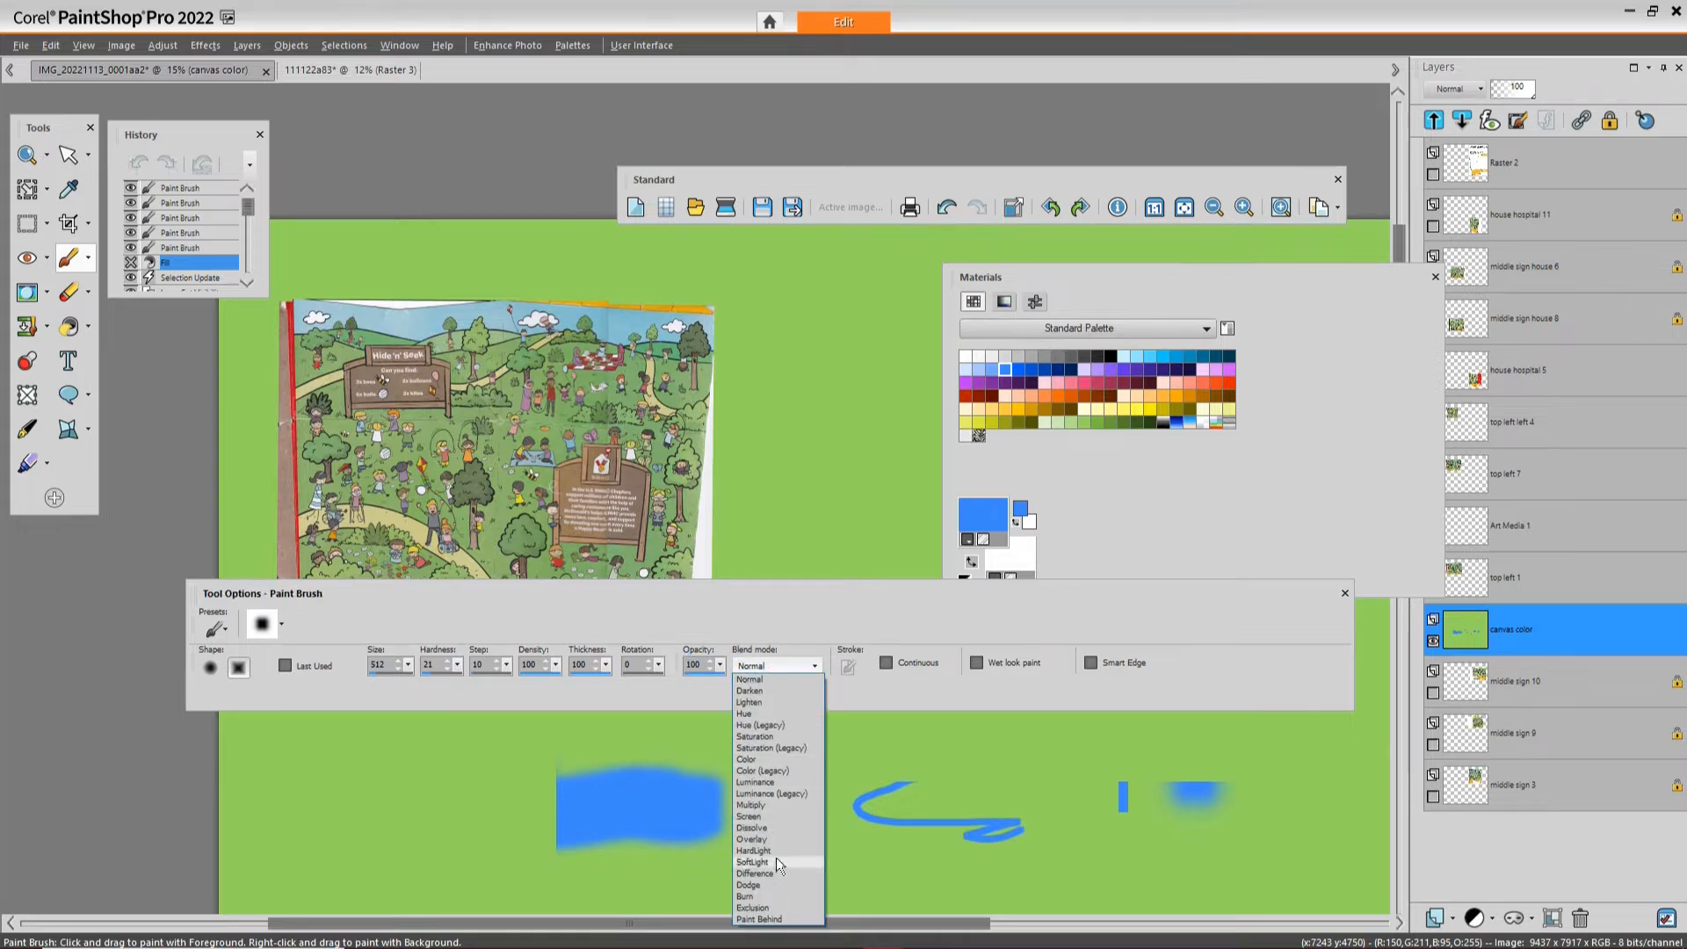
left_click(780, 613)
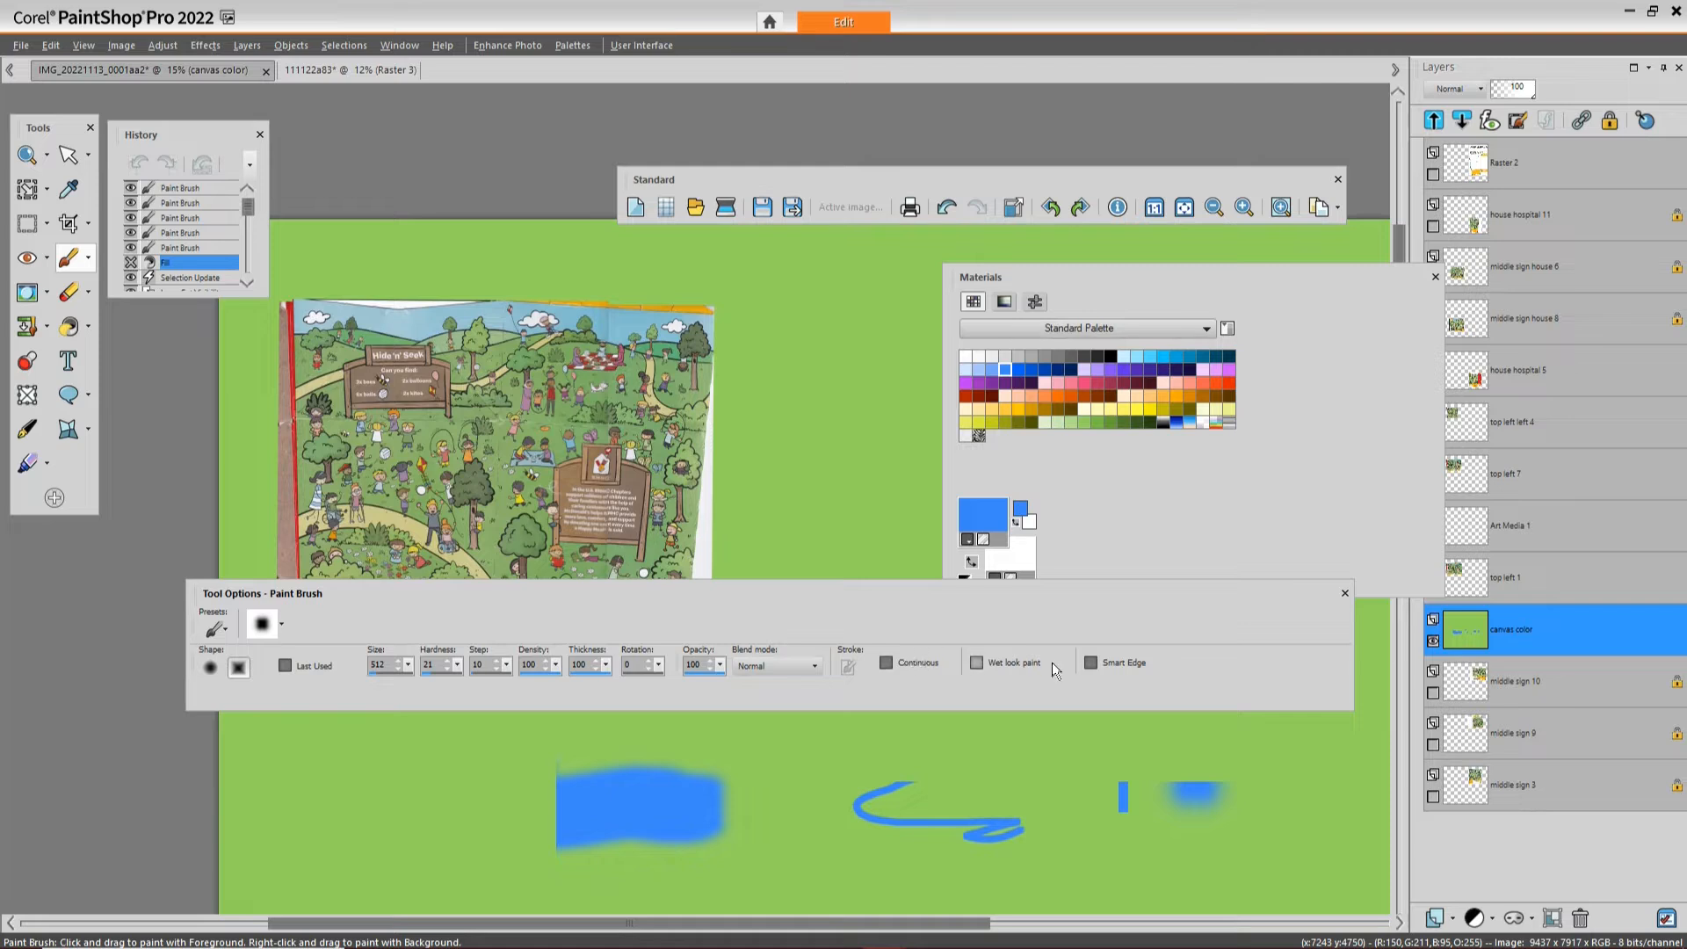
left_click(886, 663)
Paint one soft blue stroke with the round brush shape and another with the square shape
left_click(218, 670)
mouse_move(309, 791)
left_mouse_down()
mouse_move(433, 773)
mouse_move(509, 795)
left_mouse_up()
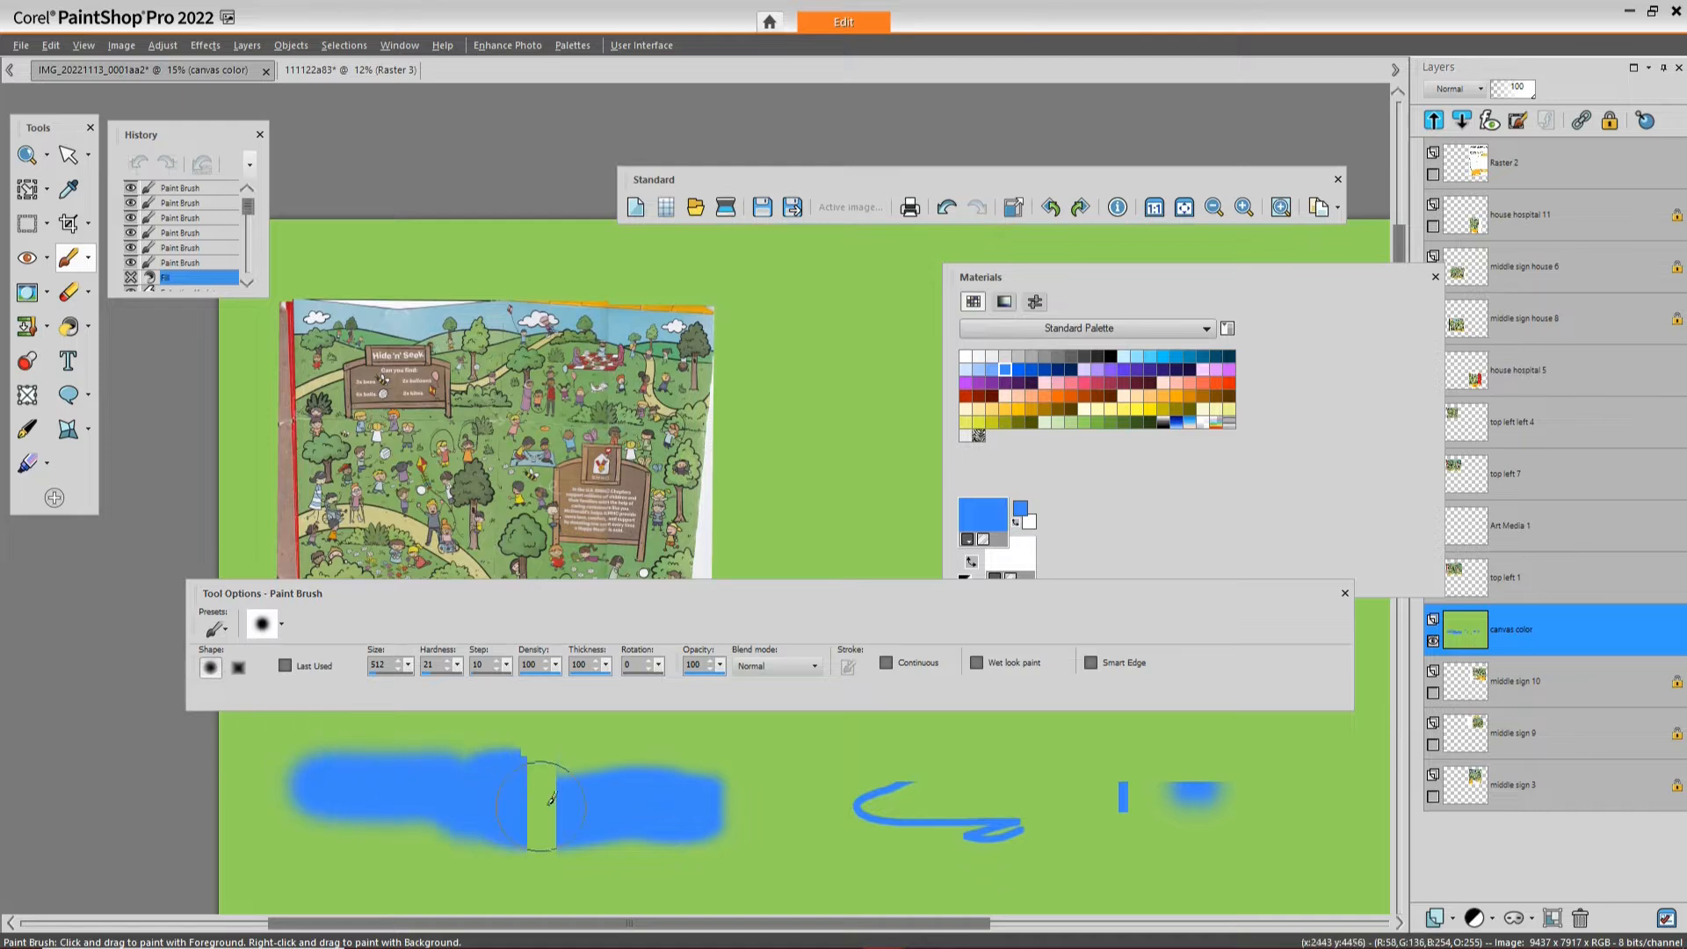
left_click(238, 668)
left_click_drag(761, 738, 910, 751)
Load the C-circle 100 brush preset and paint a looping test stroke on the green canvas
left_click(280, 625)
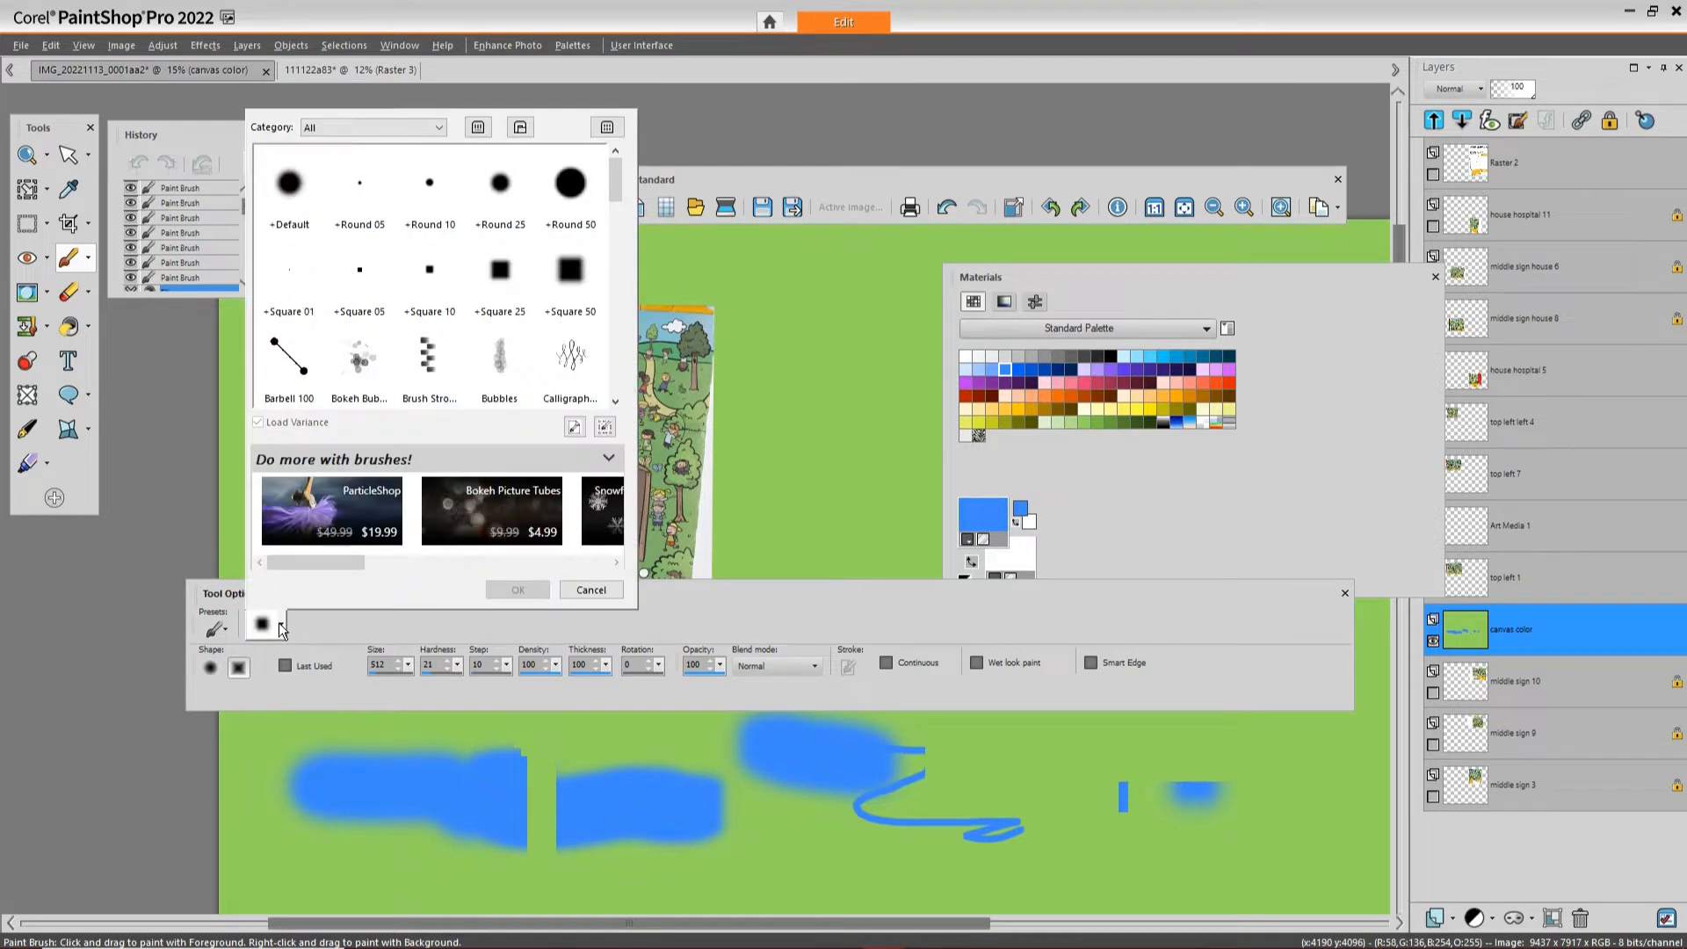
left_click(615, 211)
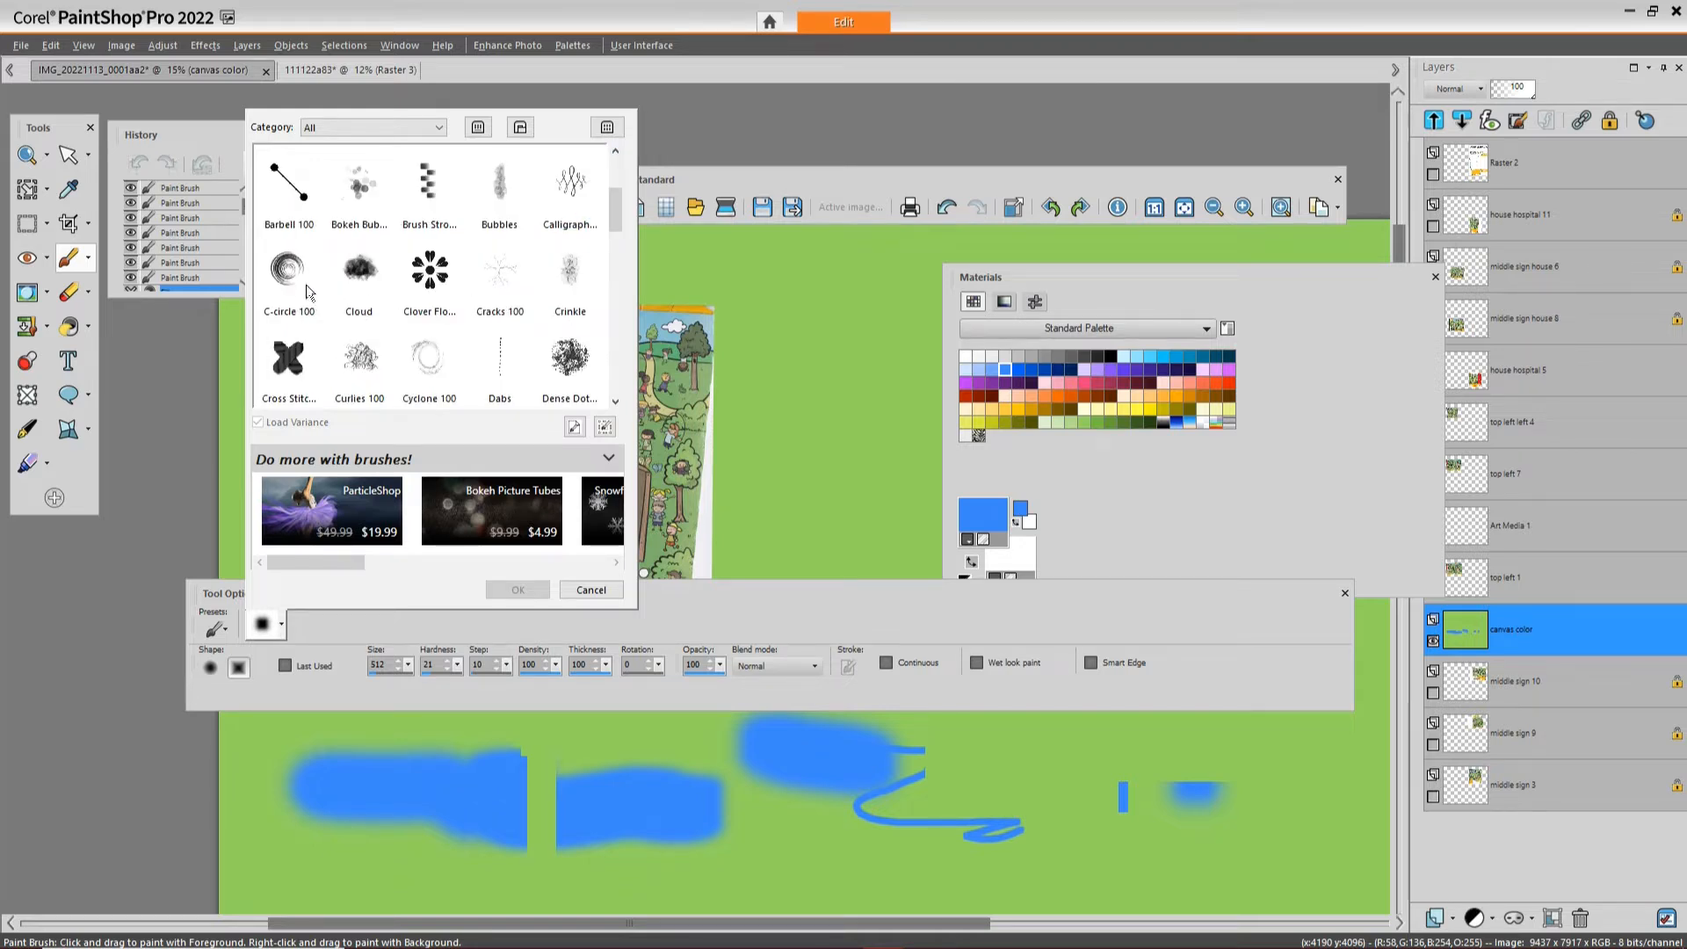
left_click(285, 270)
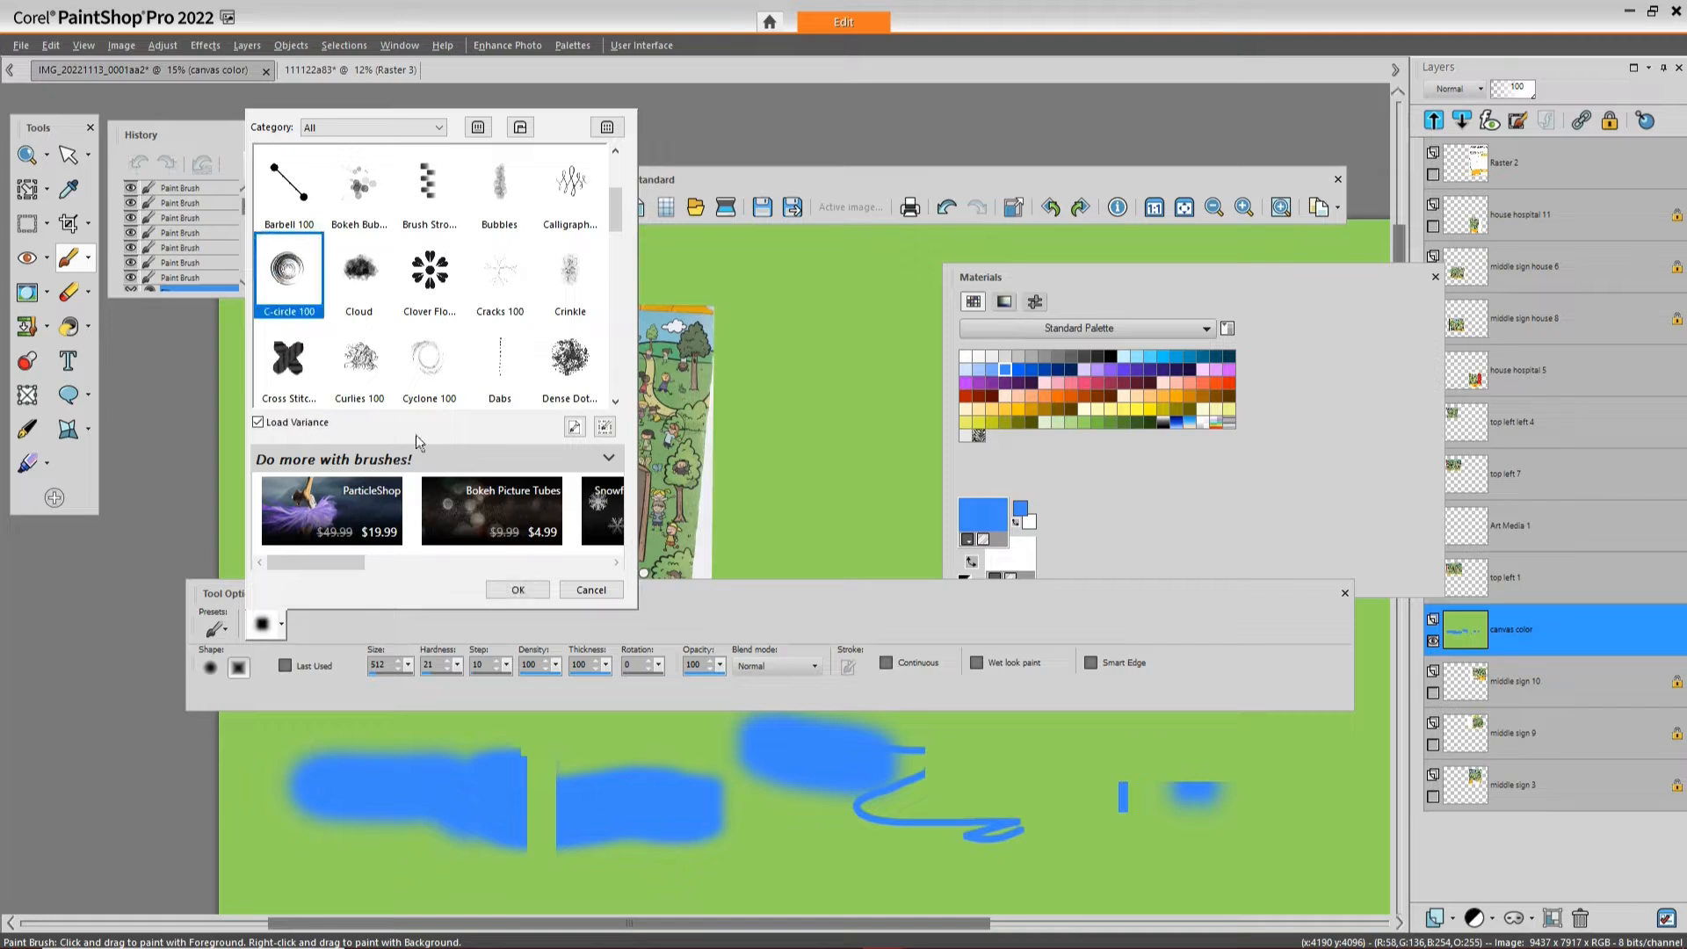
left_click(515, 588)
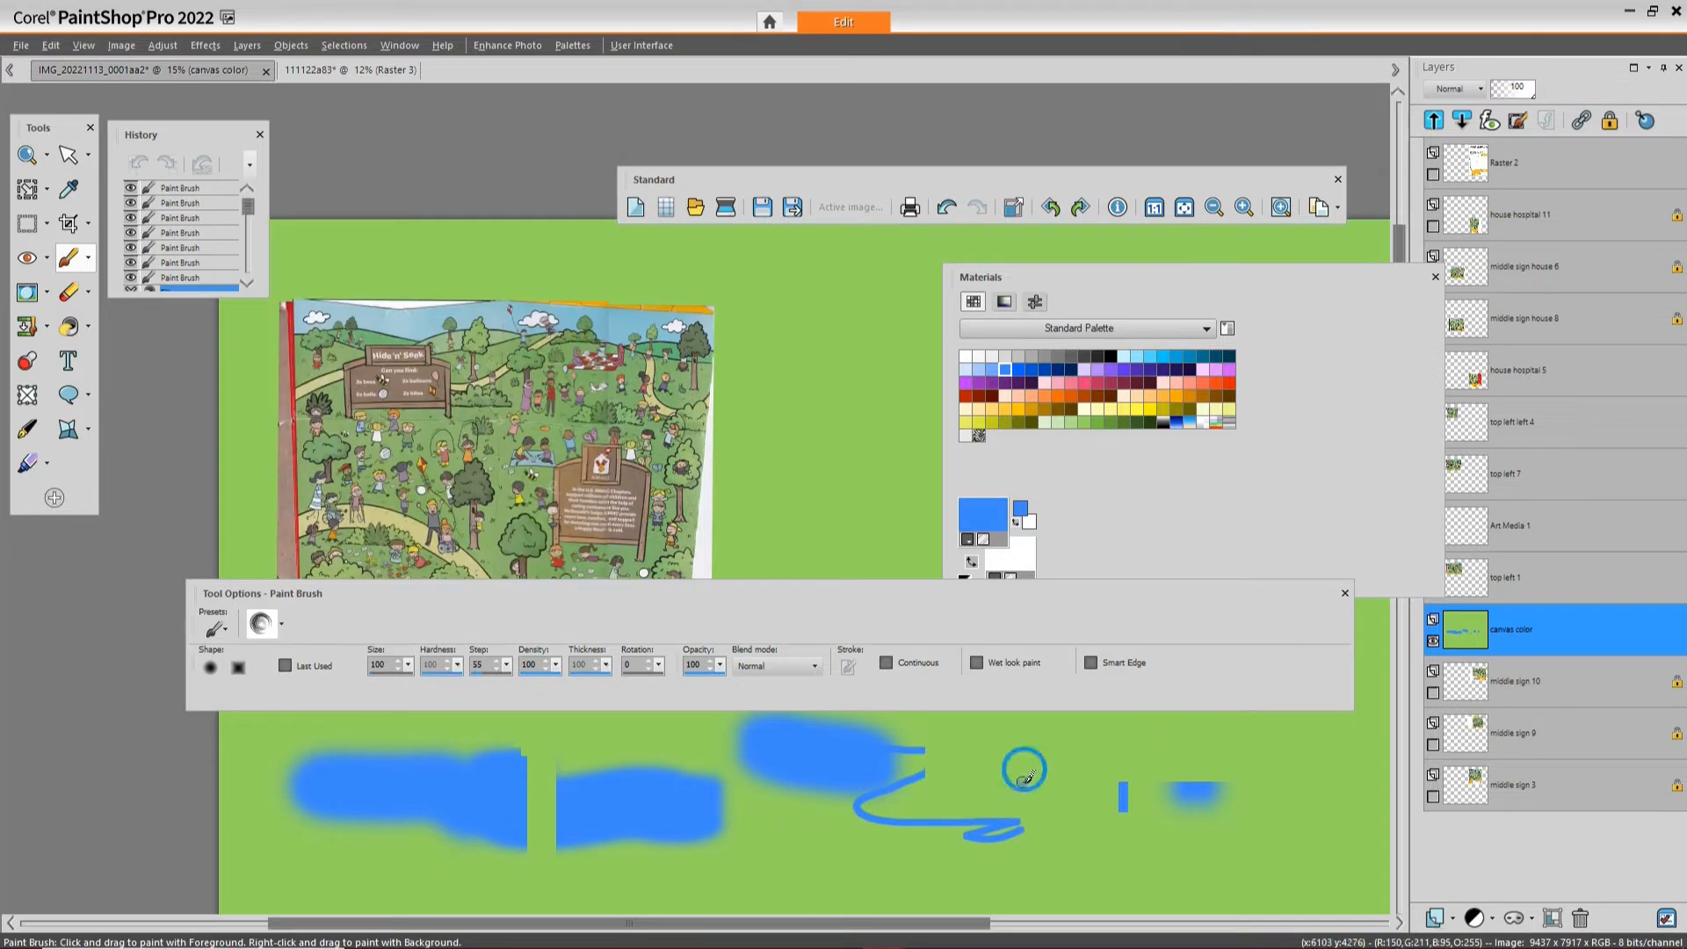
mouse_move(1010, 774)
left_mouse_down()
mouse_move(1037, 804)
mouse_move(1094, 747)
left_mouse_up()
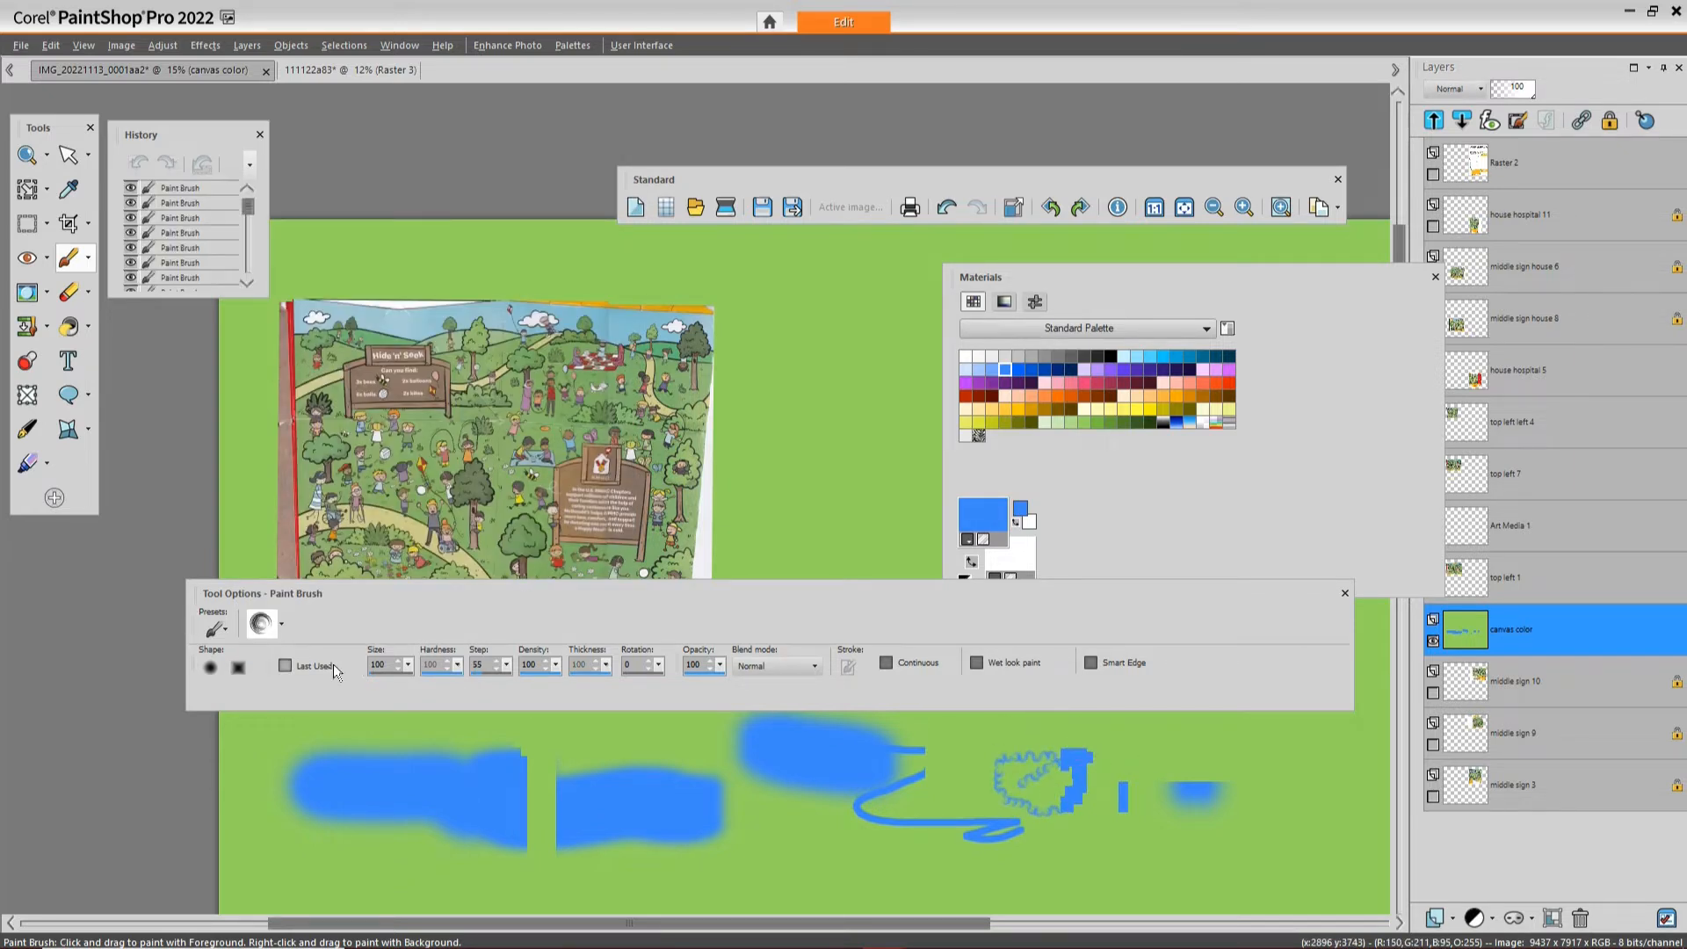
Set the Paint Brush size to 1028 and stamp large swirl dabs over the test strokes and elsewhere on the green canvas
left_click_drag(407, 665, 468, 688)
left_click_drag(1134, 809, 1050, 810)
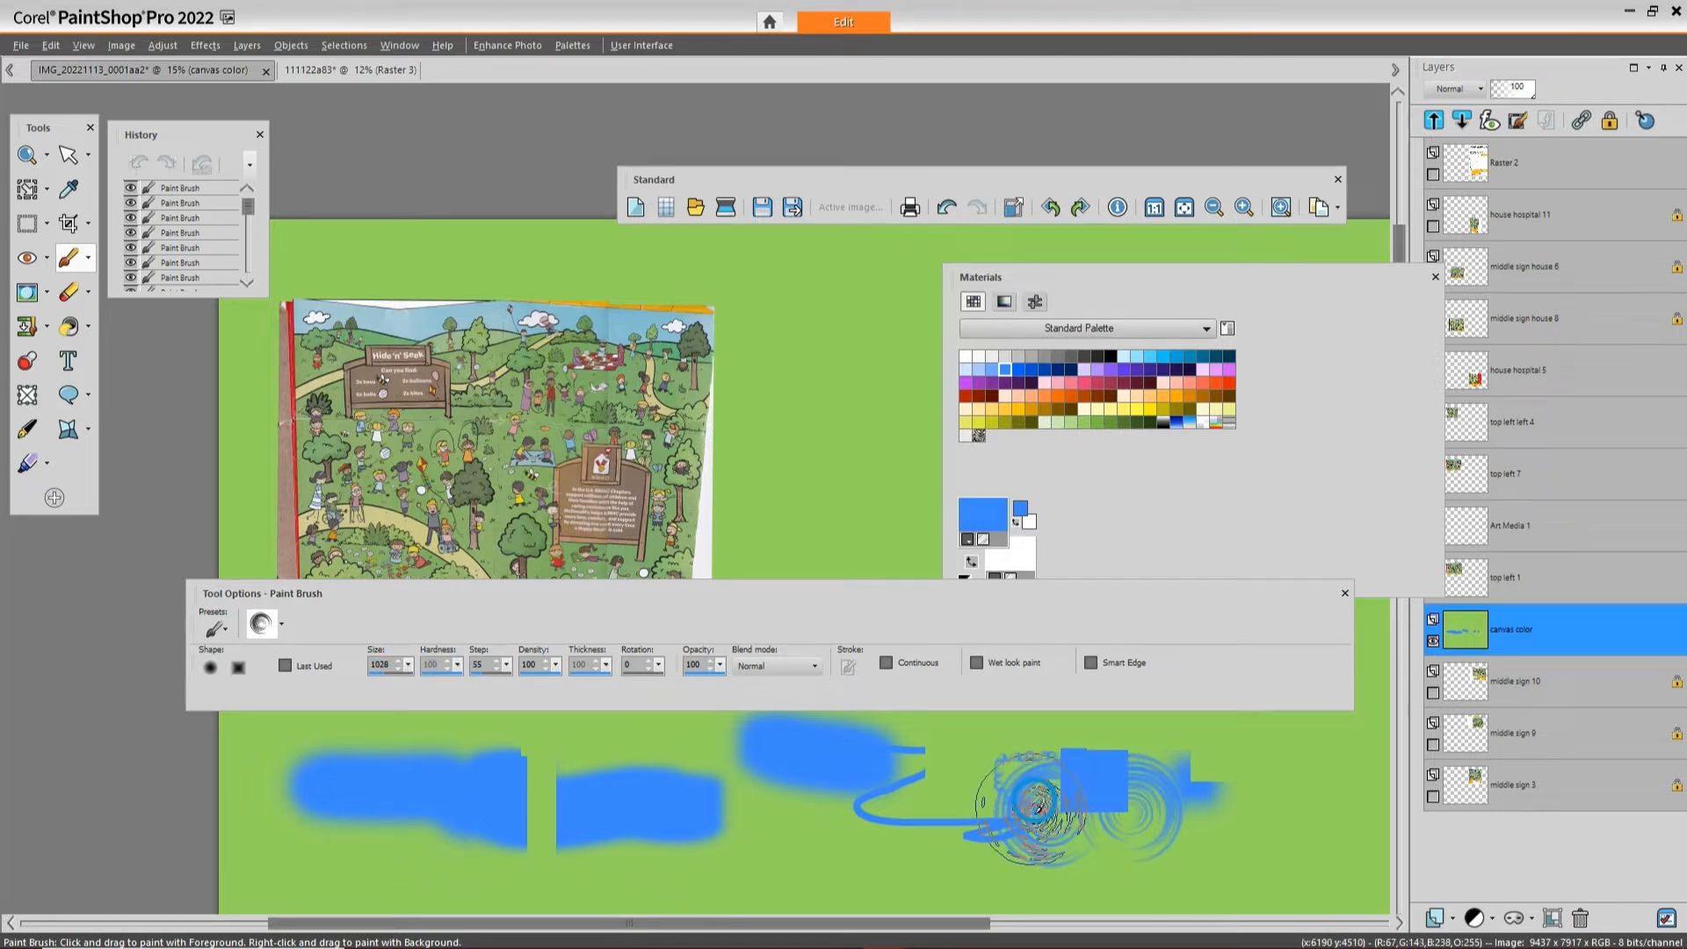
left_click(833, 479)
left_click(851, 309)
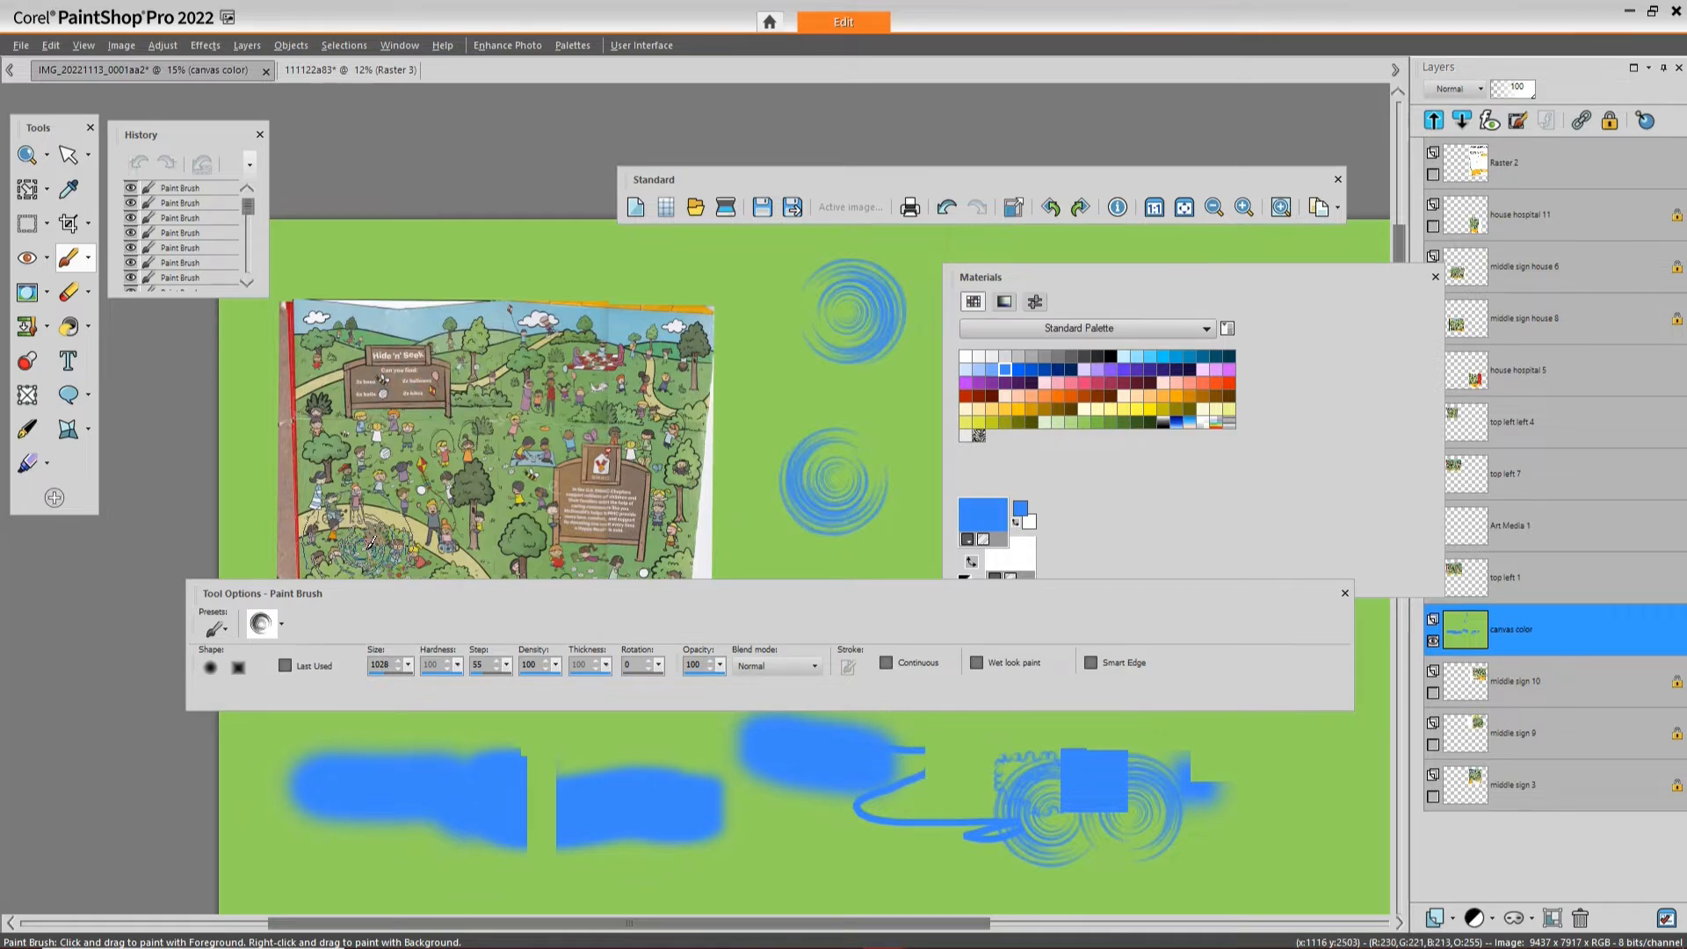
left_click(280, 627)
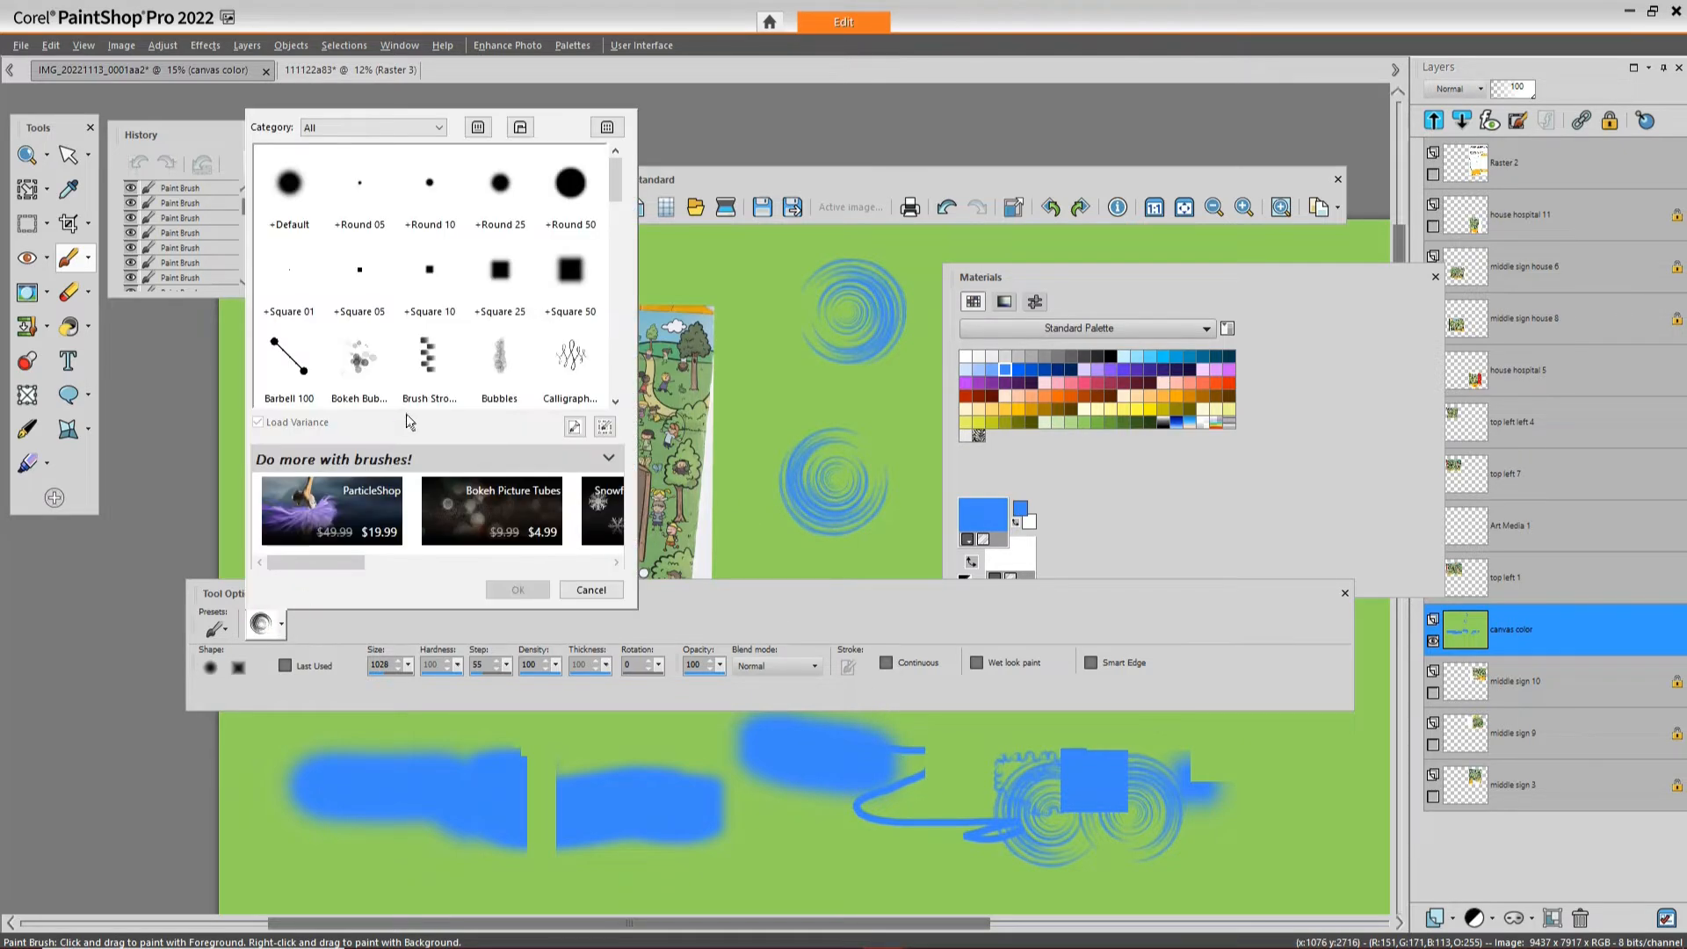
left_click(428, 373)
left_click(768, 393)
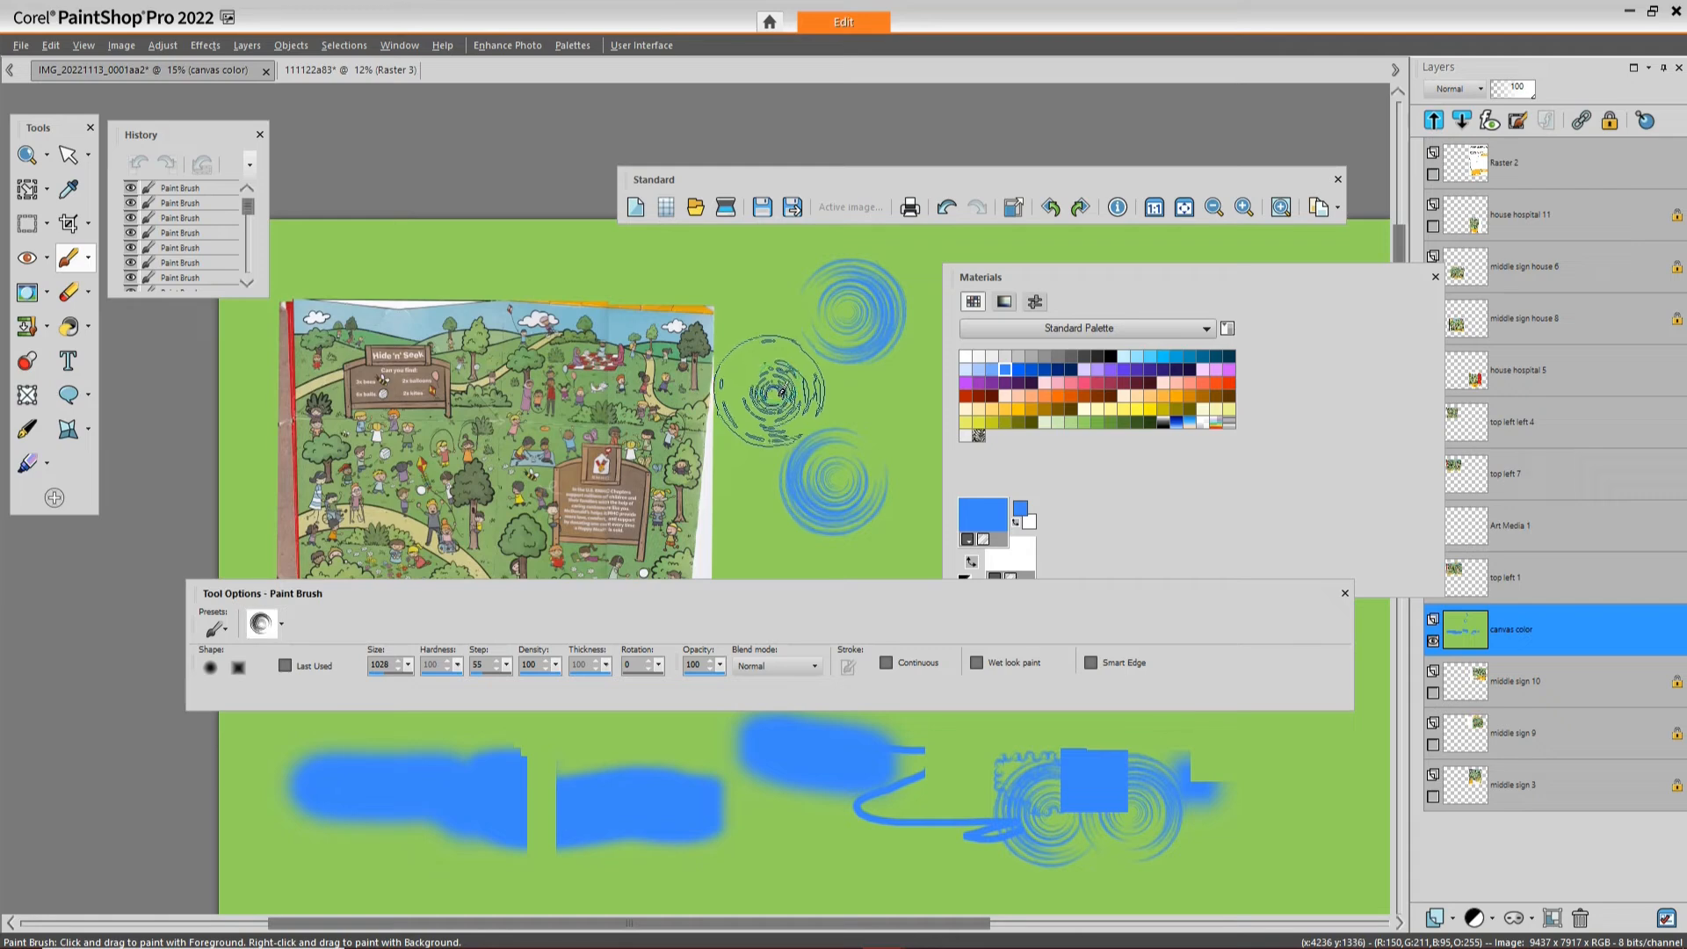
Load the Brush Stroke preset, stamp one cluster beside the illustration and paint a scattered stroke across the blue test strokes
left_click(280, 628)
left_click(430, 363)
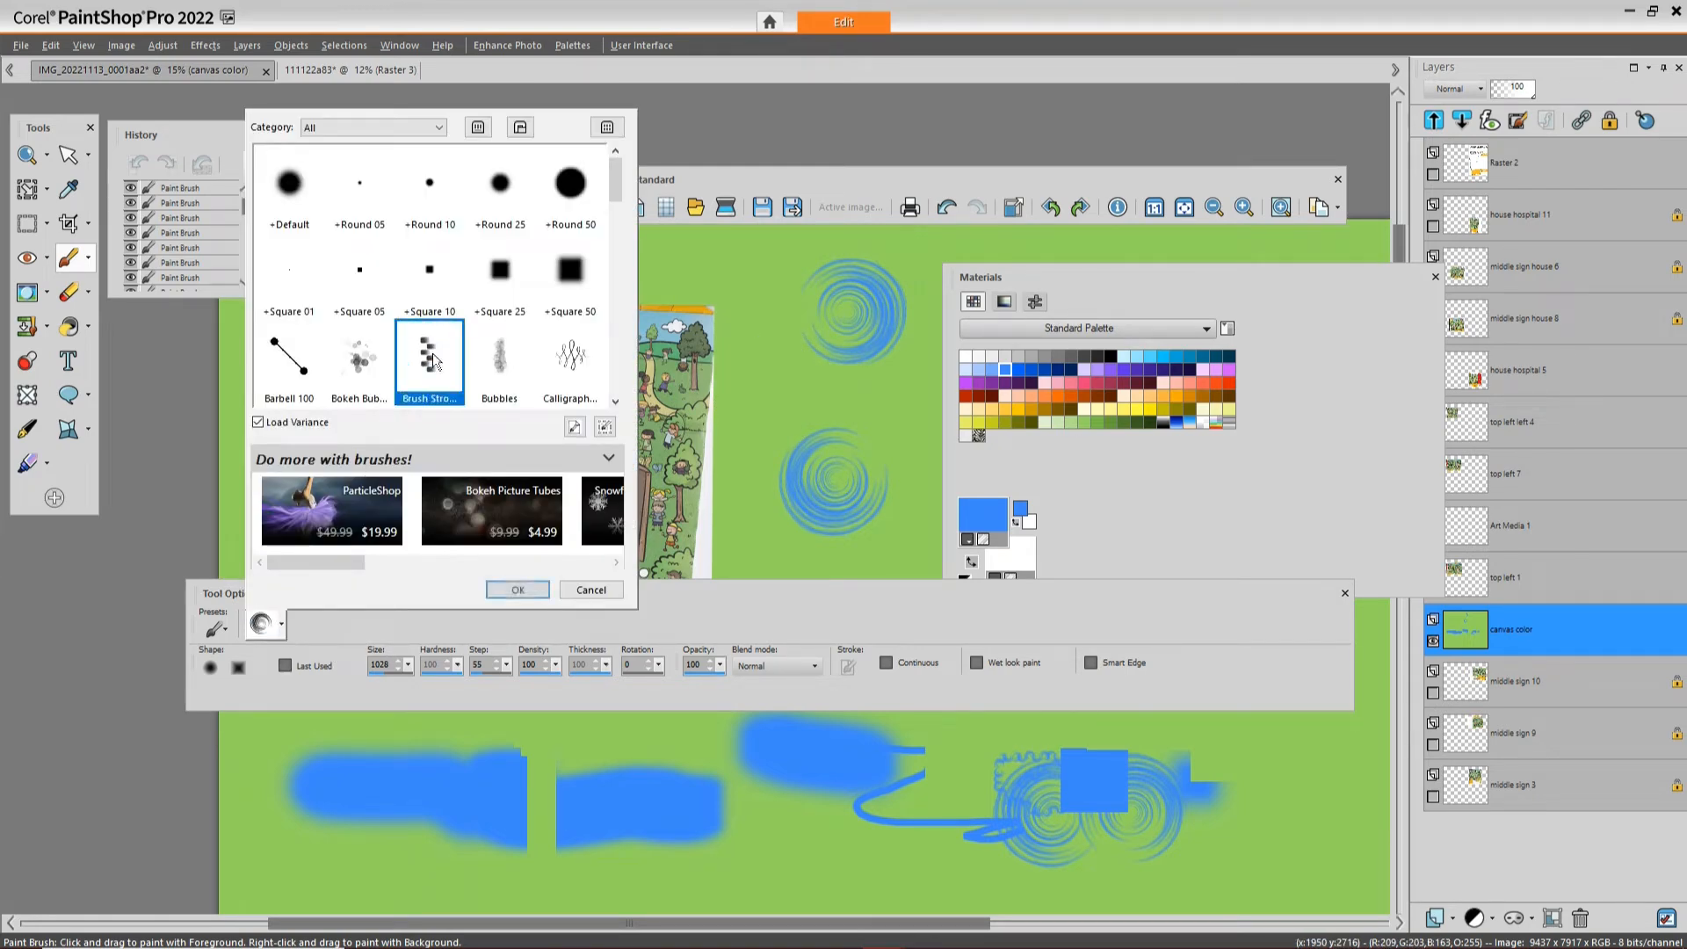
left_click(519, 590)
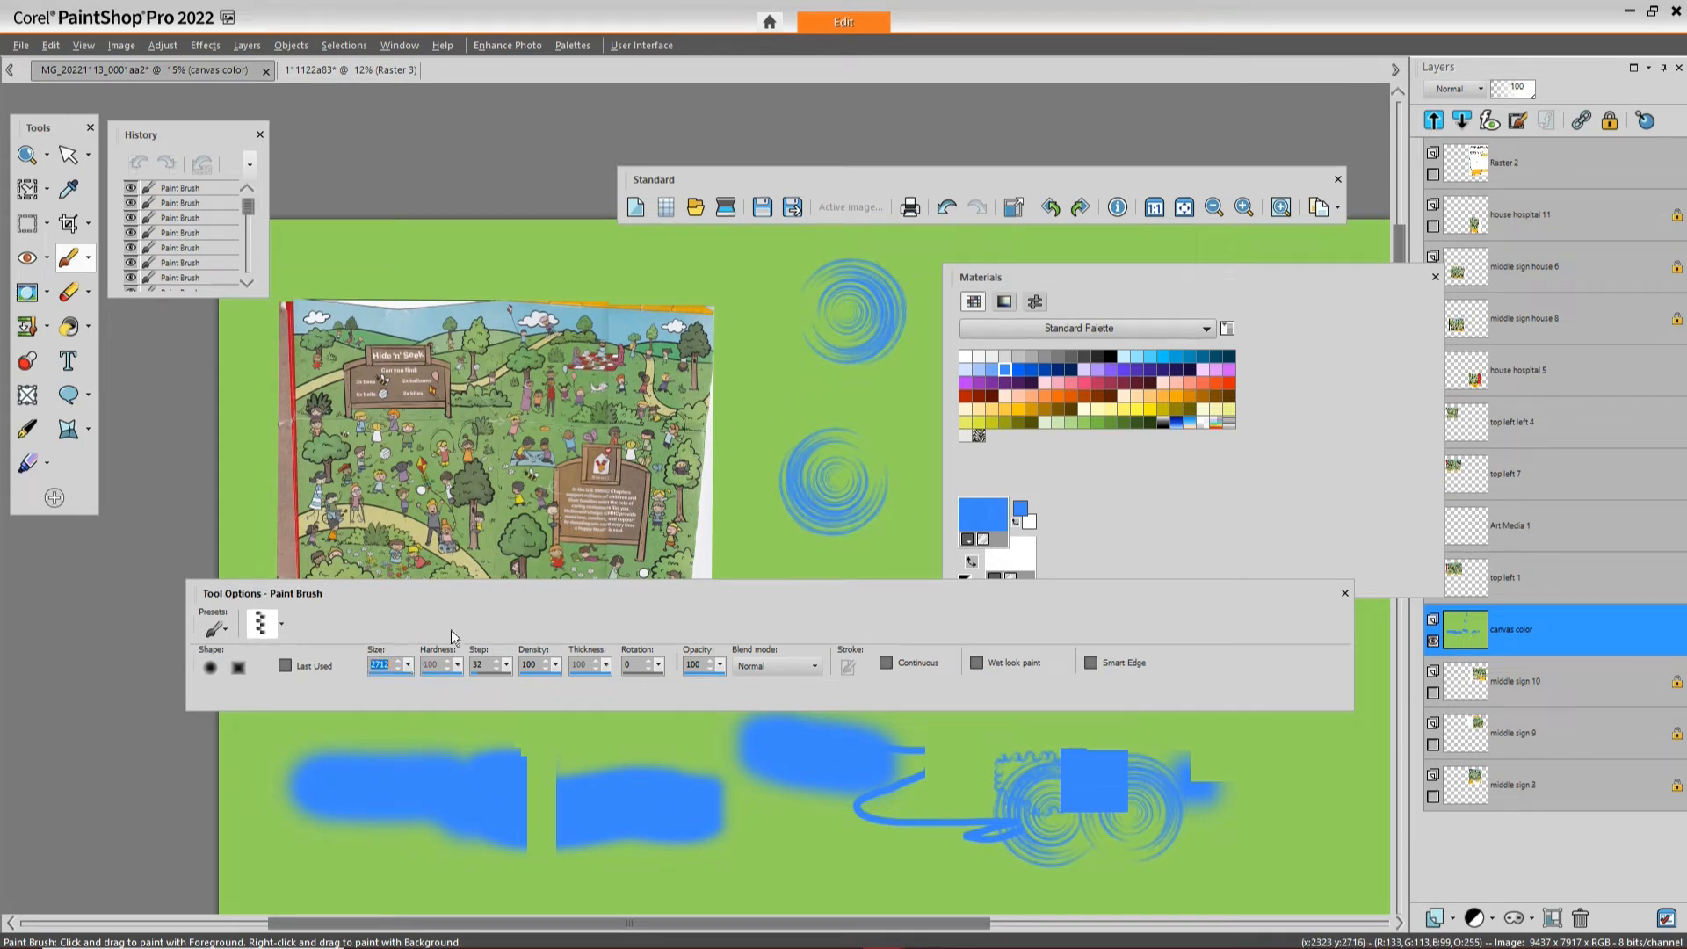
left_click(813, 410)
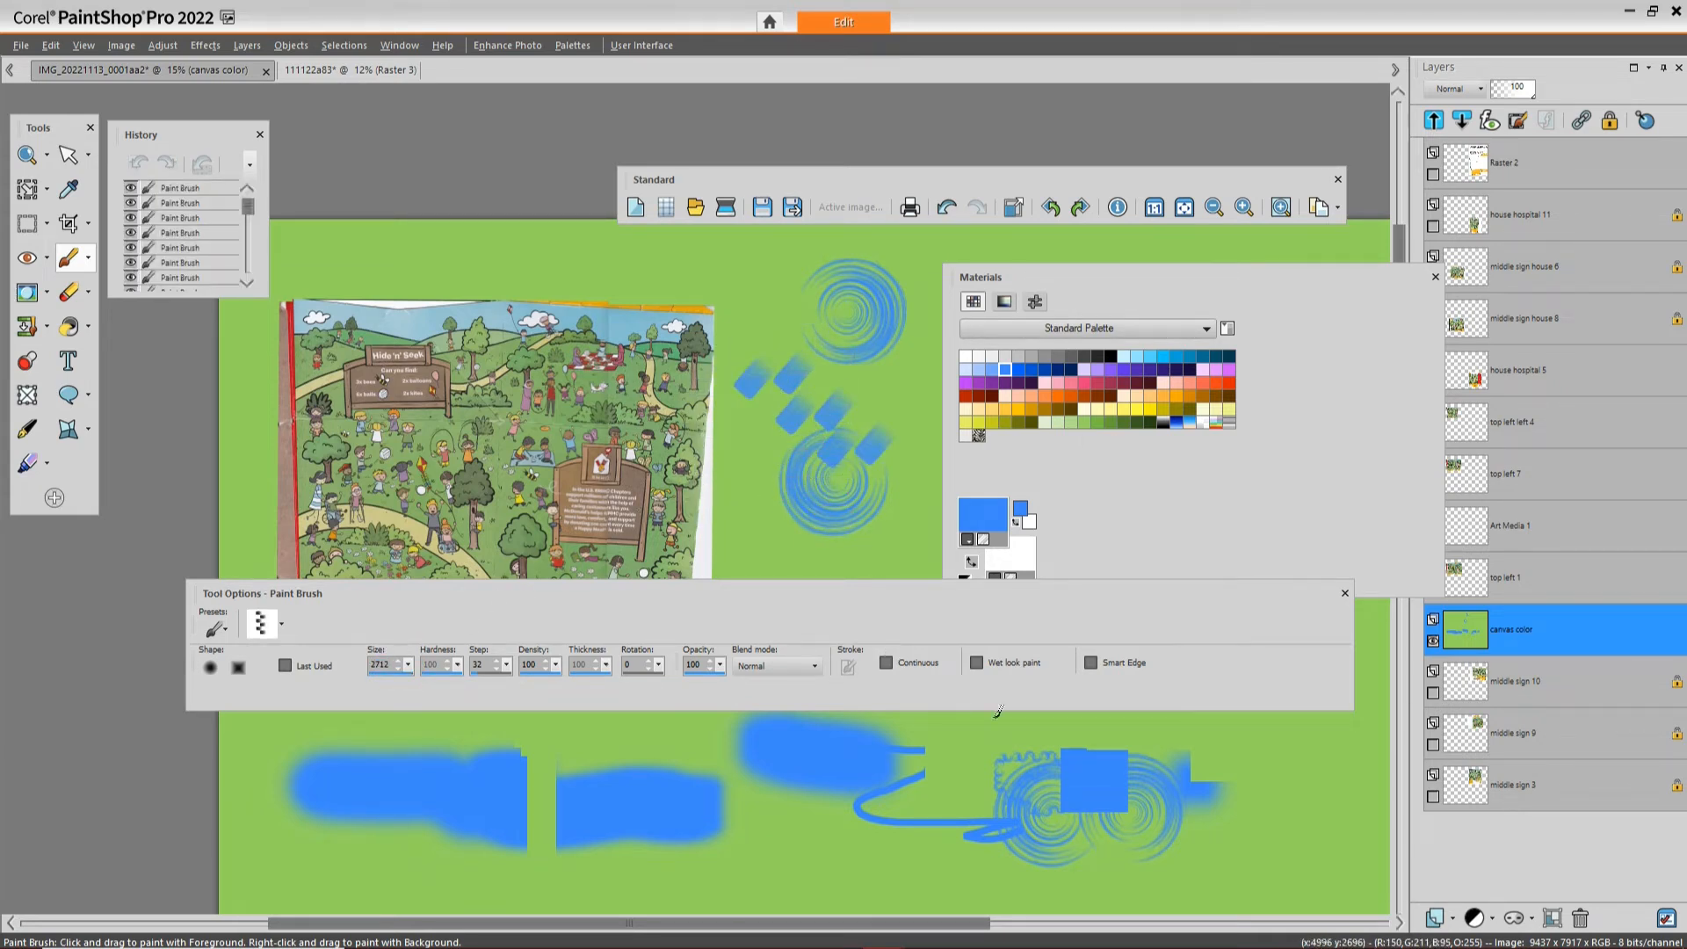
mouse_move(1177, 729)
left_mouse_down()
mouse_move(1212, 738)
mouse_move(1129, 810)
mouse_move(758, 779)
mouse_move(993, 800)
mouse_move(1230, 791)
left_mouse_up()
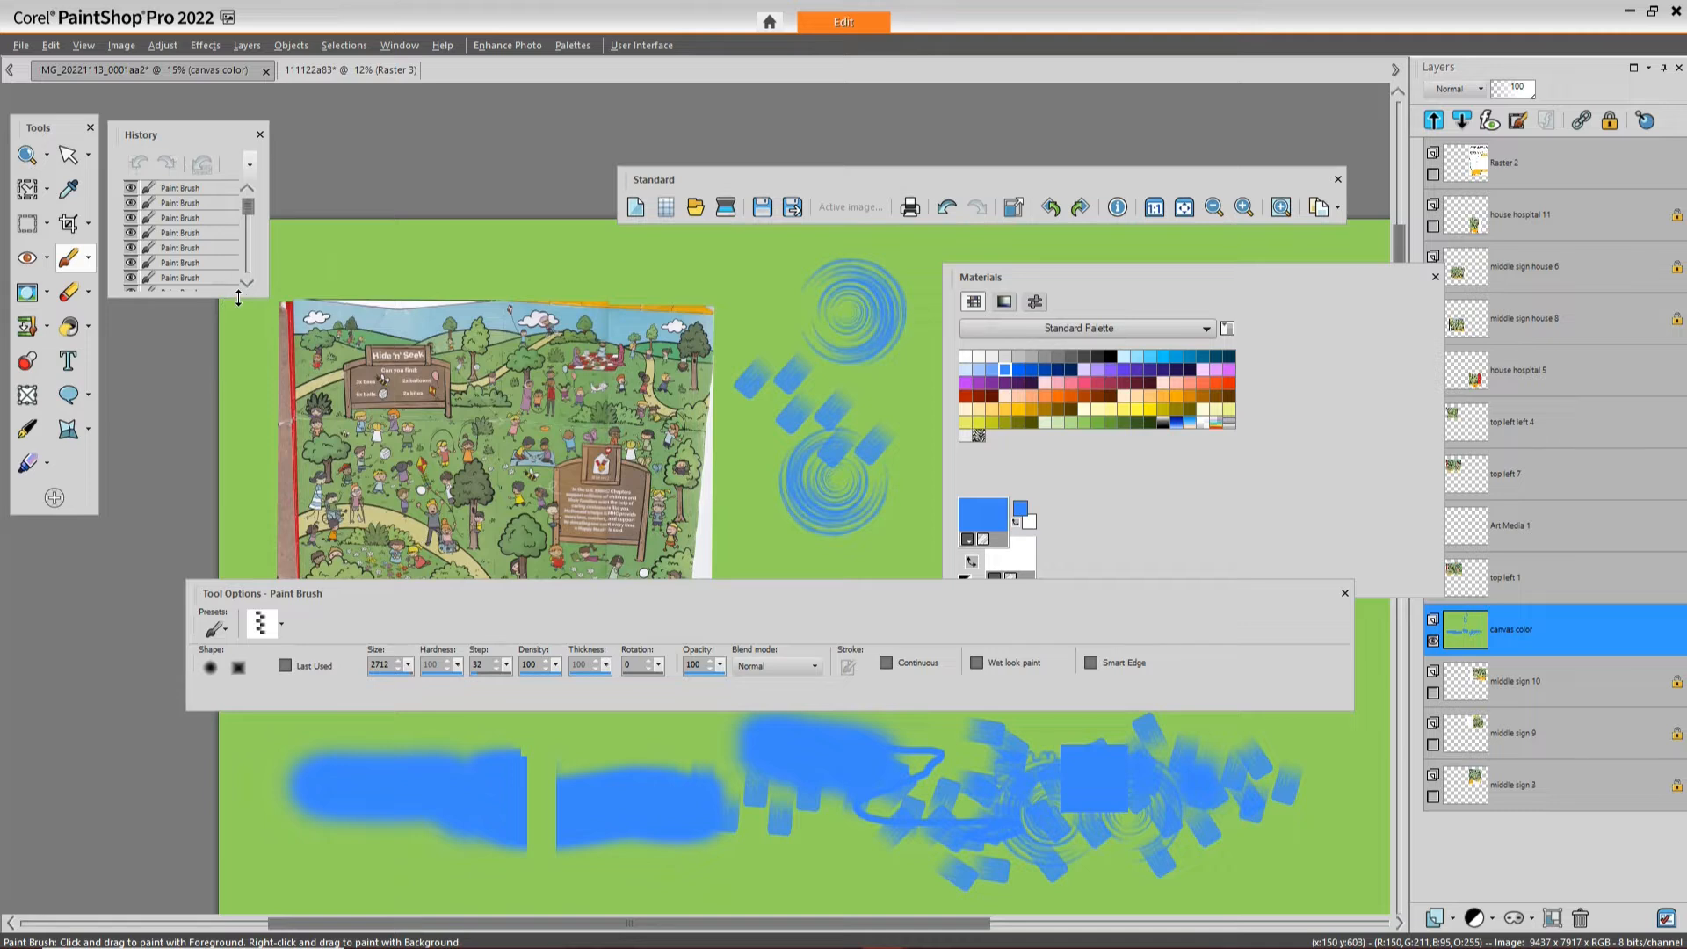
Enlarge the History palette and undo every Paint Brush entry made after the Fill, trying the Fill entry as well
left_click_drag(238, 299, 251, 763)
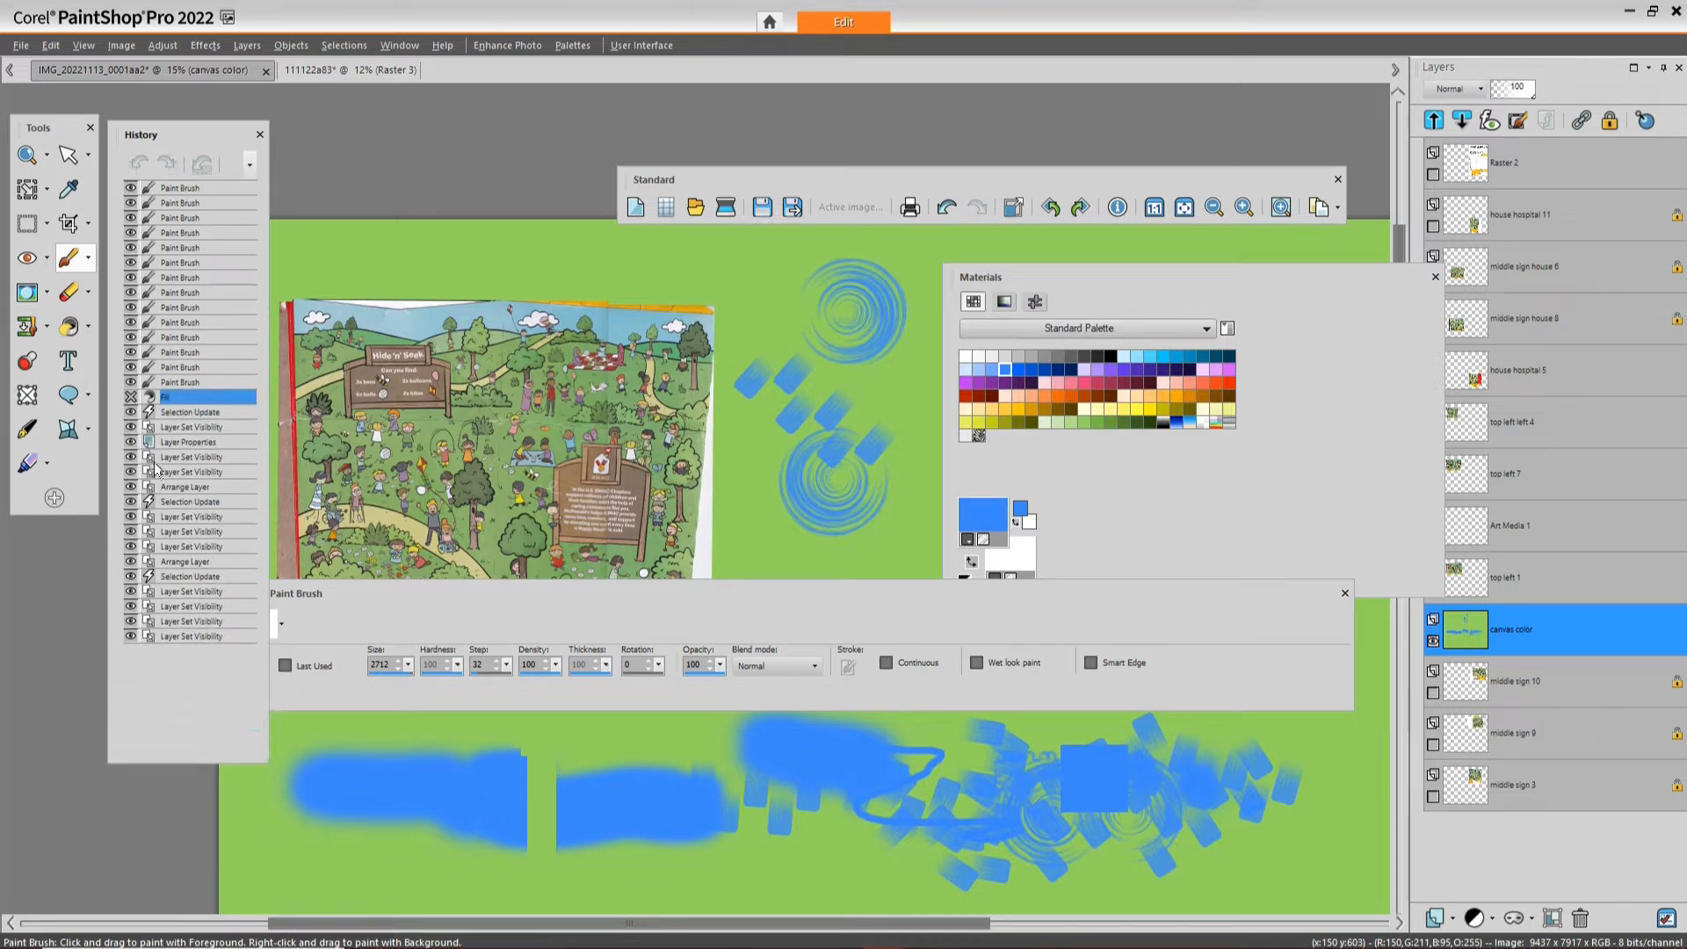
left_click(133, 386)
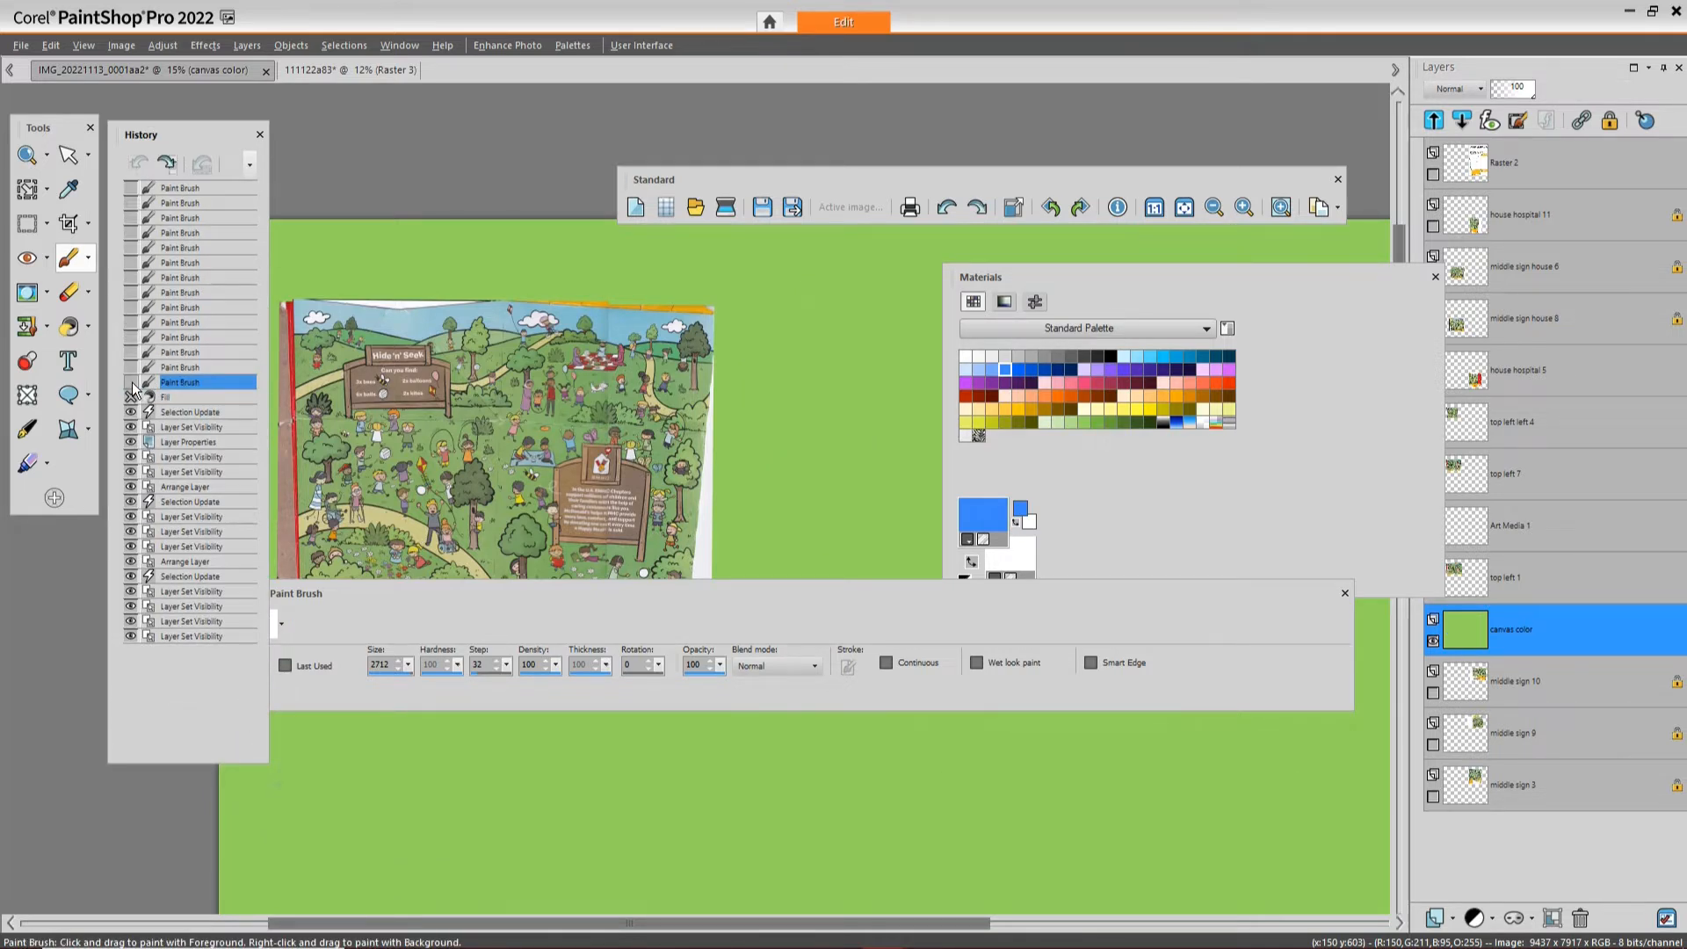
left_click(132, 400)
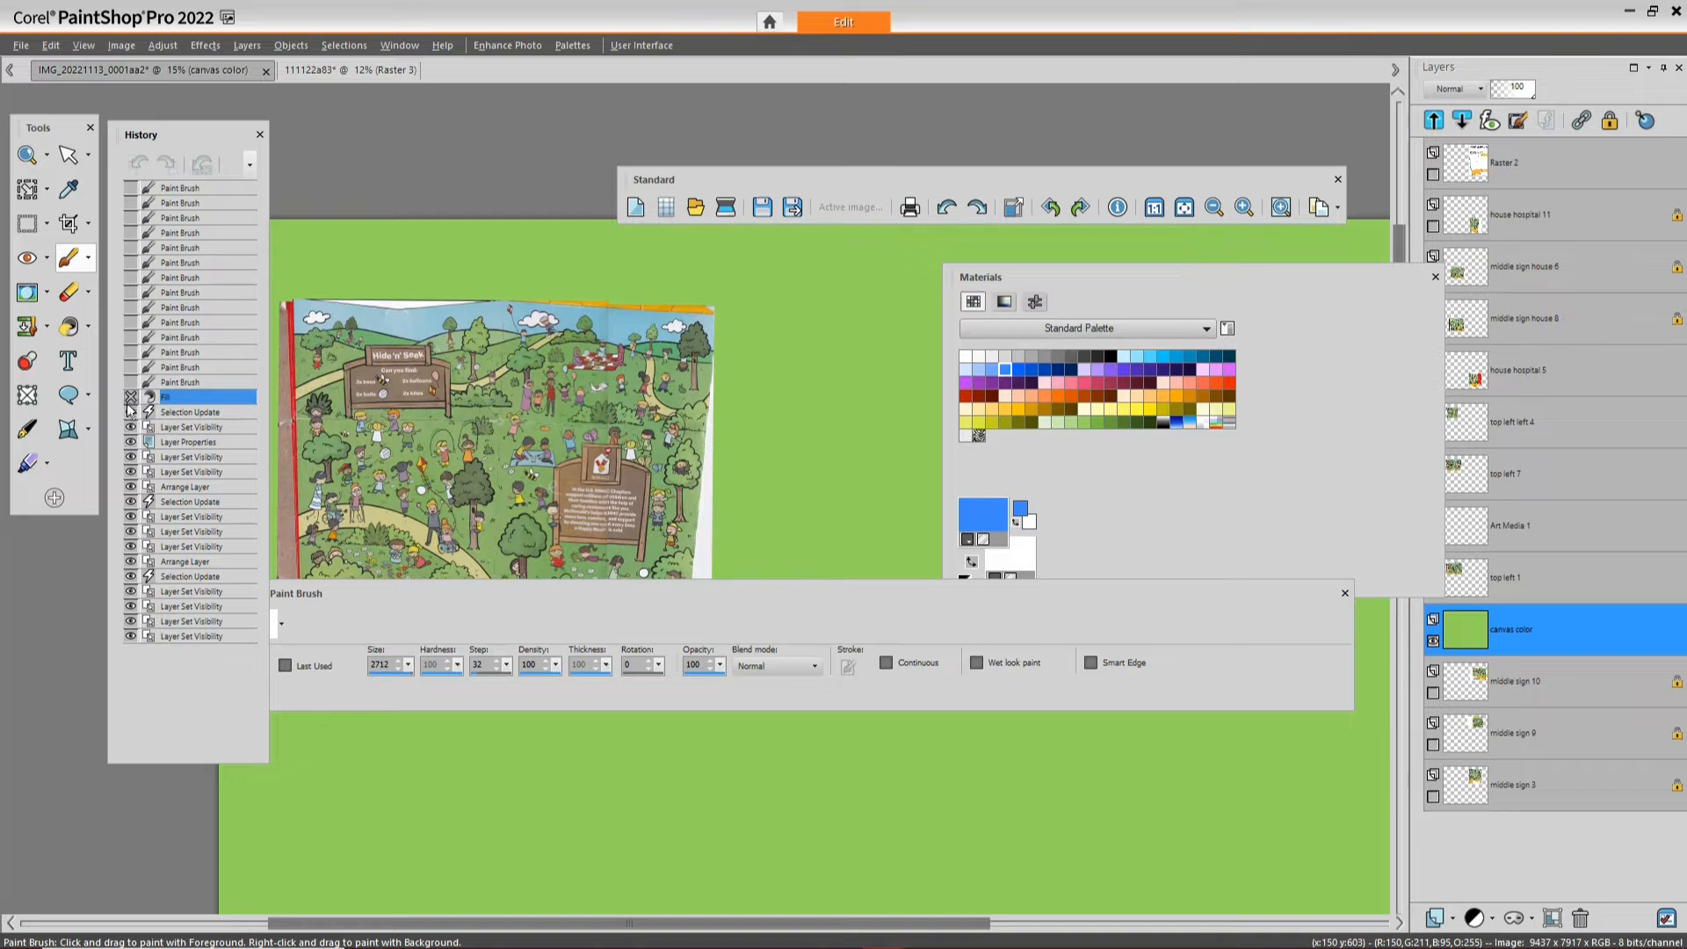
Undo the Selection Update and Layer Set Visibility history entries beneath the Fill, and redo both
left_click(129, 413)
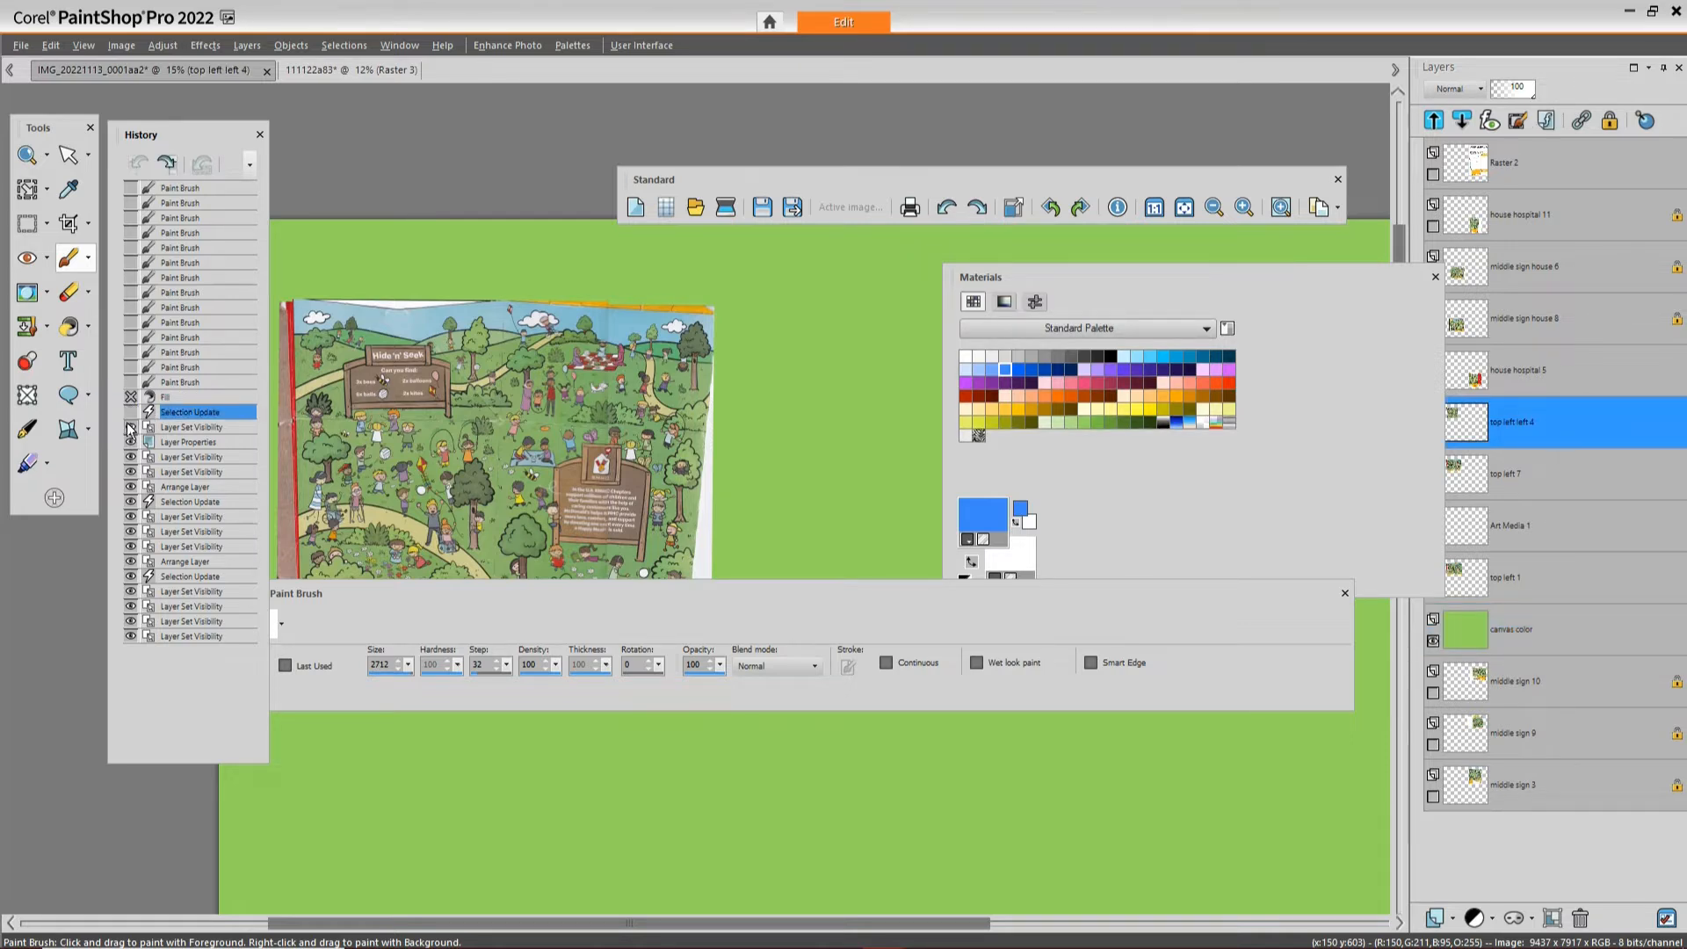
left_click(131, 429)
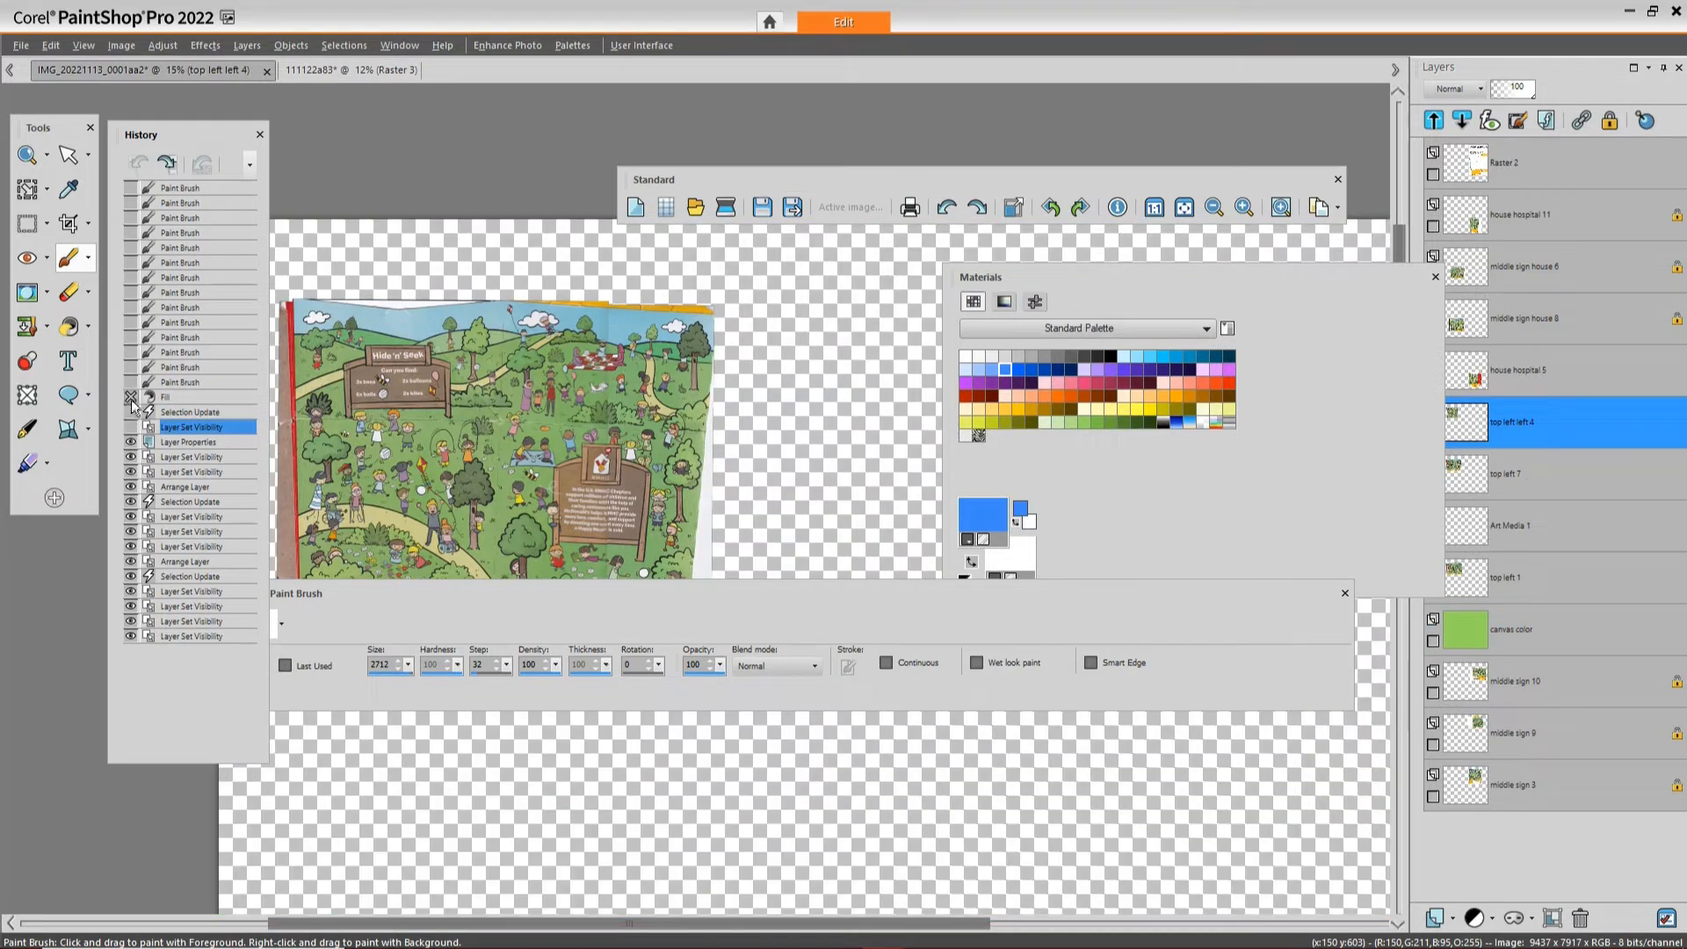
left_click(133, 399)
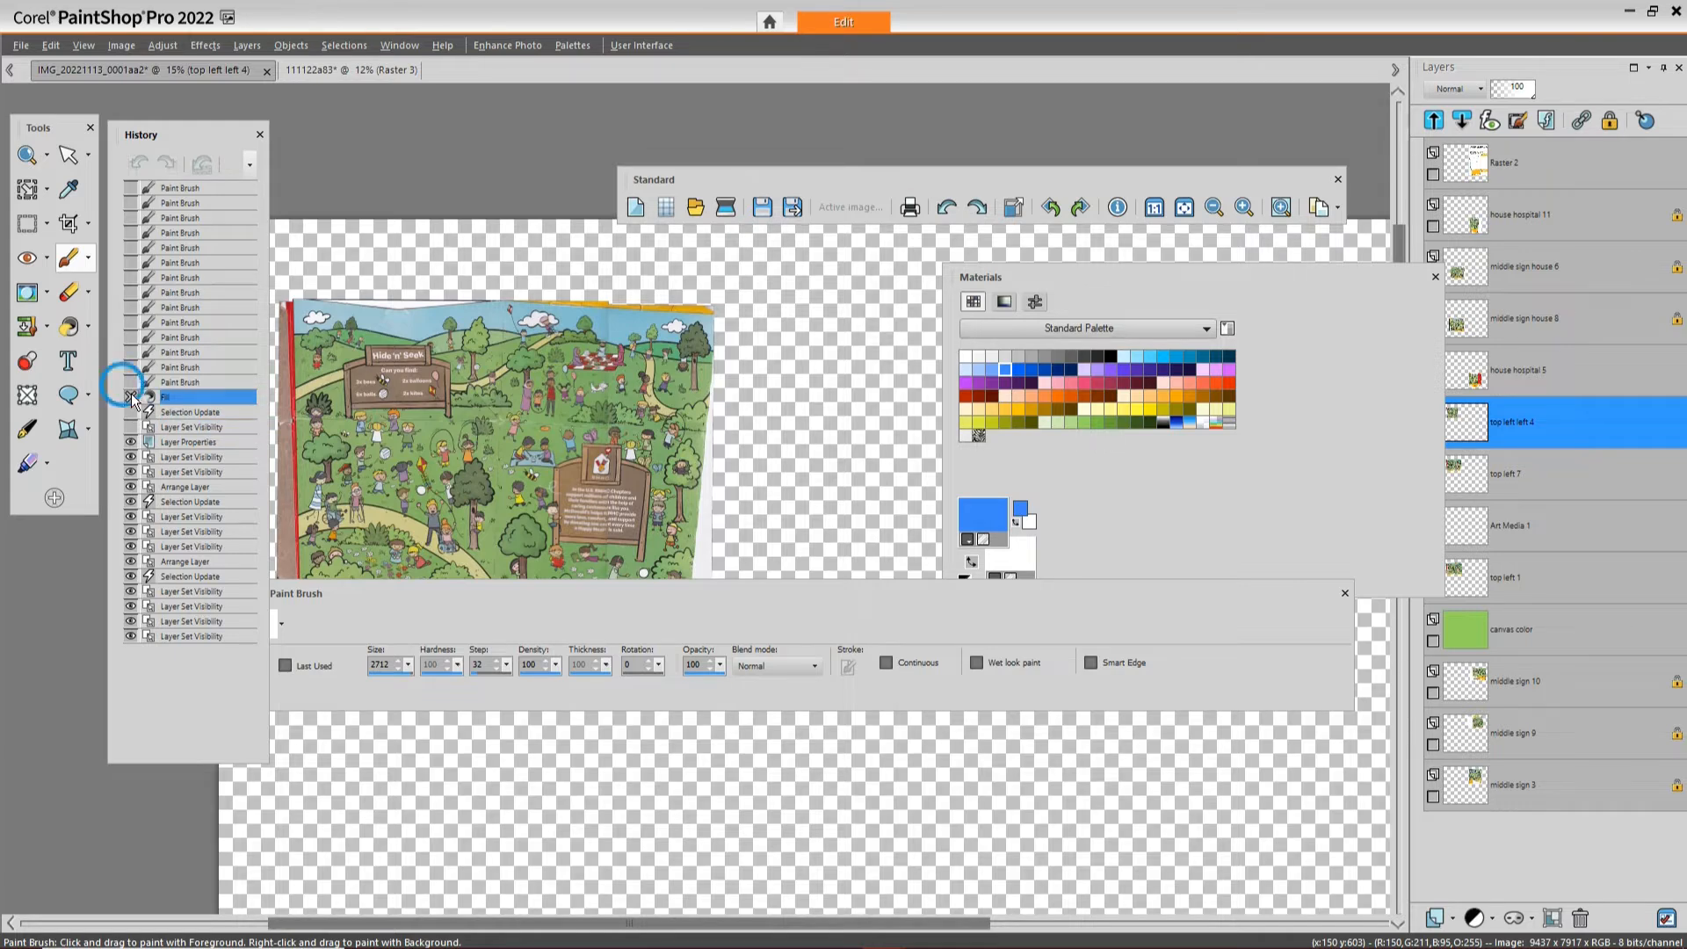
left_click(132, 415)
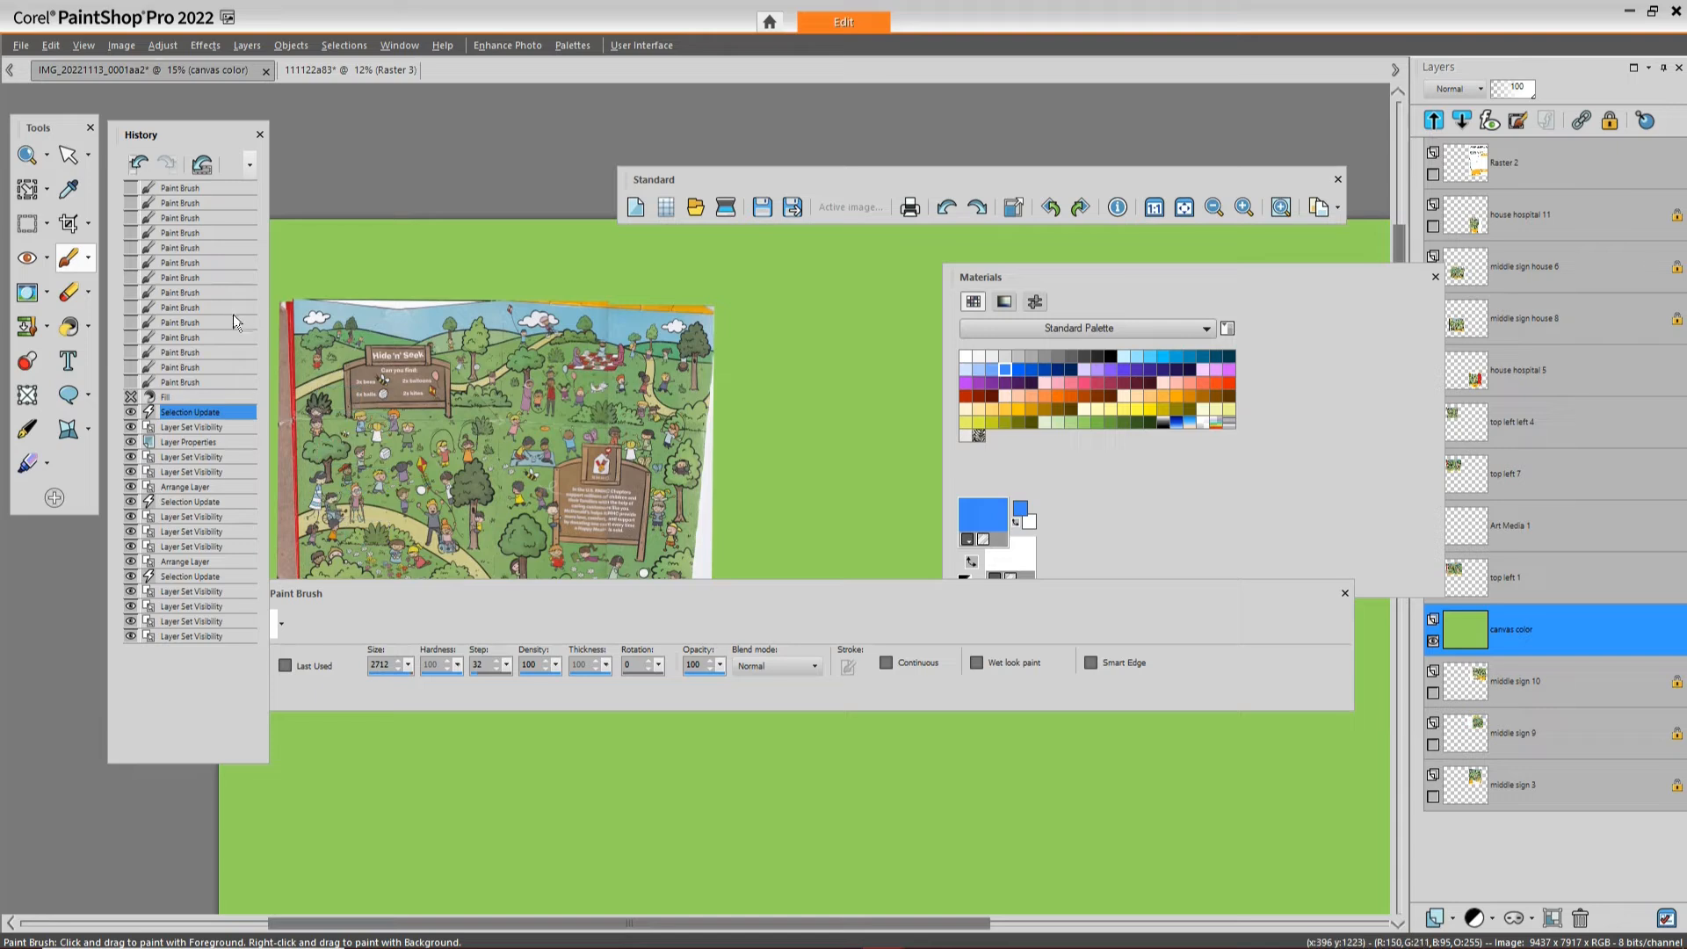
Dock the History palette beneath Layers and line up a shortened Materials palette with the Standard toolbar above the illustration
left_click_drag(197, 123, 1548, 514)
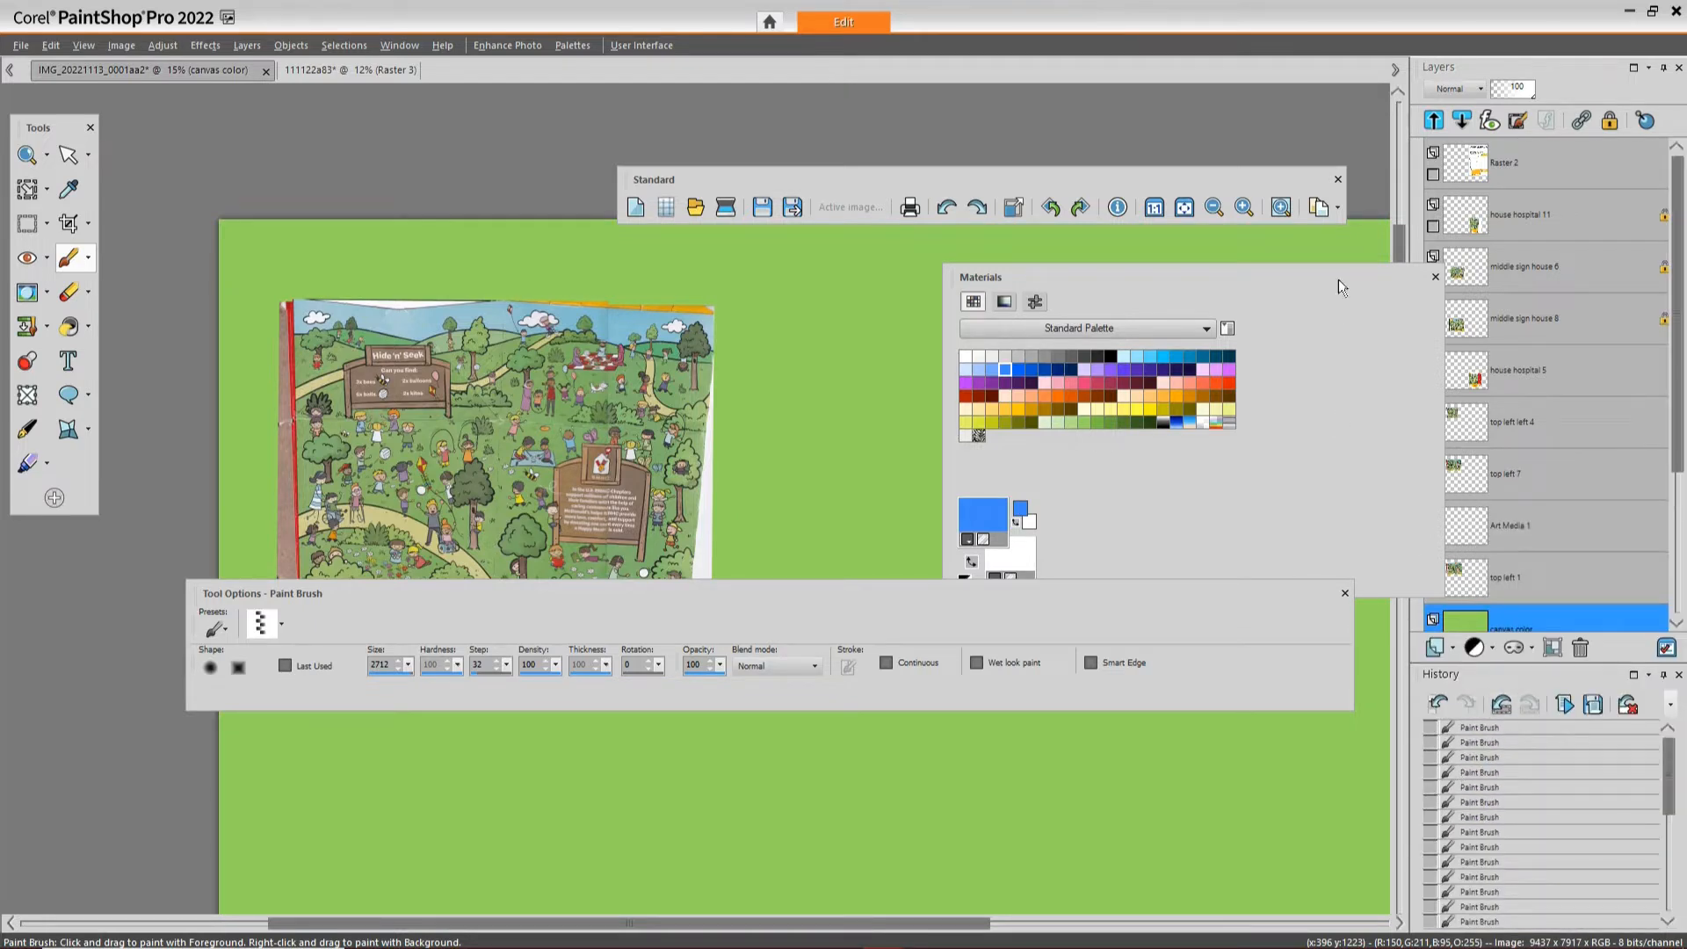
left_click_drag(1337, 279, 1221, 246)
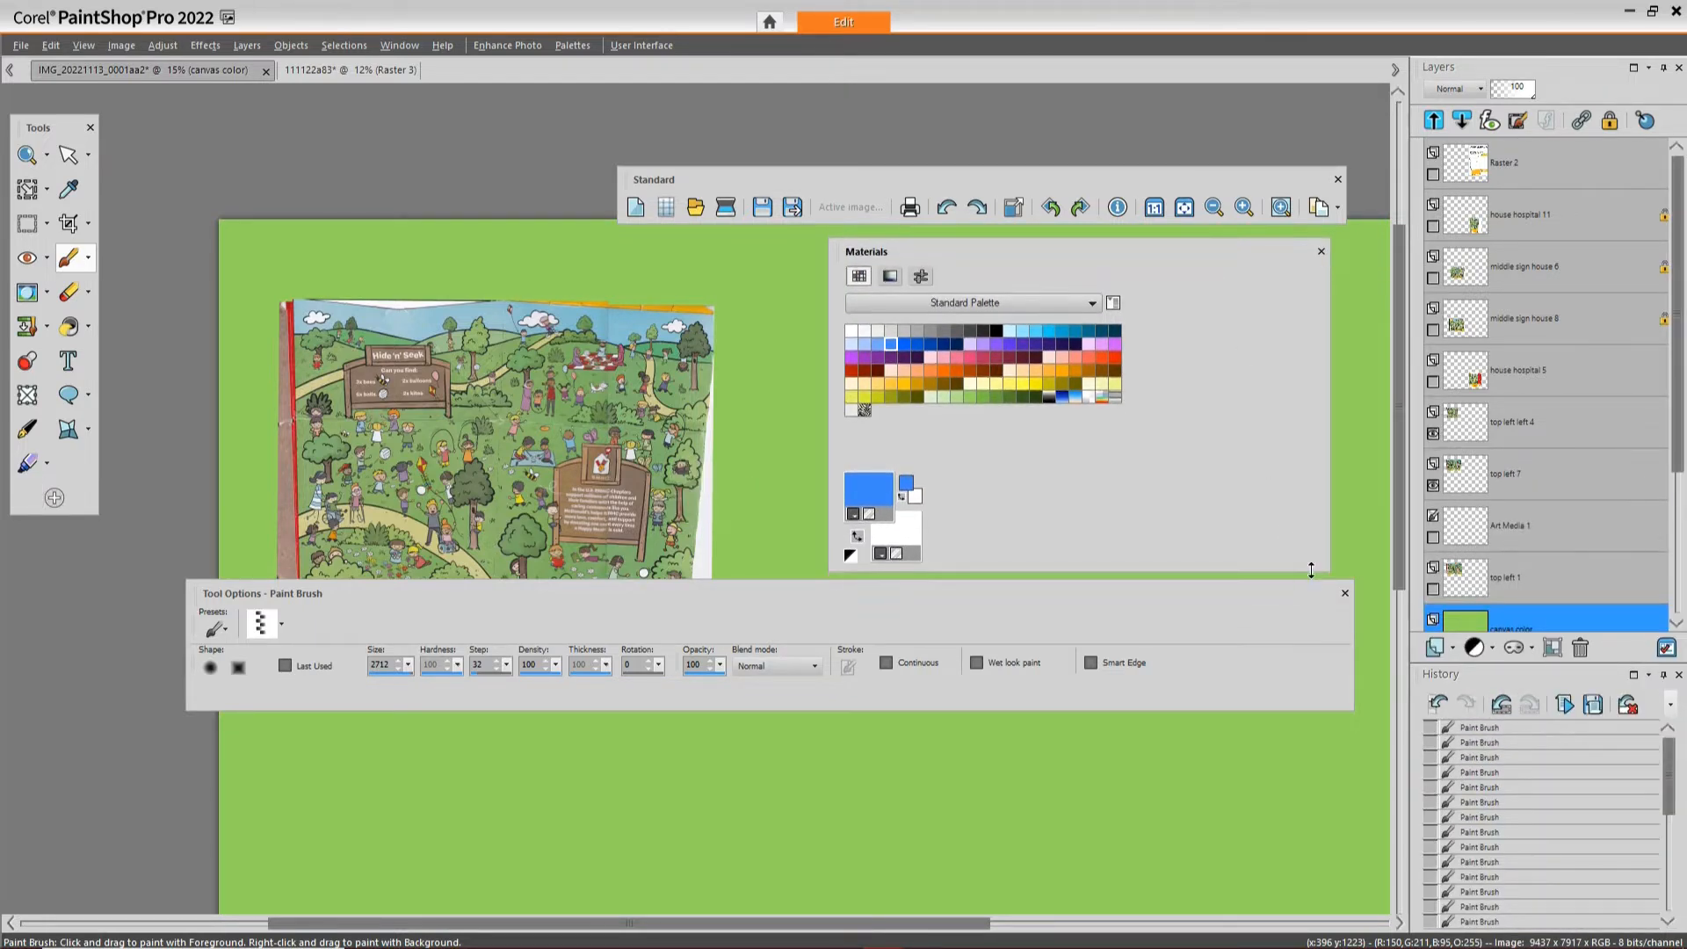
left_click_drag(1311, 570, 1295, 302)
left_click_drag(1258, 239, 557, 104)
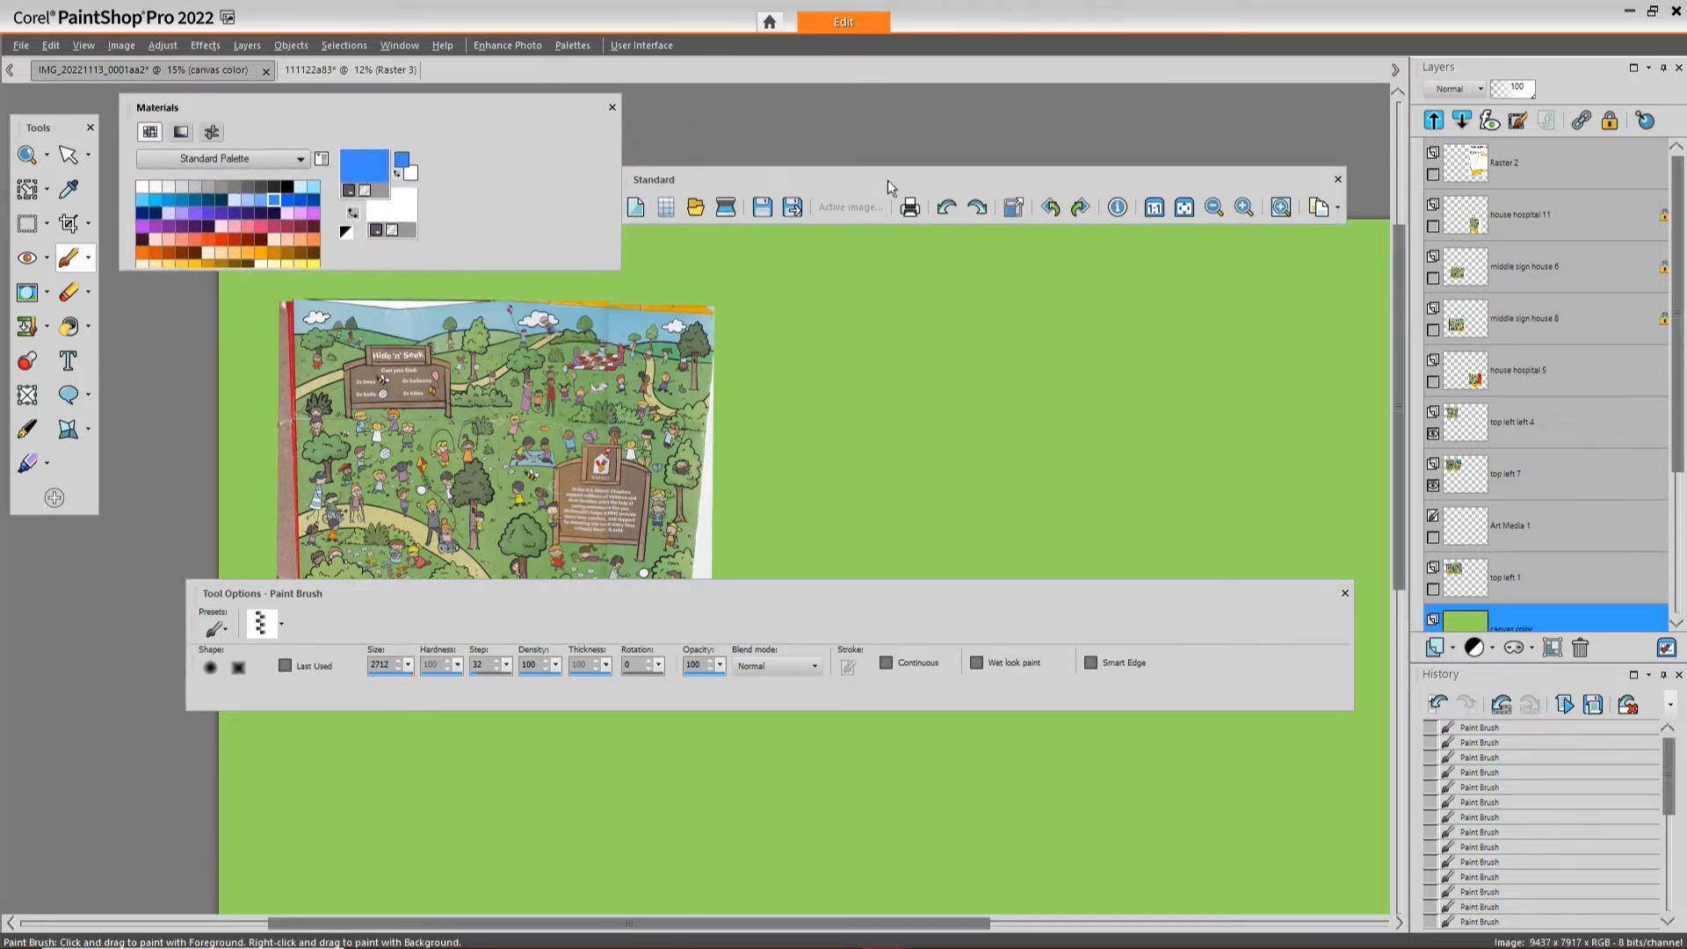
left_click_drag(887, 182, 905, 109)
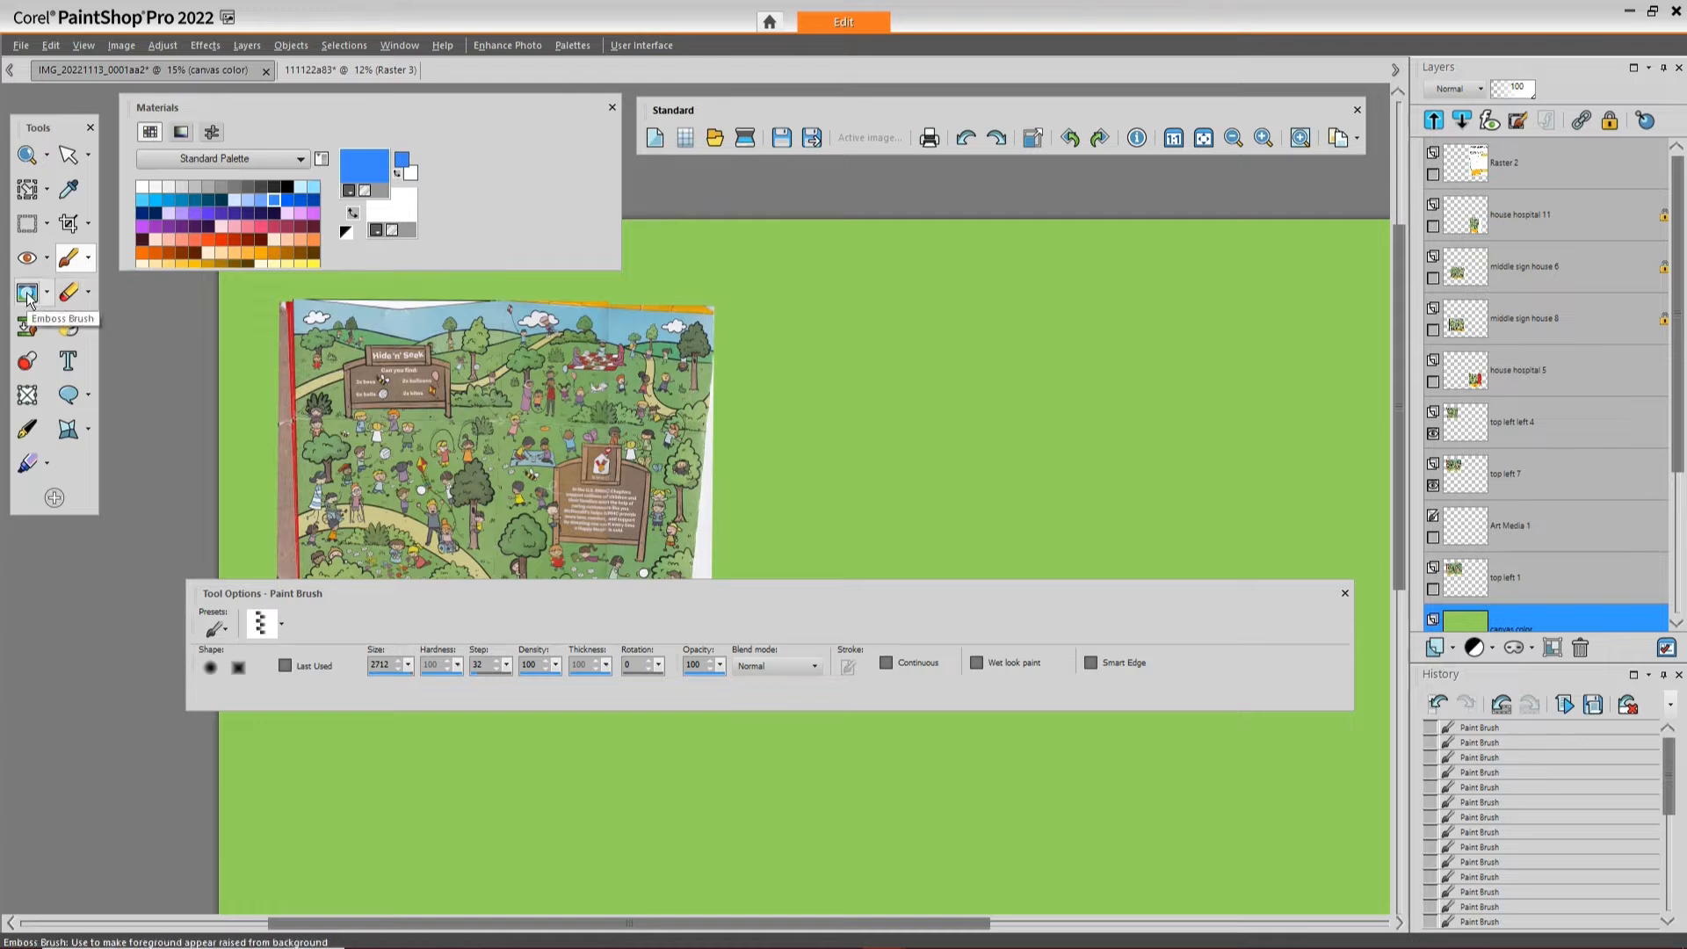
Erase a freehand curved stroke from the green canvas with the Eraser tool and undo it
left_click(87, 295)
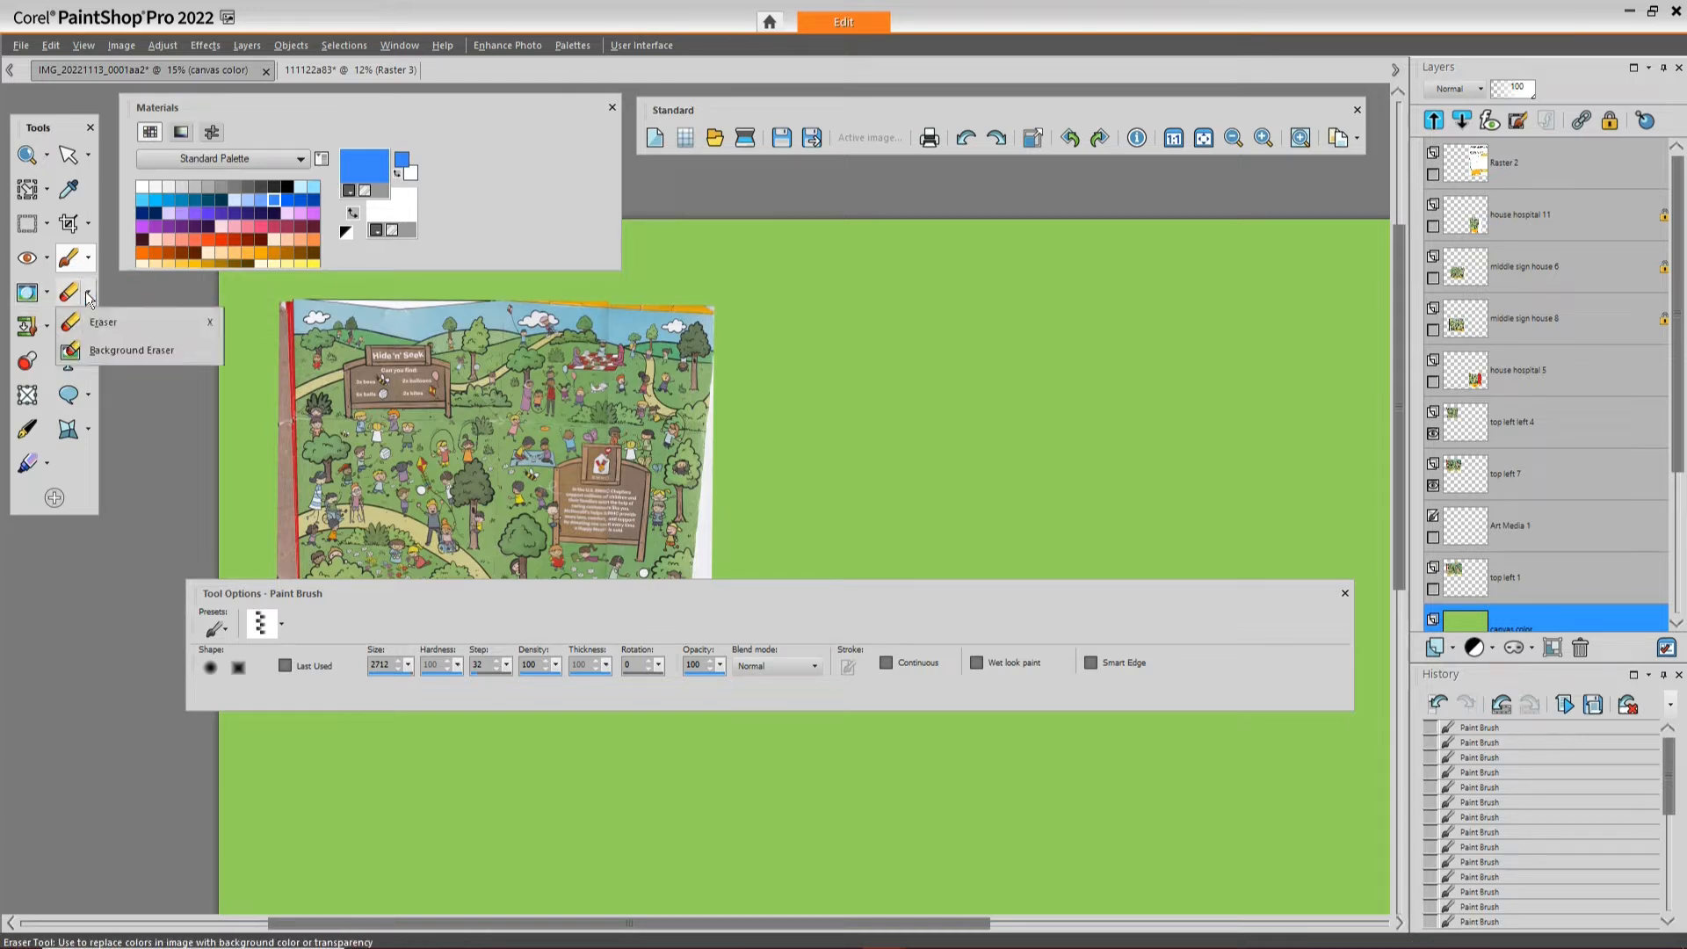
left_click(97, 311)
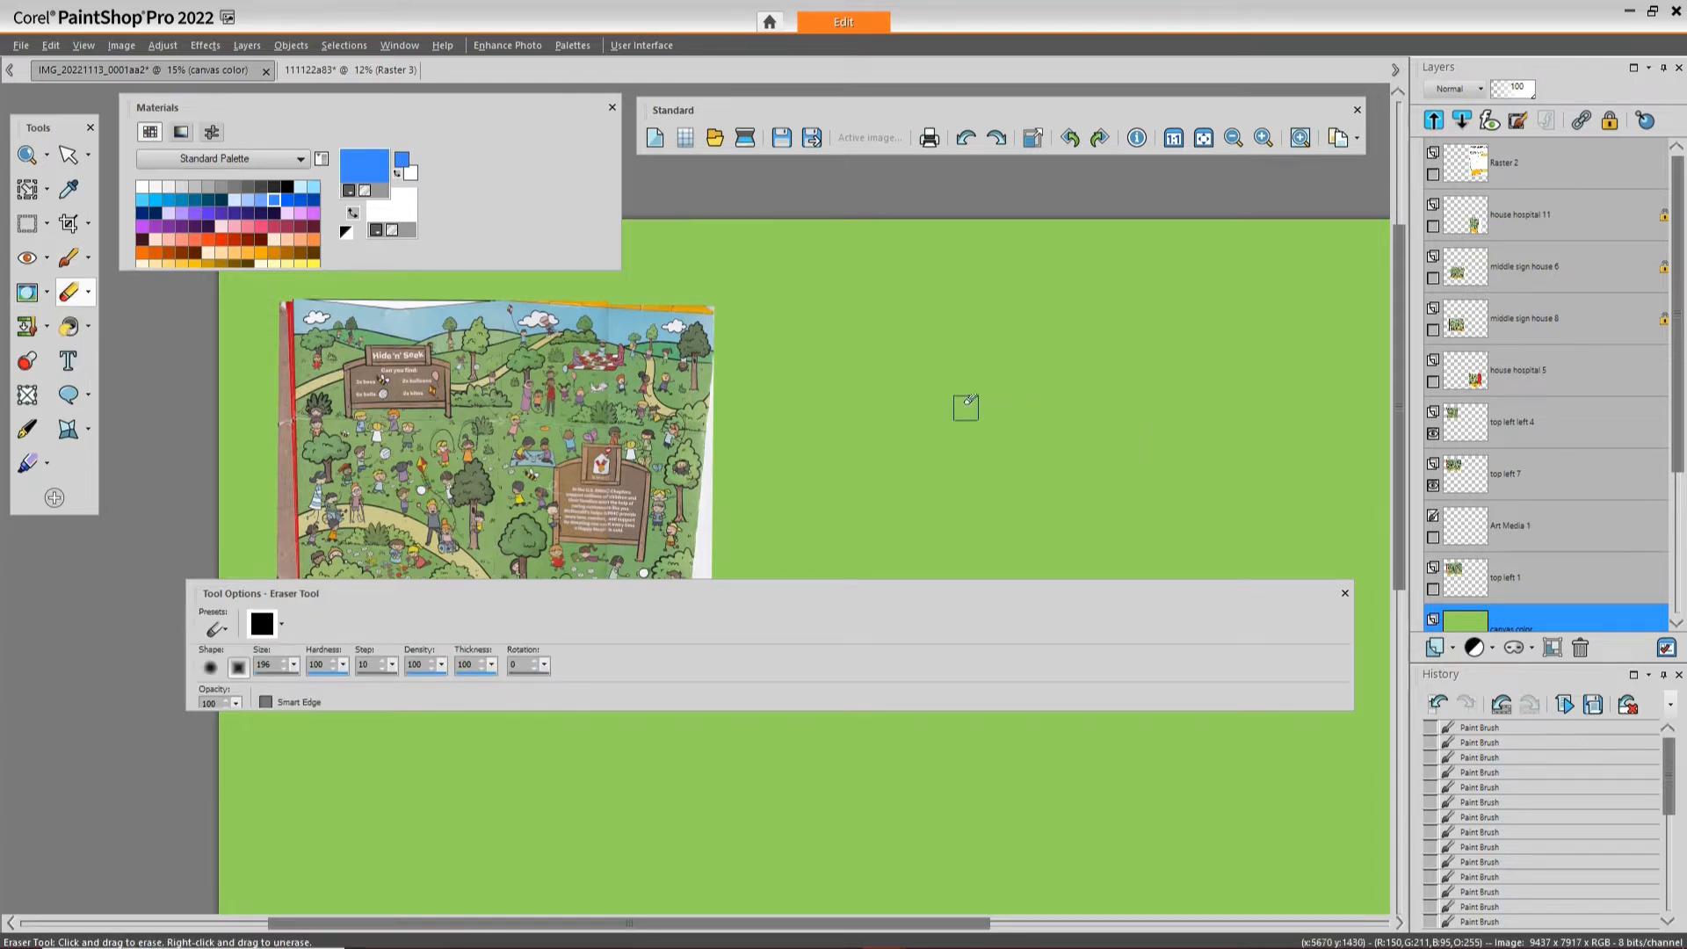
mouse_move(953, 378)
left_mouse_down()
mouse_move(1077, 424)
mouse_move(982, 446)
mouse_move(1050, 463)
left_mouse_up()
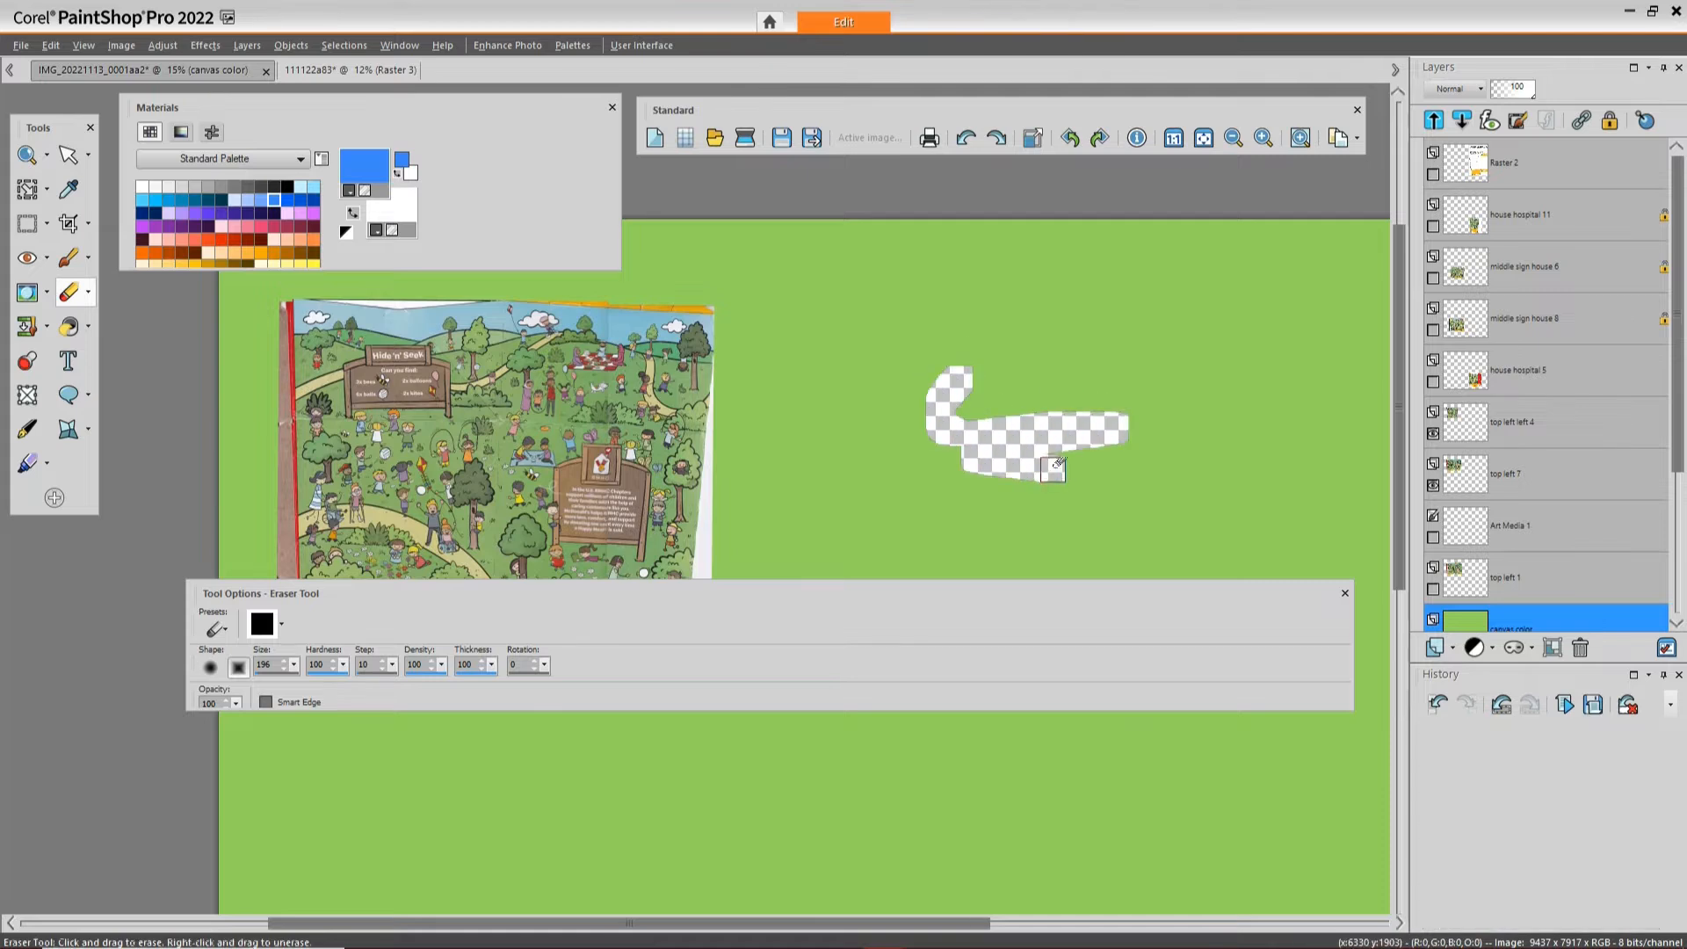
left_click(966, 144)
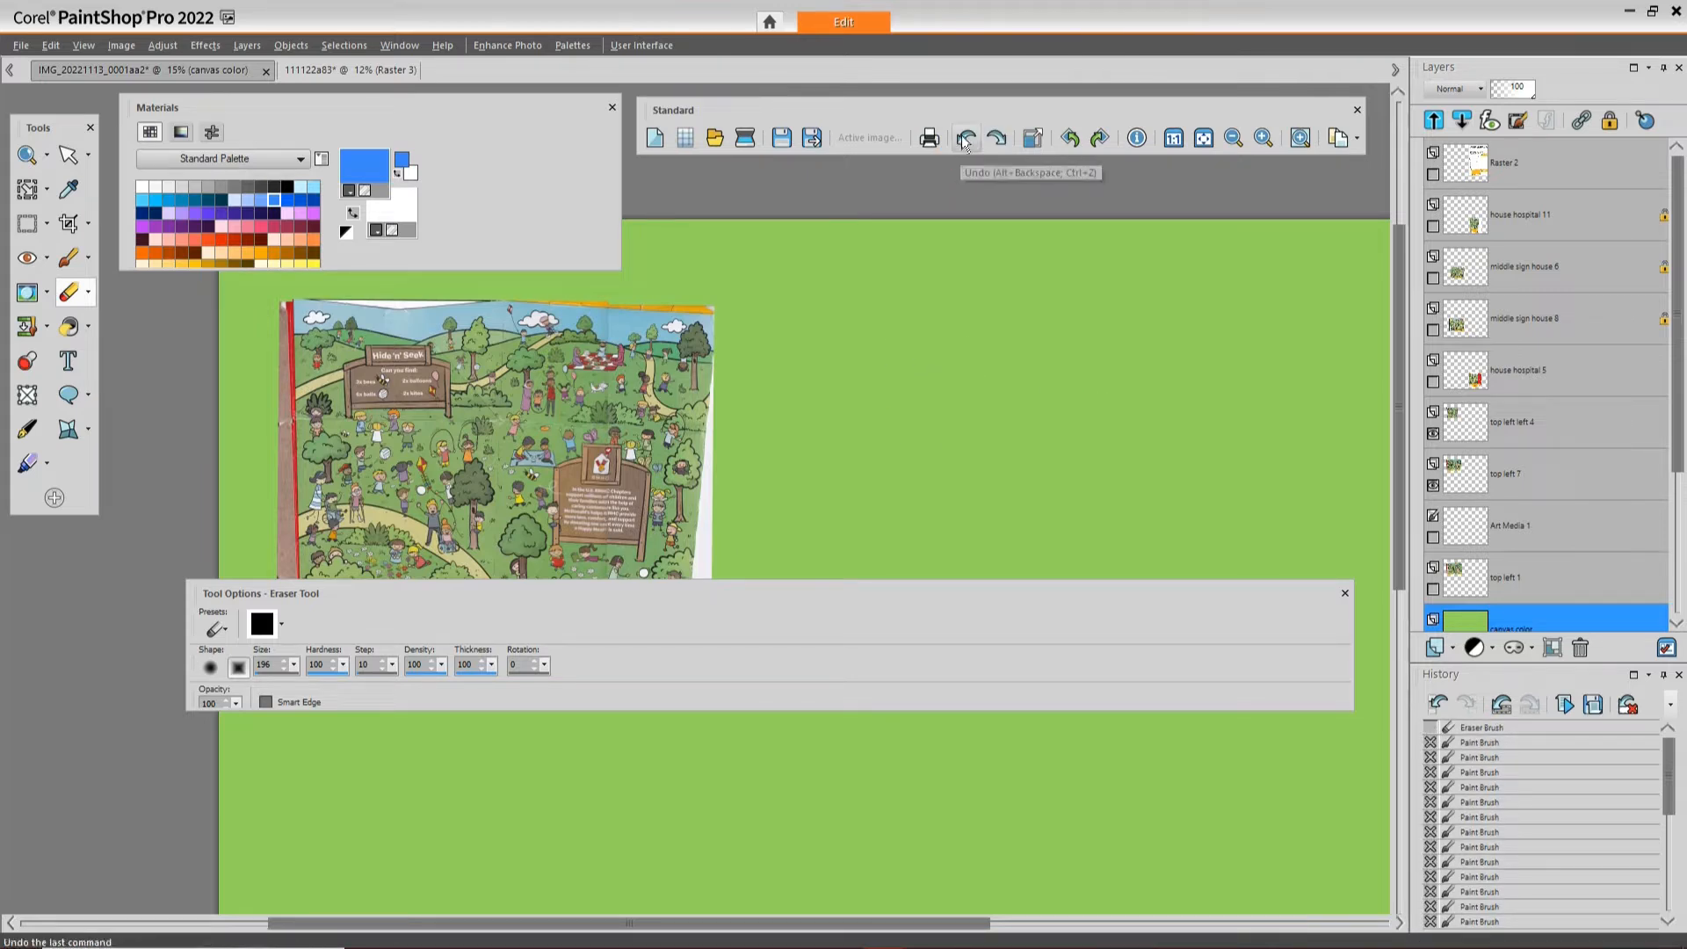
Dock the Standard toolbar beneath the menu bar and erase an S-shaped stroke from the green canvas, undoing and redoing it once
left_click_drag(949, 110, 959, 51)
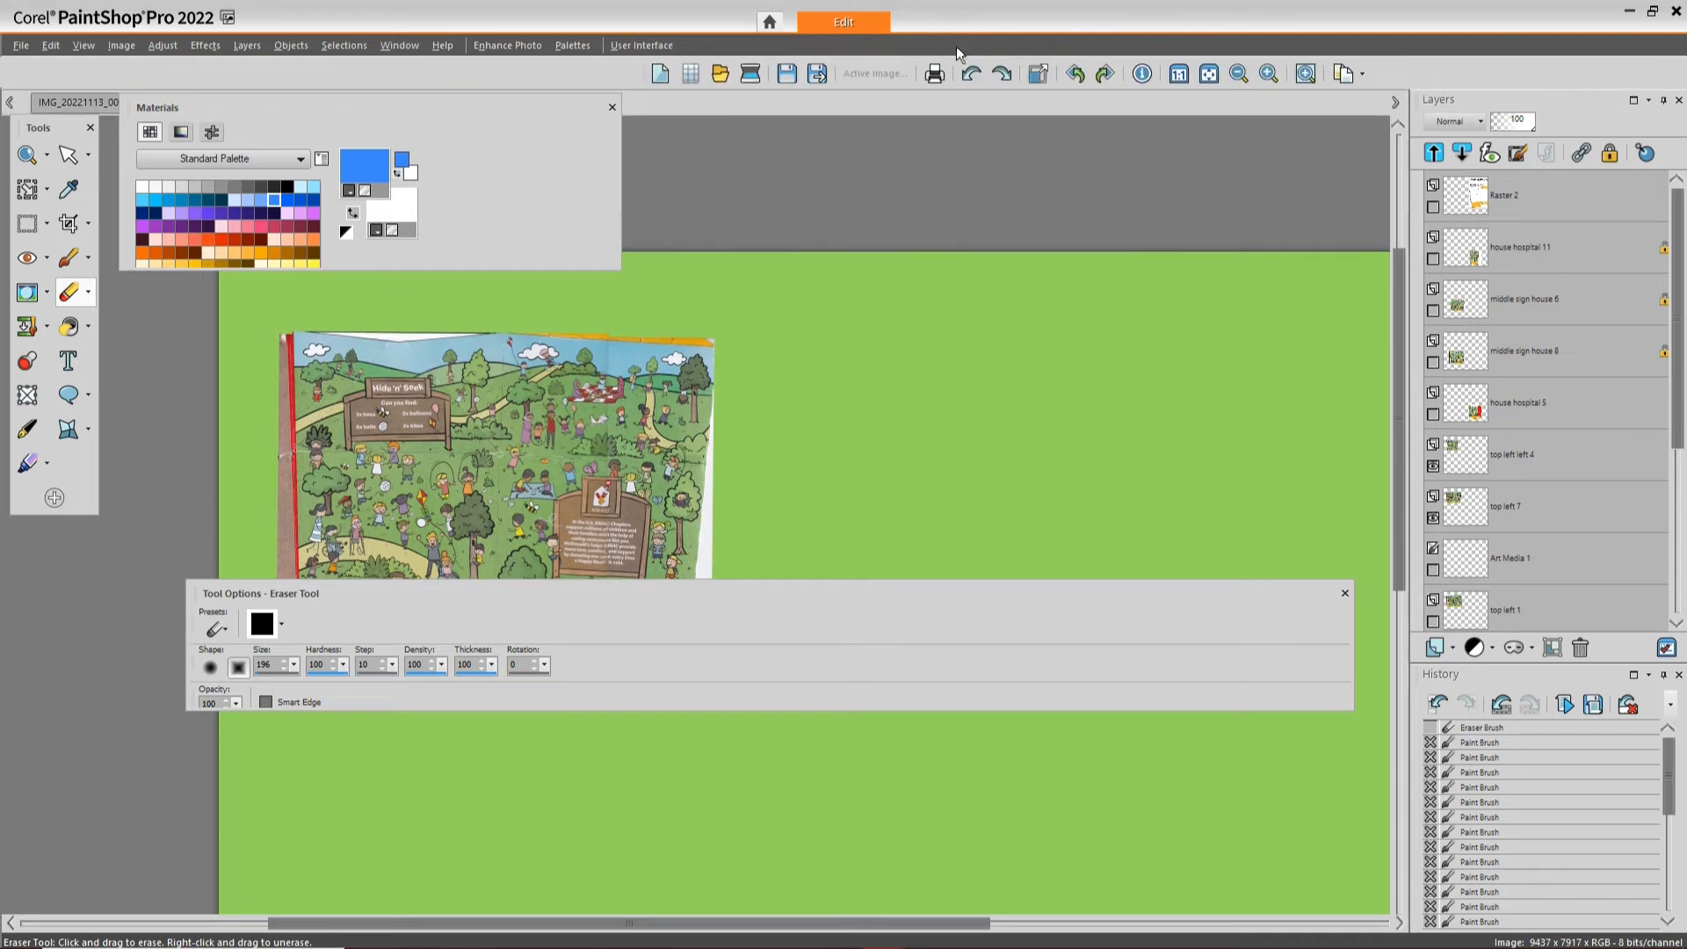
left_click_drag(971, 318, 989, 435)
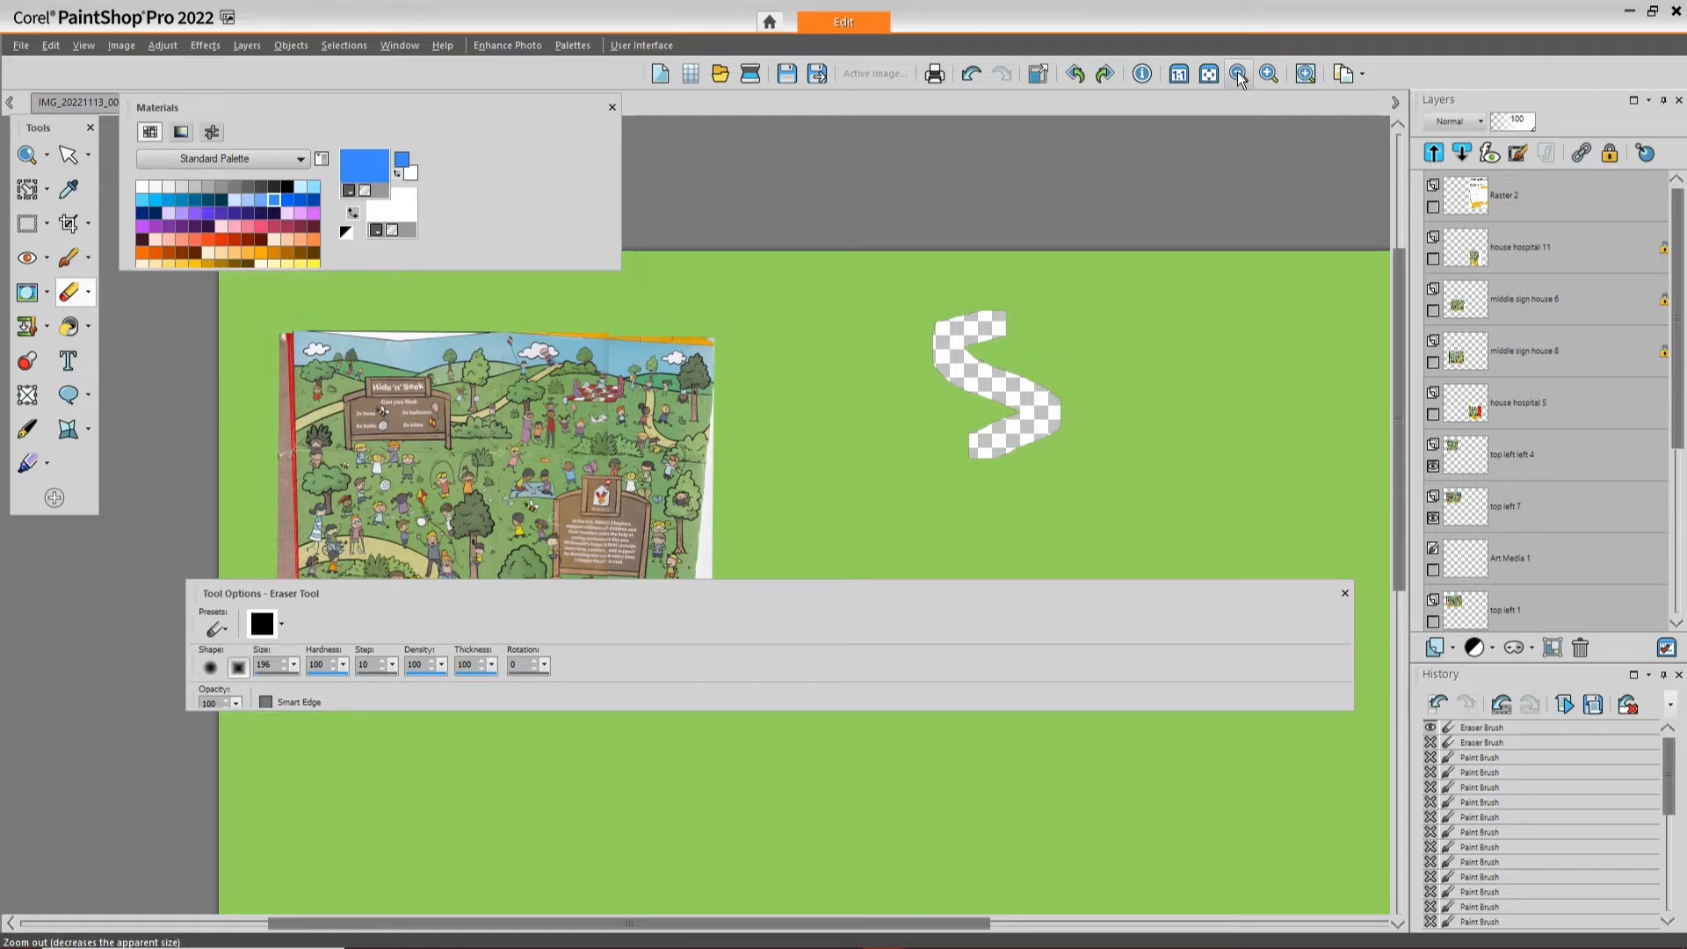
left_click(970, 77)
left_click(1002, 76)
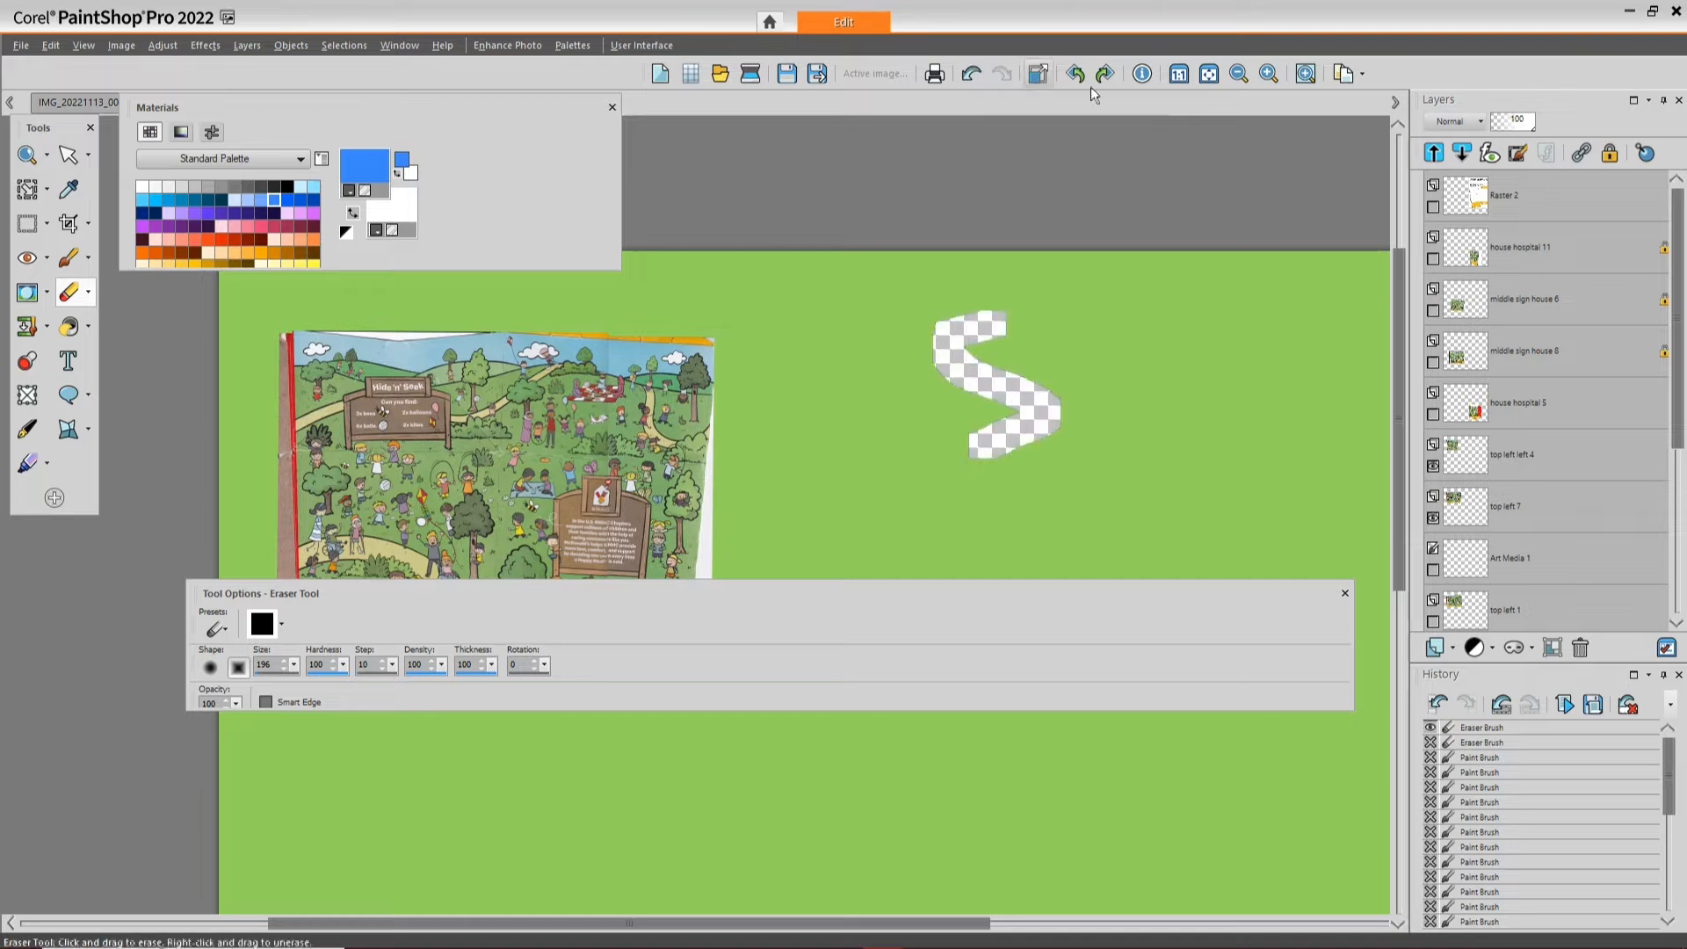
left_click(1346, 73)
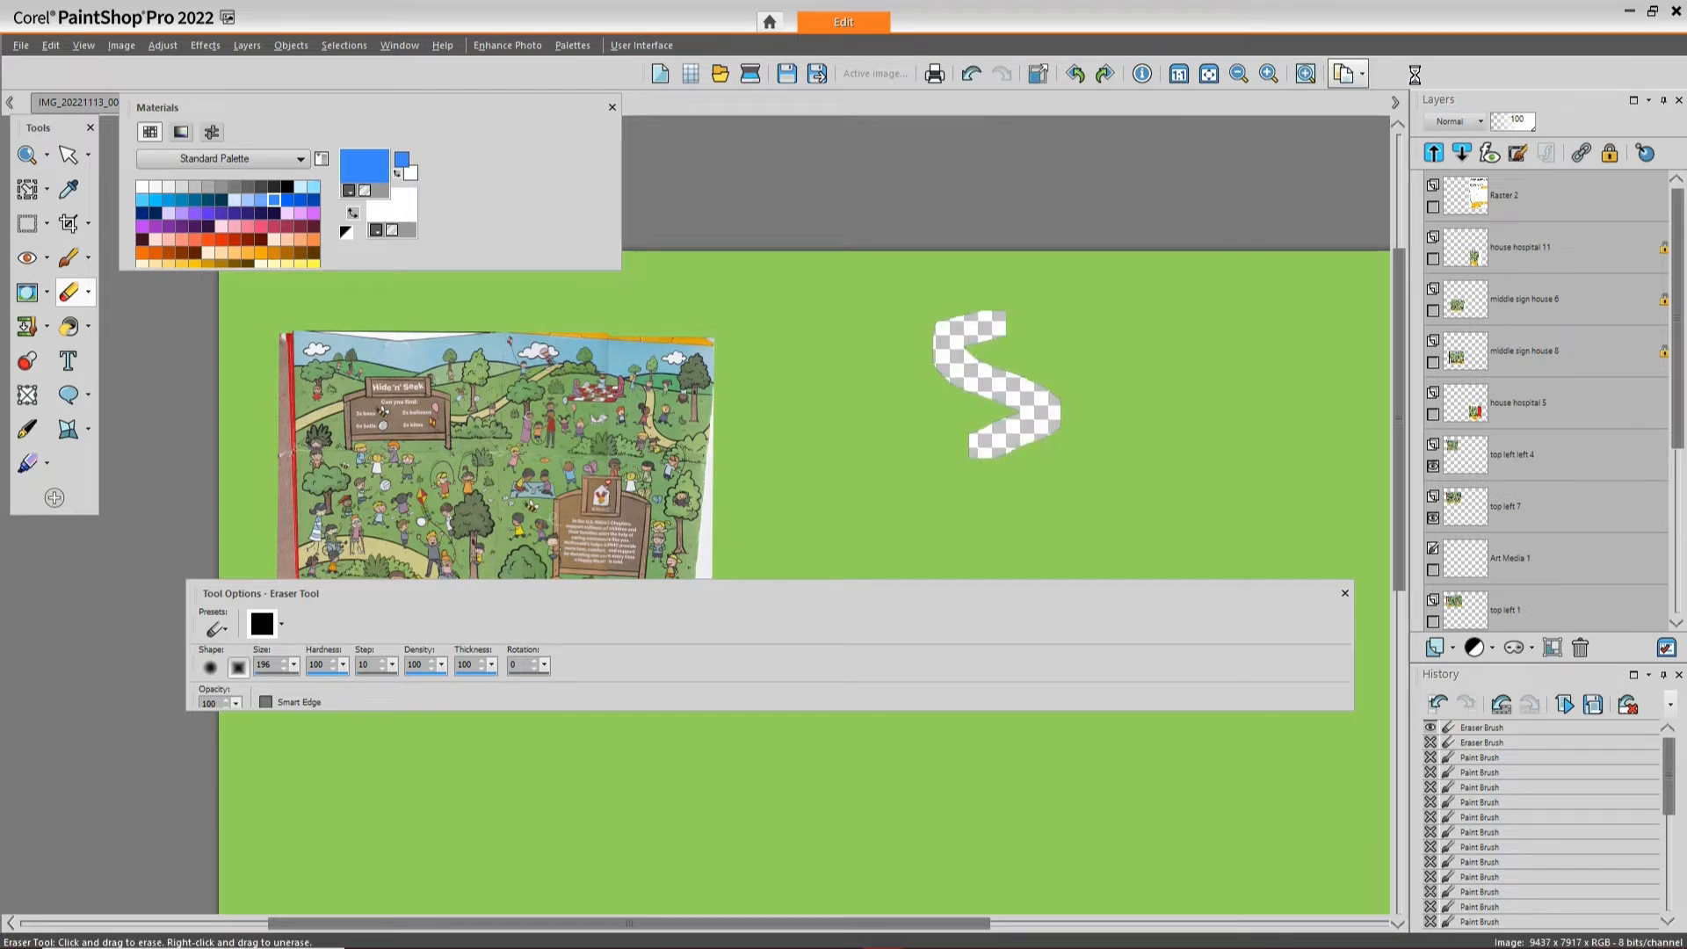
left_click(1362, 74)
left_click(1441, 59)
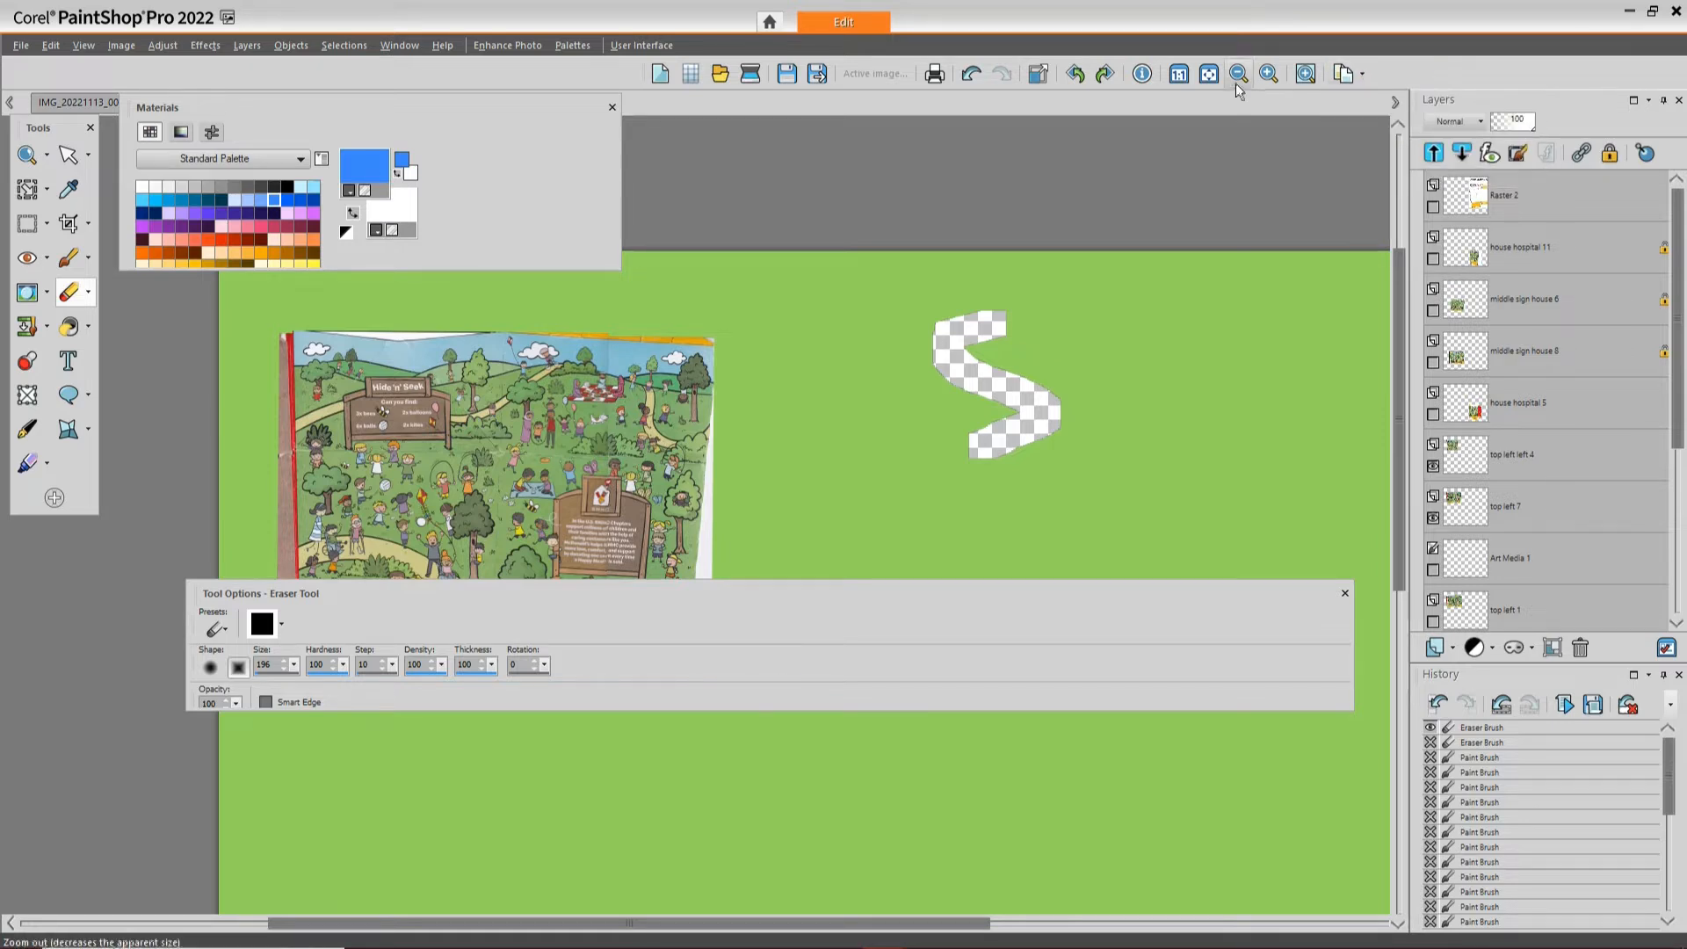
Reposition the Materials and Tool Options palettes and erase a long slanted strip across the green canvas beneath them
left_click_drag(463, 108, 713, 126)
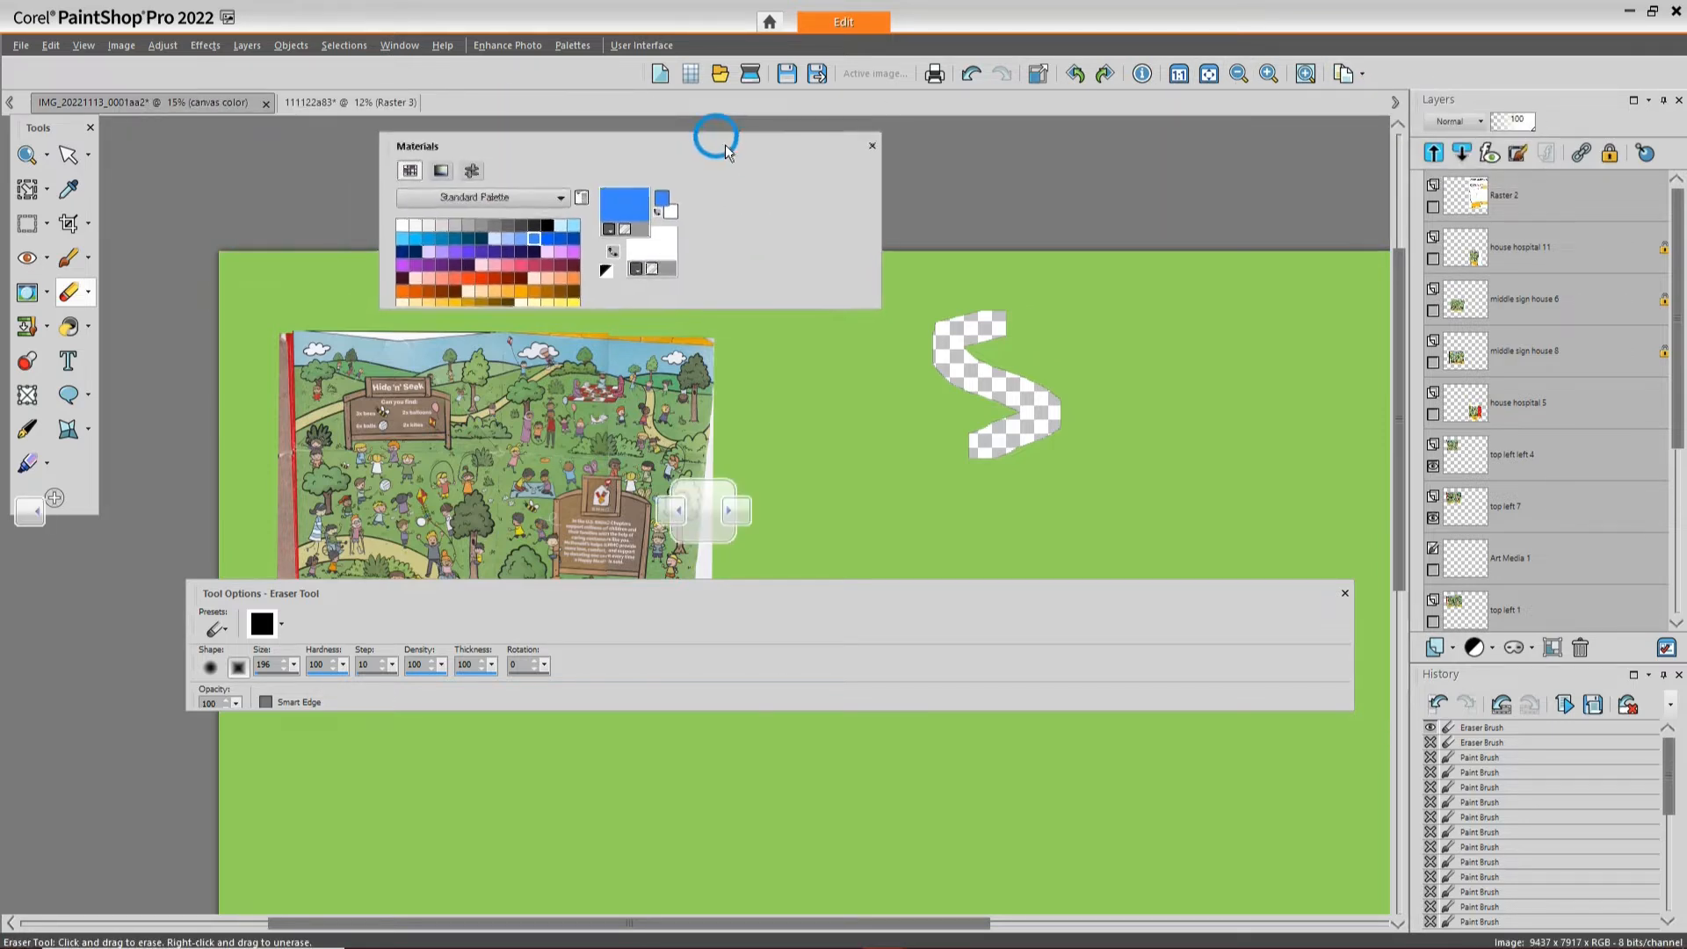
left_click_drag(351, 587, 194, 554)
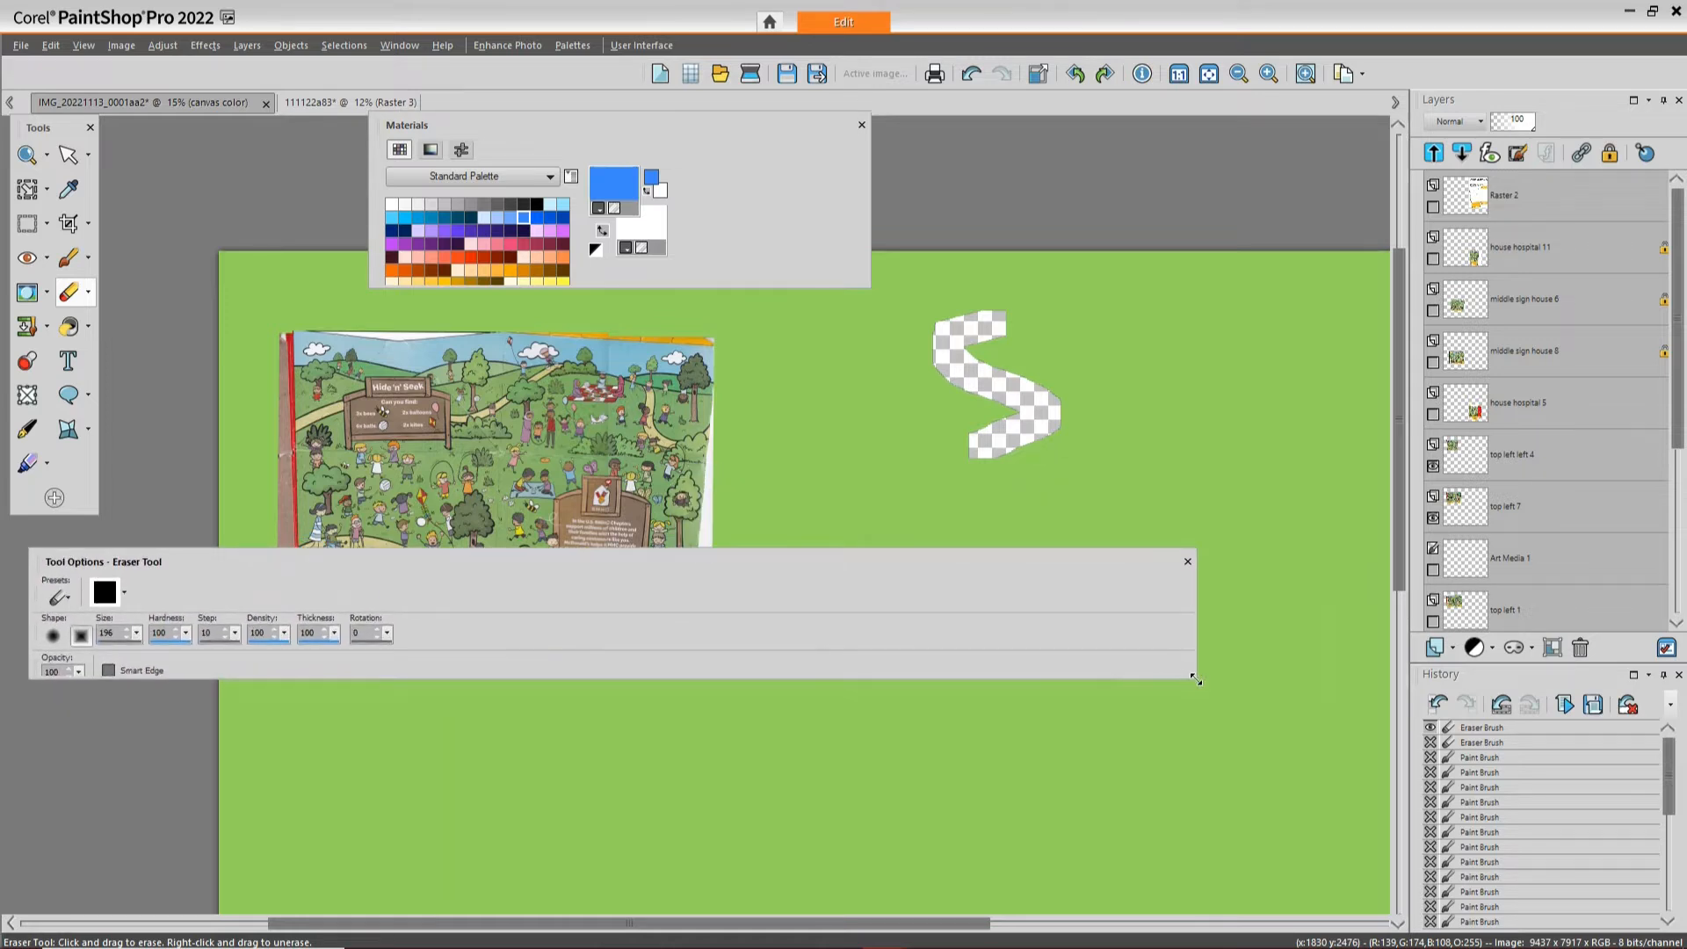
mouse_move(1196, 679)
left_mouse_down()
mouse_move(381, 750)
mouse_move(373, 765)
left_mouse_up()
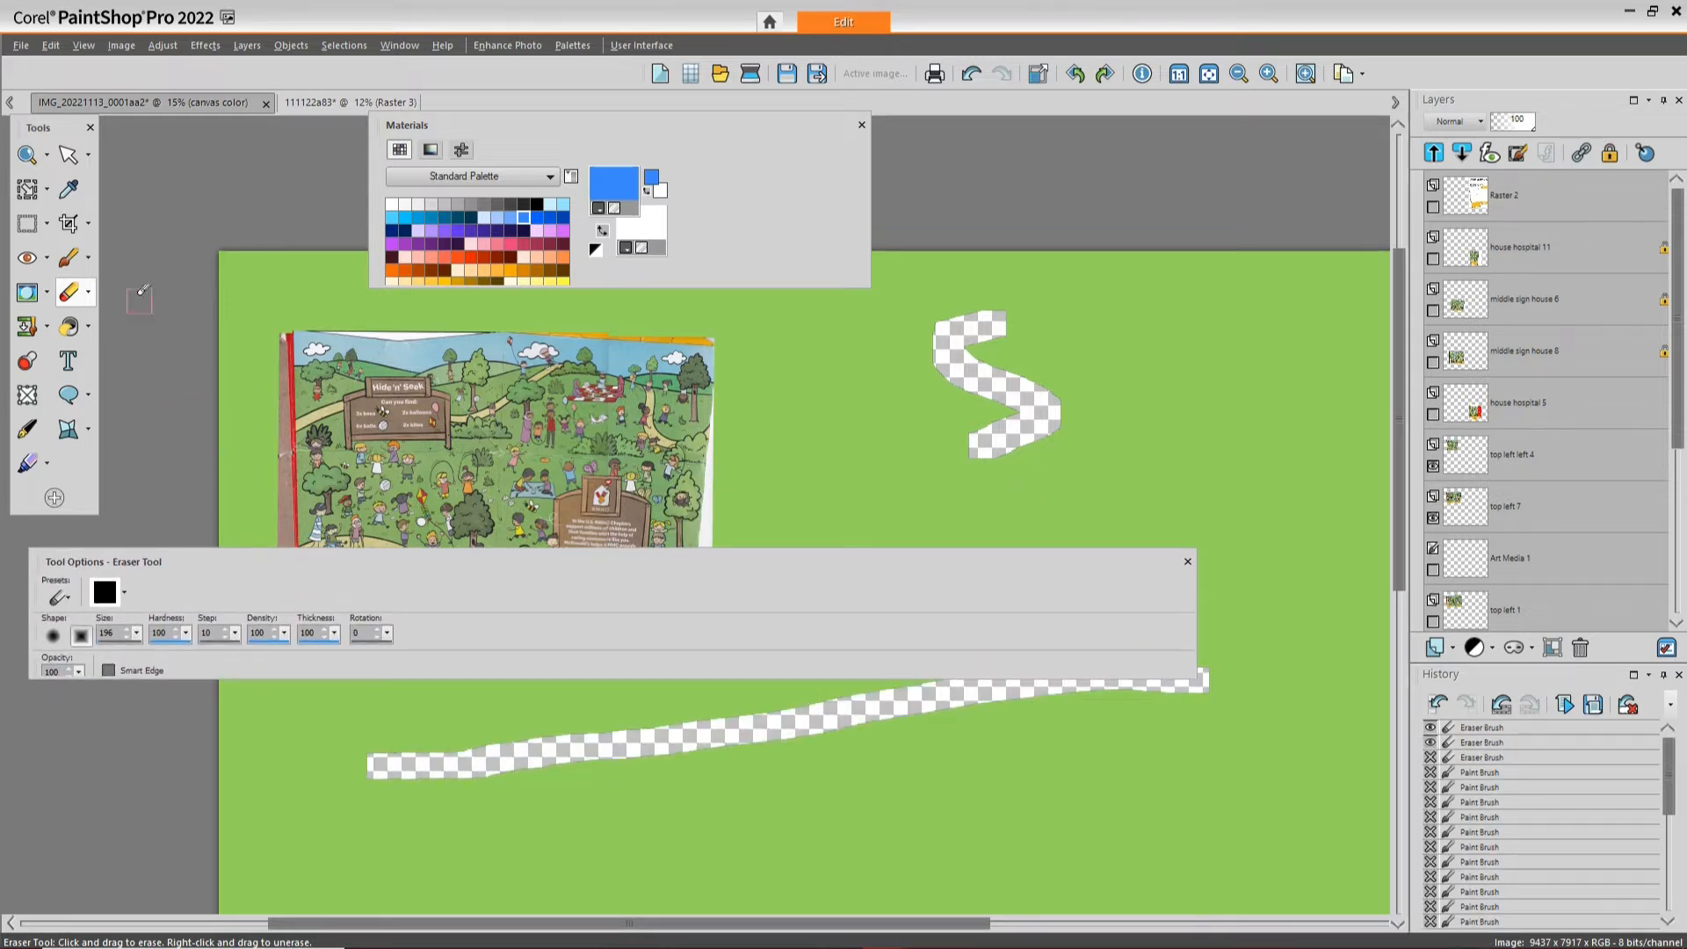
Show the house hospital 5 layer and move it with the Pick tool up beside the illustration, over the erased S
left_click(88, 155)
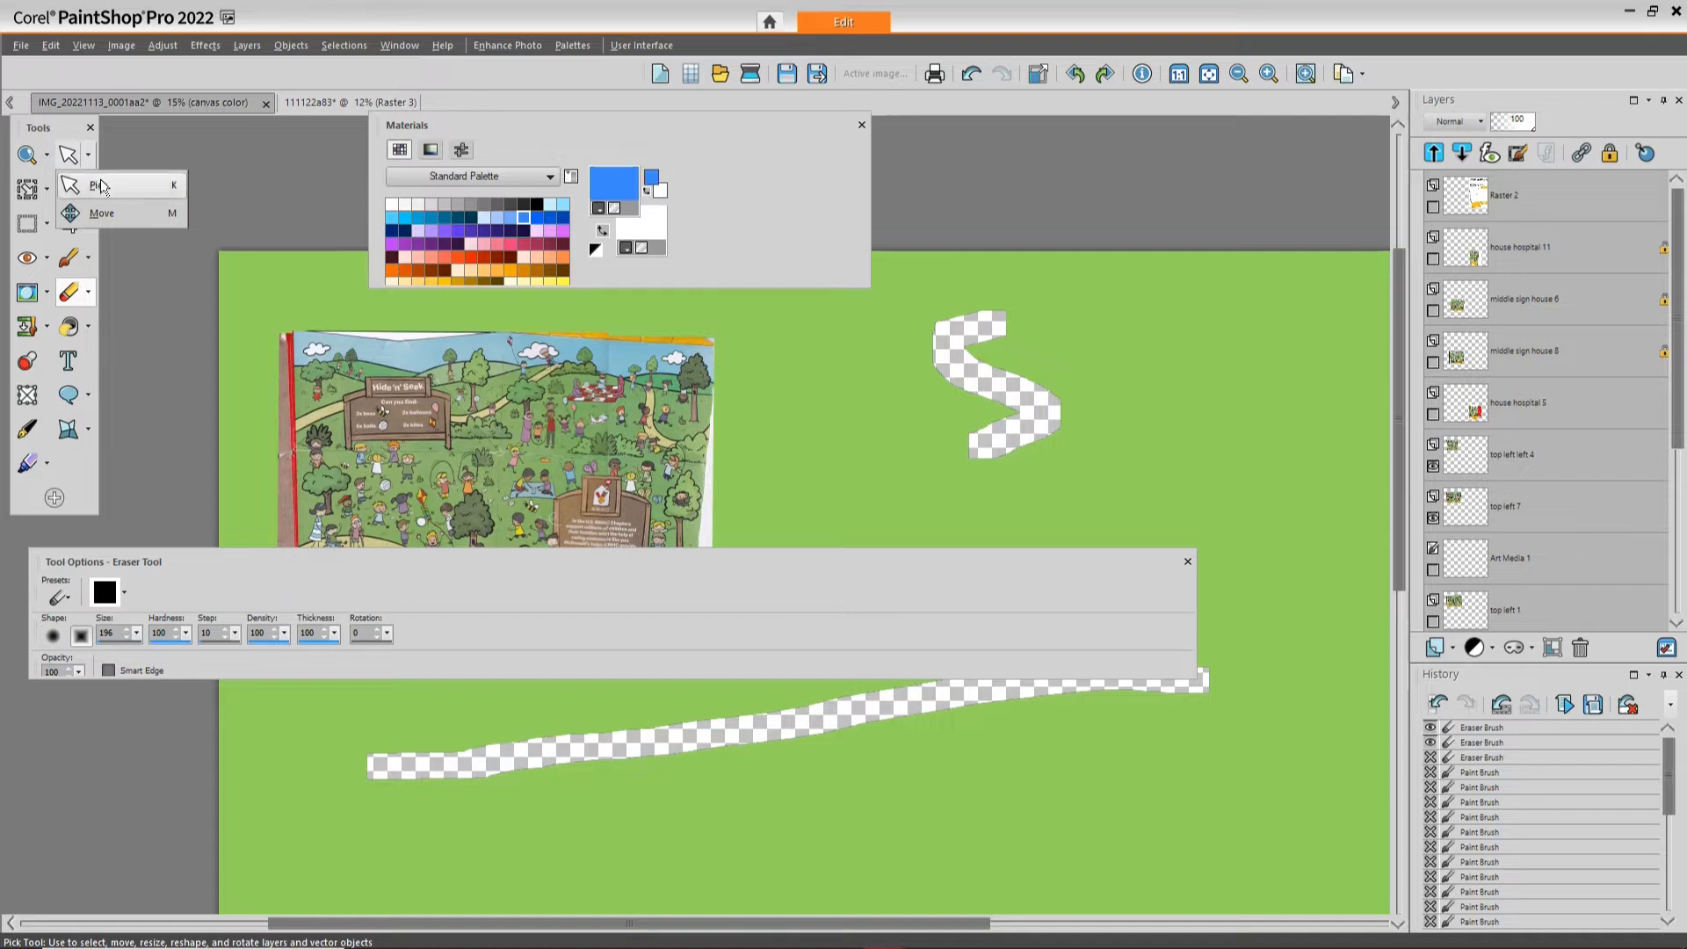
left_click(101, 185)
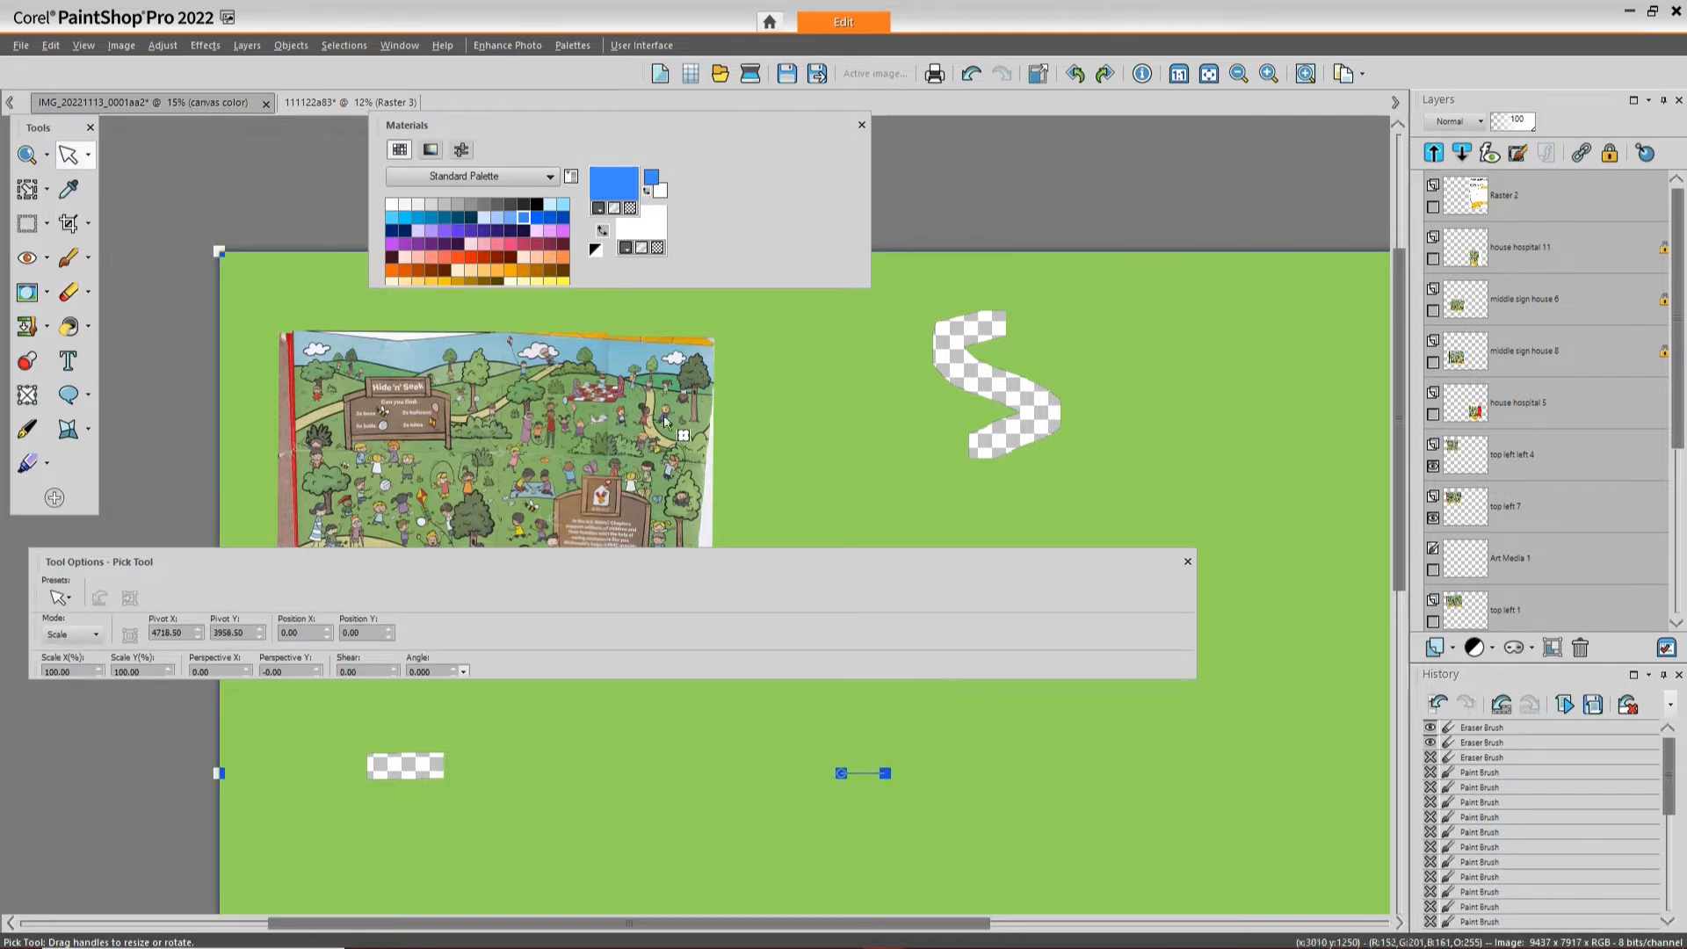
left_click(1558, 404)
left_click(1433, 414)
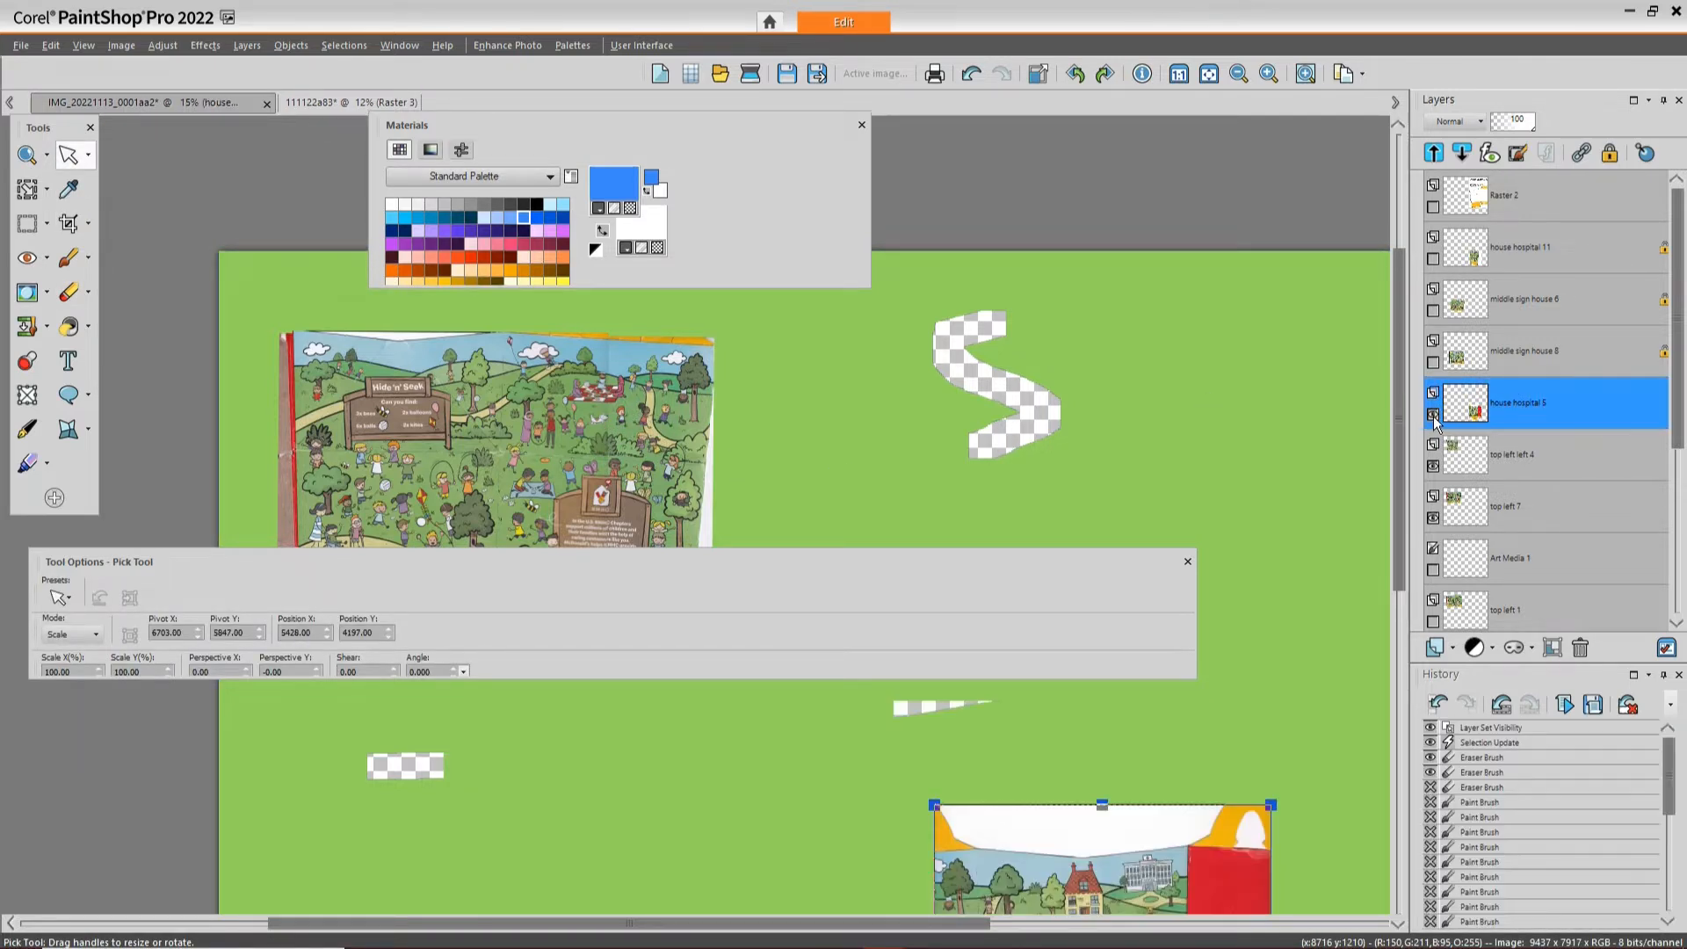
left_click_drag(1217, 831, 1100, 412)
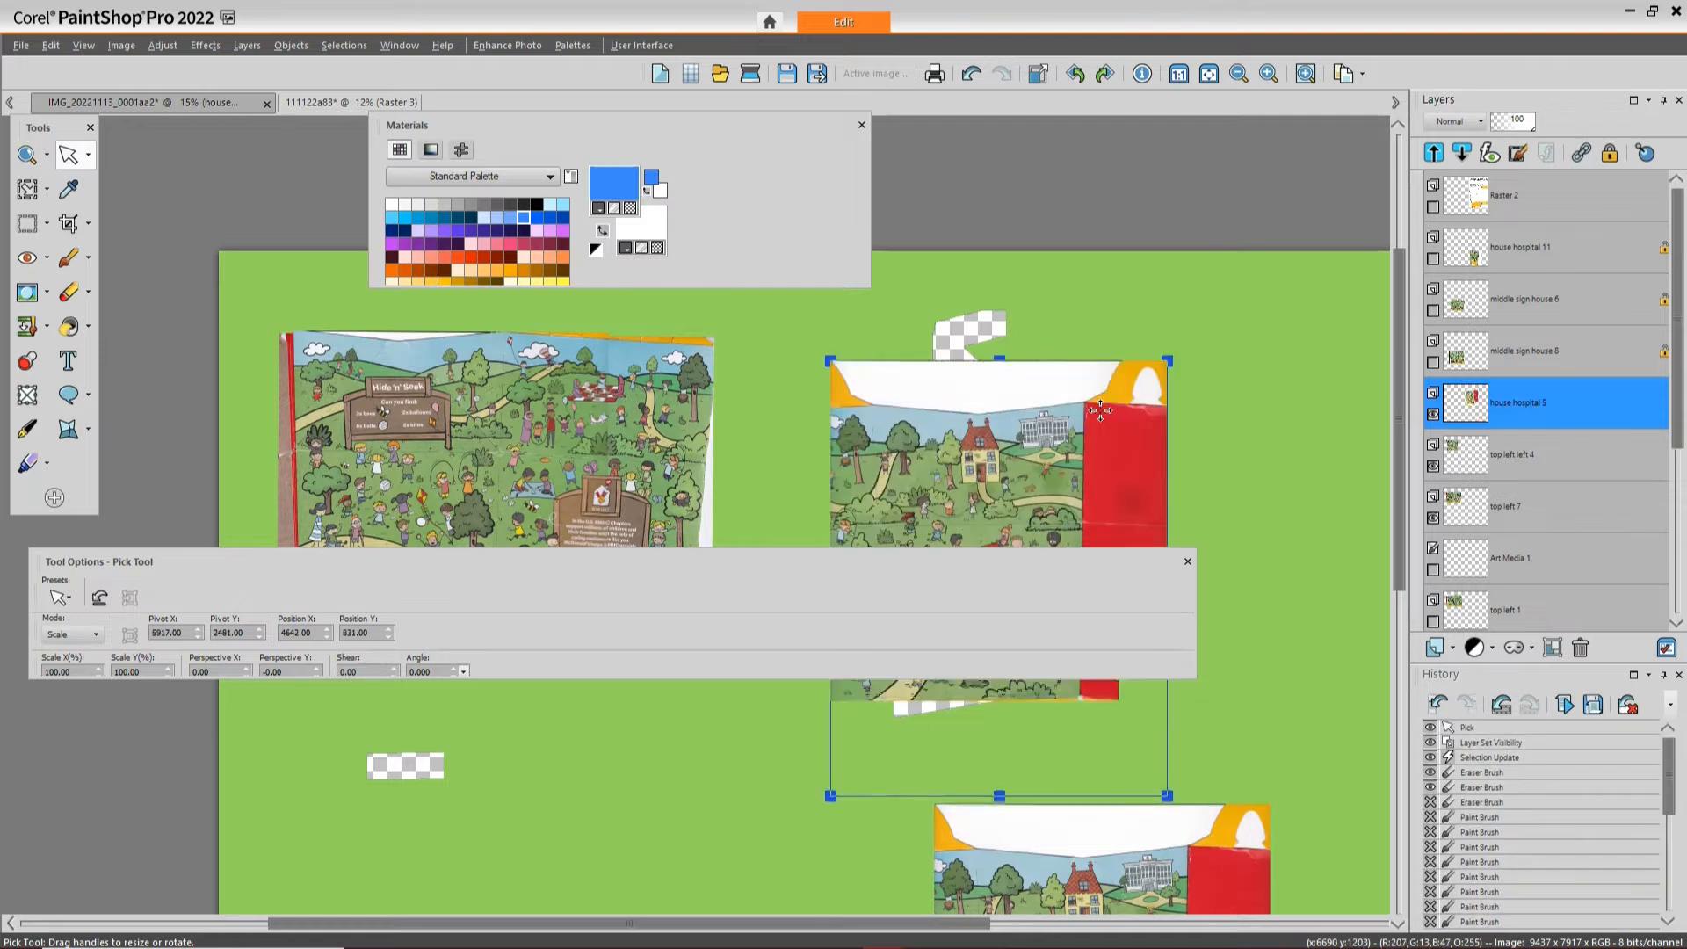
Move the house hospital 5 layer against the illustration with the Pick tool, and shift it away again with the Move tool
left_click_drag(997, 401, 862, 374)
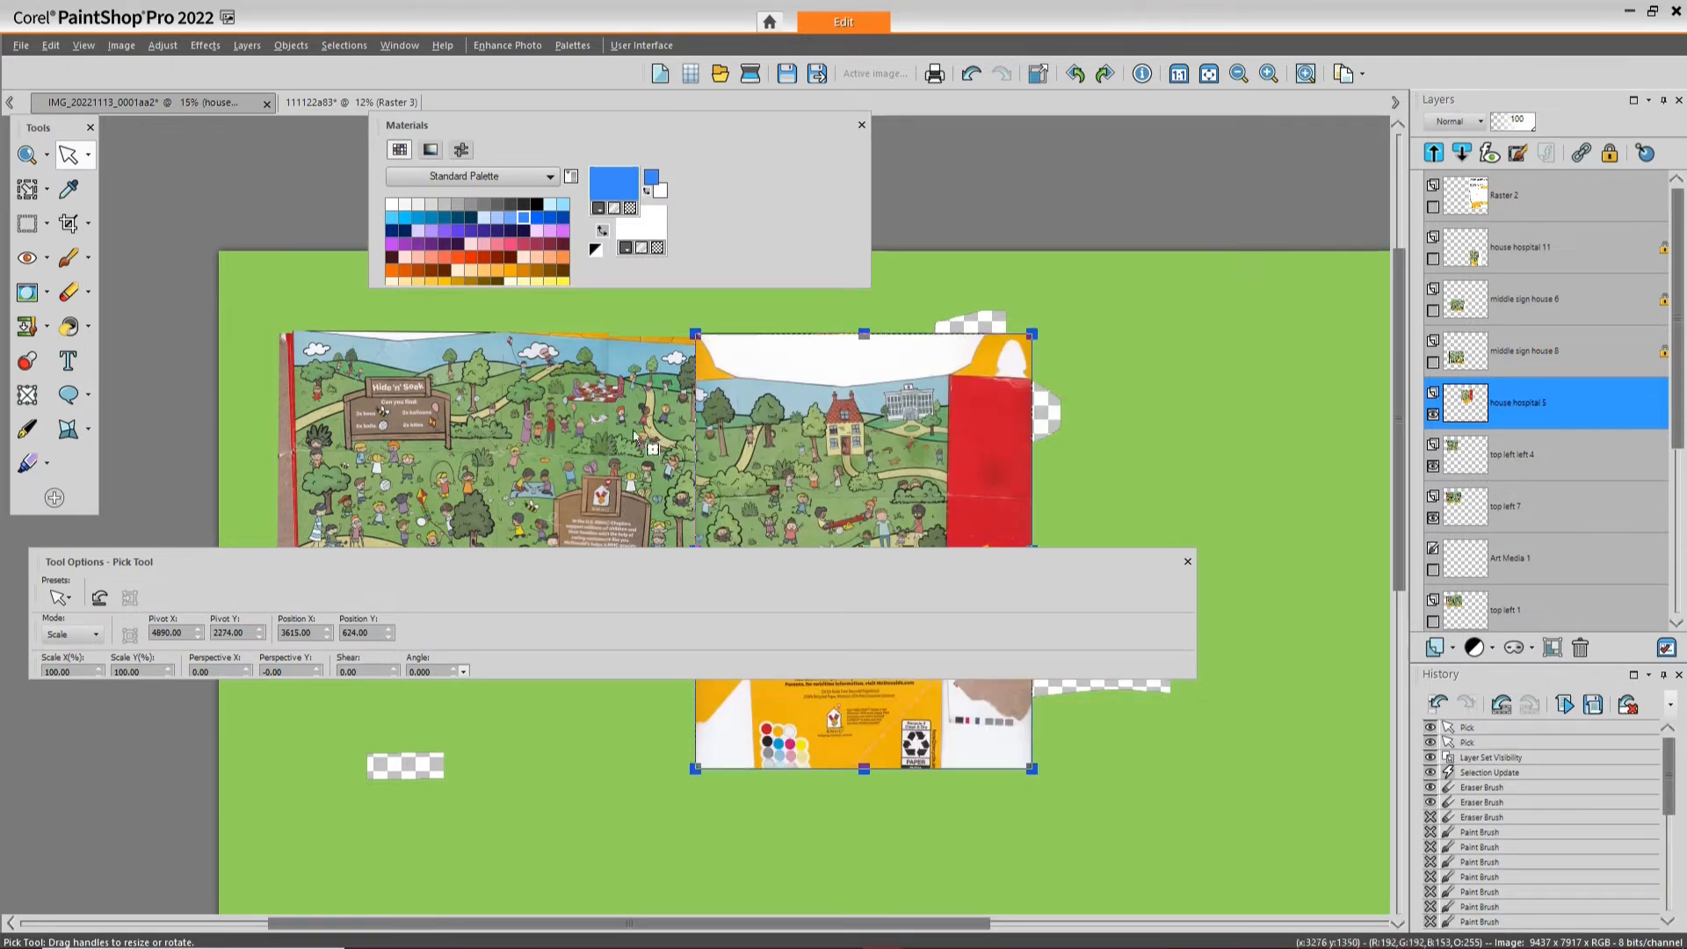
left_click(89, 155)
left_click(114, 213)
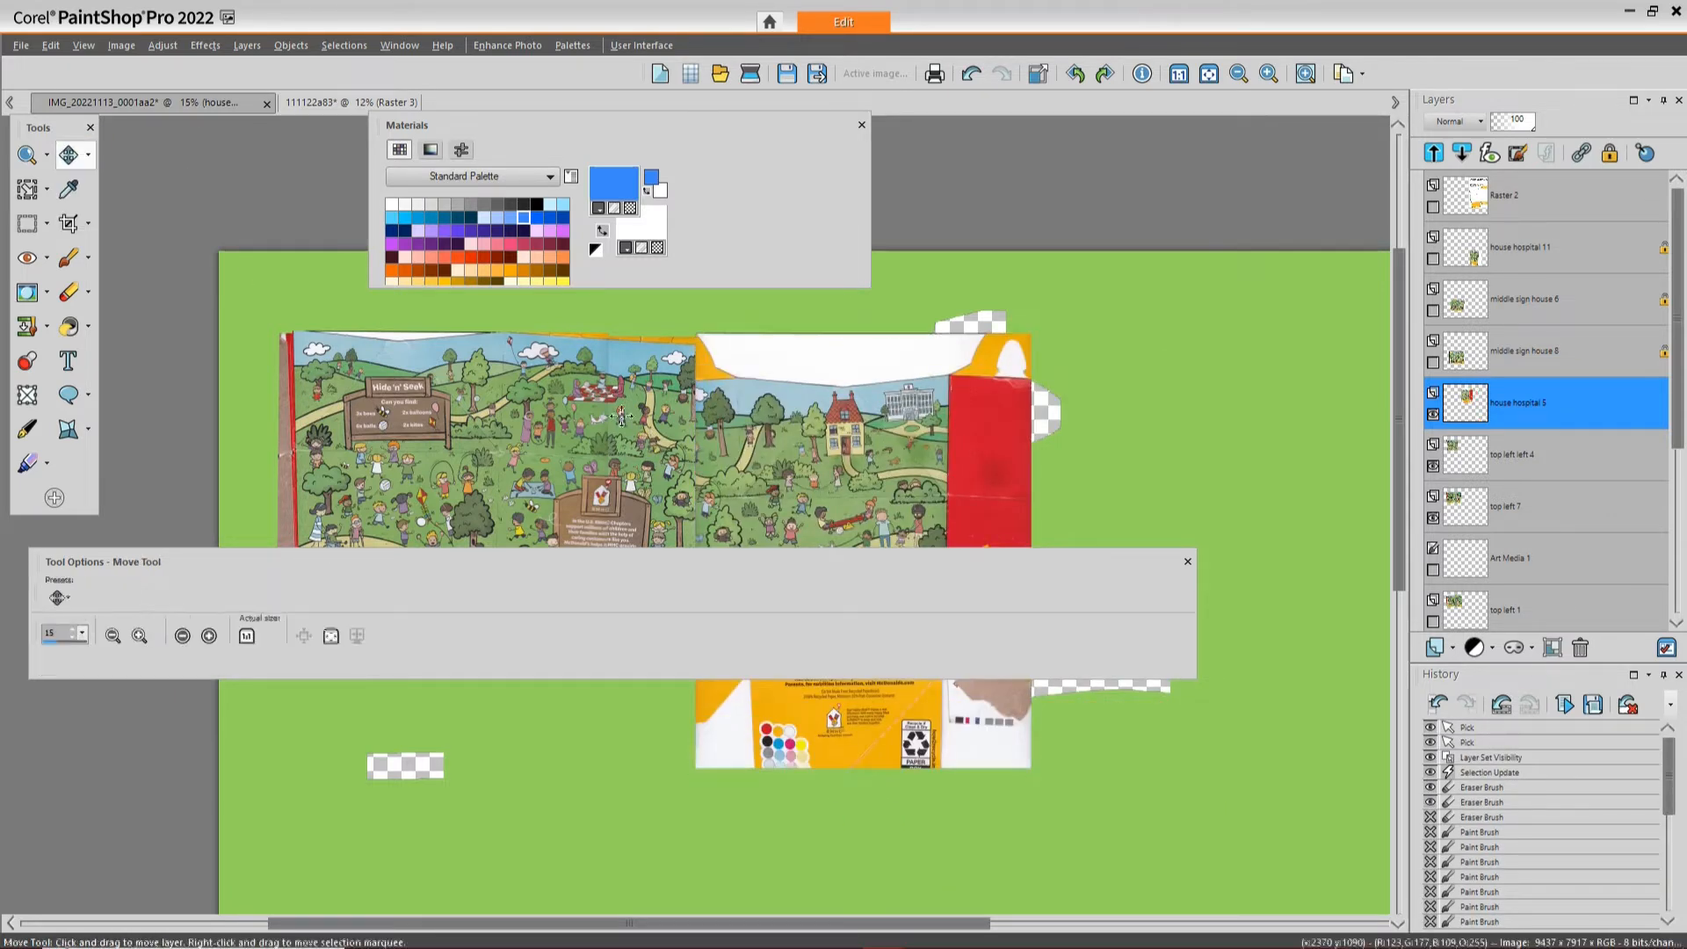
mouse_move(833, 426)
left_mouse_down()
mouse_move(975, 422)
mouse_move(954, 424)
mouse_move(1047, 452)
left_mouse_up()
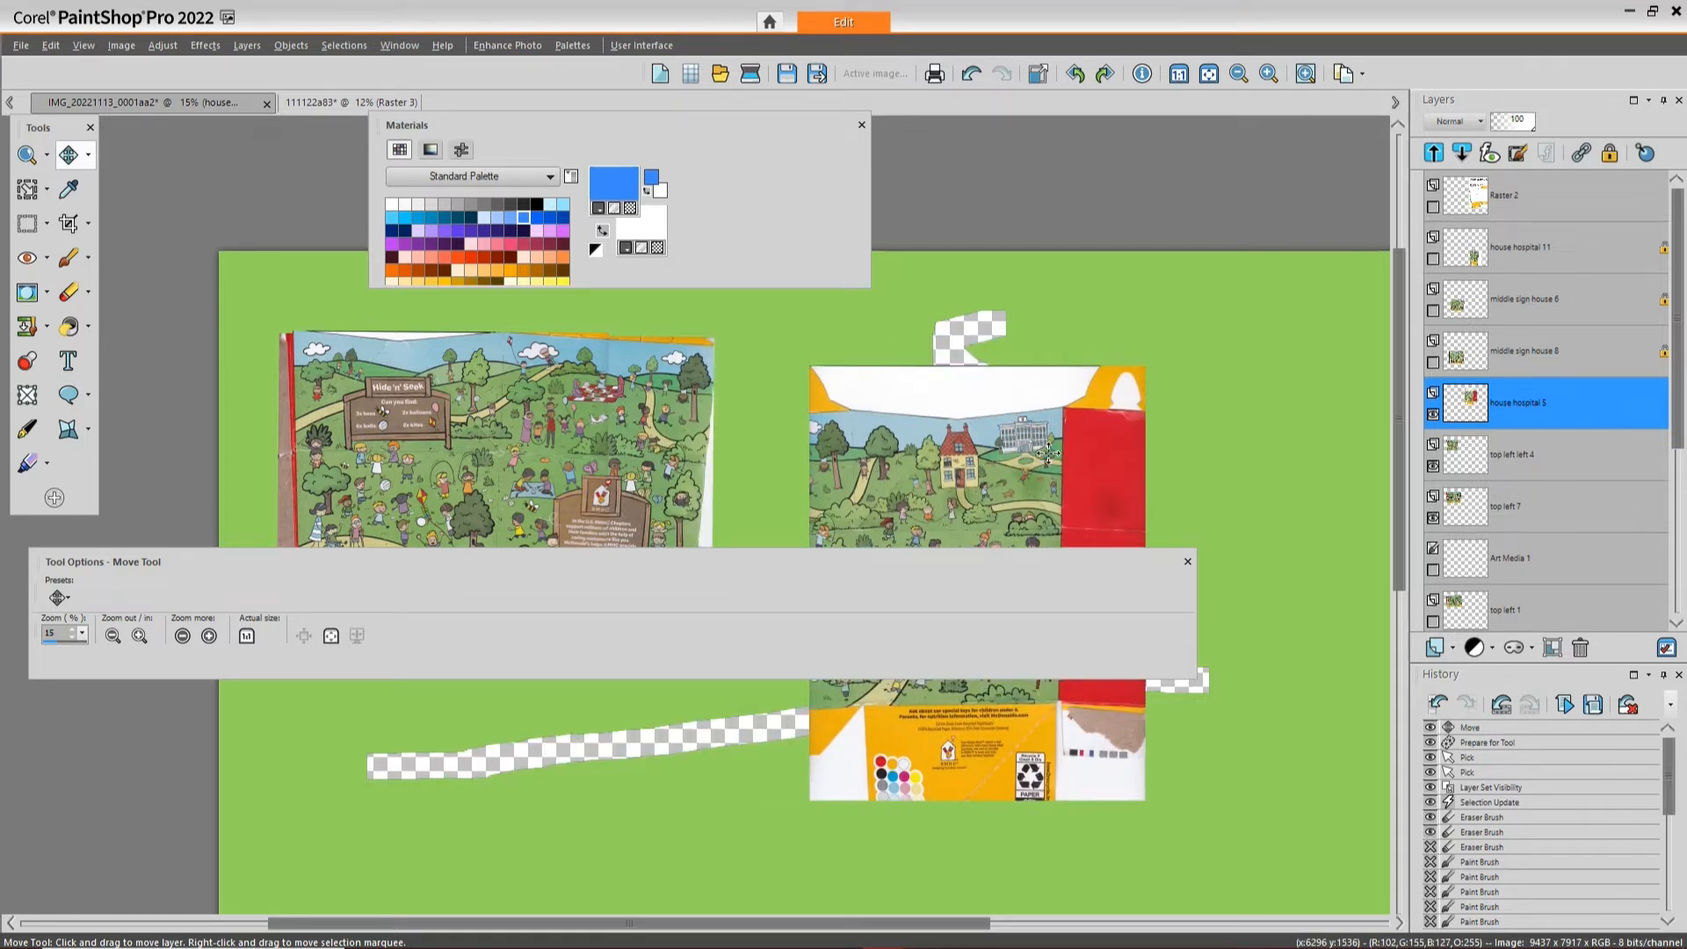
Zoom in on the house hospital 5 scan, zoom back out, and pan across the document with the Pan tool
left_click(28, 156)
left_click(965, 483)
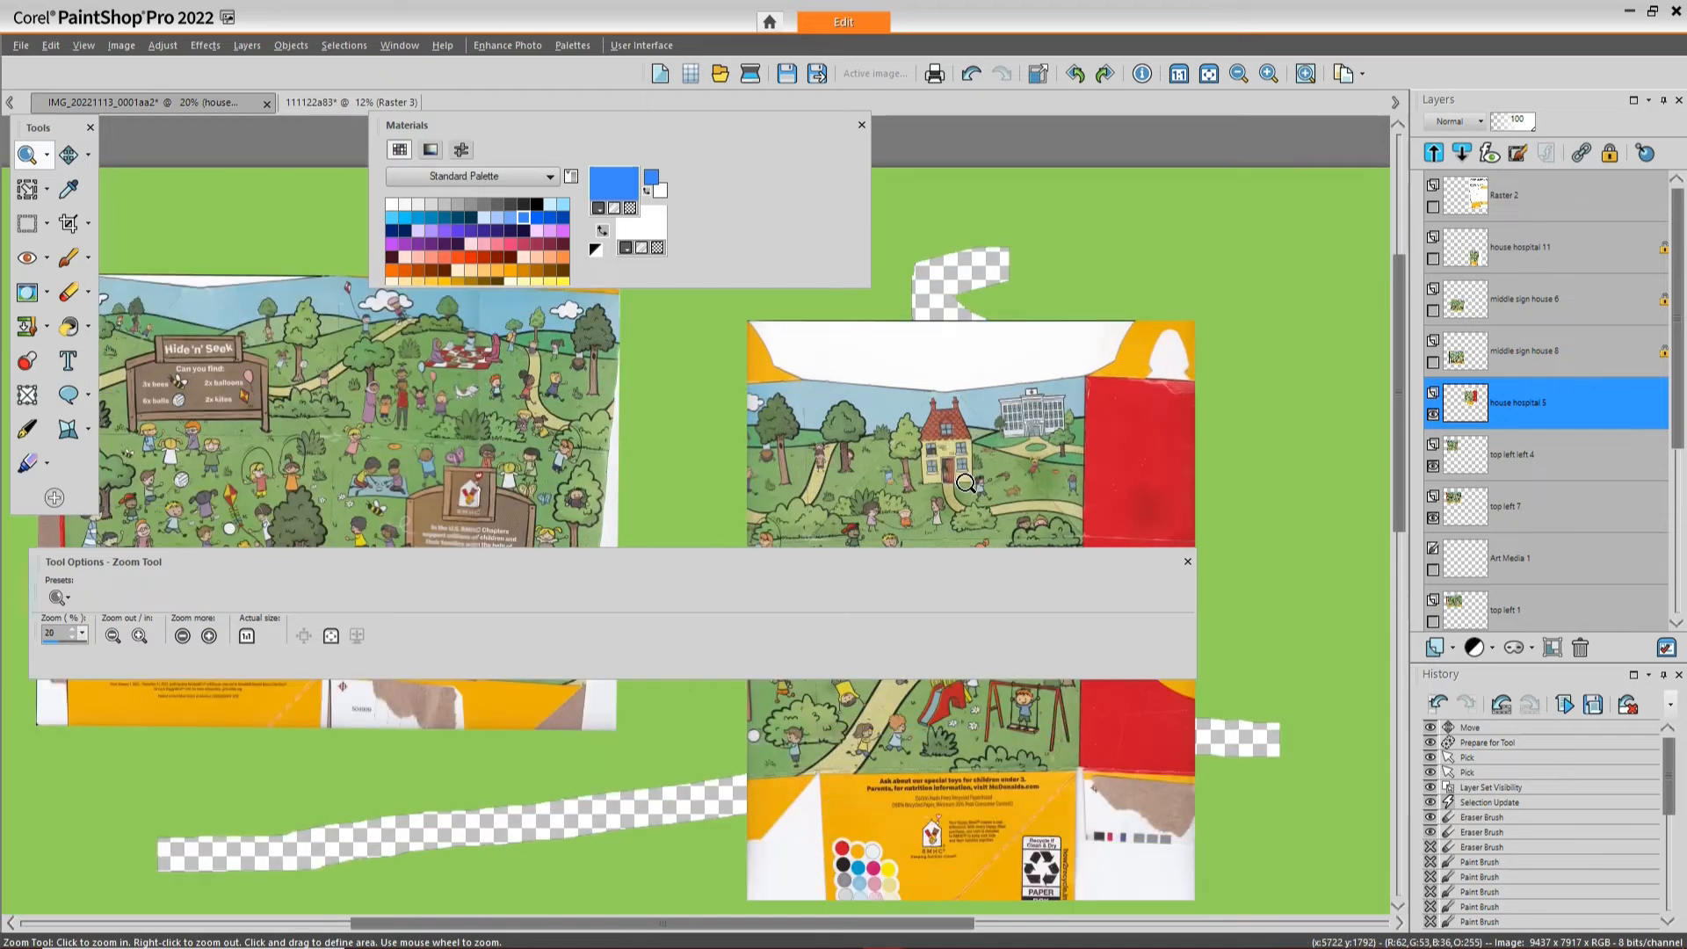
right_click(647, 383)
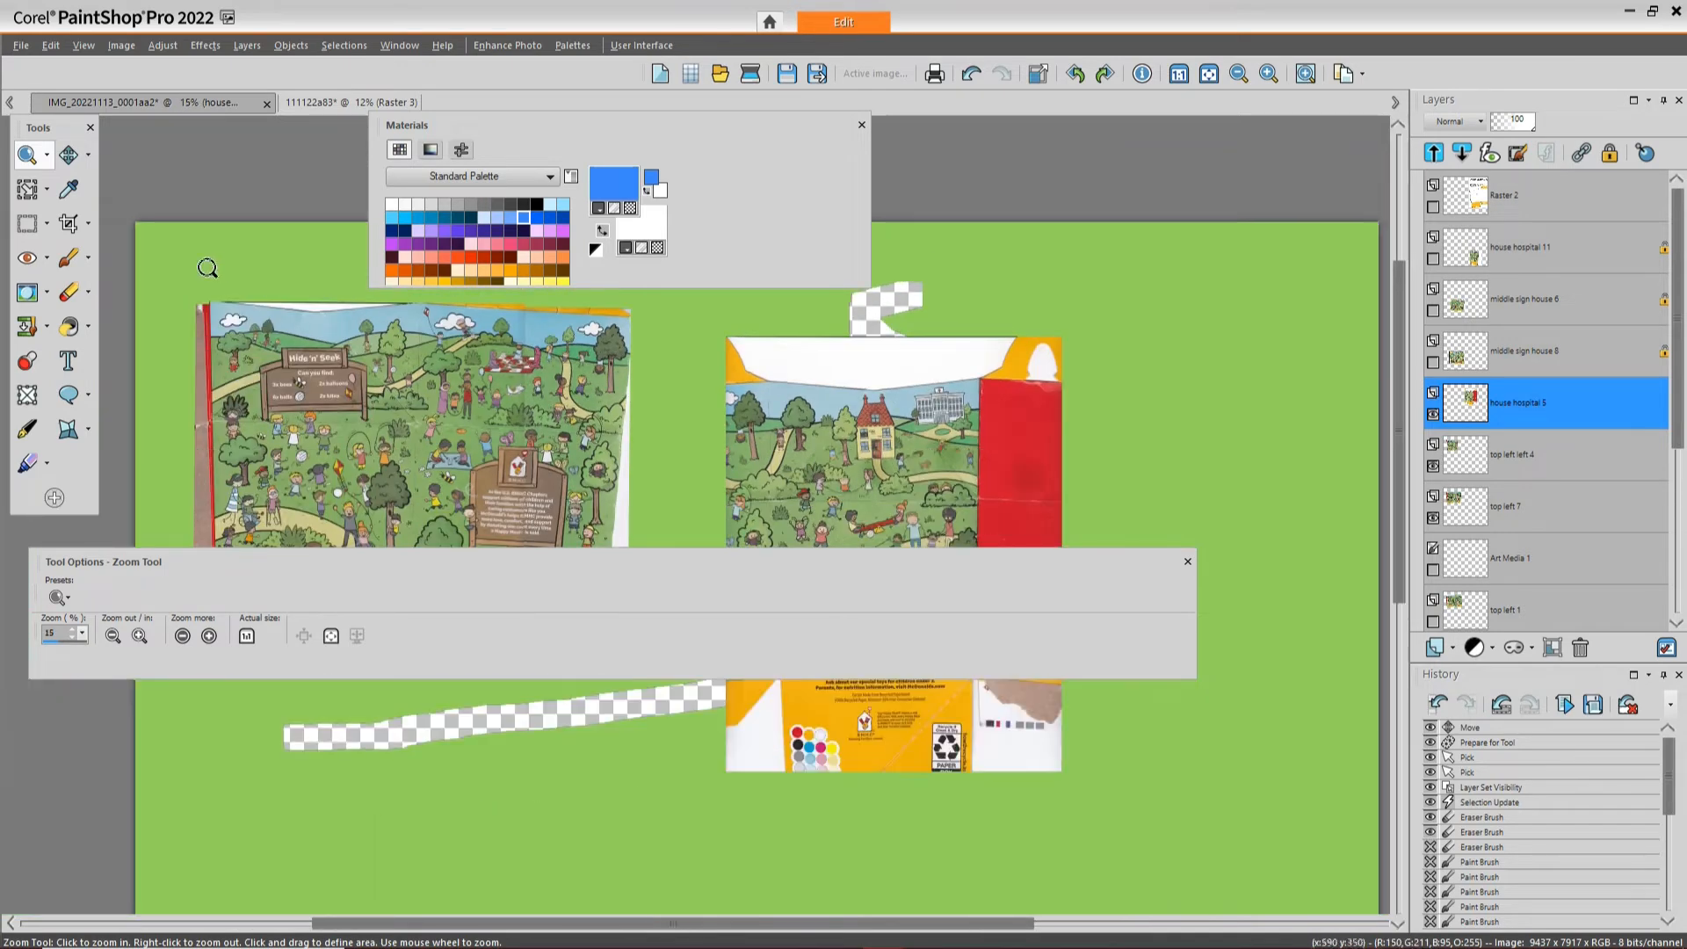
left_click(47, 156)
left_click(61, 183)
left_click_drag(845, 417, 876, 379)
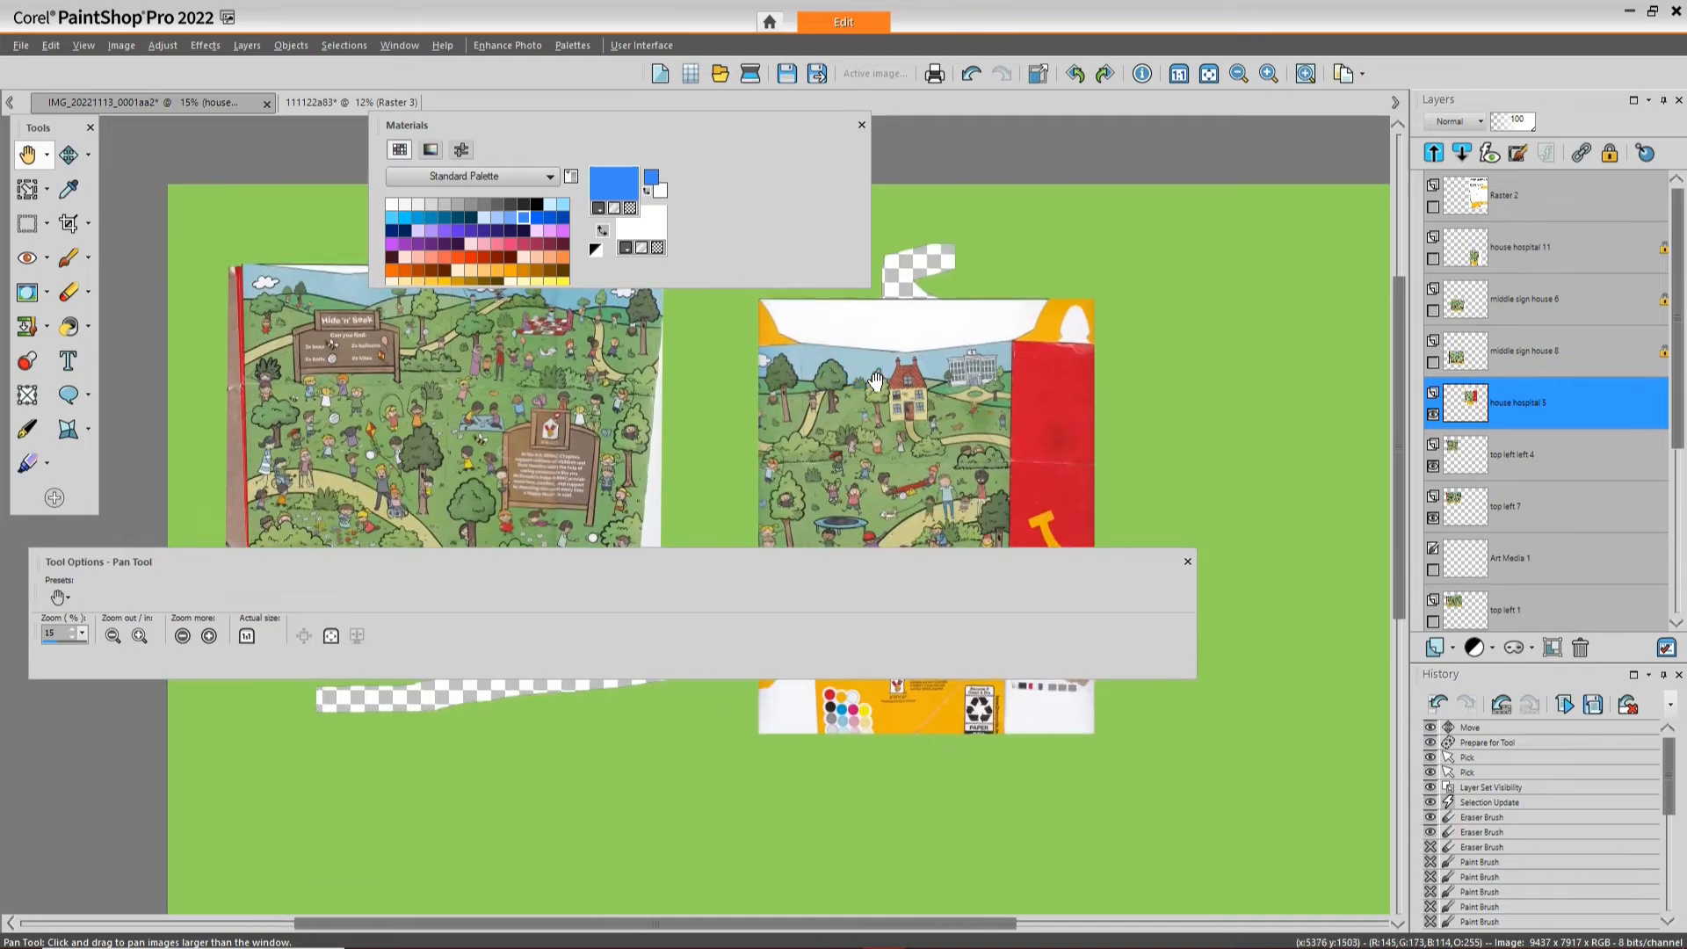
mouse_move(258, 214)
left_click(48, 157)
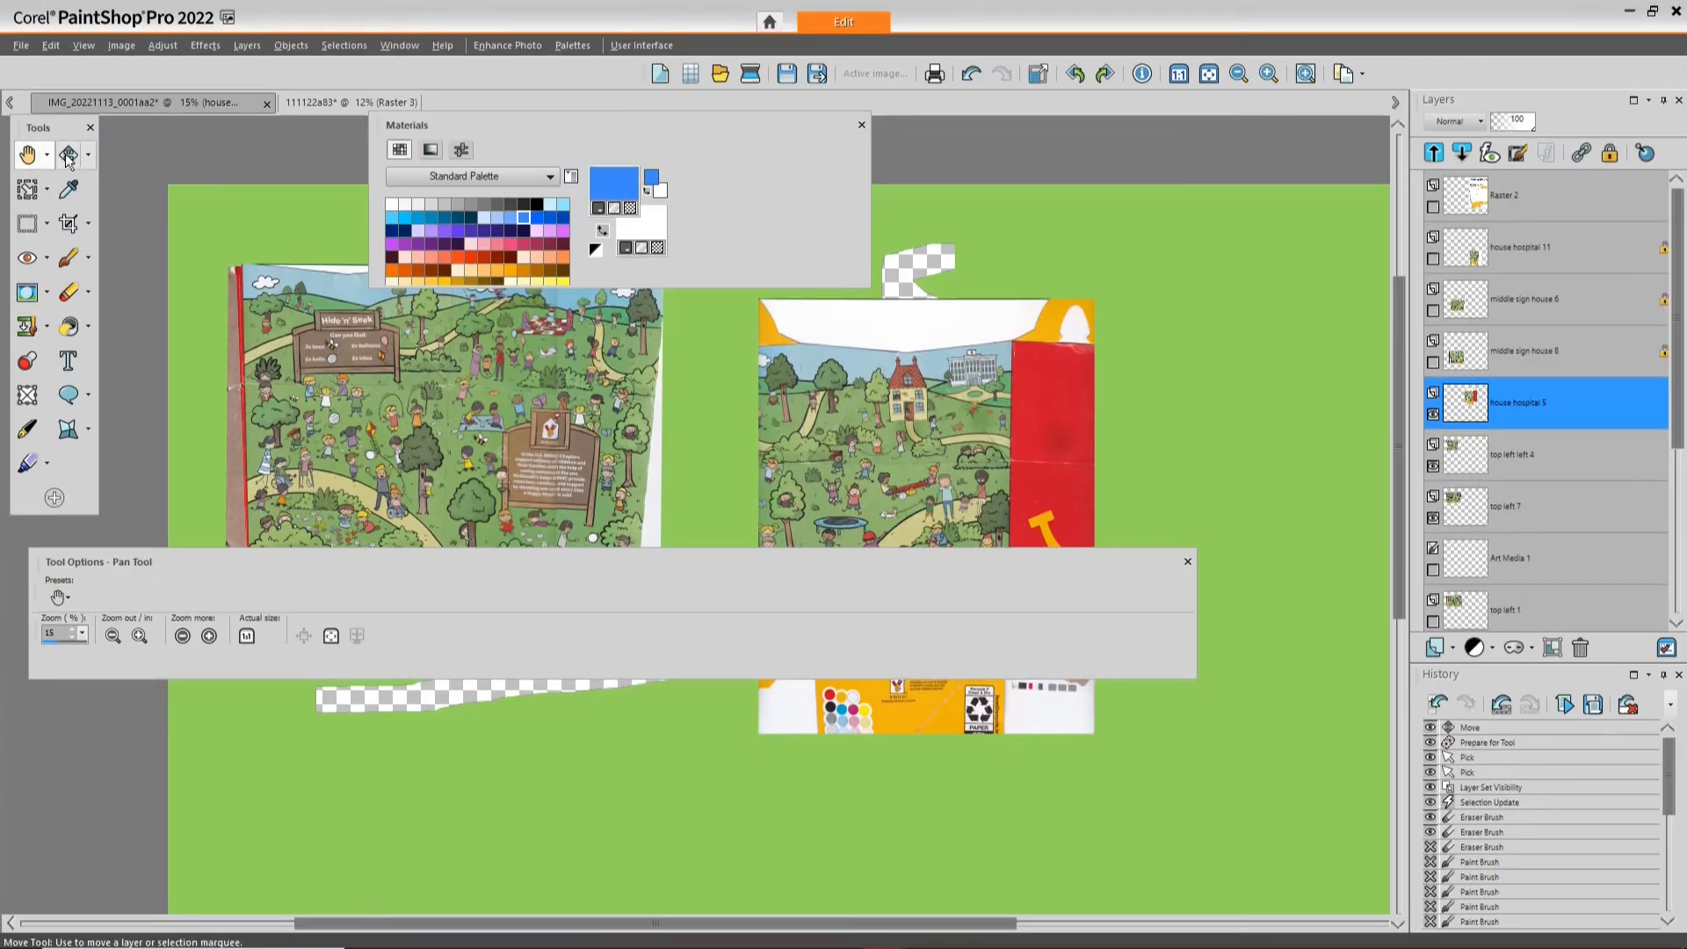
left_click(352, 153)
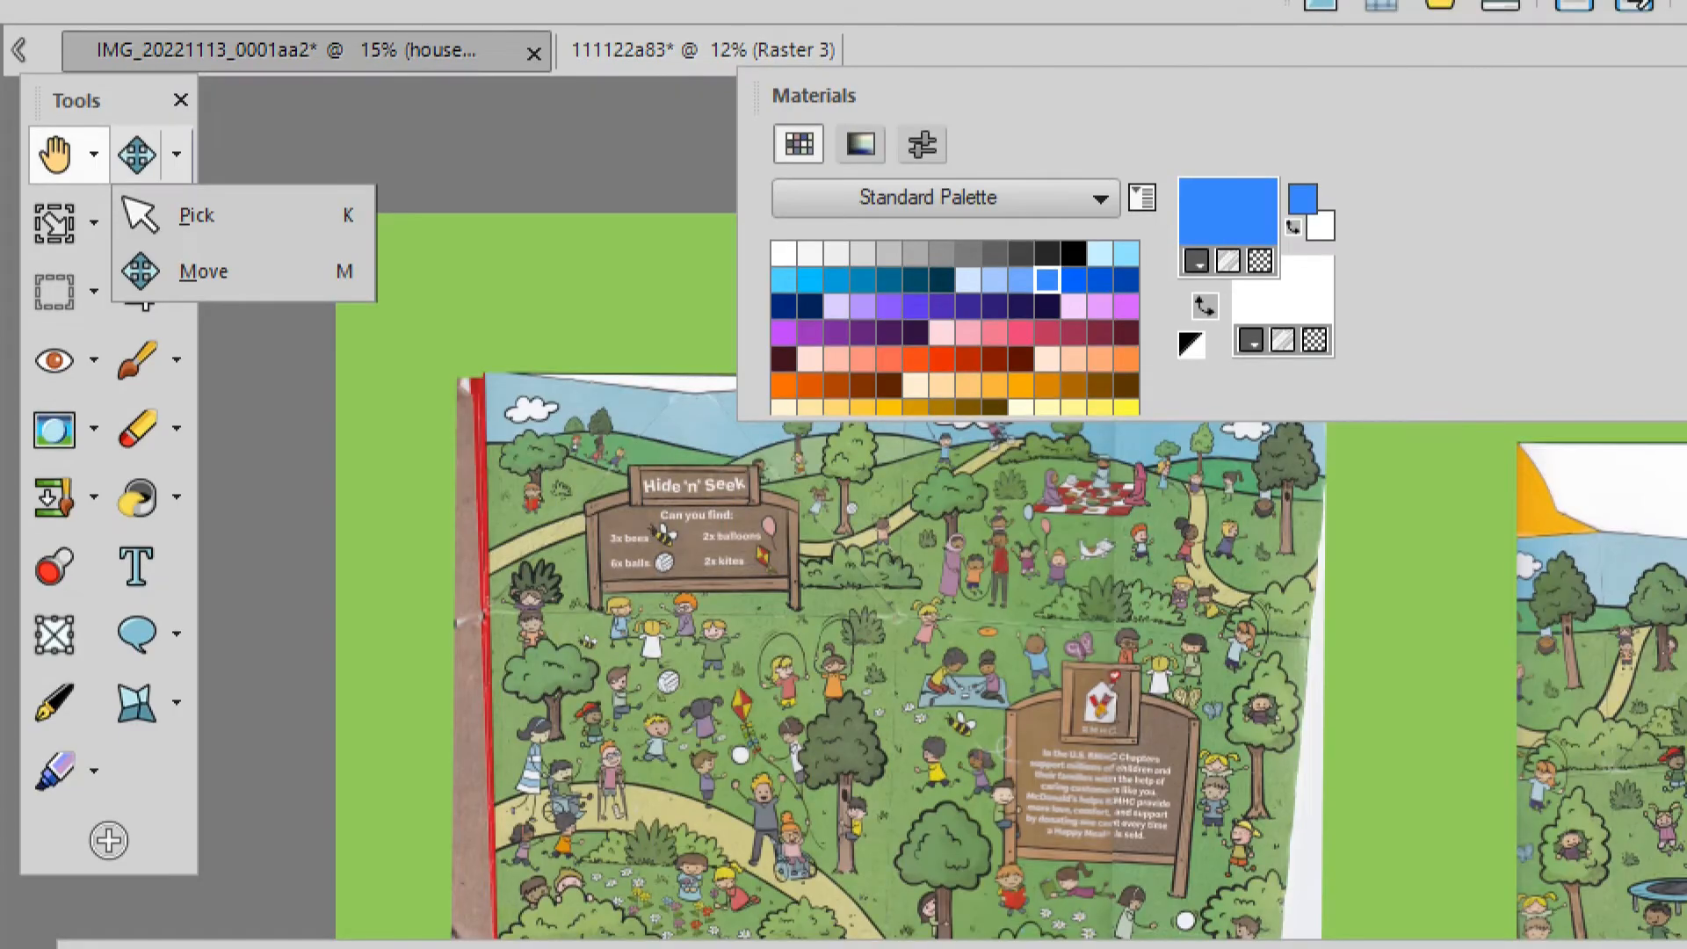
left_click(231, 150)
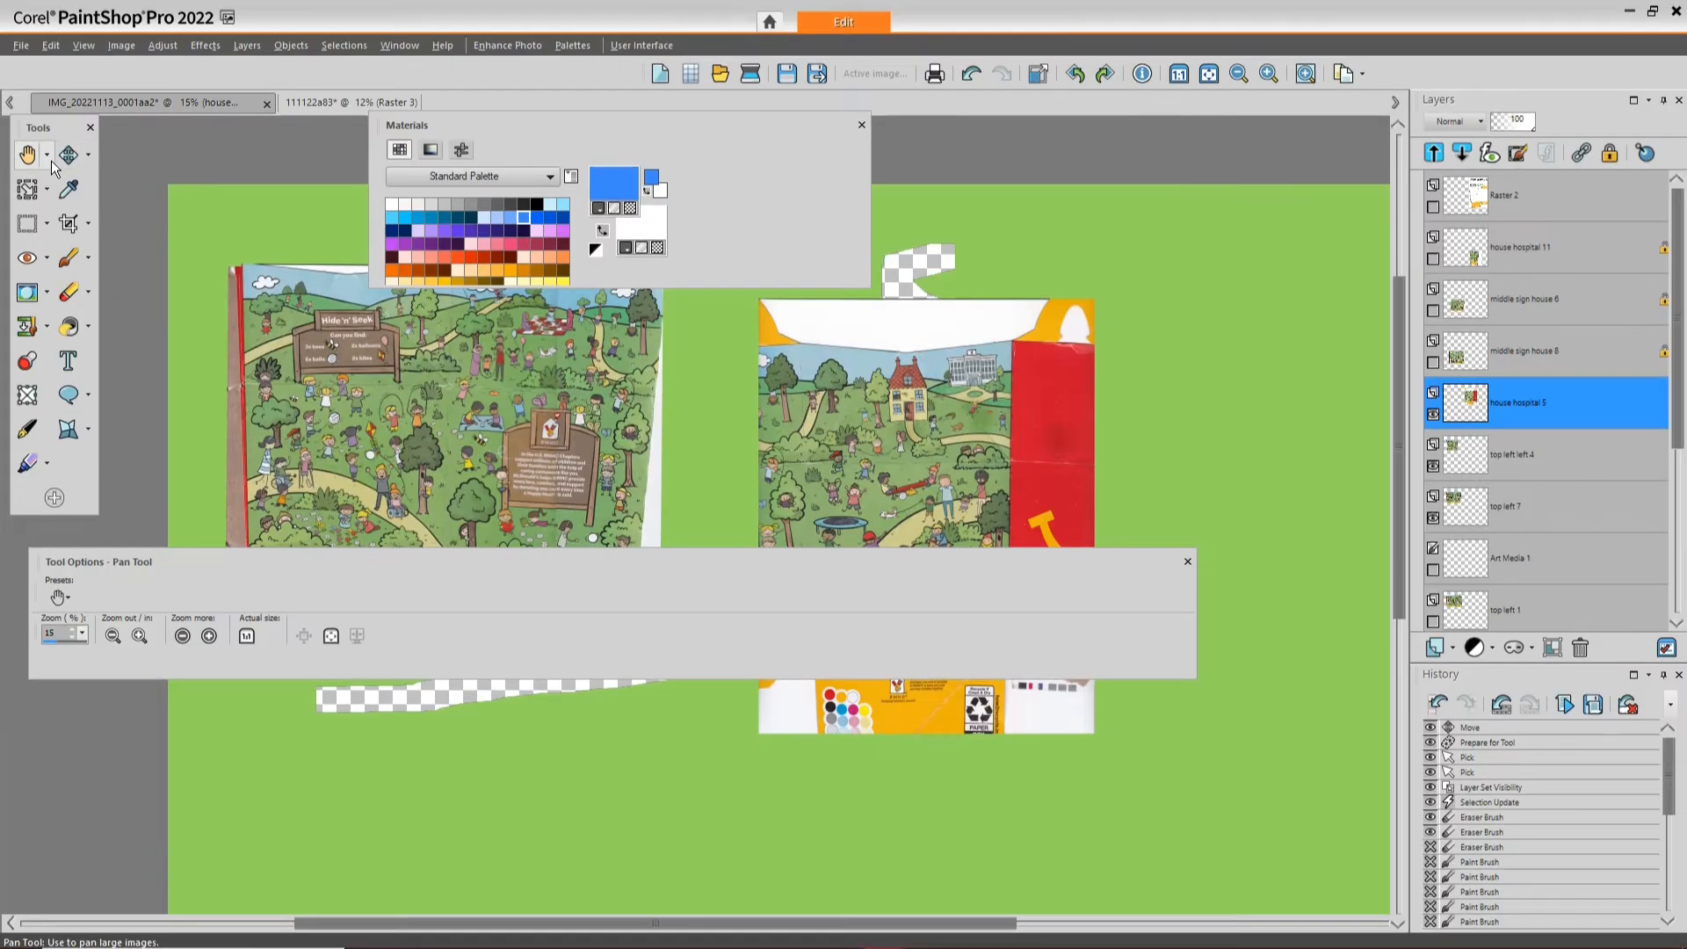
Select a rectangle across the scan's red panel and adjoining green canvas, and crop the image to that selection
left_click(27, 222)
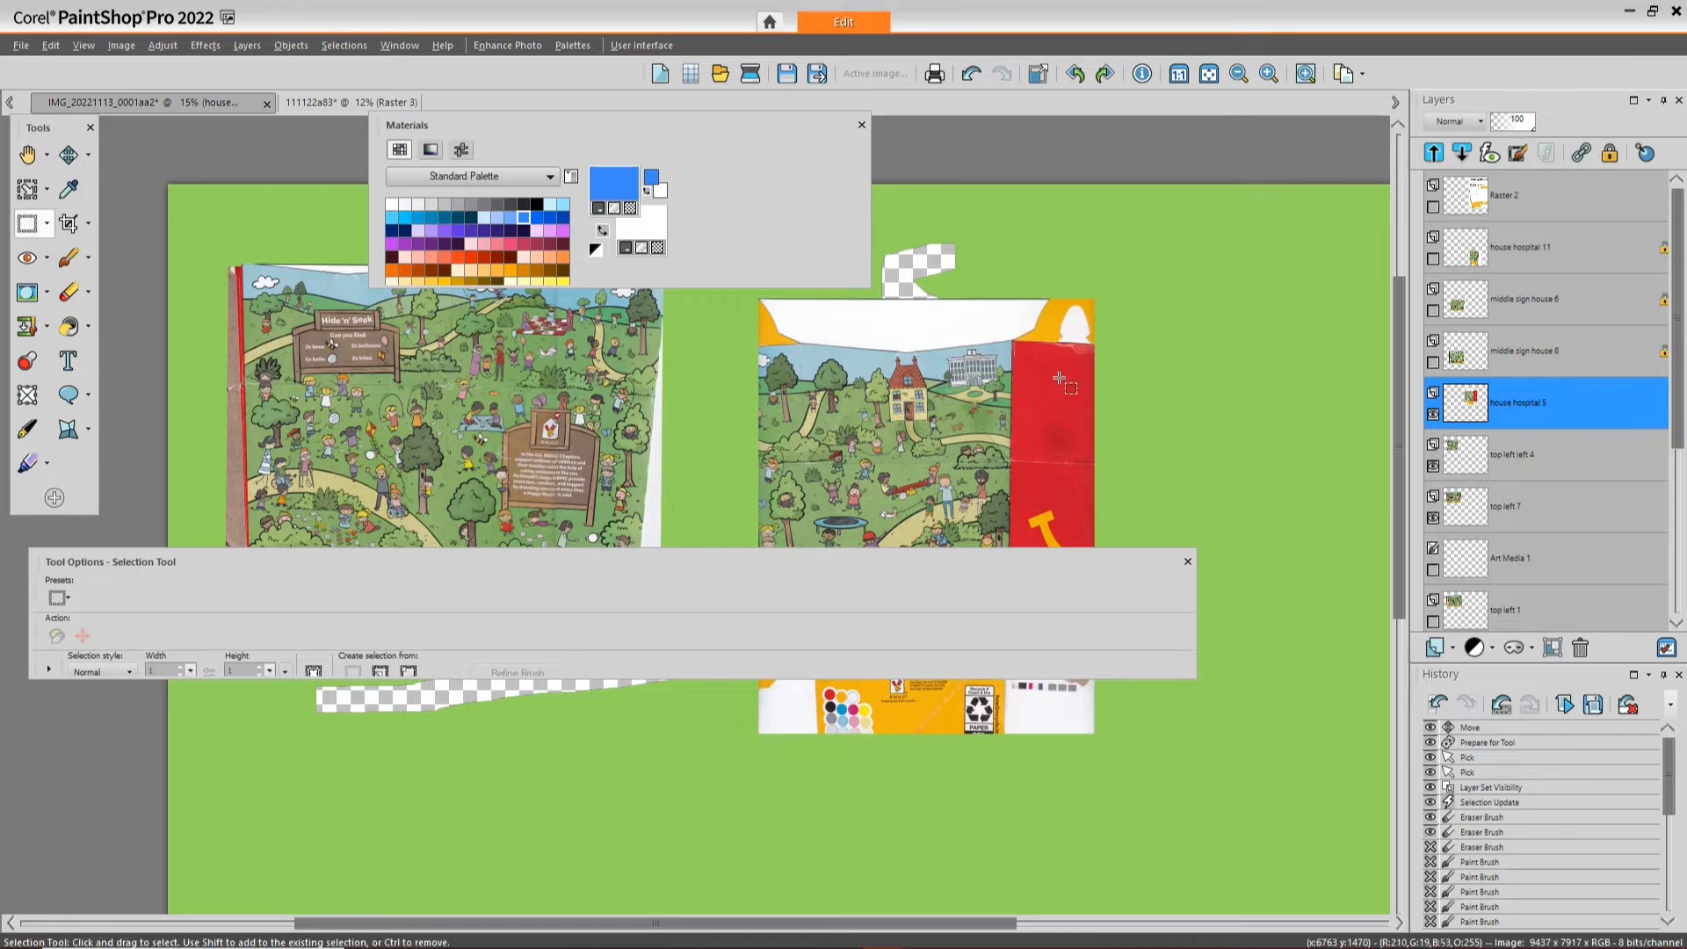
left_click_drag(993, 356, 1153, 480)
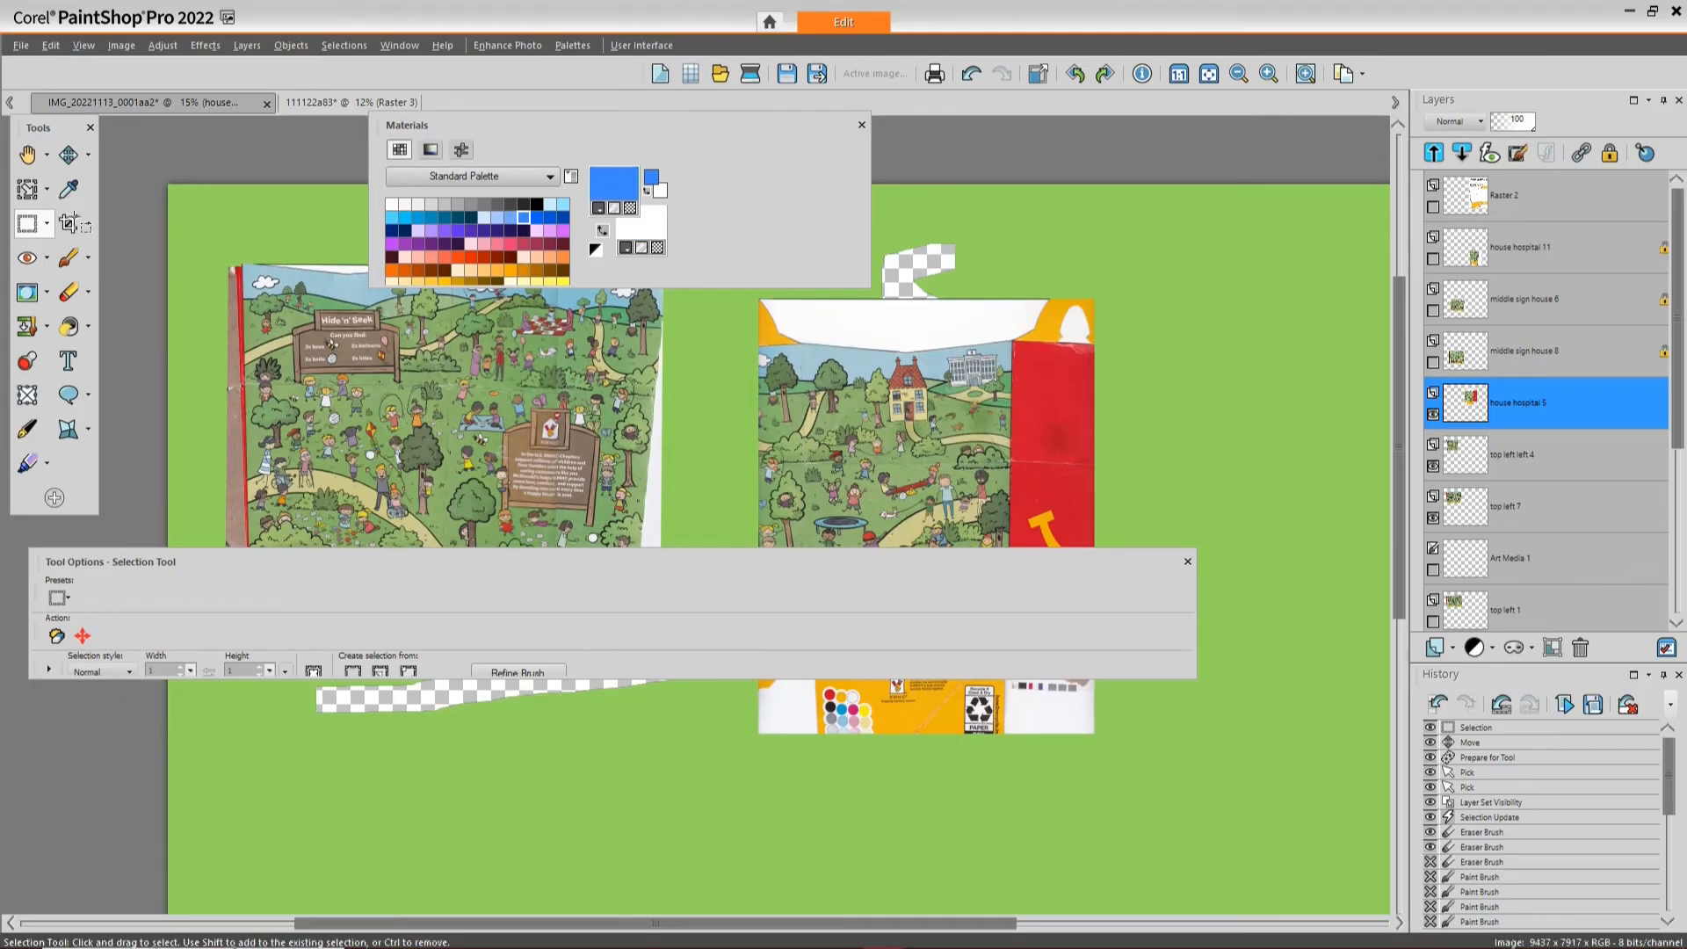
left_click(131, 45)
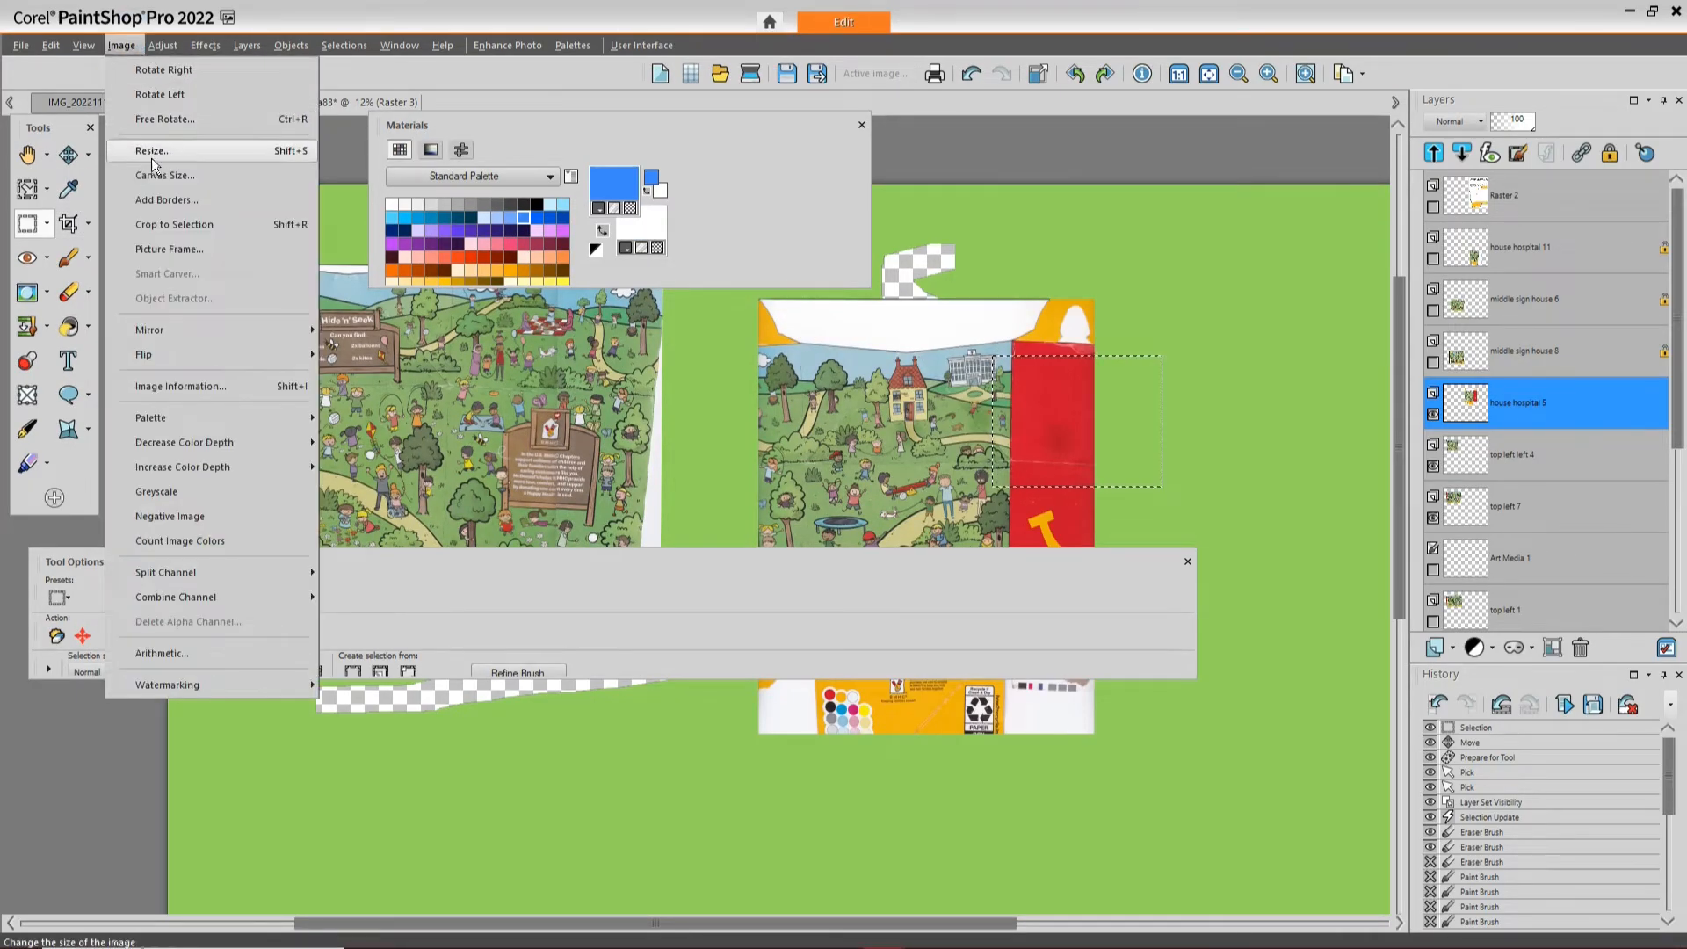
left_click(172, 224)
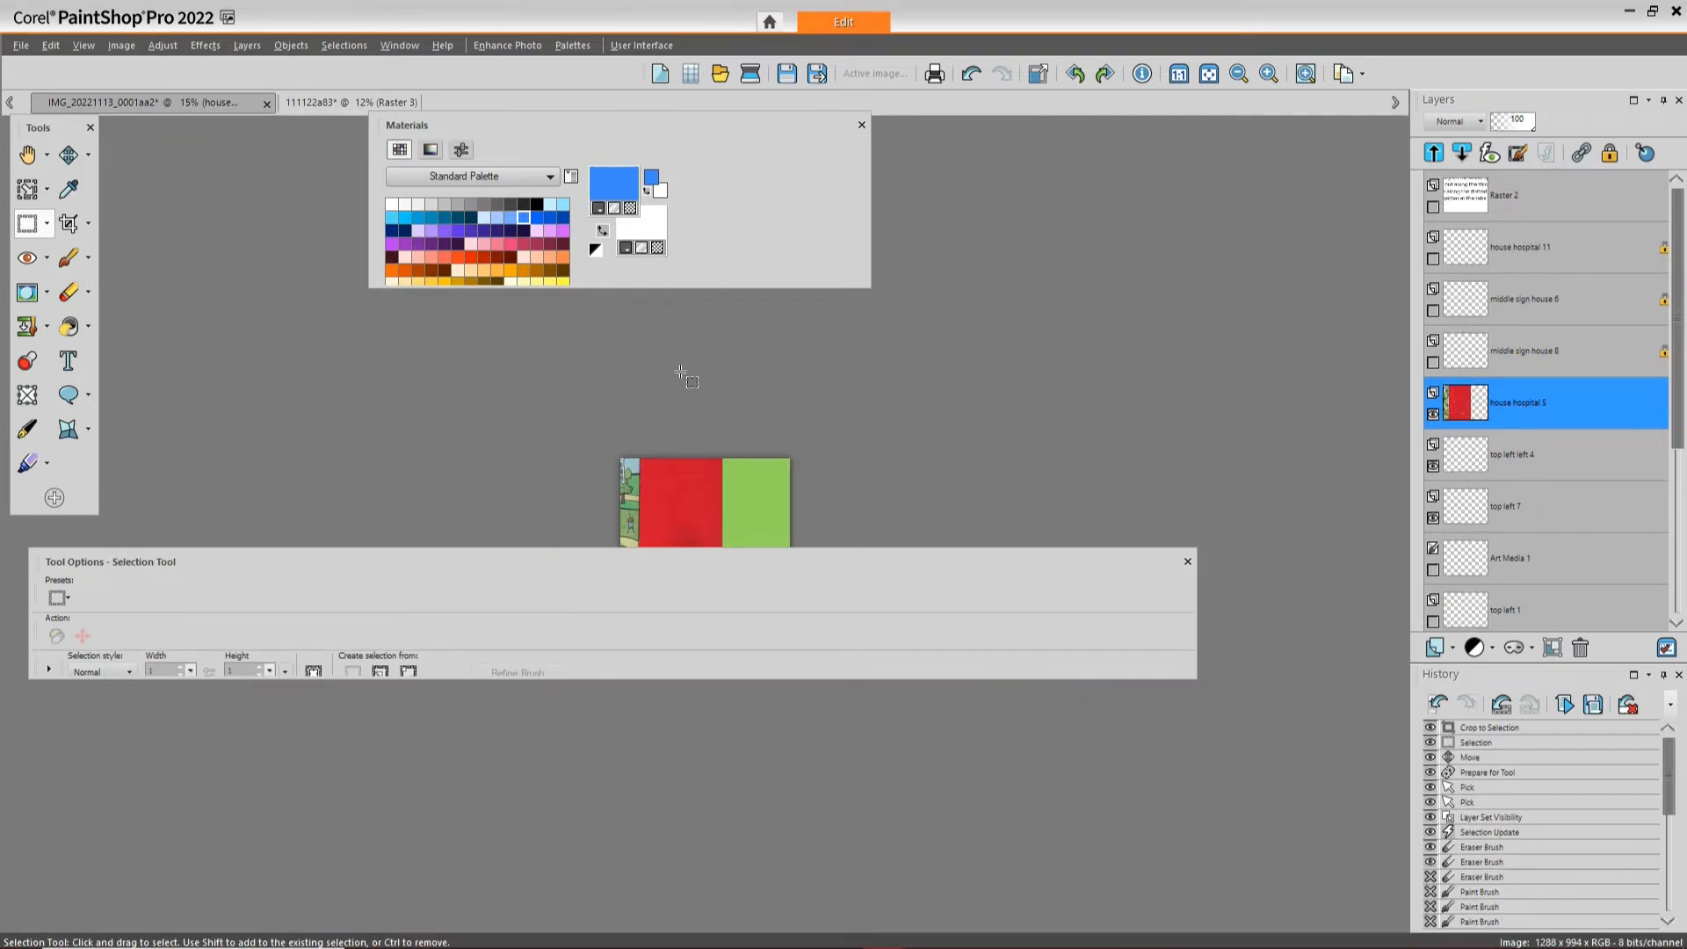
Undo the crop, the rectangular selection and the last layer move
left_click(971, 73)
scroll(933, 348, "up", 2)
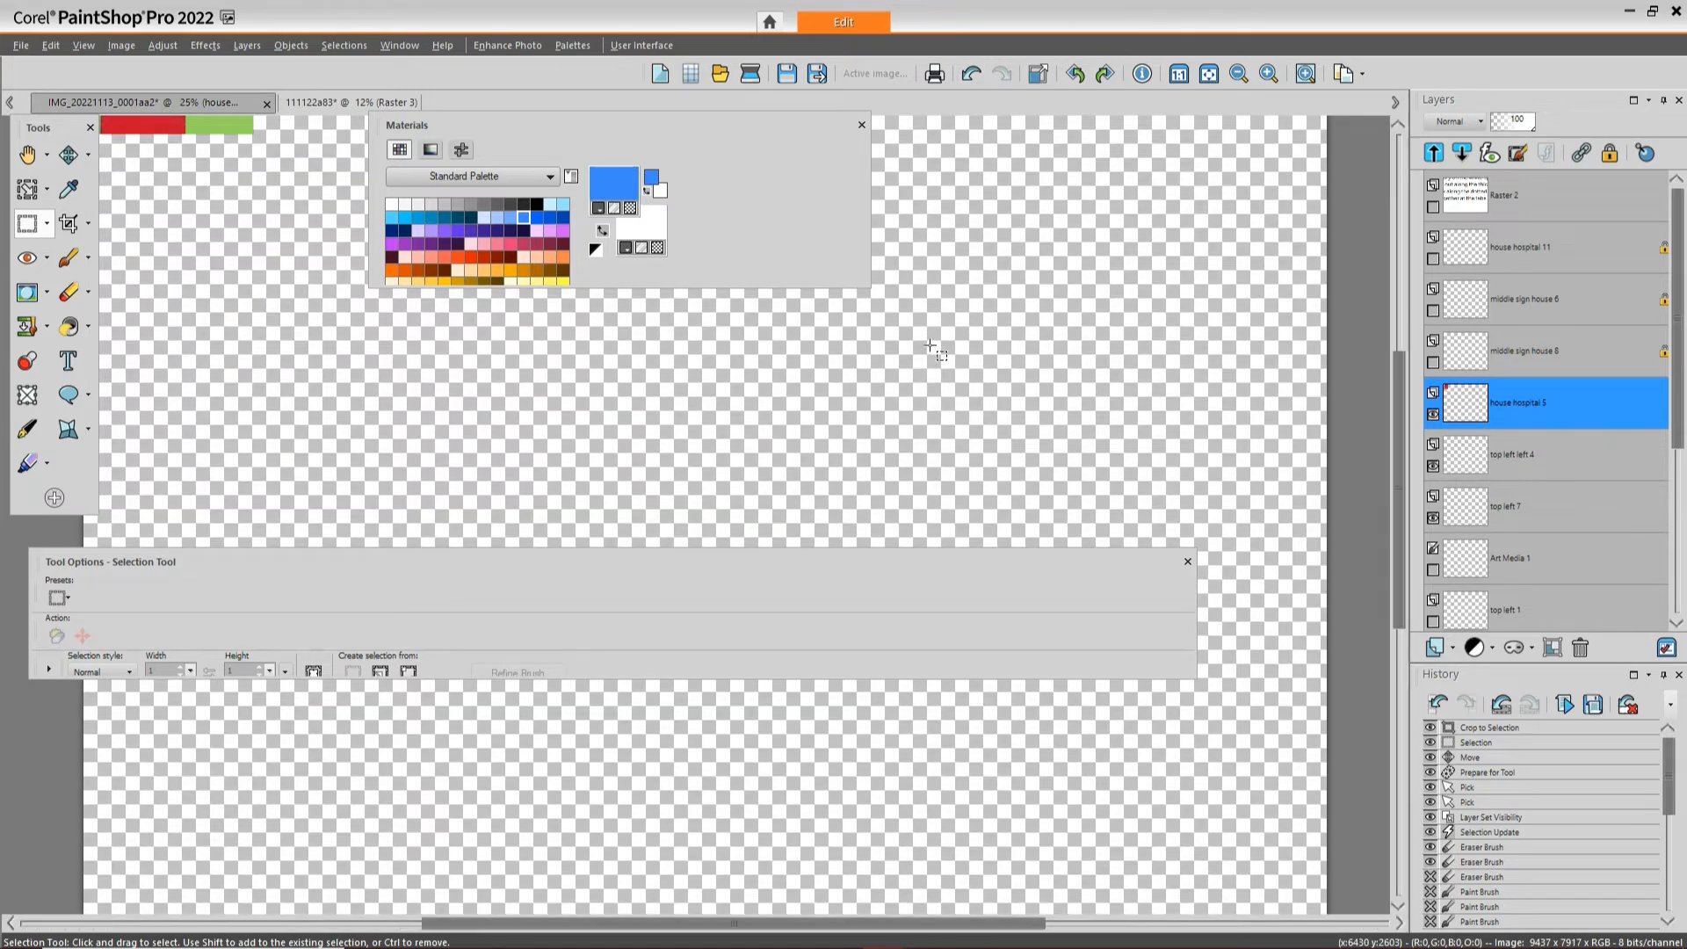
scroll(932, 348, "down", 5)
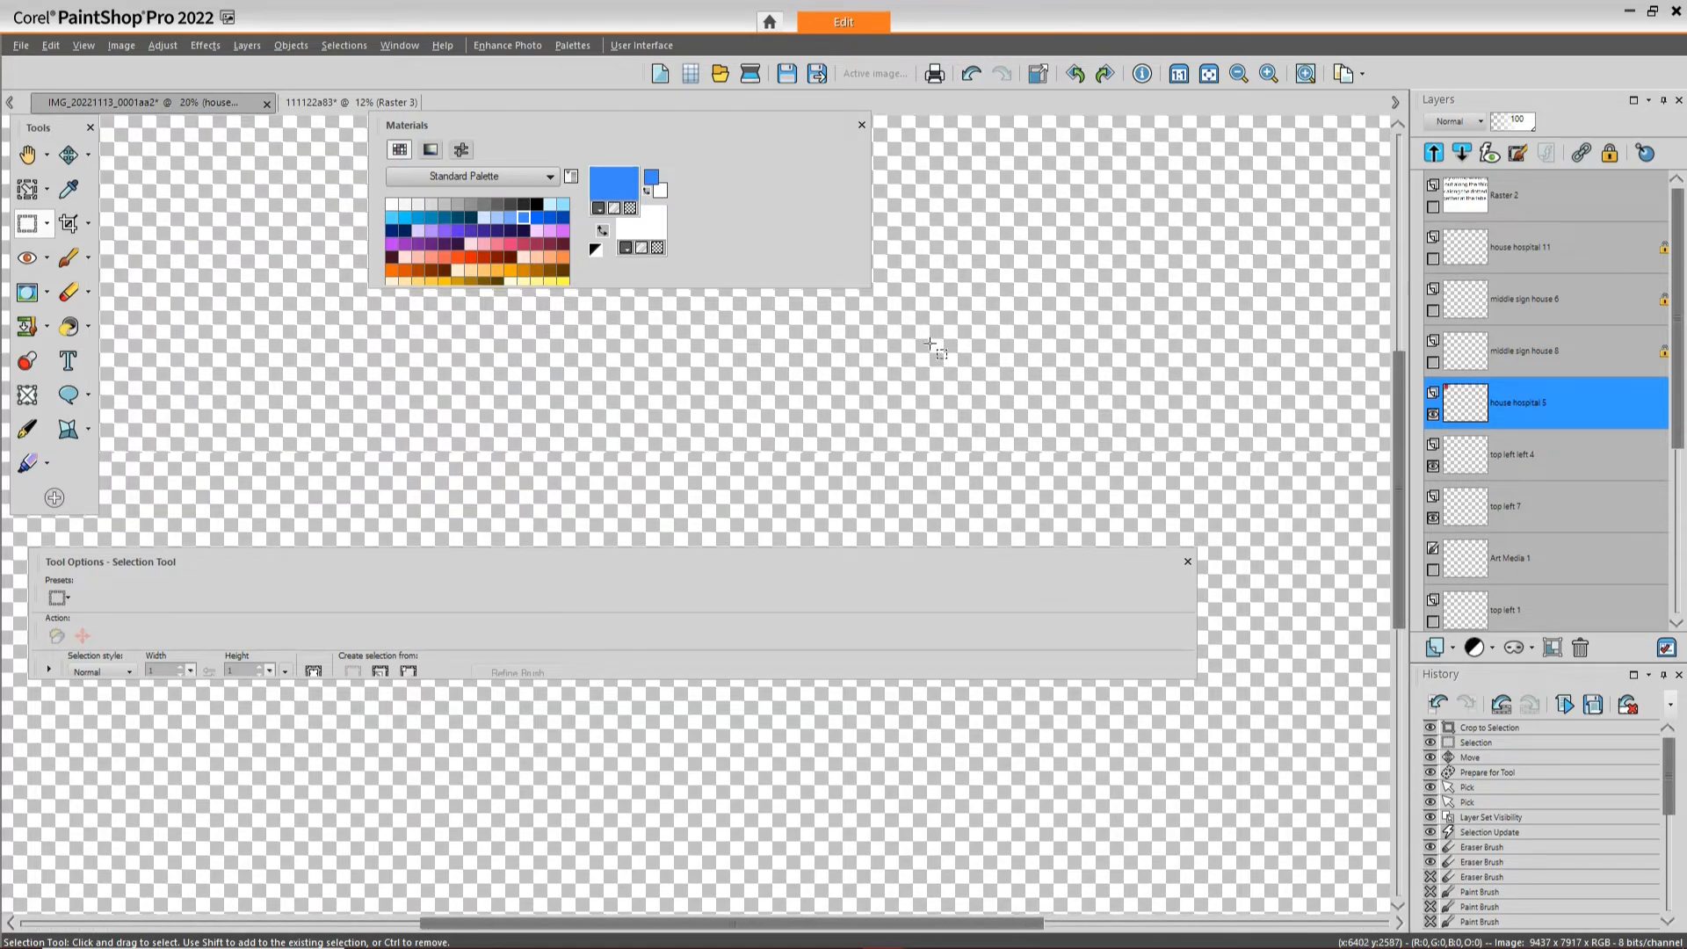
scroll(933, 348, "down", 2)
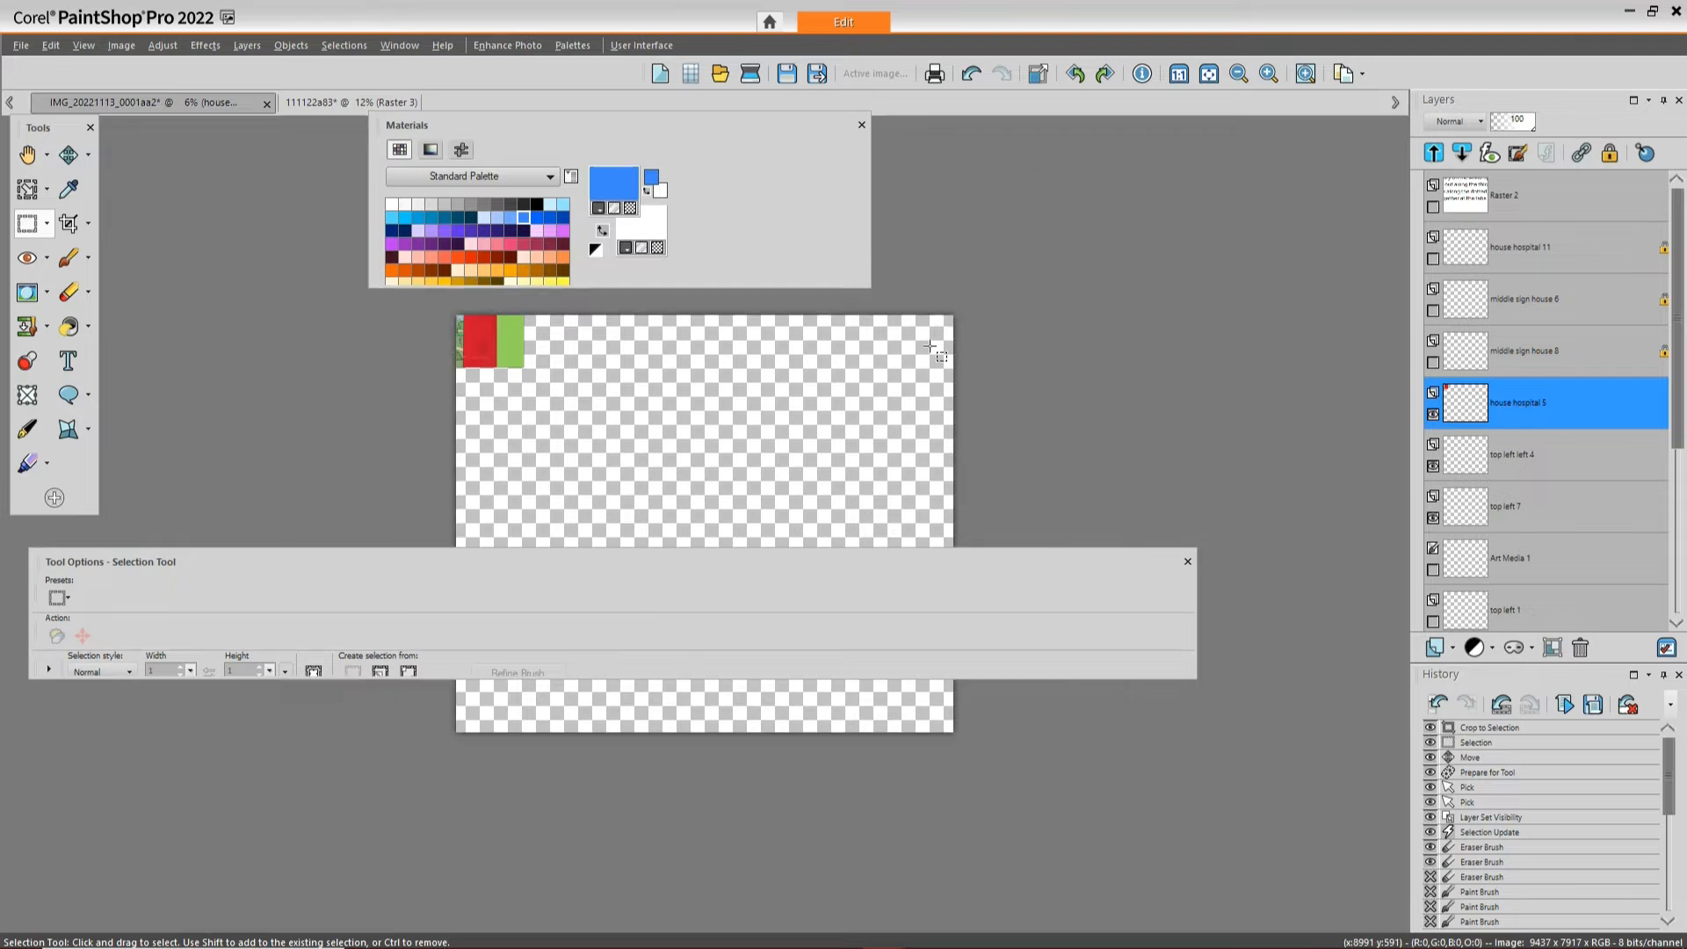
scroll(964, 277, "up", 1)
left_click(972, 76)
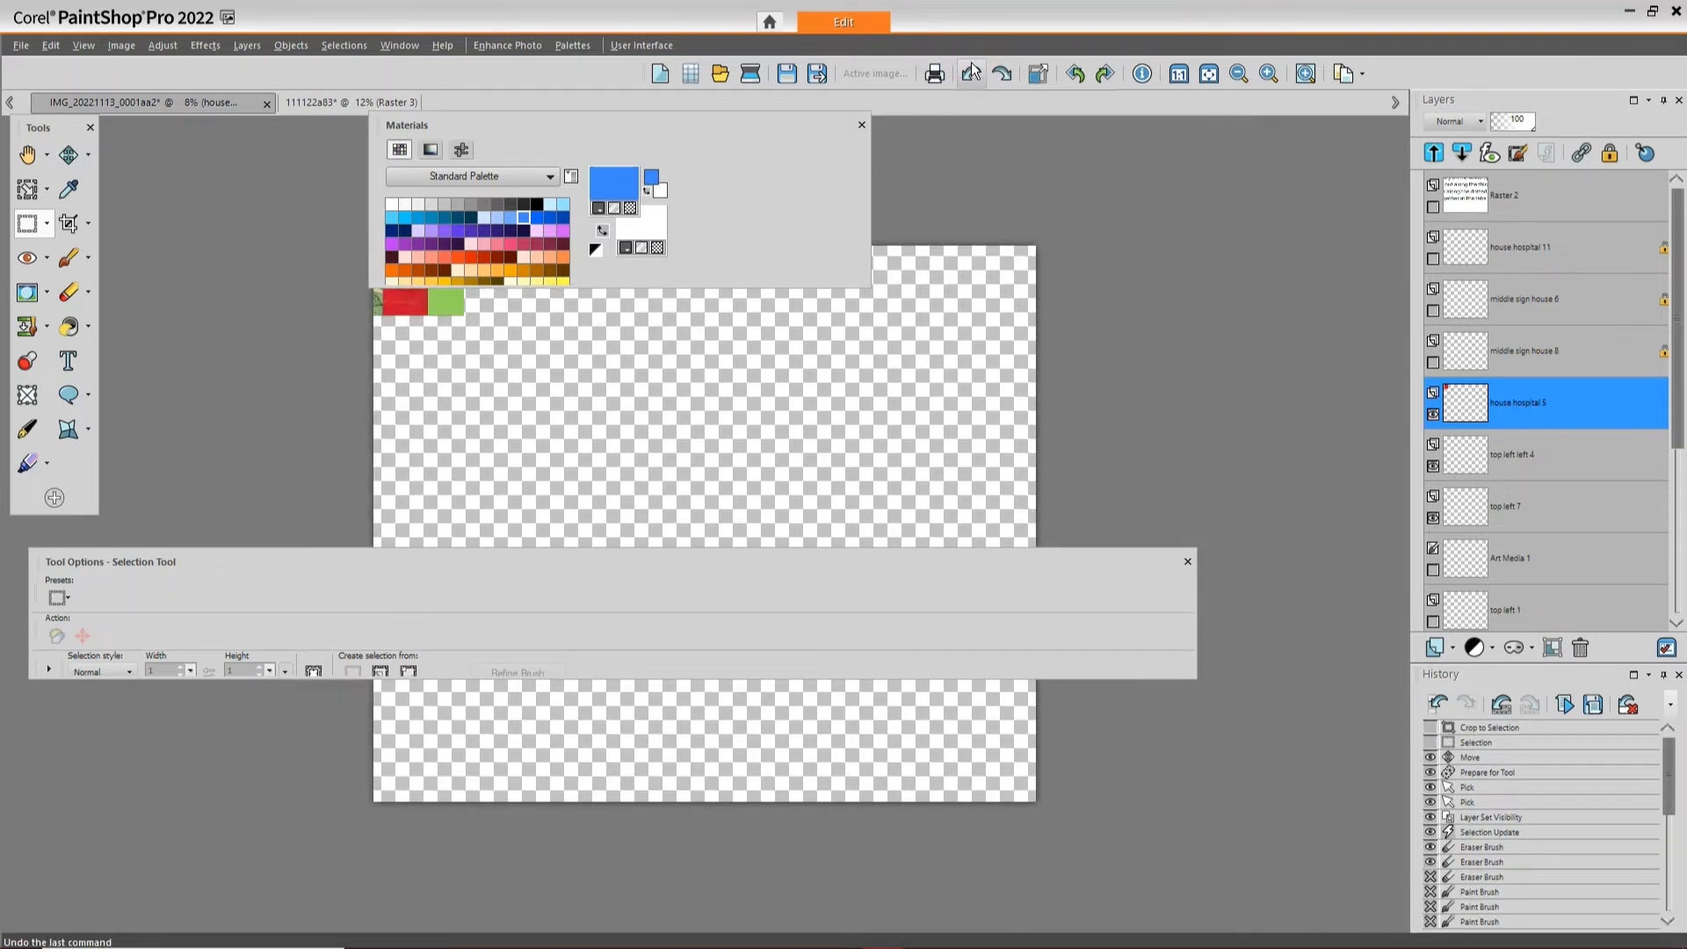
left_click(972, 70)
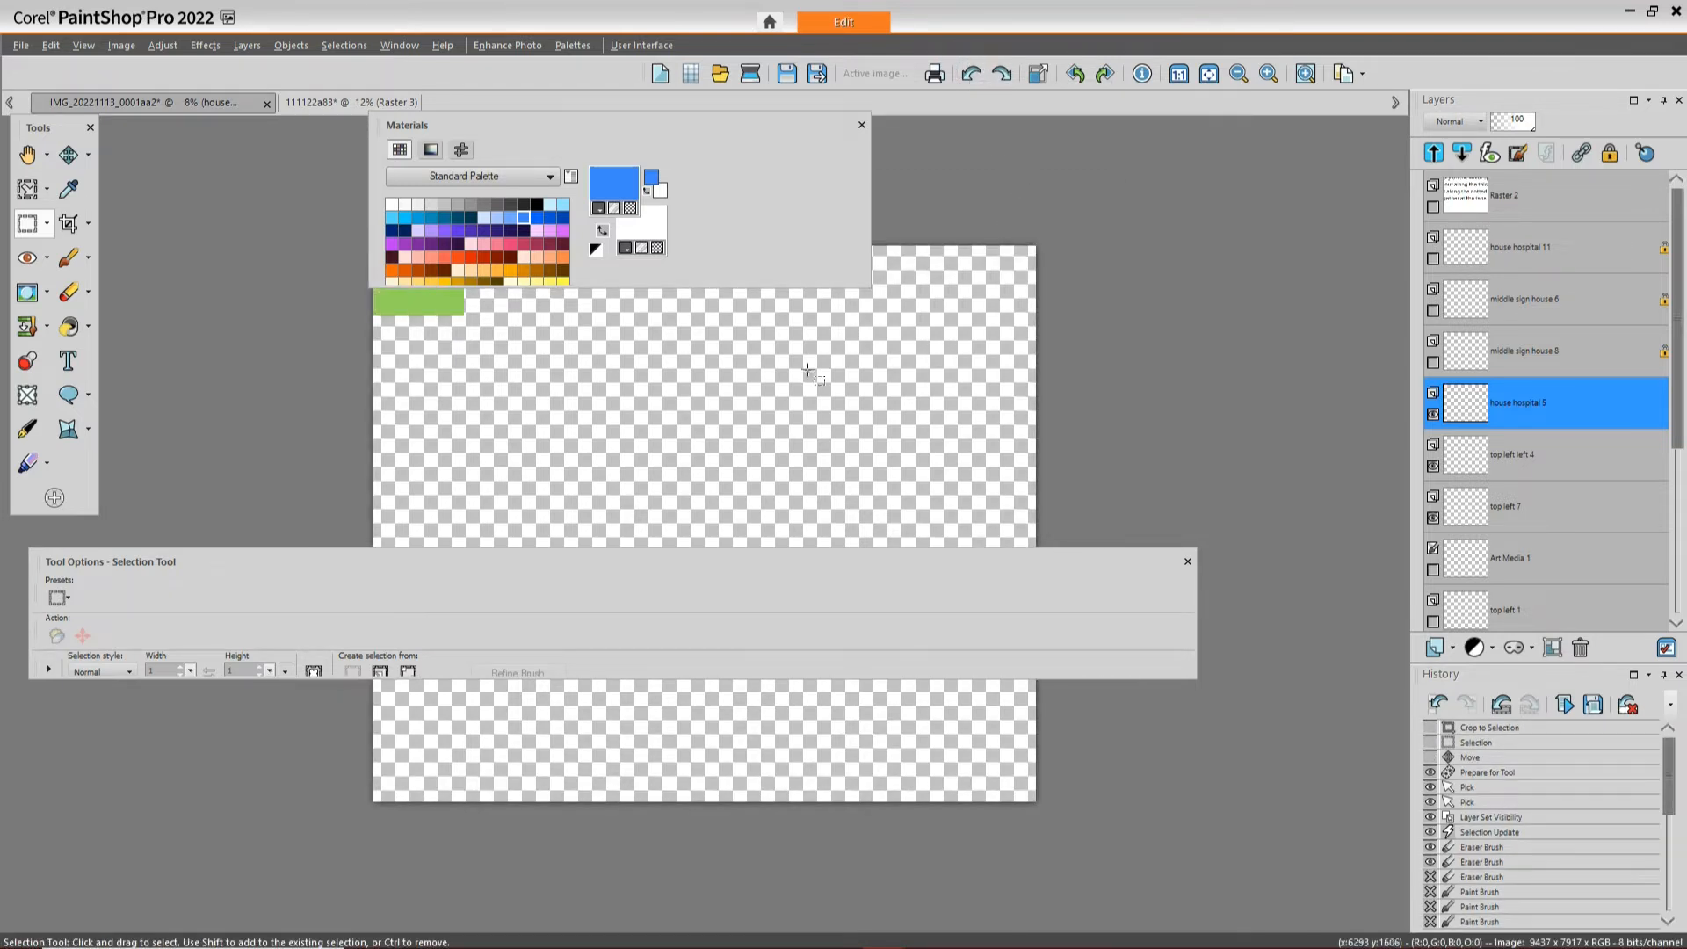
Activate the Crop tool and undo the eraser strokes on the canvas color layer by reverting the history to the latest Paint Brush entry
left_click(72, 225)
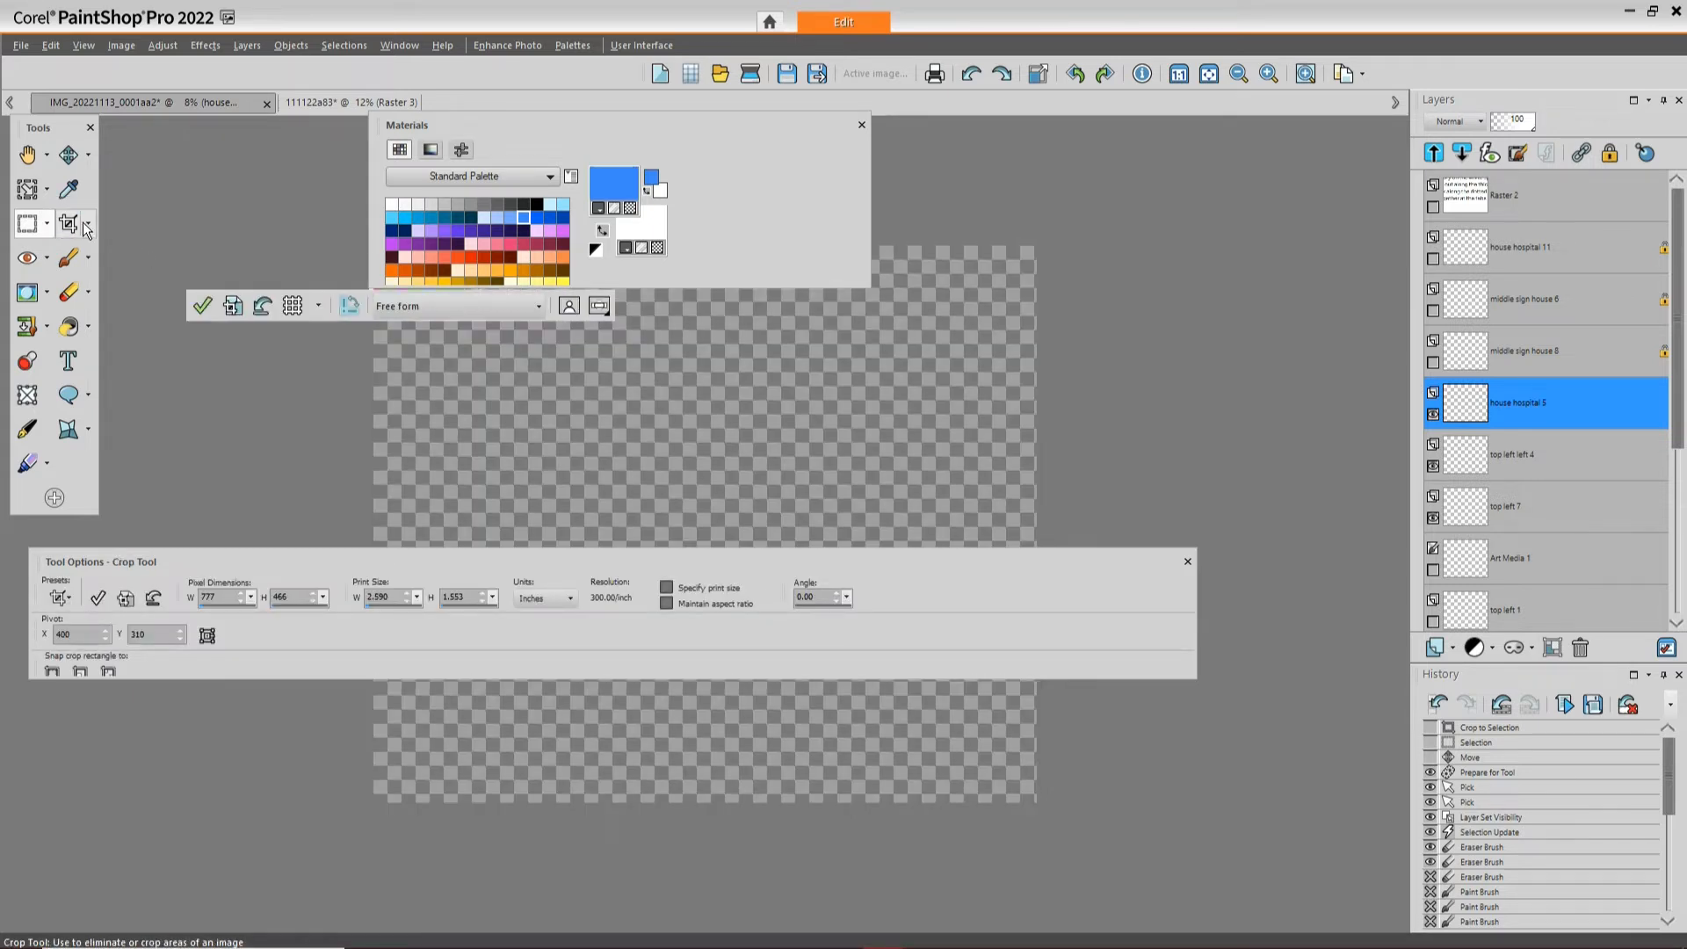
left_click(87, 226)
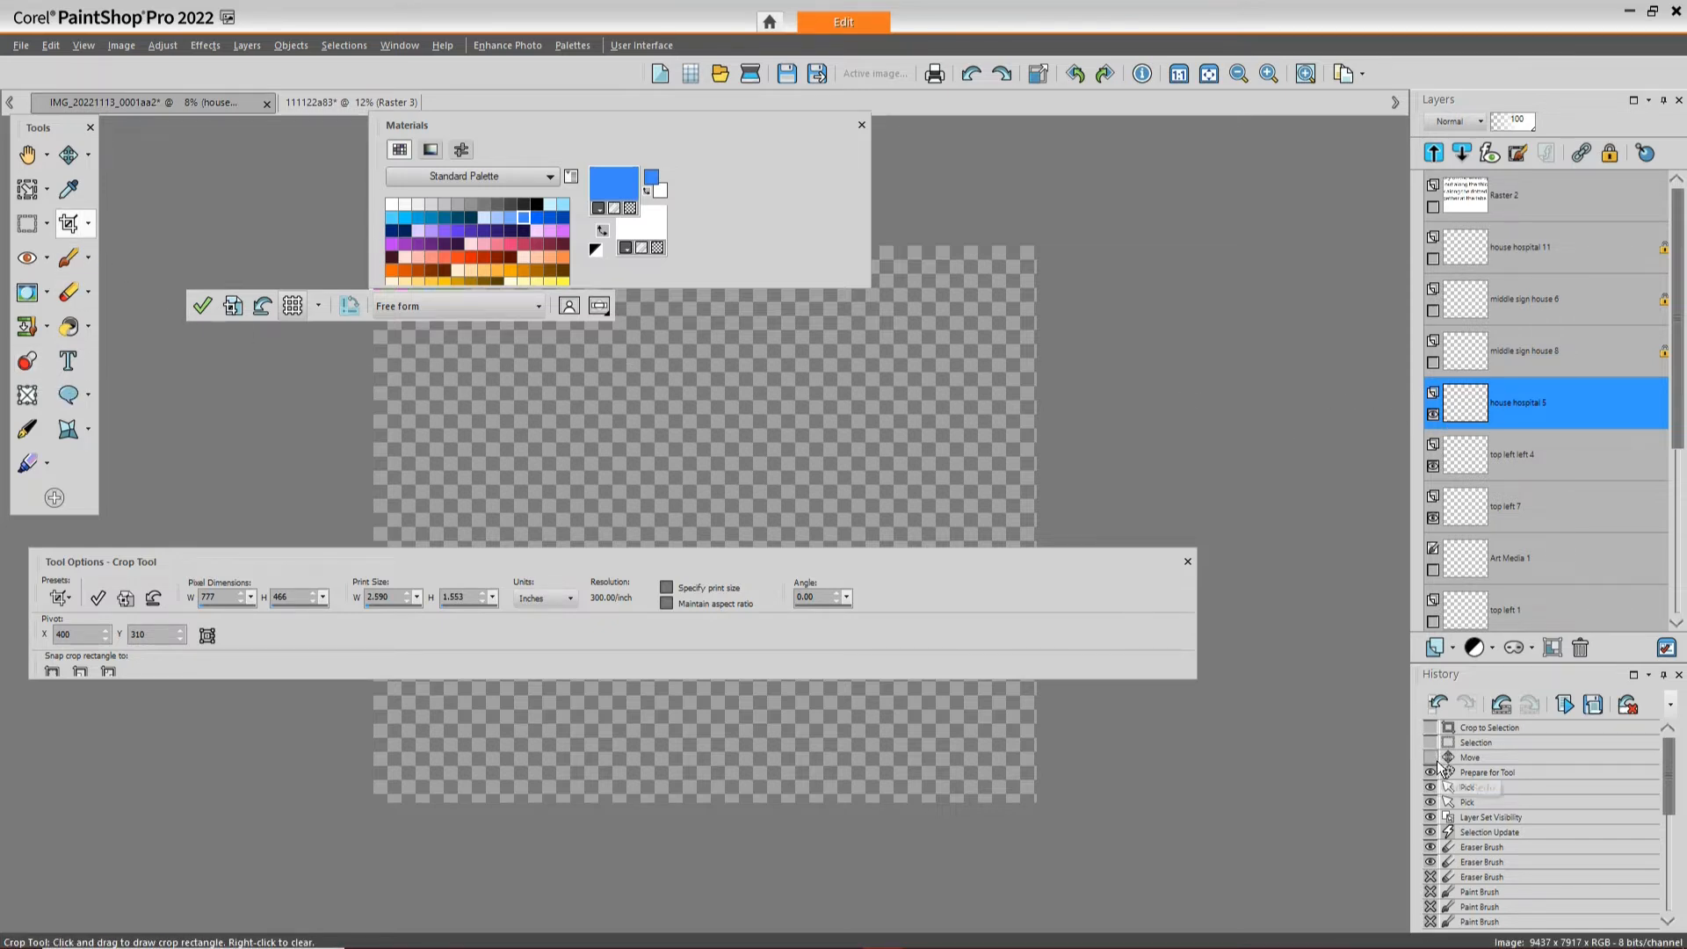
scroll(1438, 782, "down", 3)
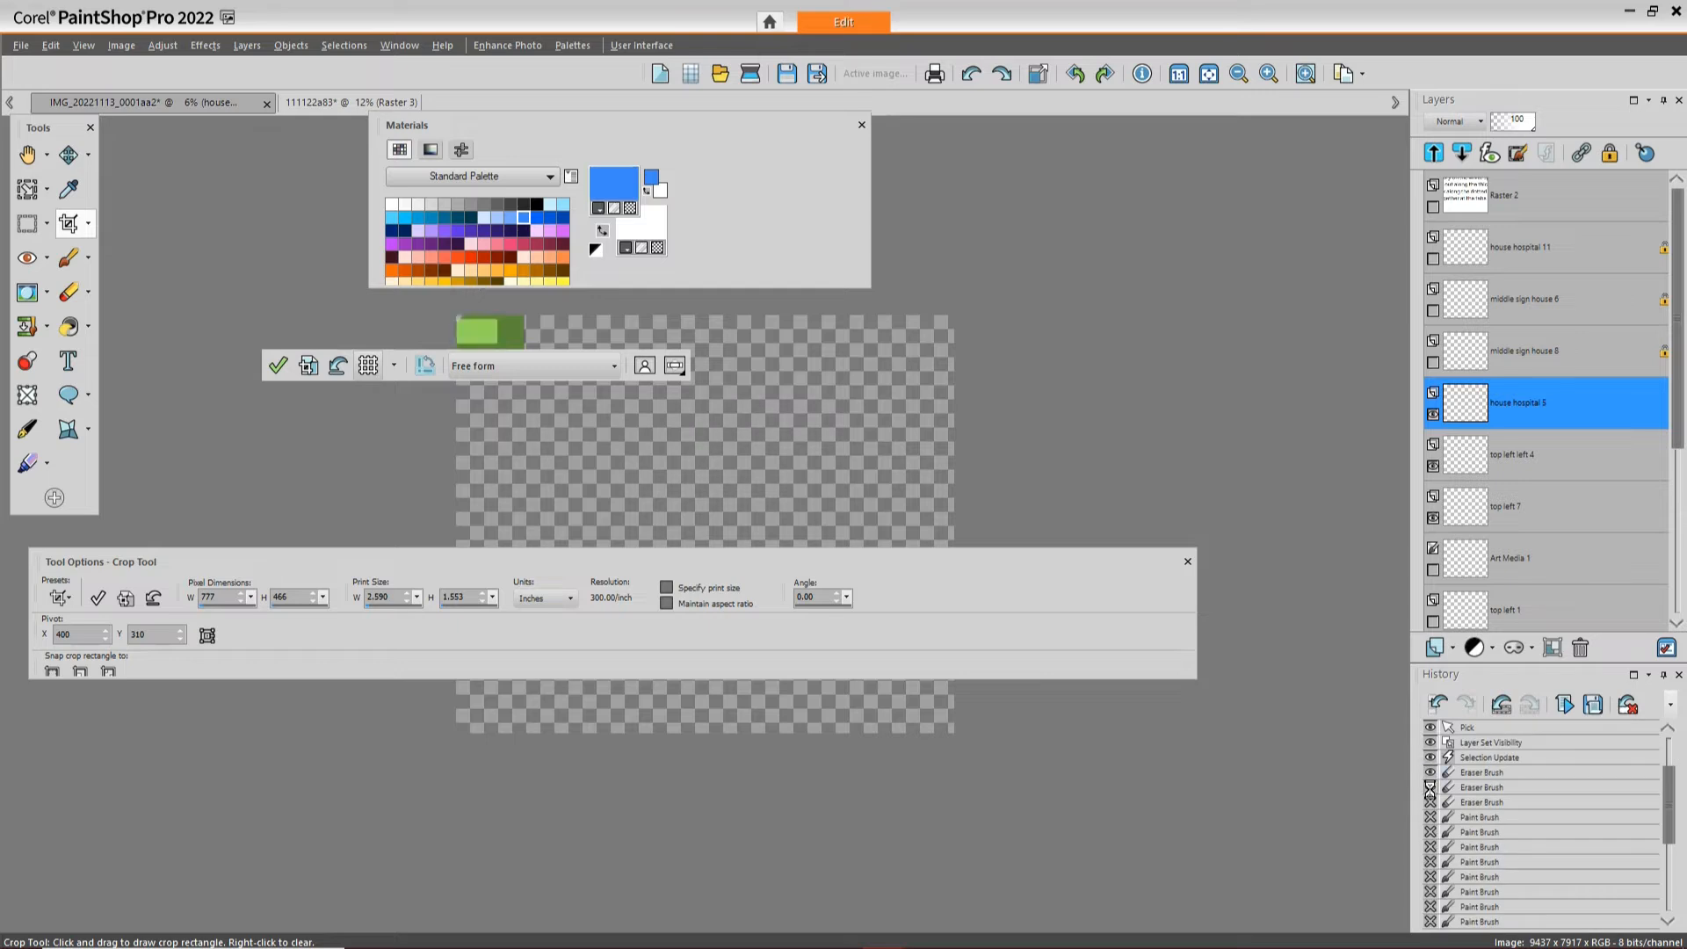
left_click(1437, 787)
left_click(1439, 817)
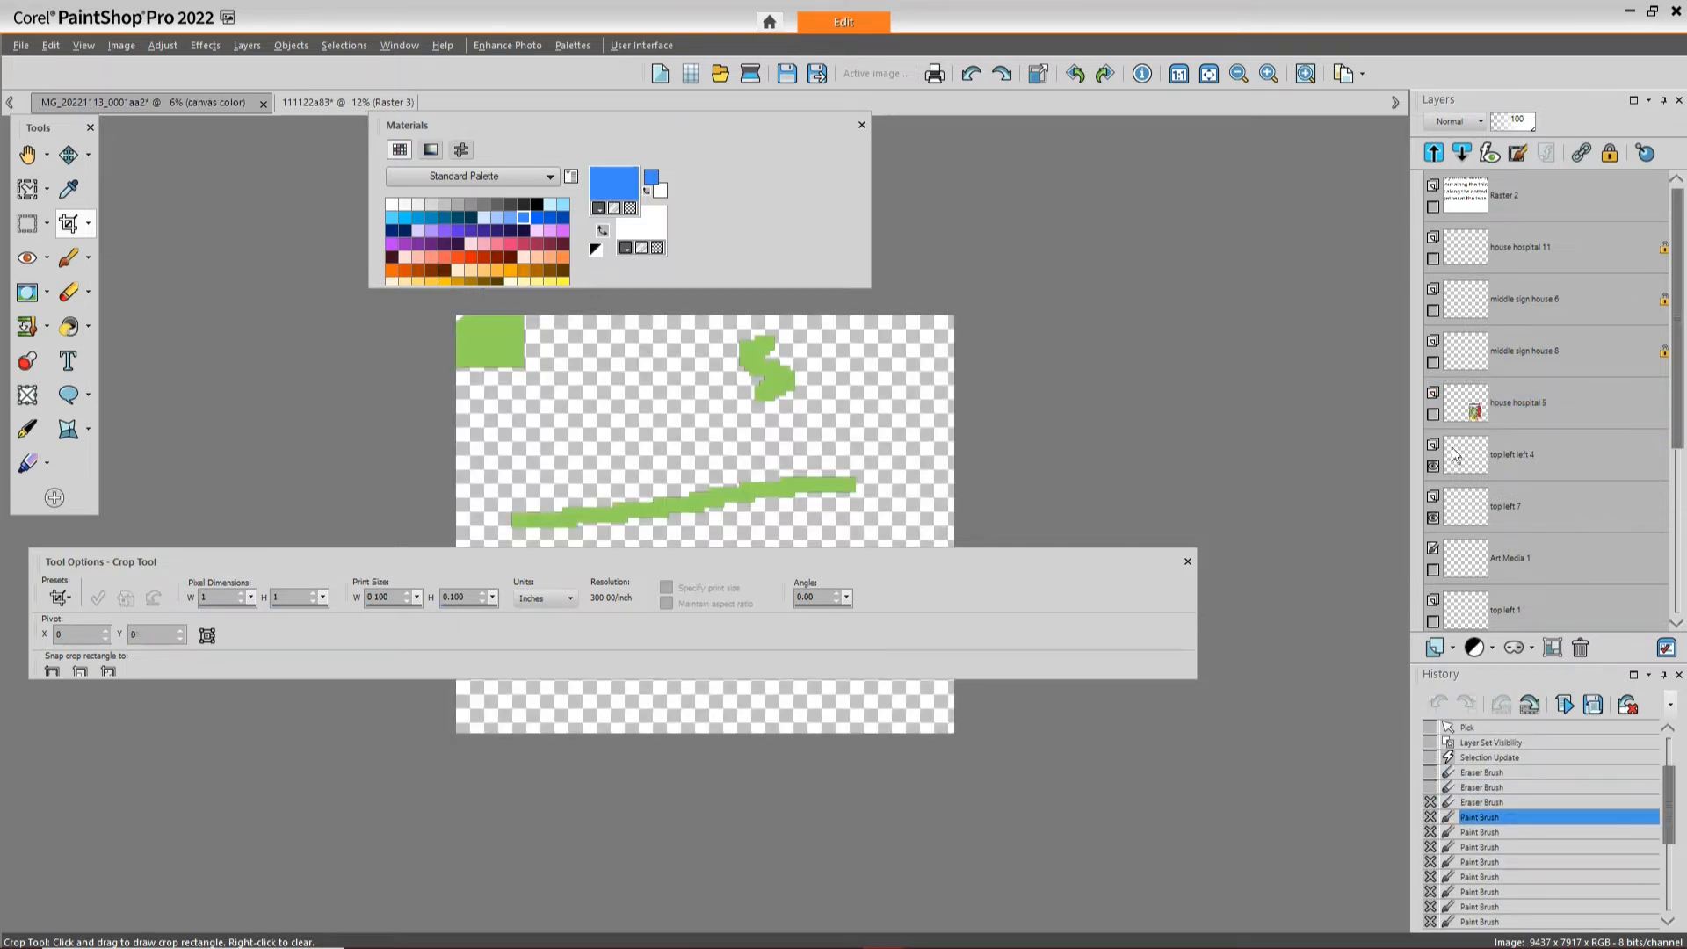
Show the house hospital 5 layer and revert the history further back to the Fill entry
left_click(1433, 414)
scroll(1435, 856, "down", 1)
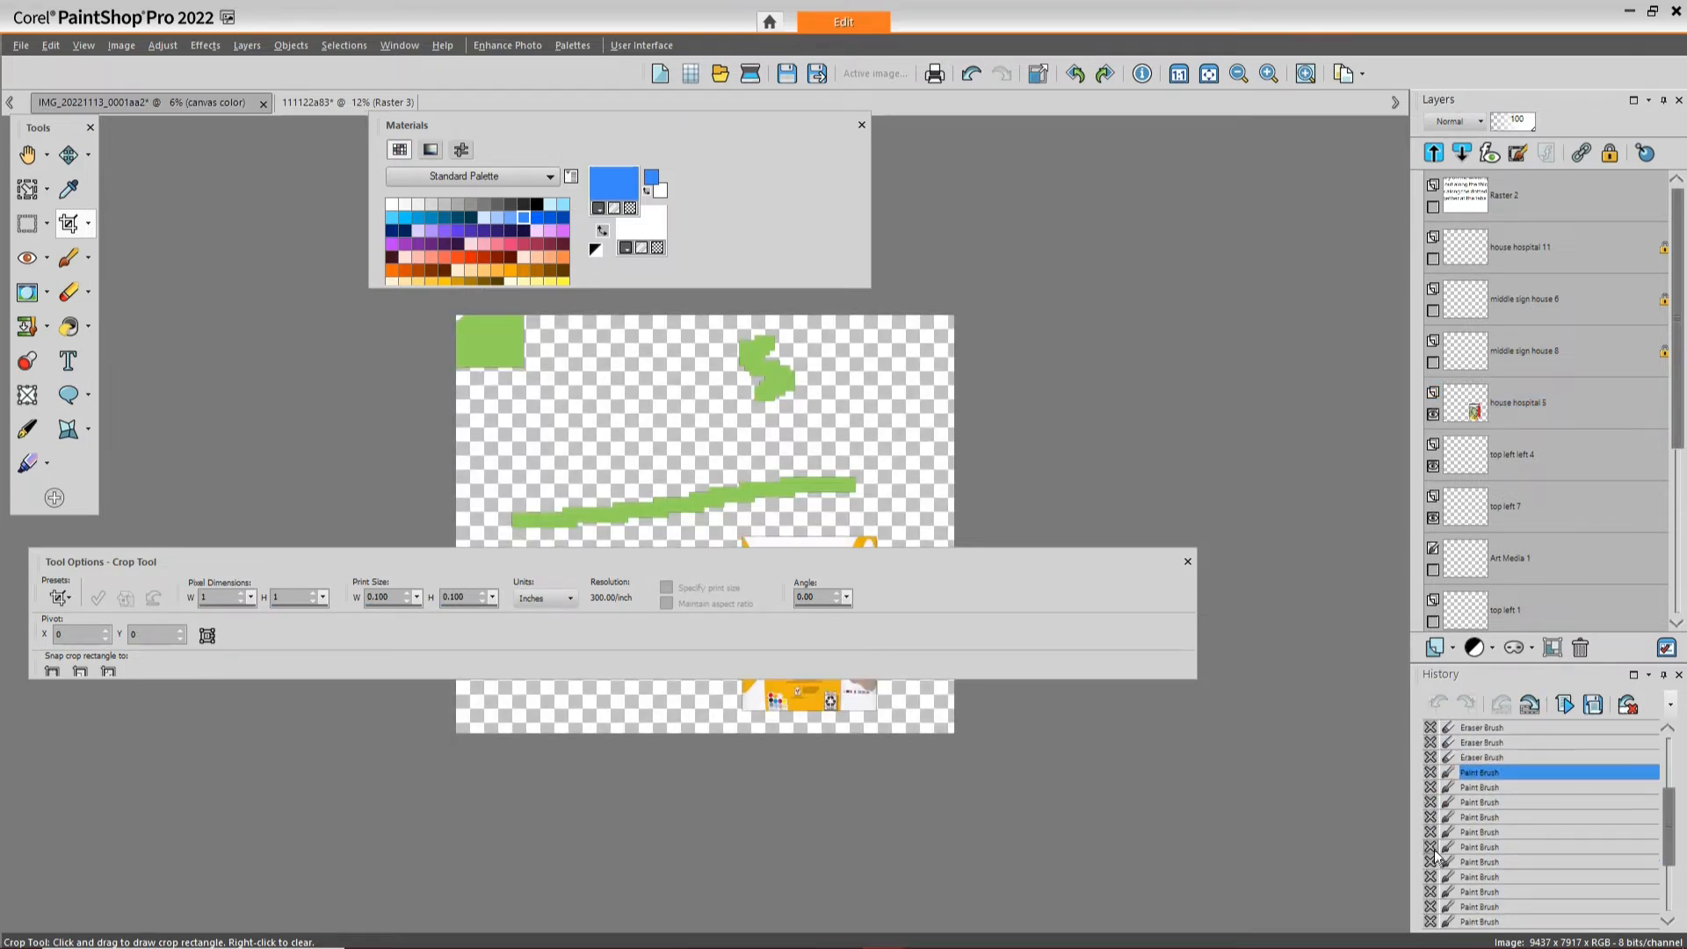
scroll(1436, 853, "down", 2)
scroll(1432, 879, "down", 2)
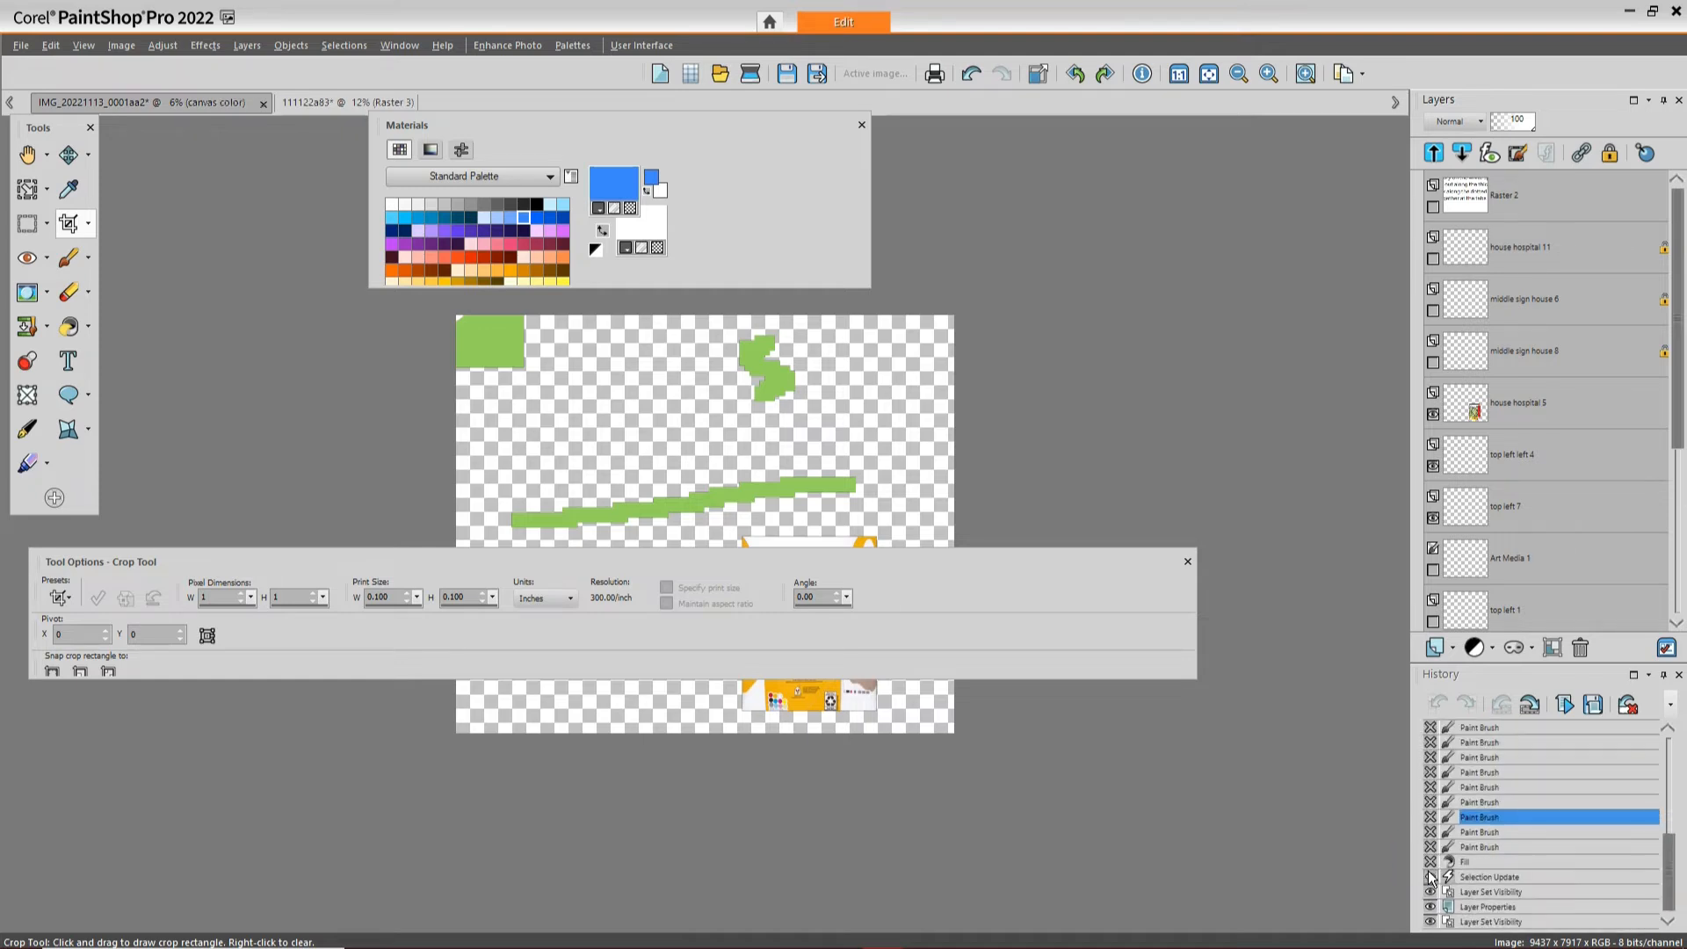
left_click(1441, 865)
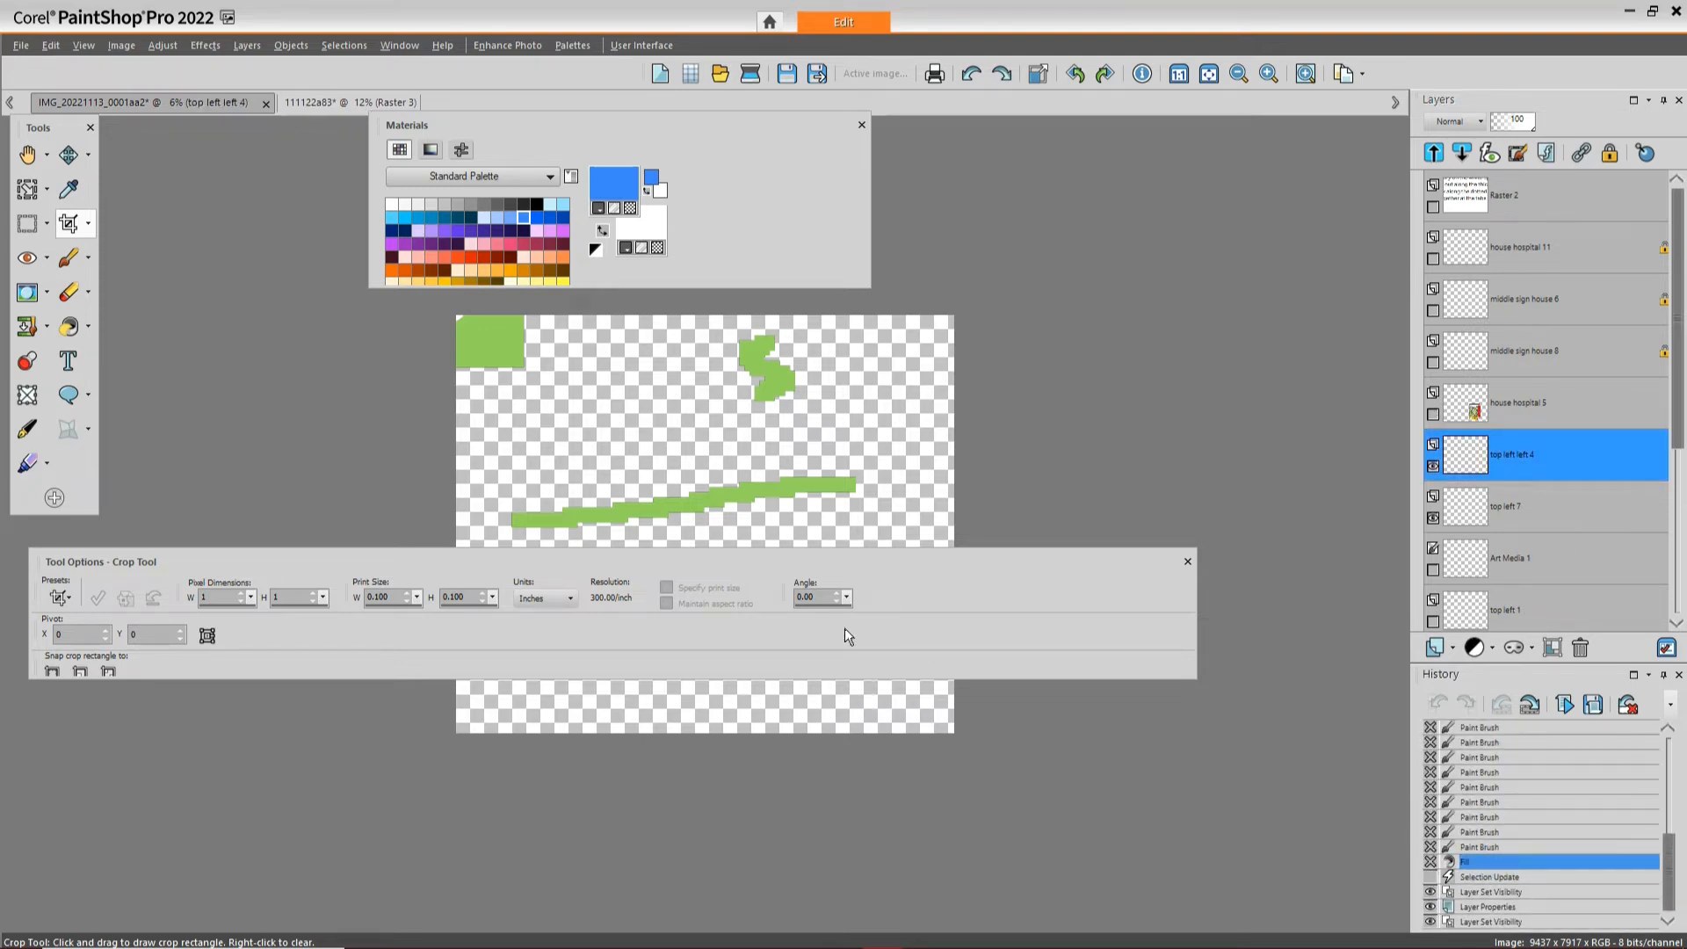
Move the Tool Options palette down clear of the green strokes and show the three middle sign layers below the canvas color layer
left_click_drag(648, 567, 596, 793)
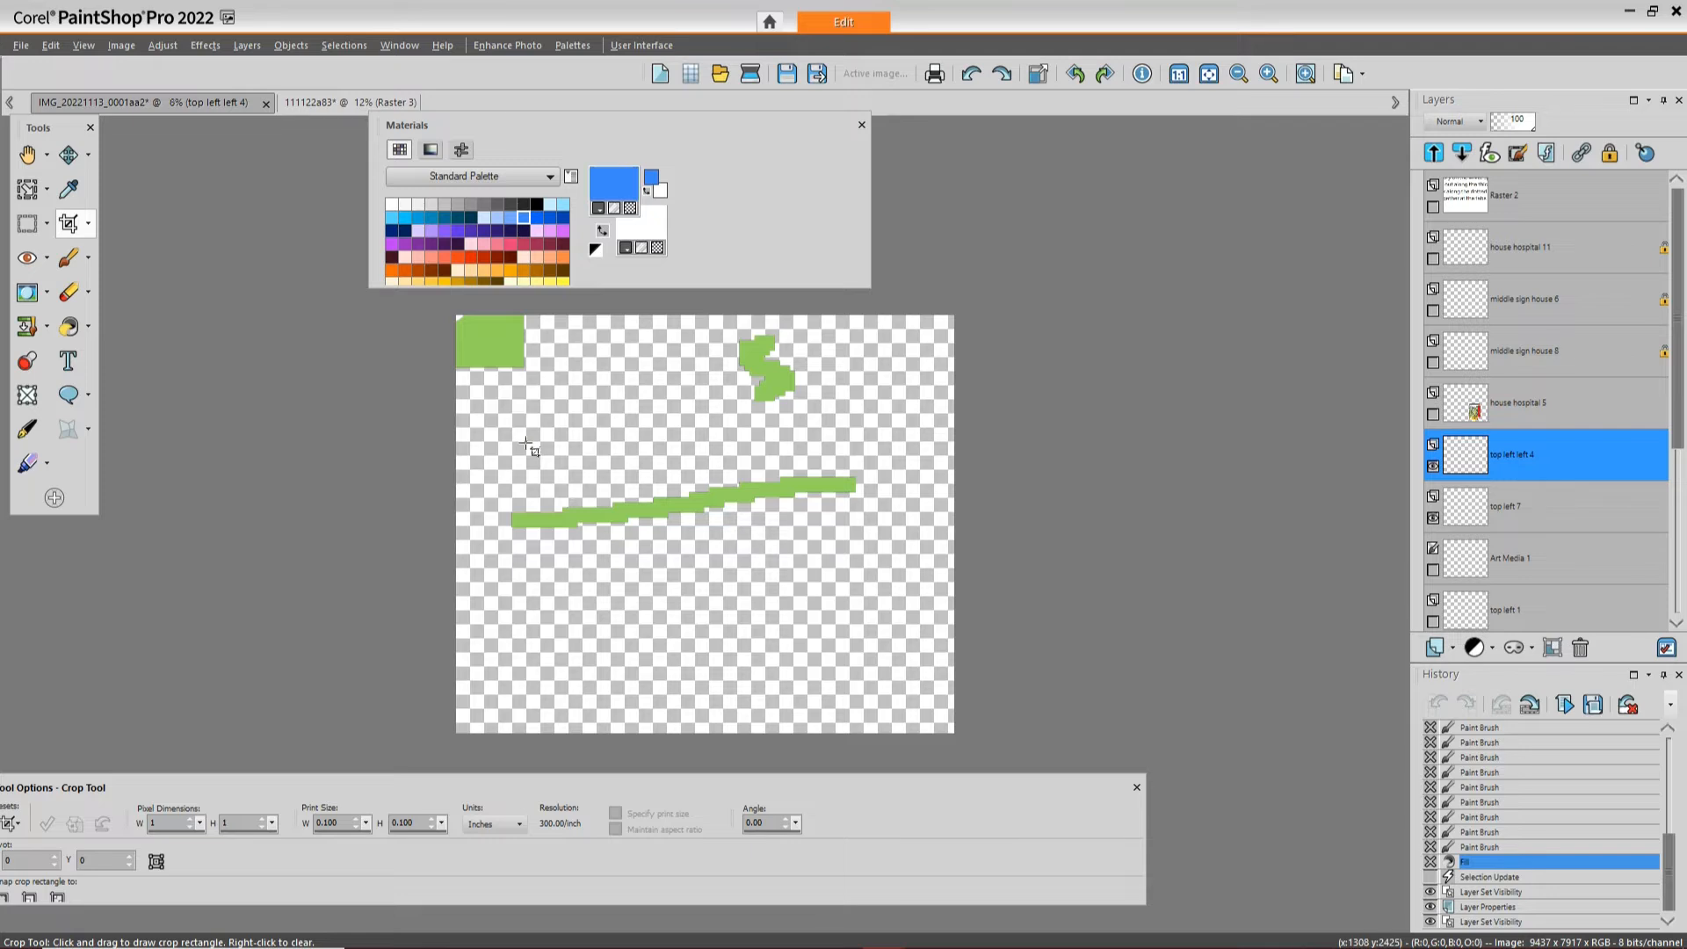
scroll(527, 447, "up", 2)
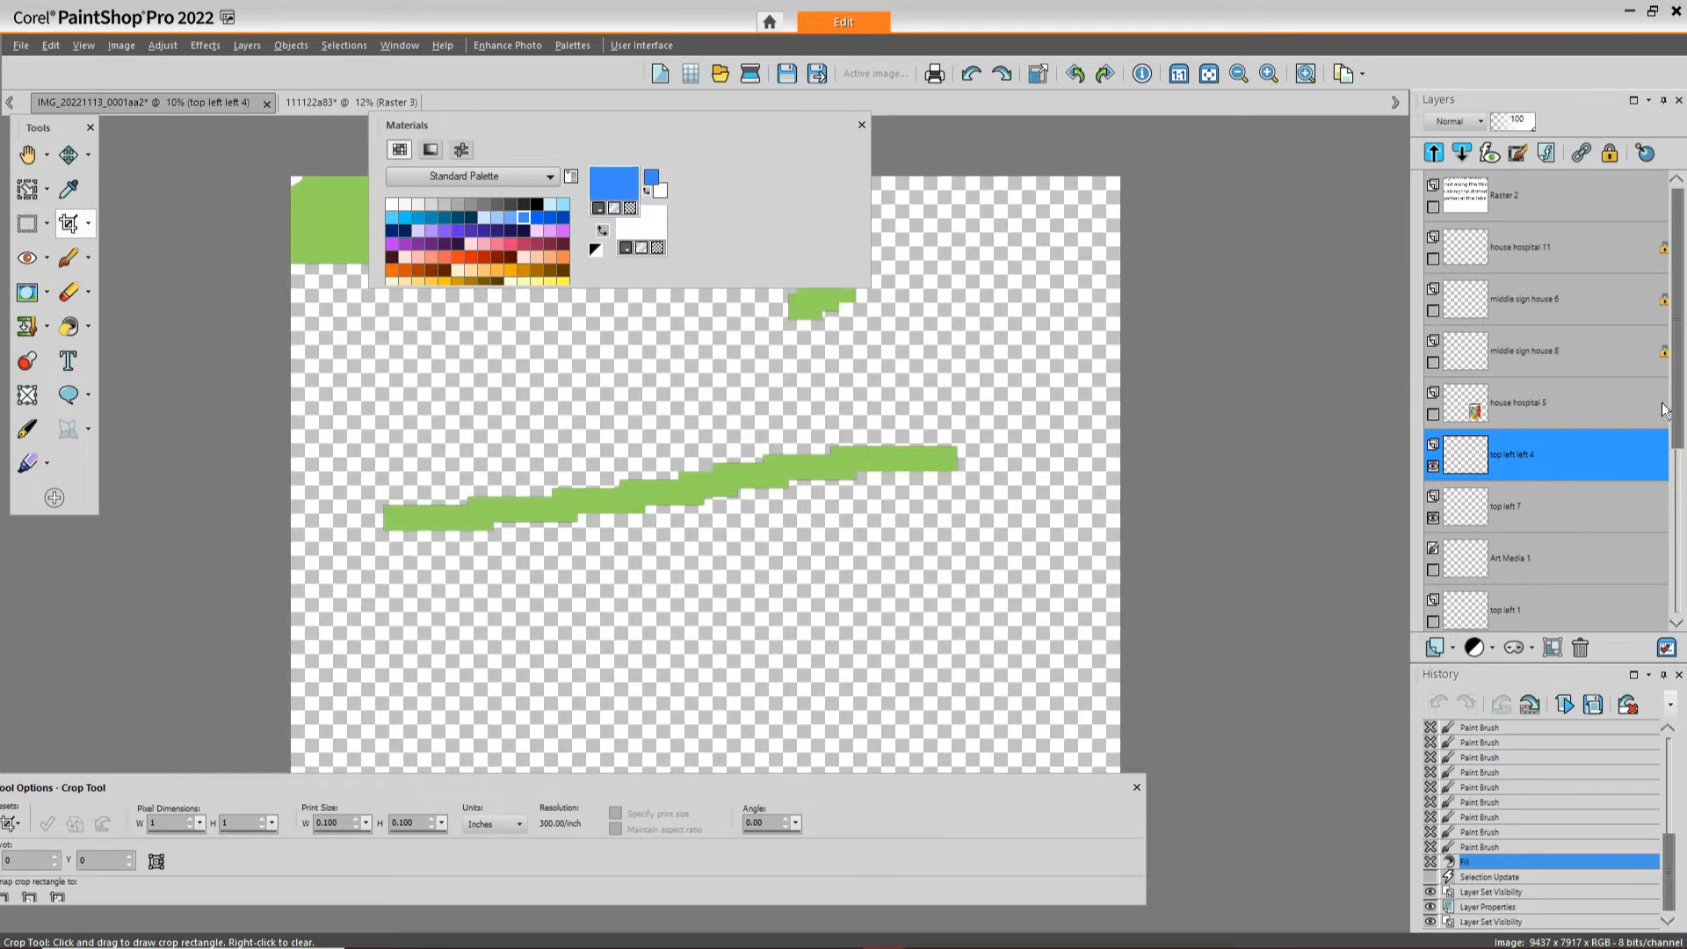
scroll(1657, 519, "down", 4)
left_click(1432, 518)
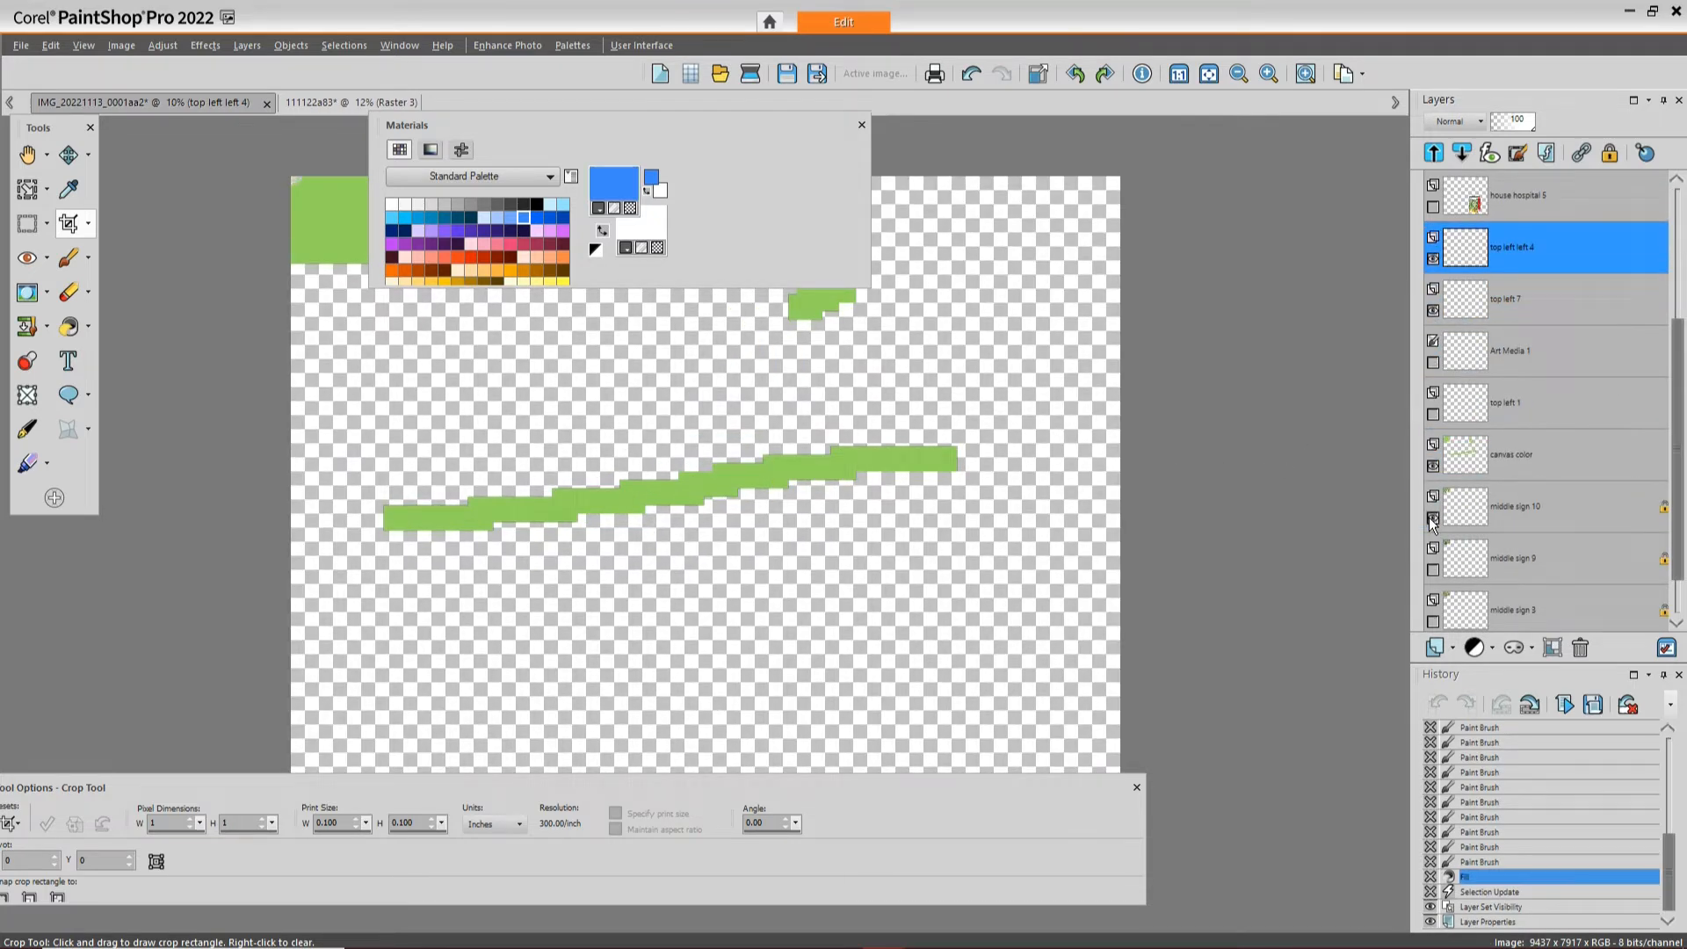
left_click(1433, 569)
left_click(1433, 621)
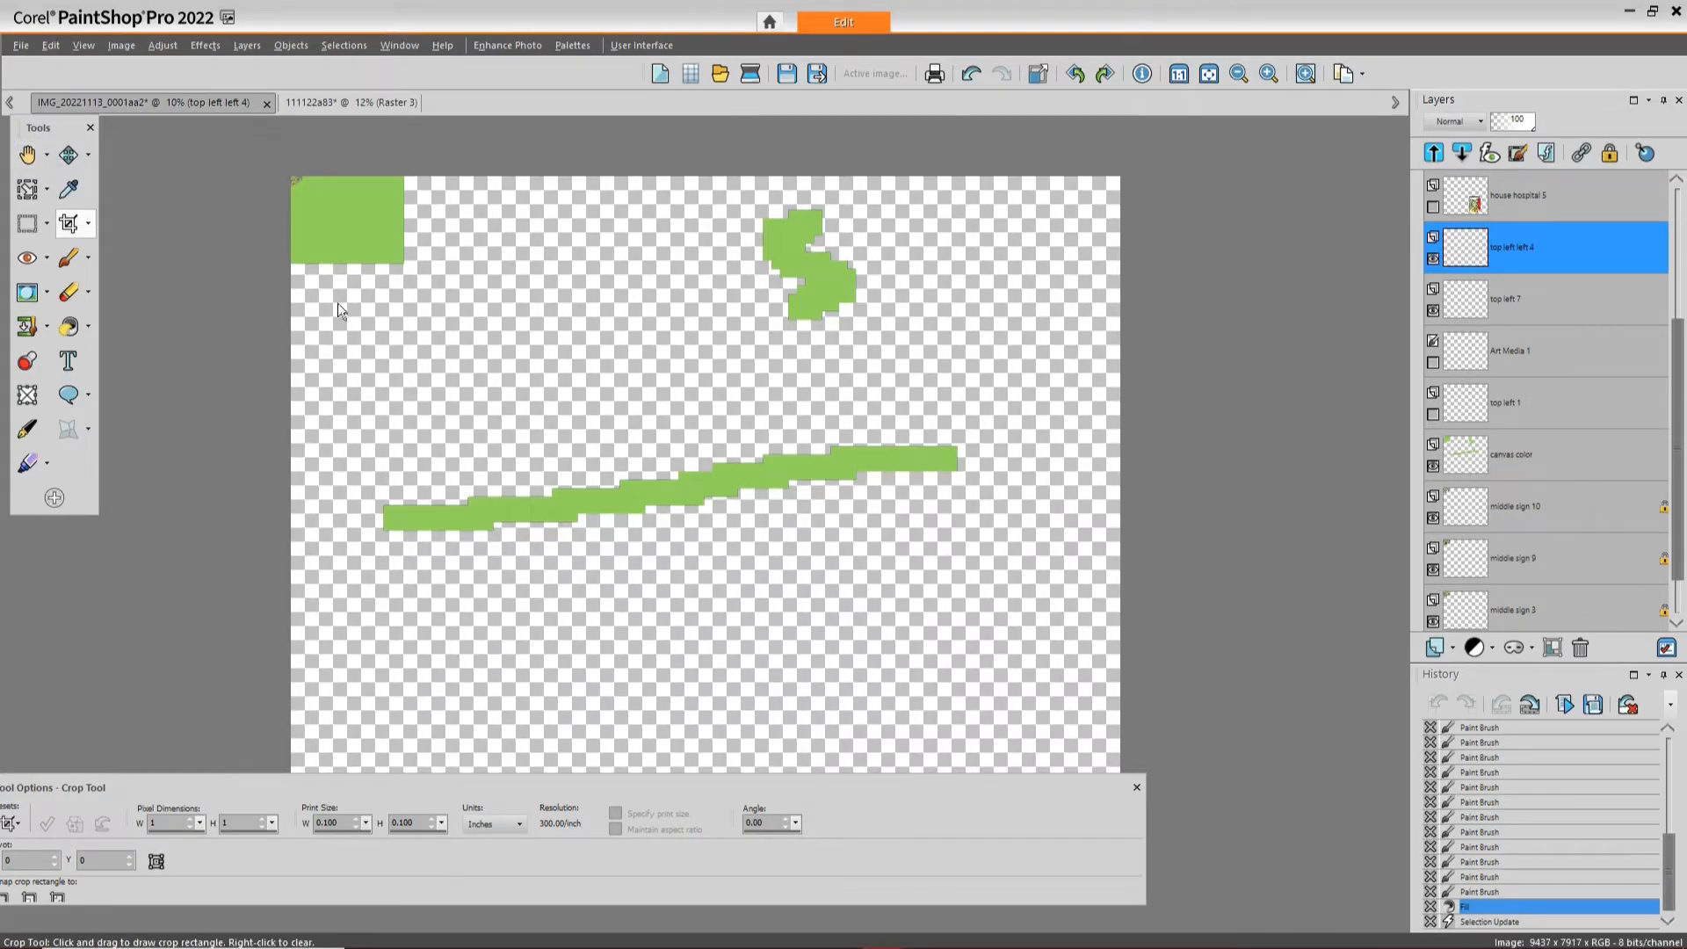
Switch to the Pan tool, shift the Tools palette slightly down, and choose the Colored Pencil from the art media tools
key("a")
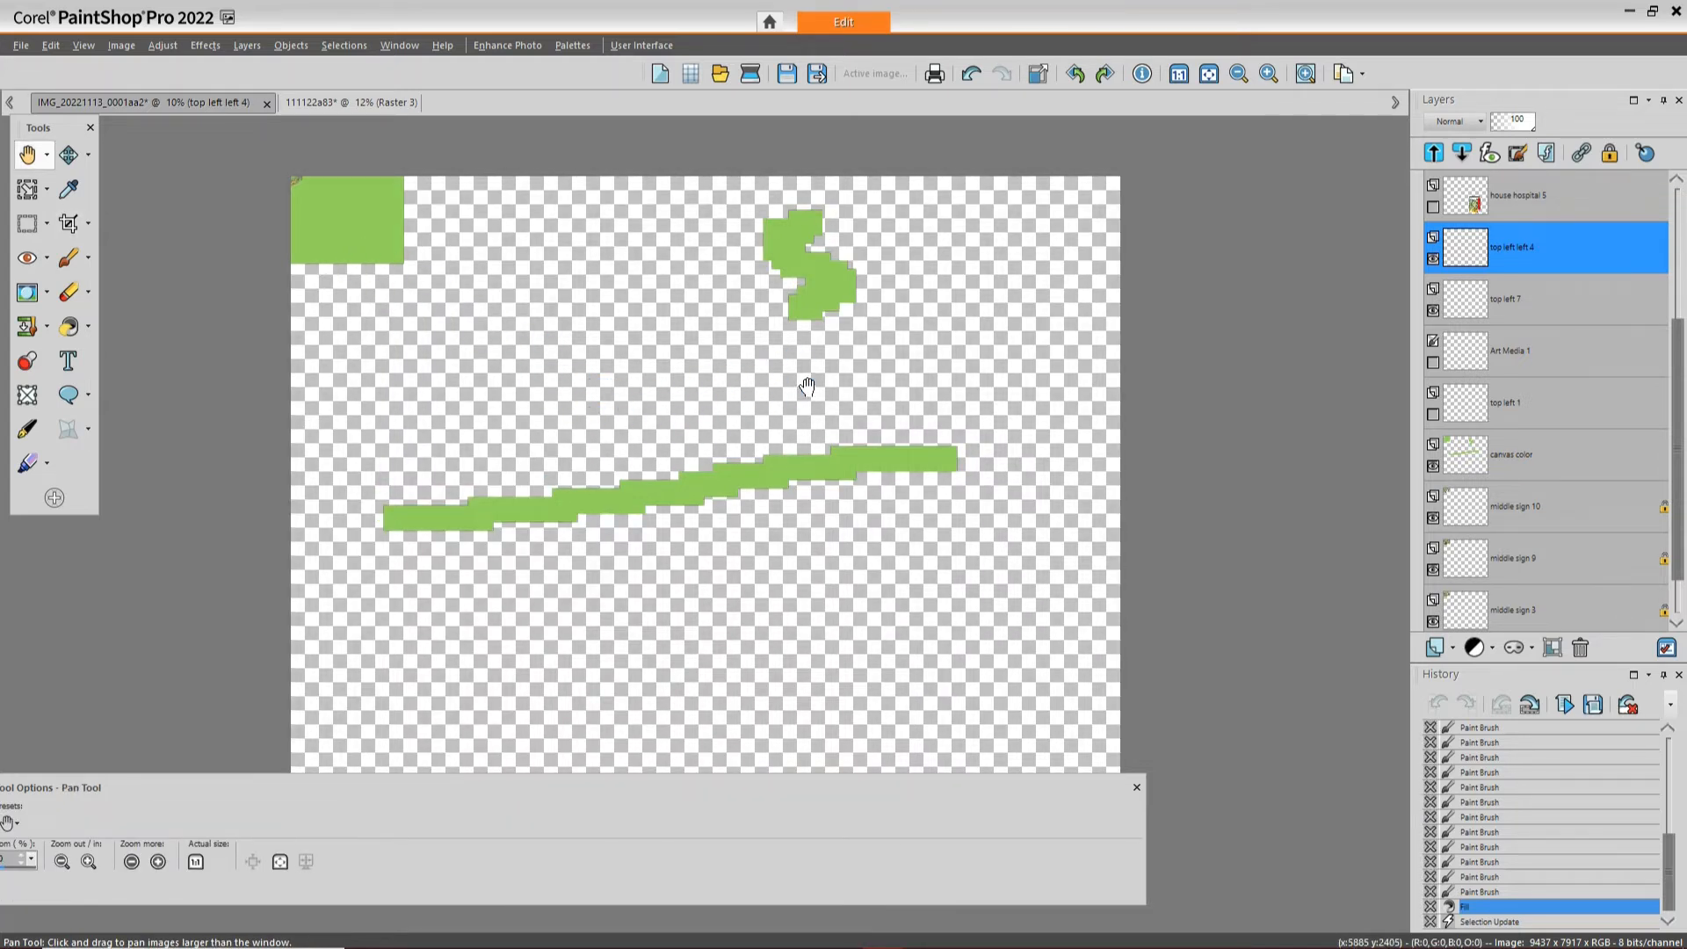
left_click_drag(60, 126, 61, 146)
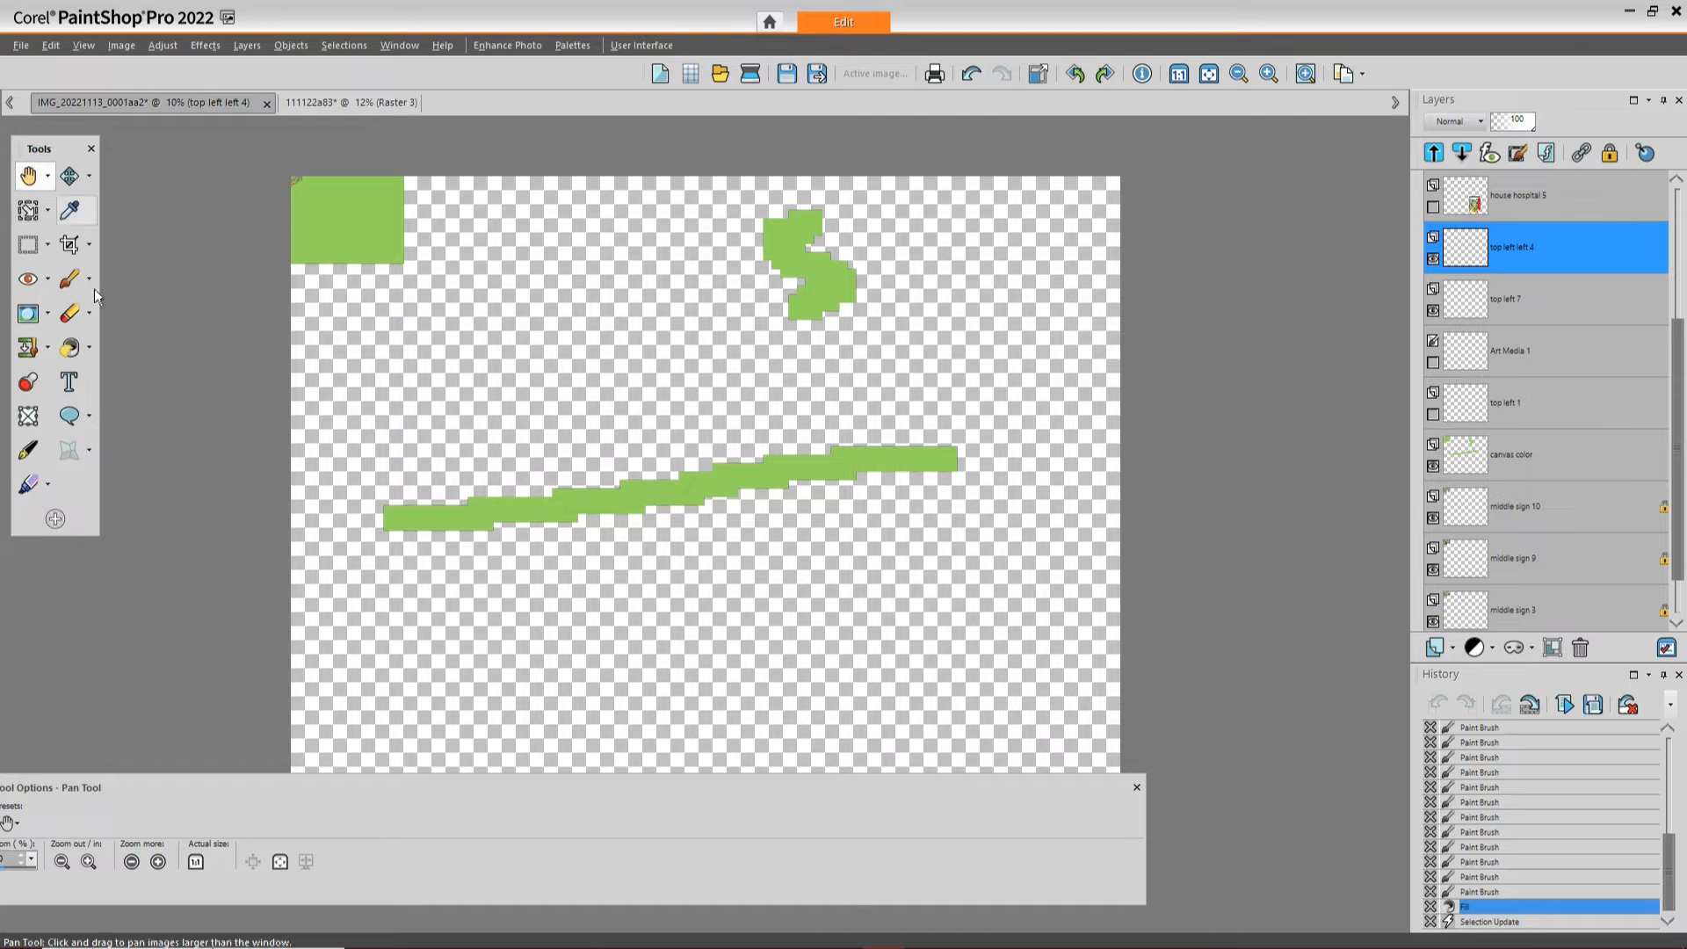
left_click(50, 491)
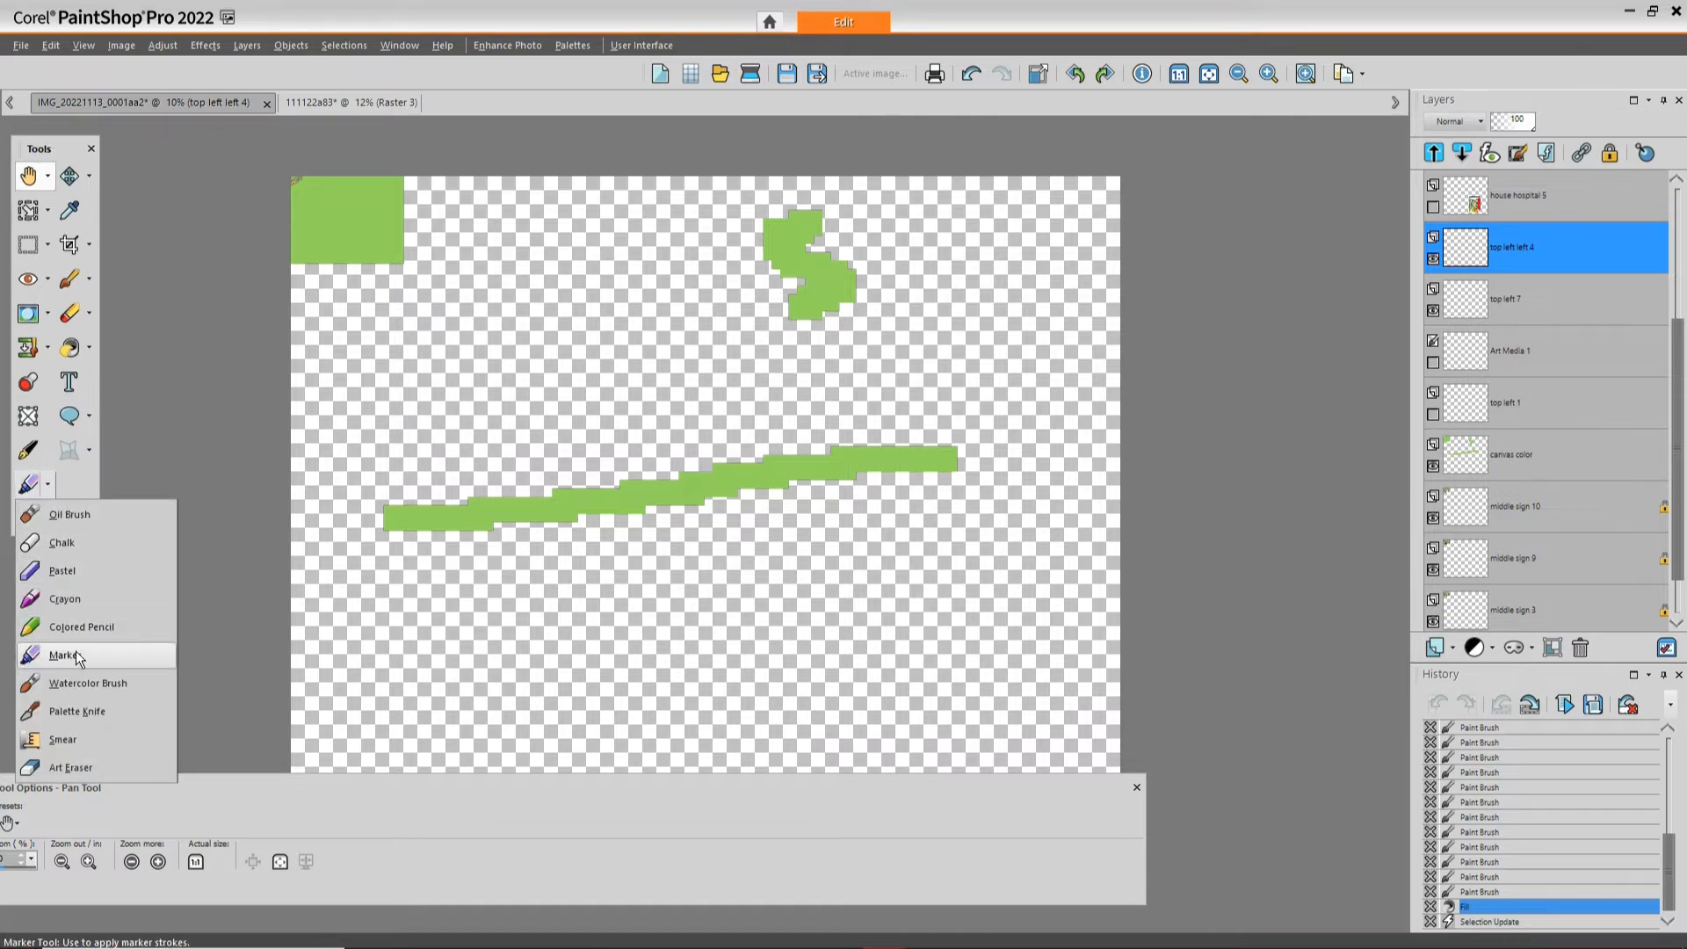
left_click(78, 622)
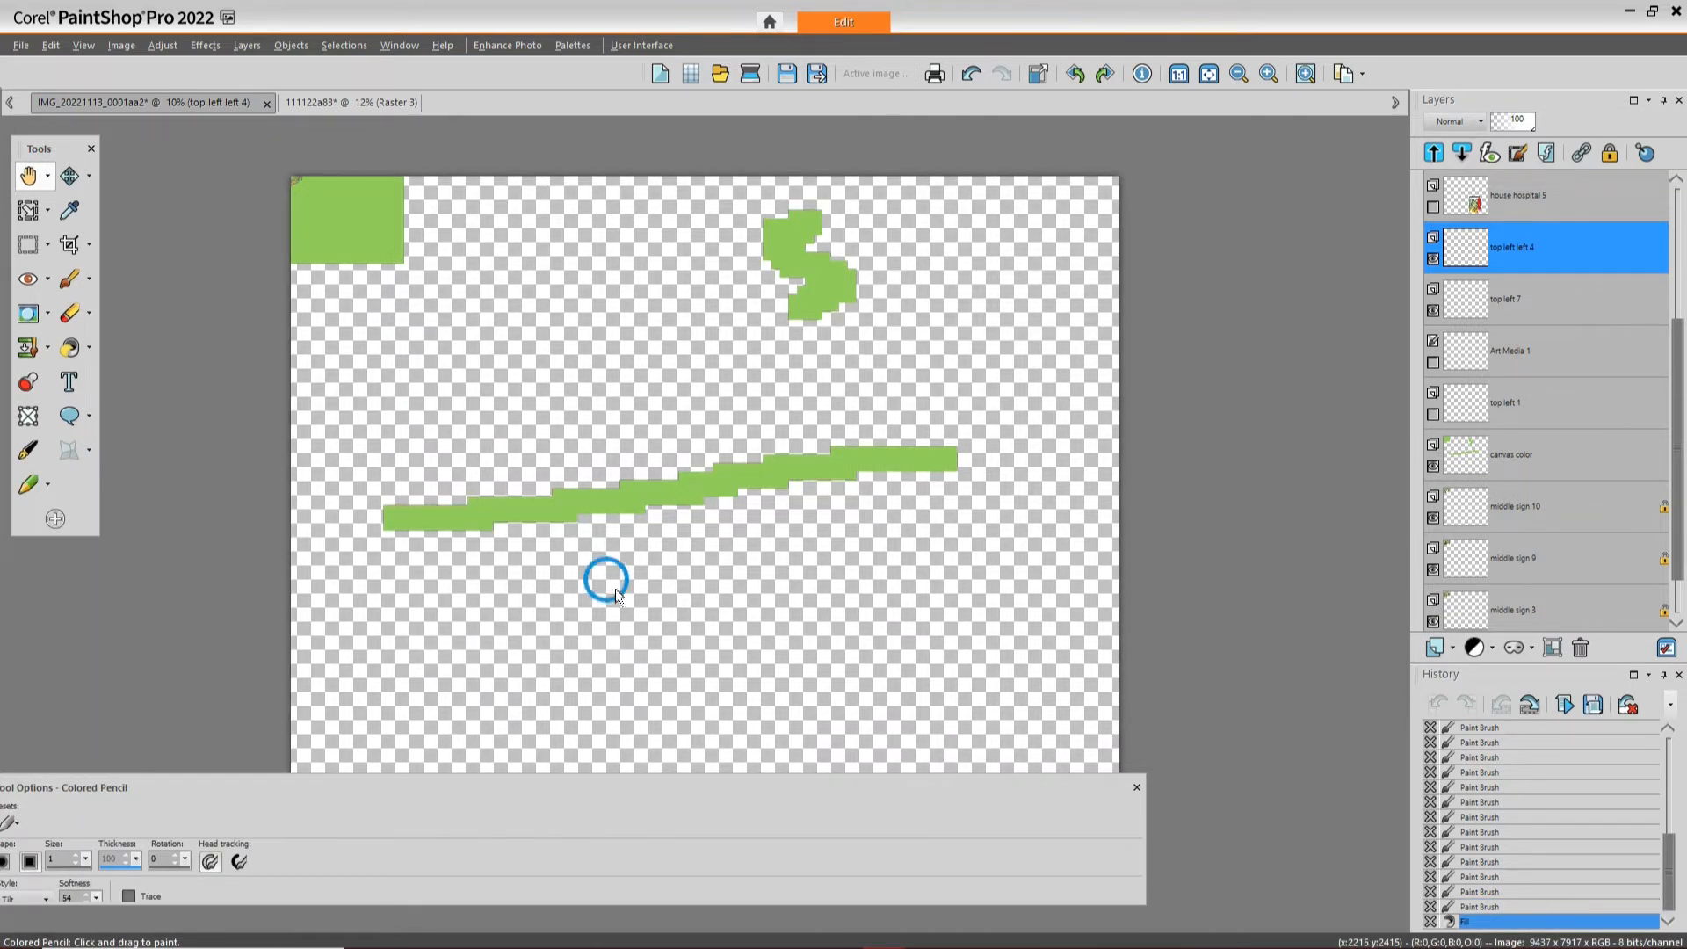
Bring the Tool Options palette fully into view, set the Colored Pencil size to 1624, and draw a diagonal stroke across the green strip
mouse_move(270, 786)
left_mouse_down()
mouse_move(335, 771)
mouse_move(394, 729)
left_mouse_up()
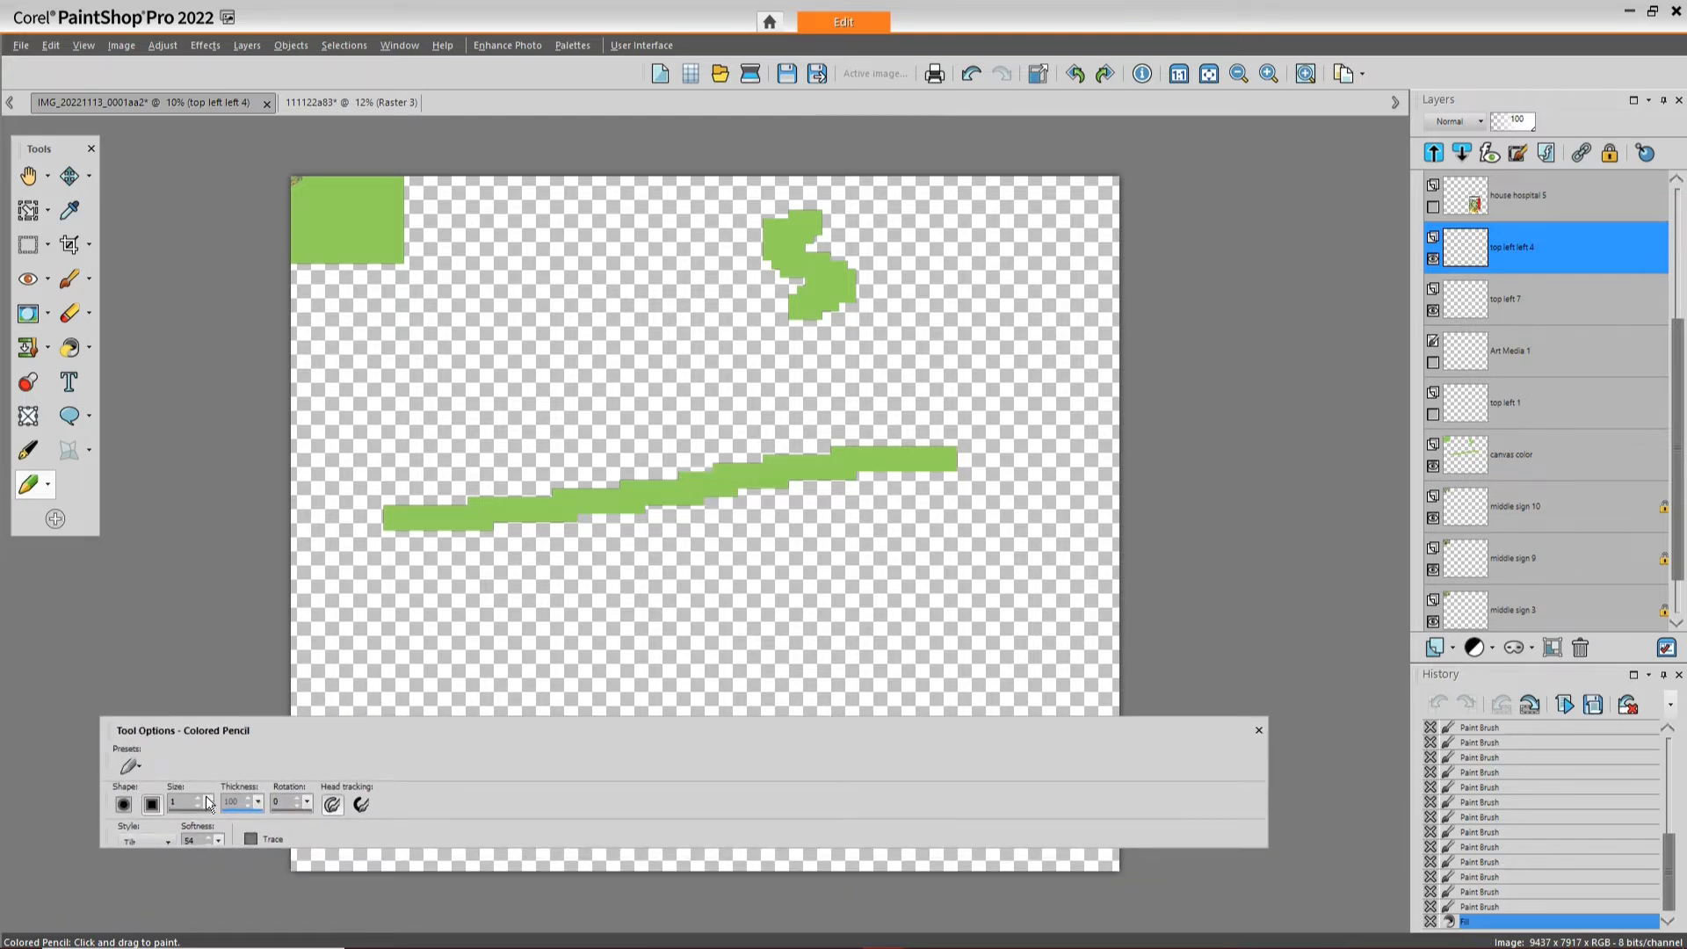
left_click_drag(208, 801, 276, 815)
left_click_drag(461, 429, 563, 516)
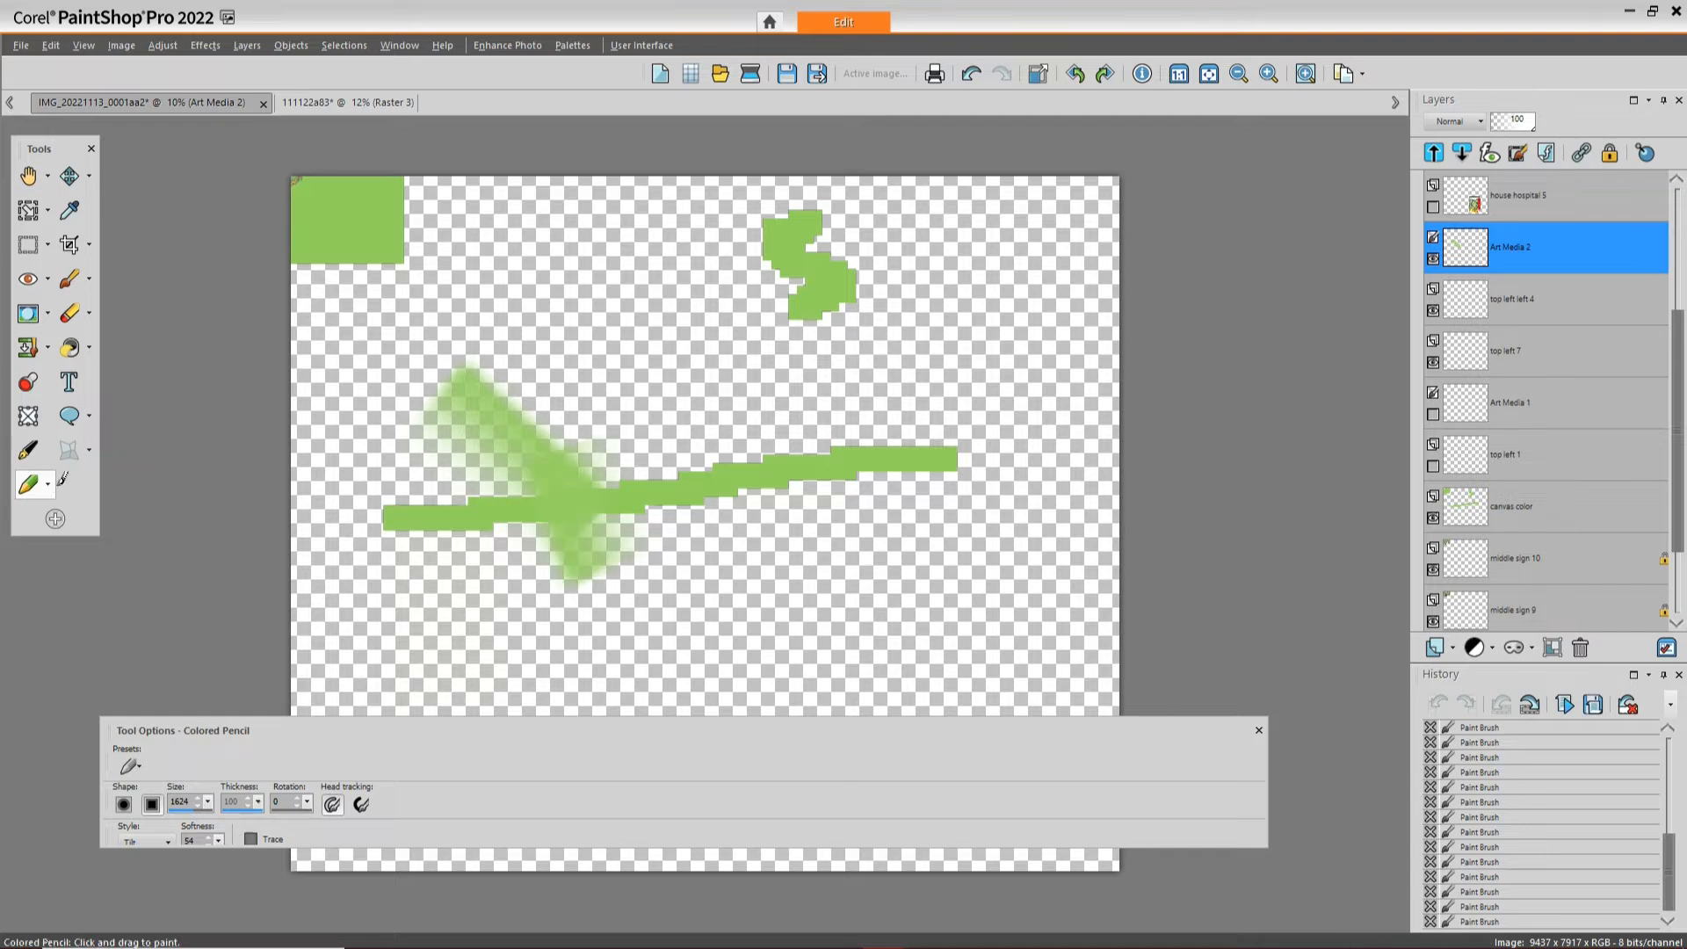
Draw a thin winding stroke across the green strip with the Chalk tool from the art media tools
left_click(49, 489)
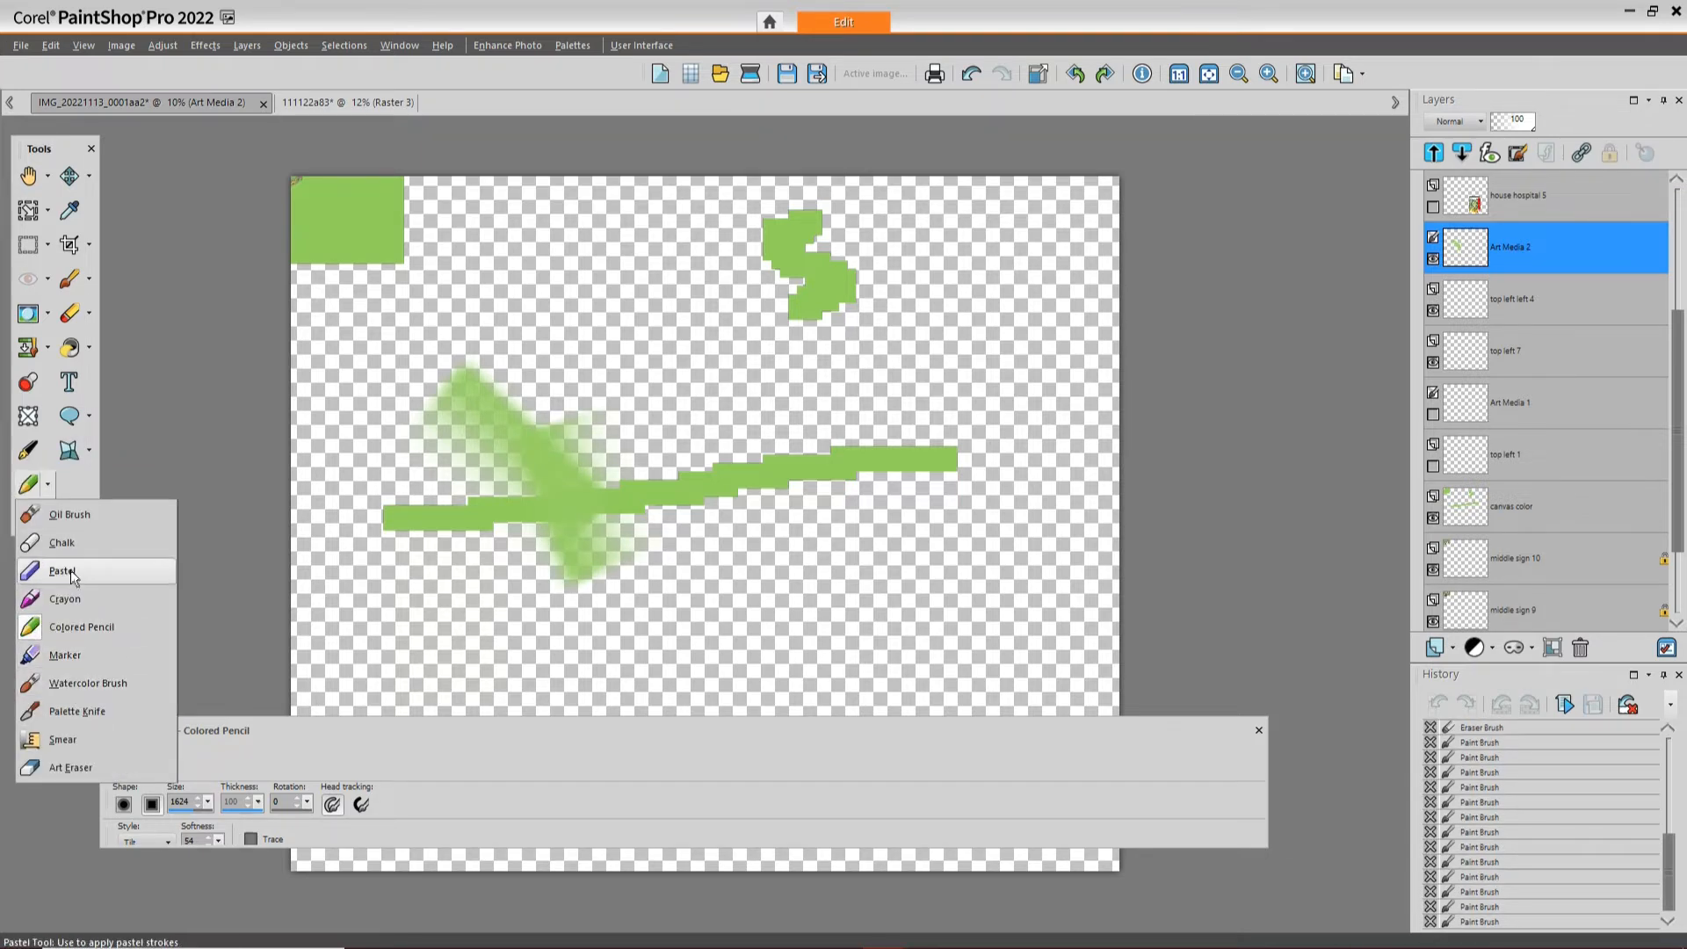
left_click(63, 544)
mouse_move(698, 341)
left_mouse_down()
mouse_move(799, 399)
mouse_move(654, 624)
left_mouse_up()
left_click_drag(437, 609, 417, 620)
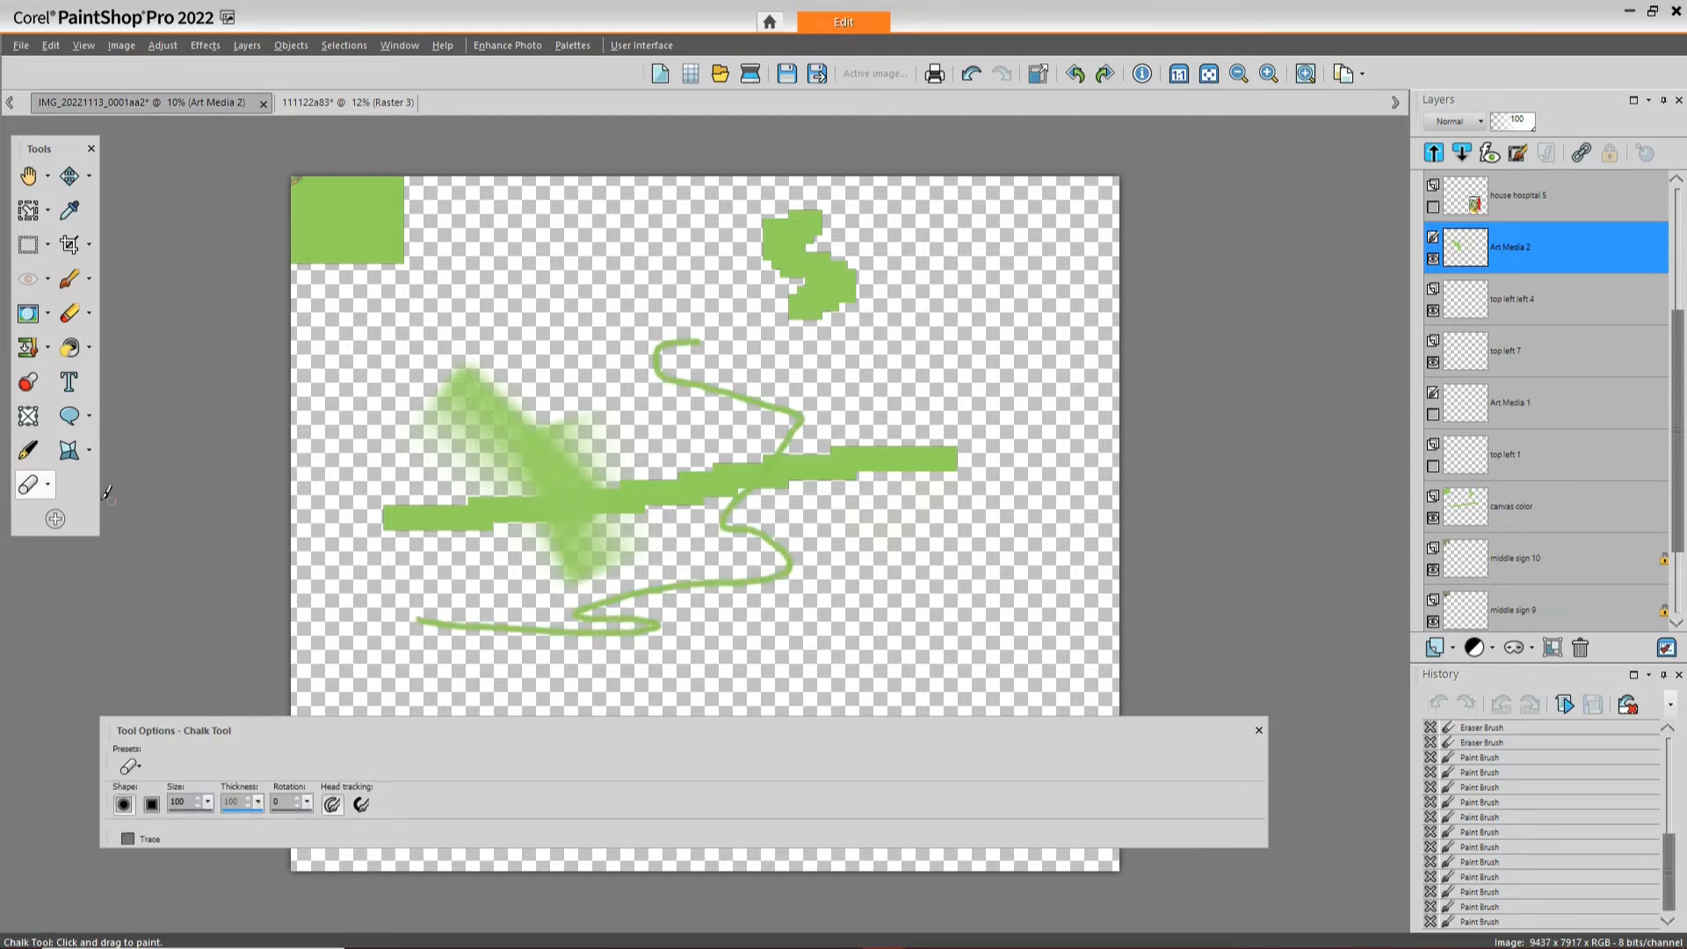
Choose the Pastel tool from the art media tools and draw a thin zigzag stroke over the chalk line
left_click(47, 484)
left_click(72, 565)
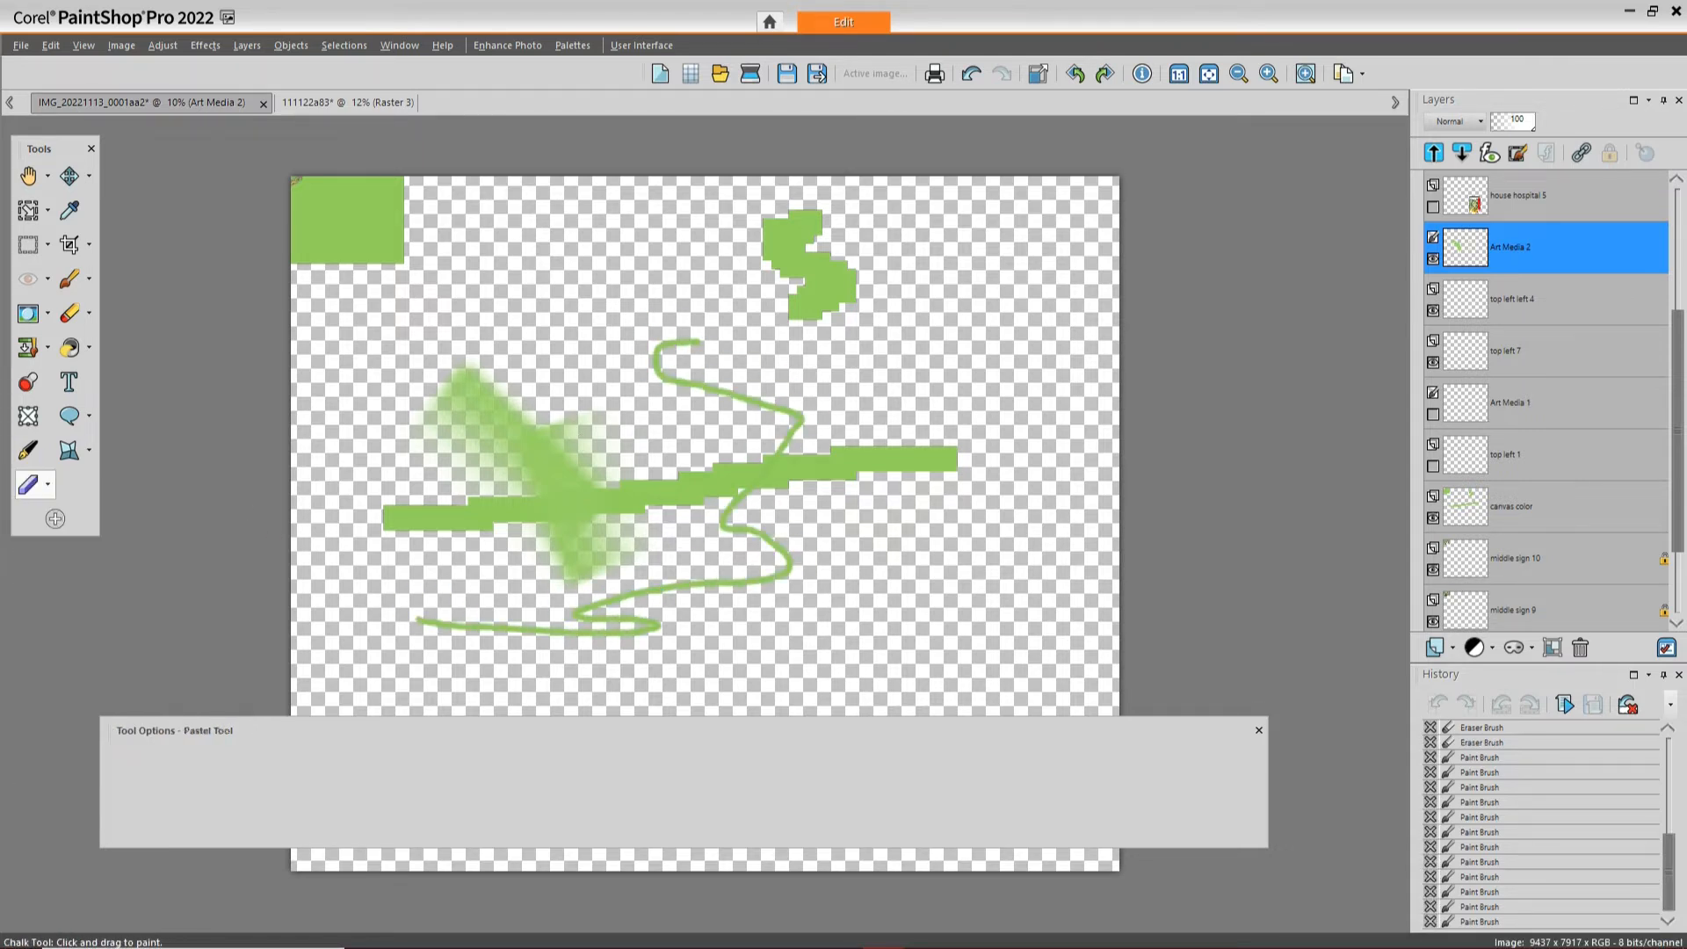
mouse_move(698, 341)
left_mouse_down()
mouse_move(573, 325)
mouse_move(563, 368)
mouse_move(778, 460)
mouse_move(738, 518)
mouse_move(568, 581)
mouse_move(739, 624)
left_mouse_up()
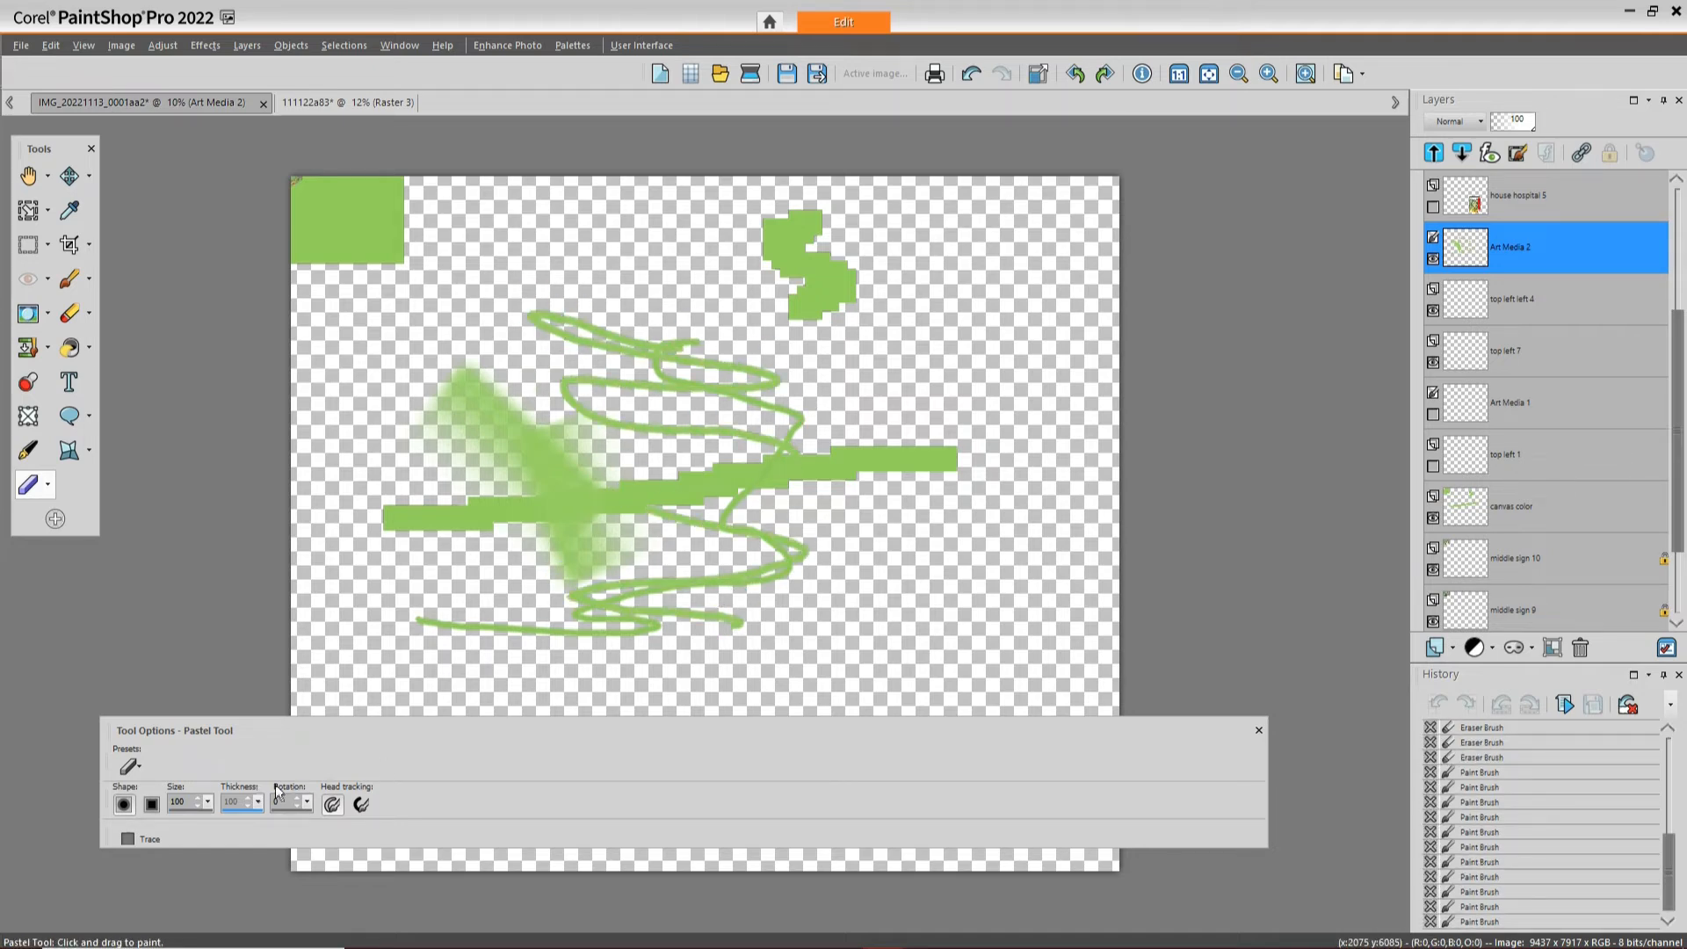
Set the Pastel size to 991 and paint a thick green ring over the thin strokes
left_click_drag(208, 803, 268, 834)
mouse_move(703, 532)
left_mouse_down()
mouse_move(914, 516)
mouse_move(918, 540)
left_mouse_up()
mouse_move(905, 424)
left_mouse_down()
mouse_move(823, 351)
mouse_move(694, 344)
mouse_move(601, 355)
mouse_move(576, 426)
mouse_move(671, 504)
mouse_move(825, 525)
mouse_move(891, 471)
mouse_move(846, 432)
left_mouse_up()
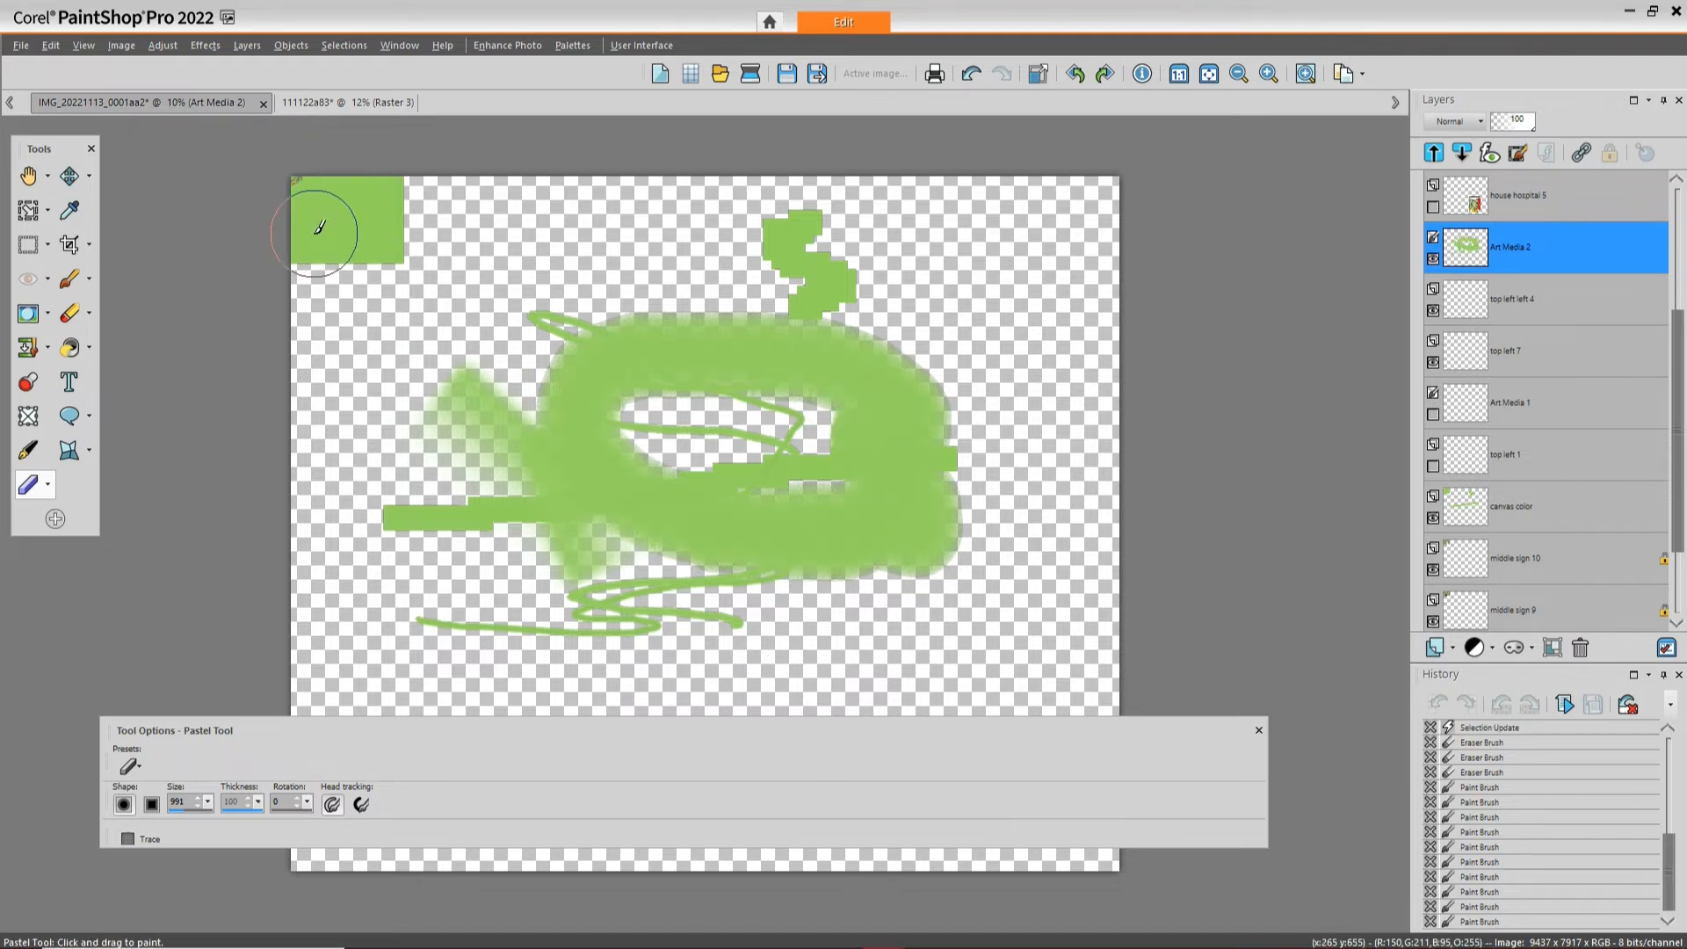
Switch to the 111122a83 image, select its Raster 2 layer with the Pick tool, and hide Raster 3
left_click(316, 103)
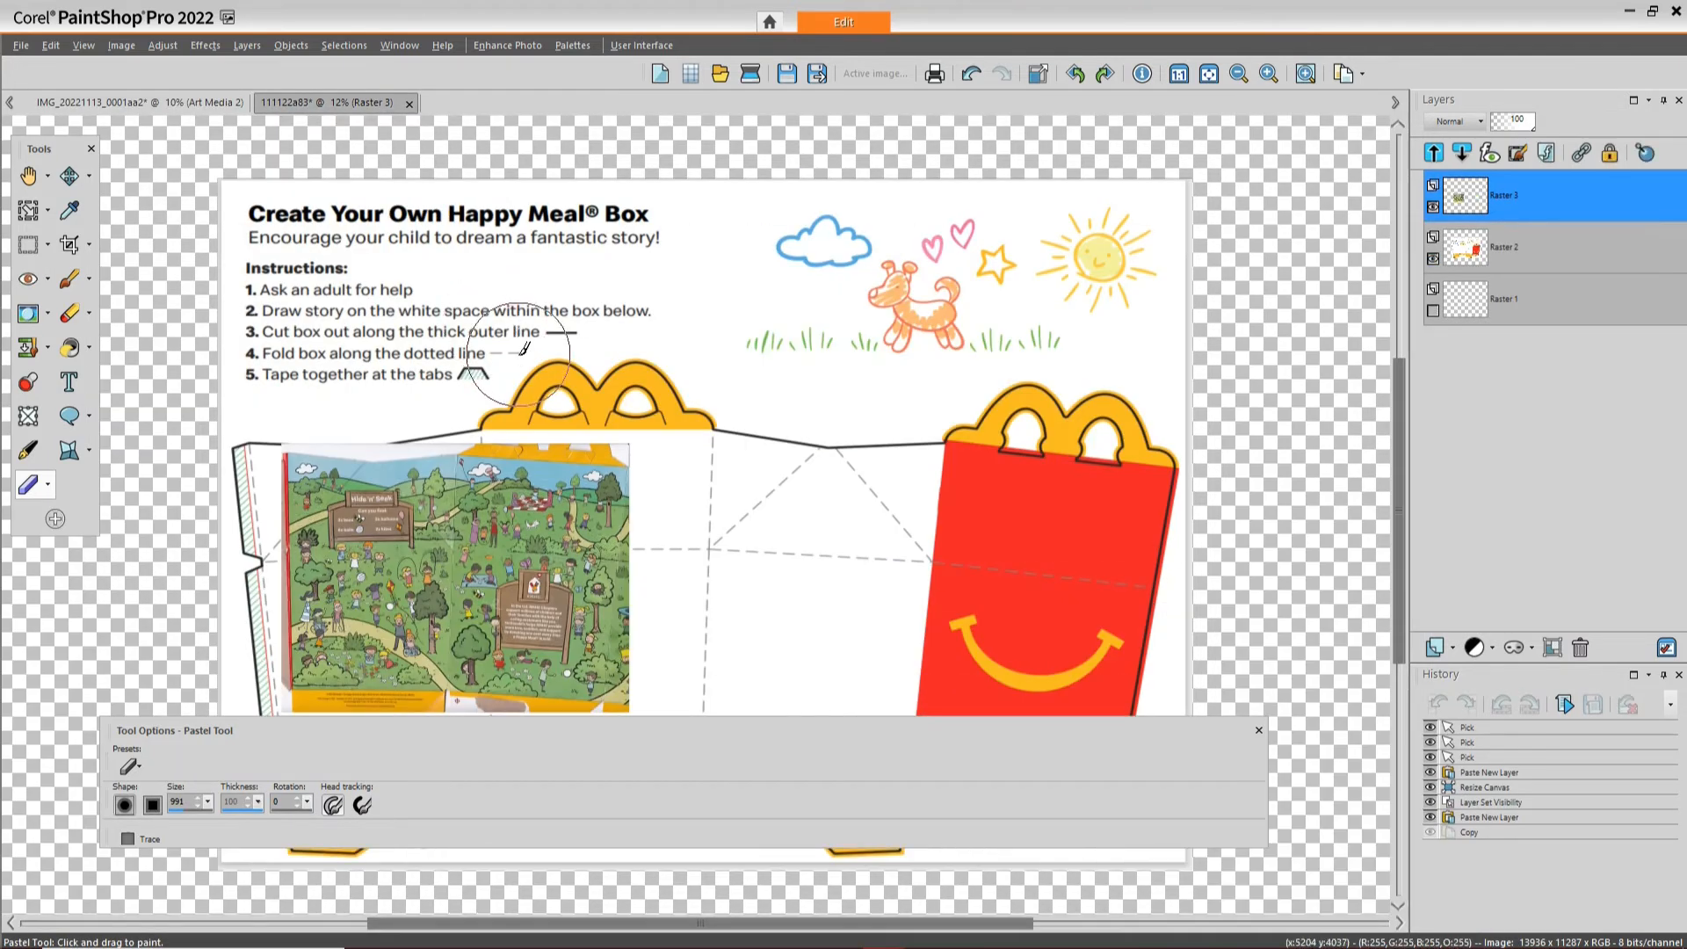
left_click(88, 176)
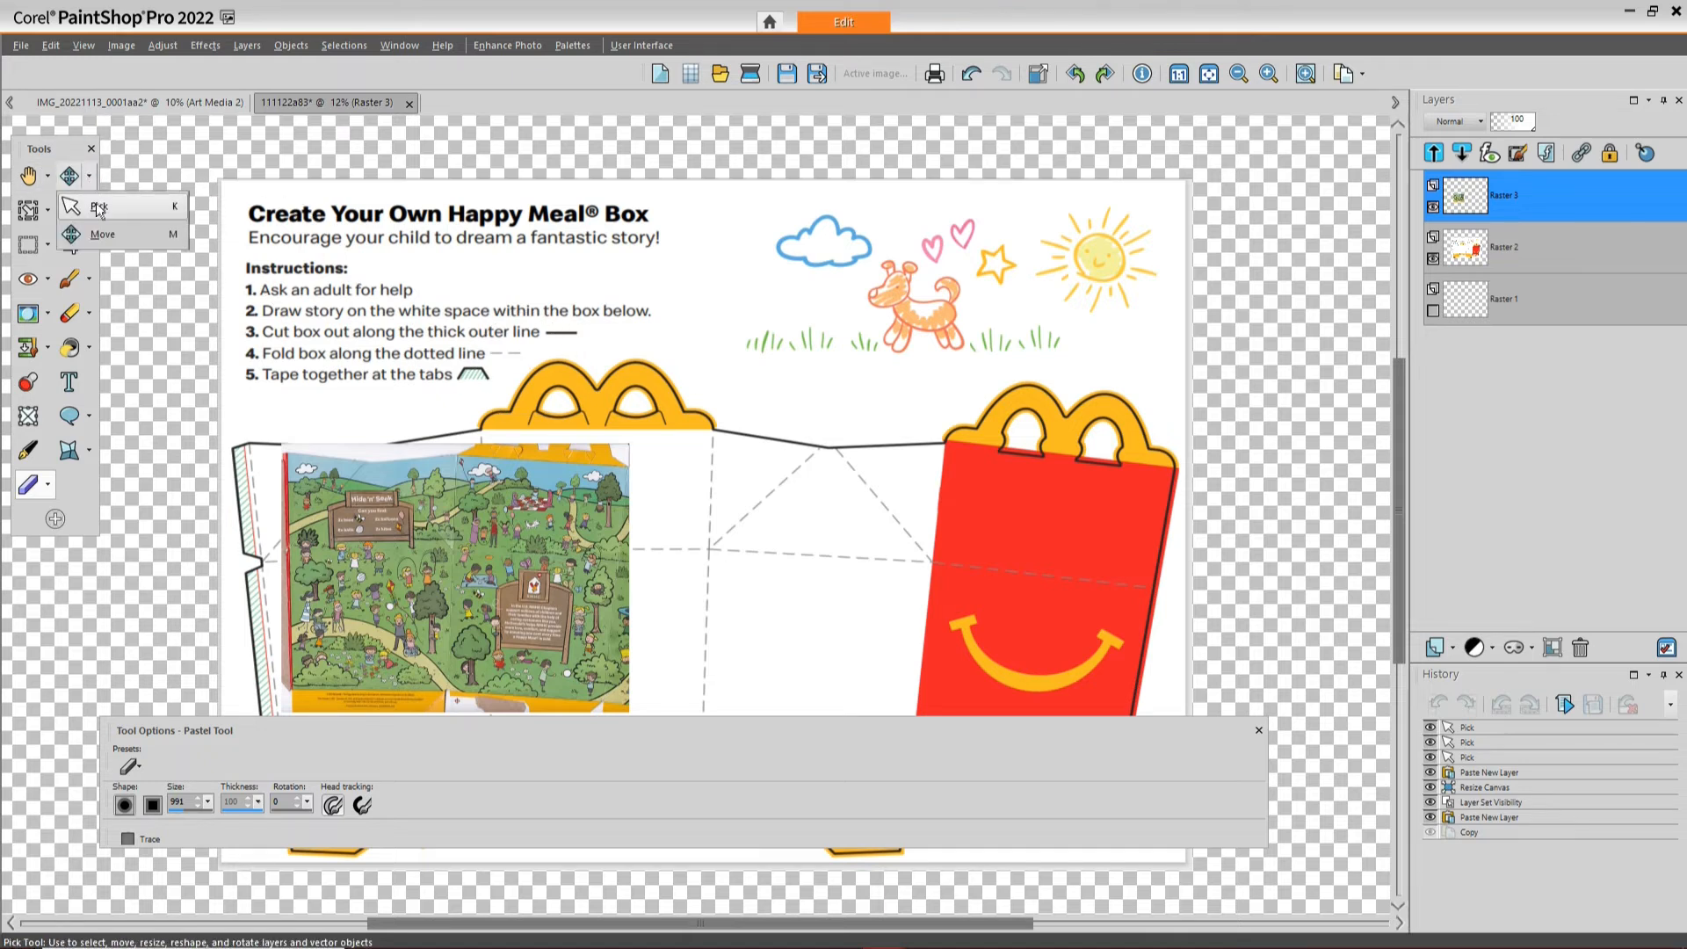
left_click(98, 205)
left_click(1465, 252)
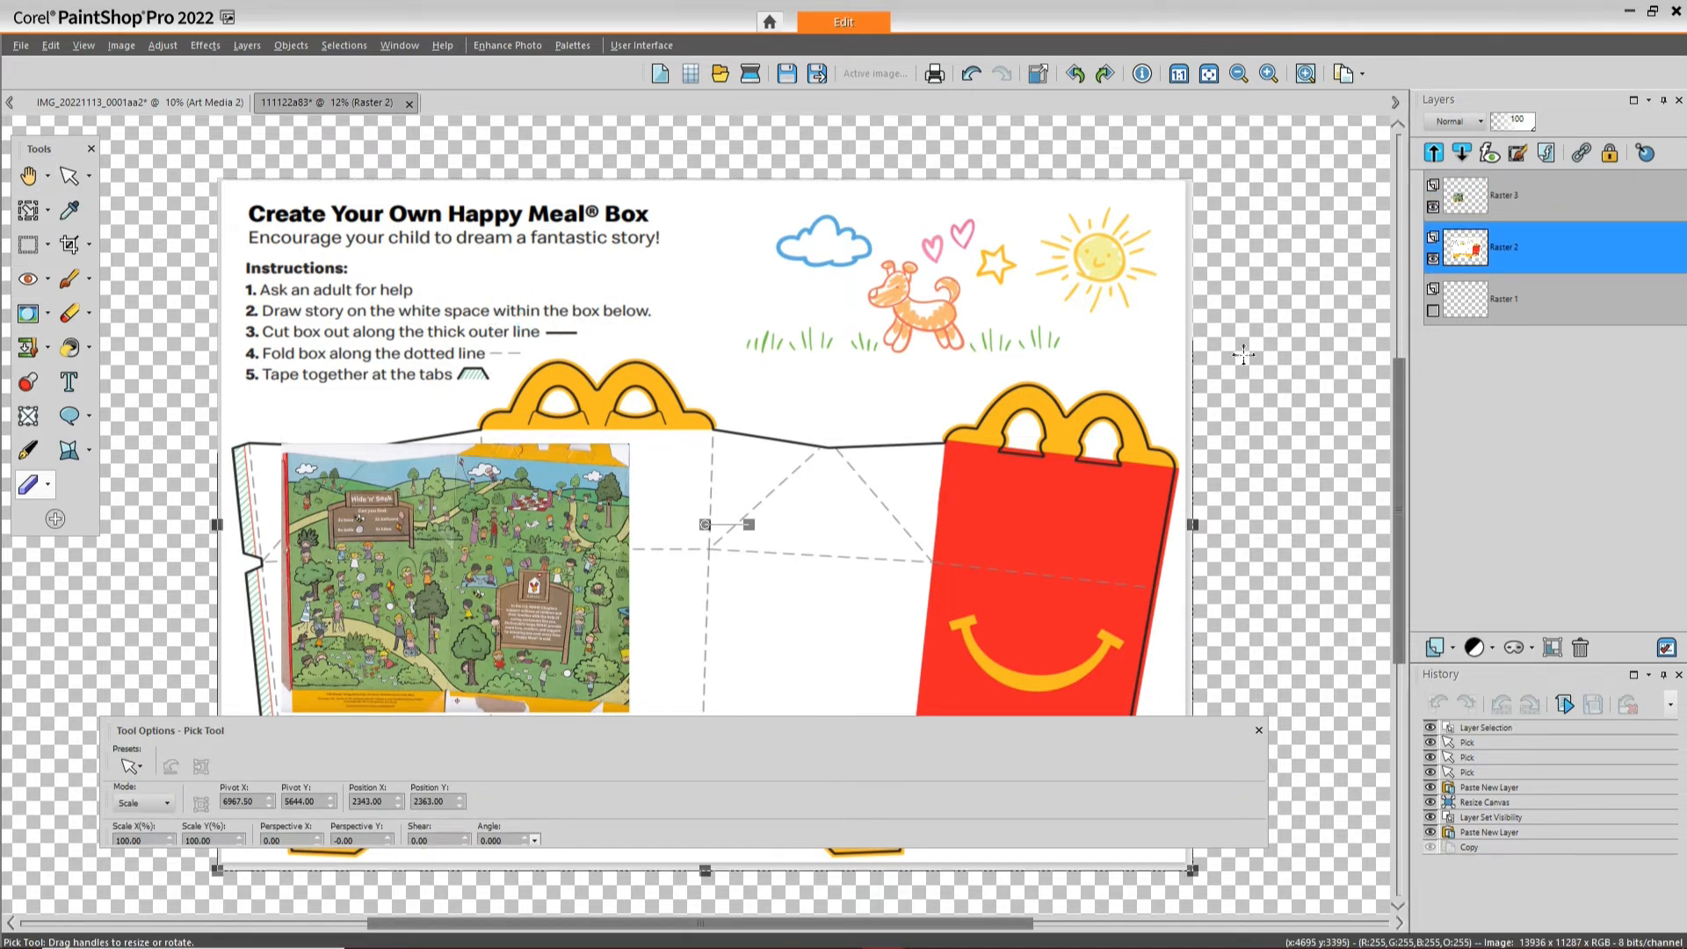
left_click(1433, 208)
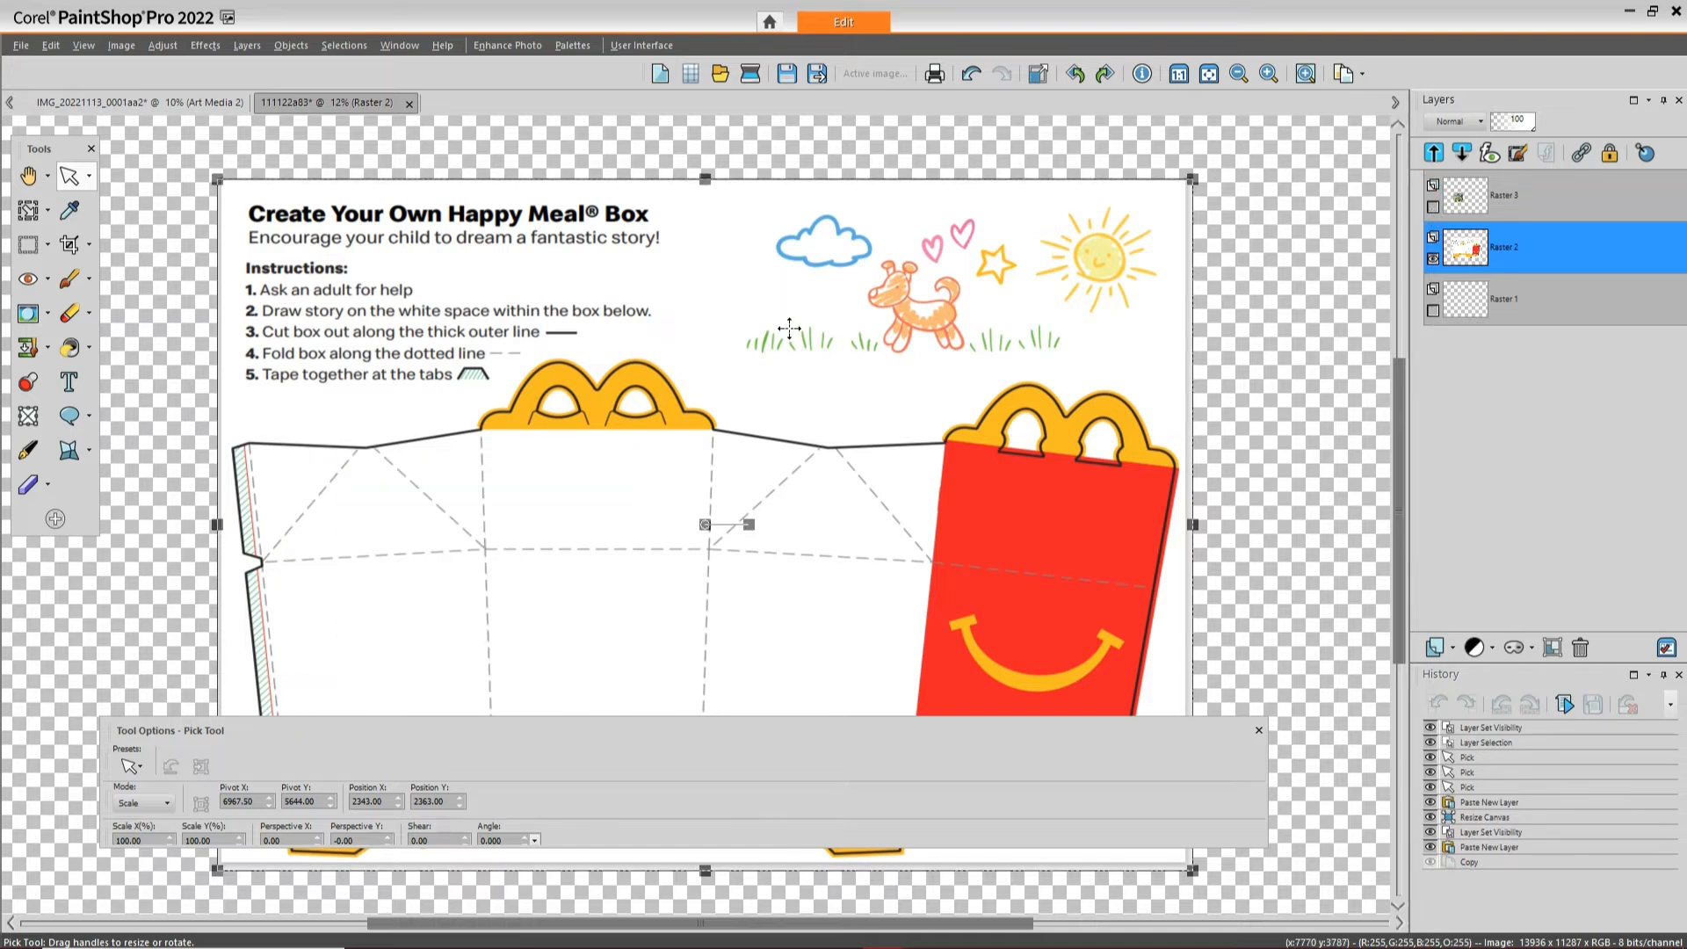
Copy the Raster 2 box template and paste it as a new layer into the IMG_20221113_0001aa2 image
left_click(793, 327)
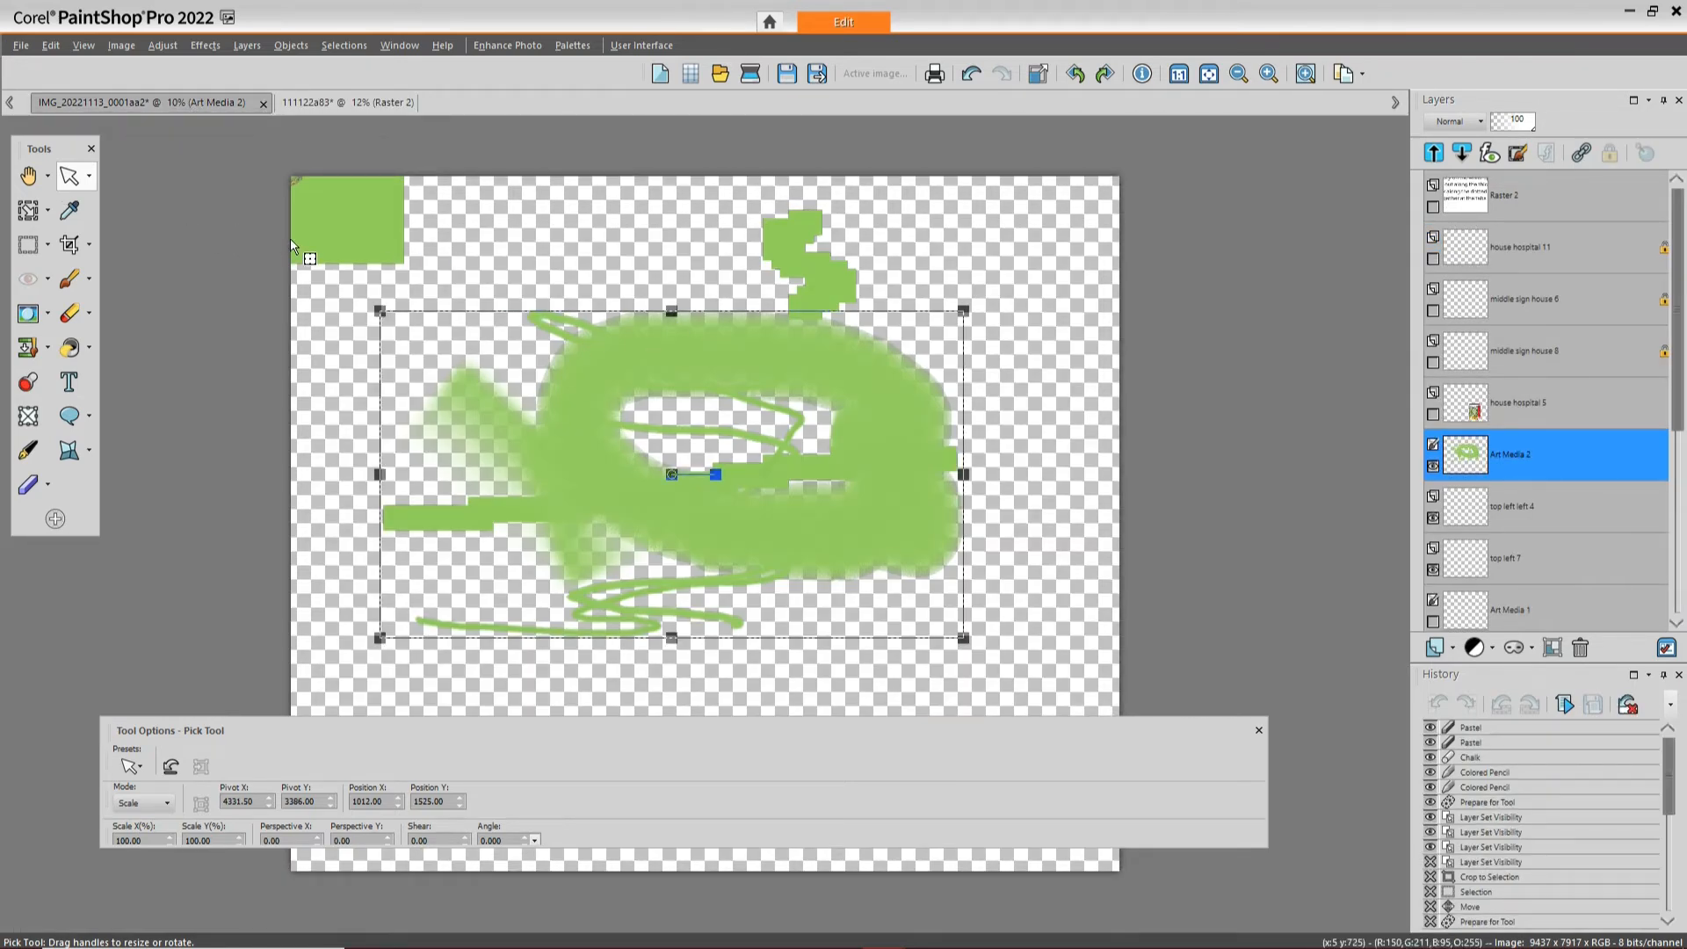
left_click(488, 282)
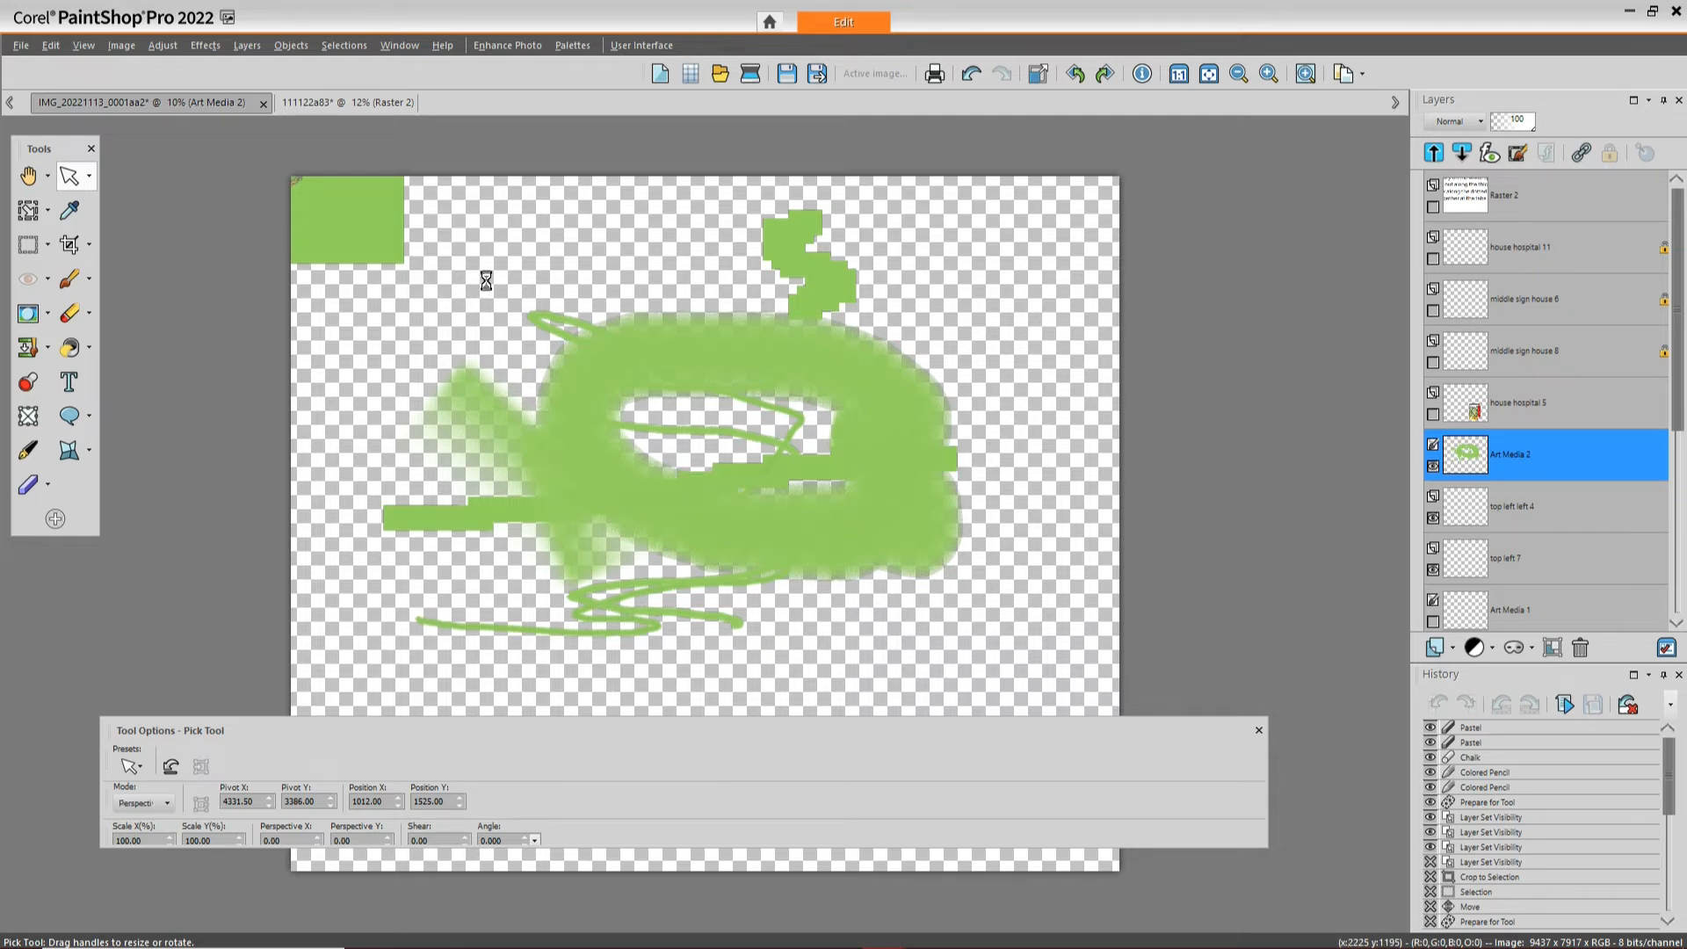
key("ctrl+v")
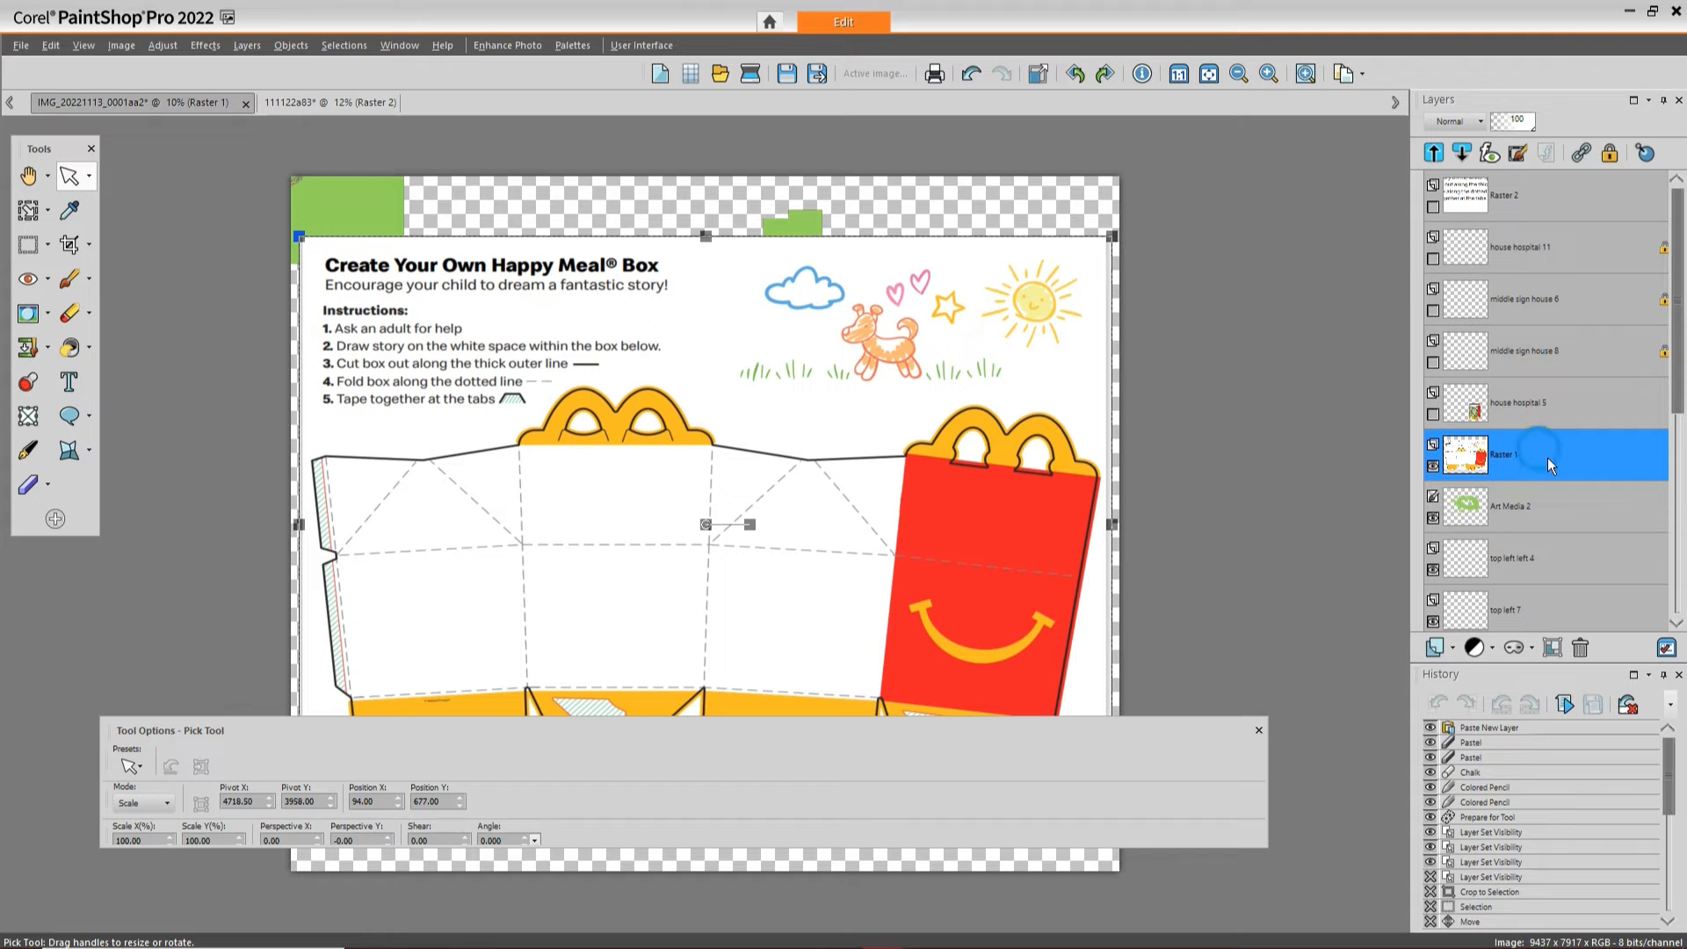
Toggle the pasted template layer off and on, and move and narrow the Tool Options palette to uncover the template
left_click(1433, 467)
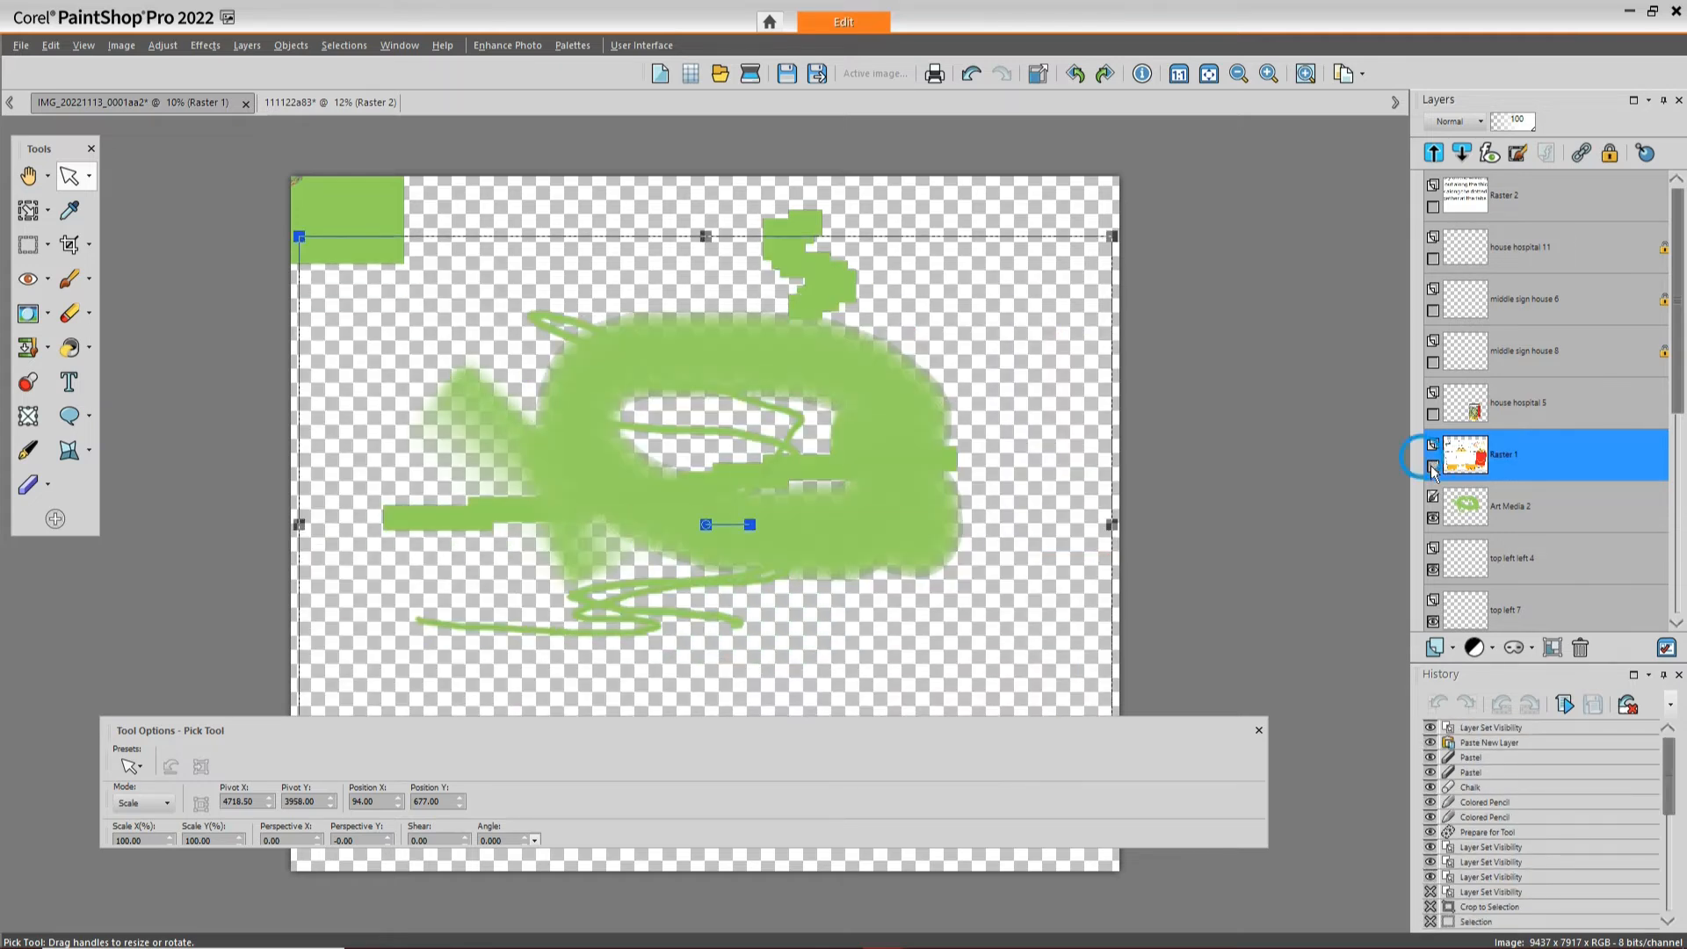
left_click(1433, 467)
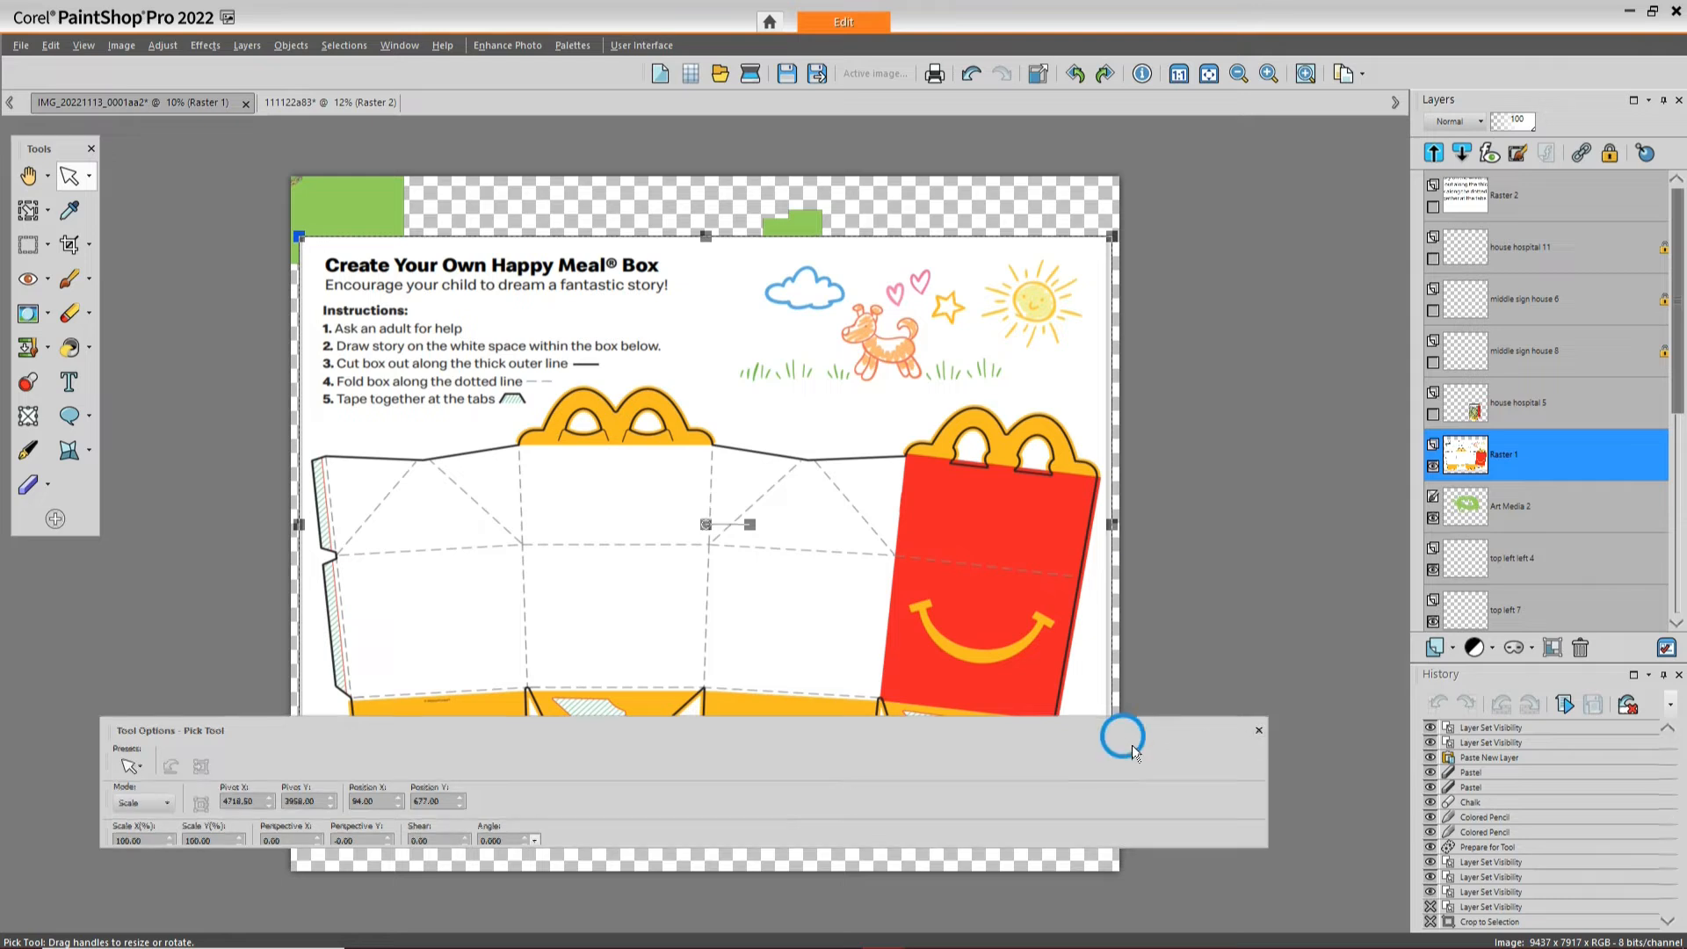
left_click_drag(1140, 743, 1064, 766)
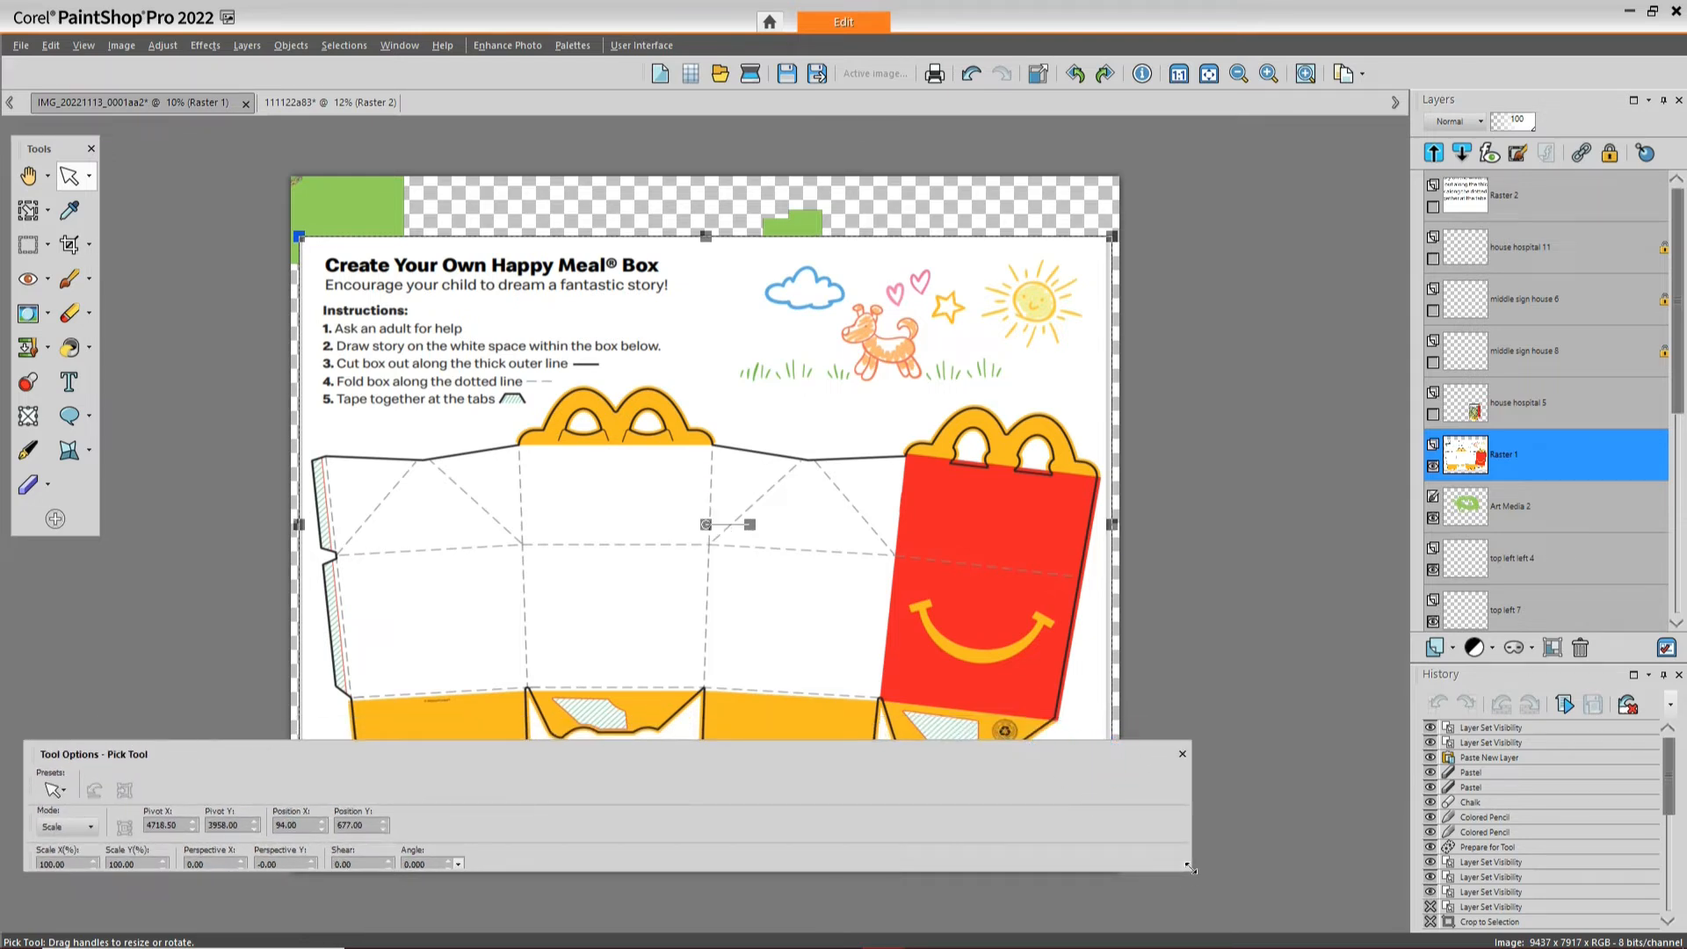
left_click_drag(1183, 866, 270, 891)
Move the pasted box template slightly up with the Pick tool, rotate it clockwise, and turn it back upright
left_click(588, 378)
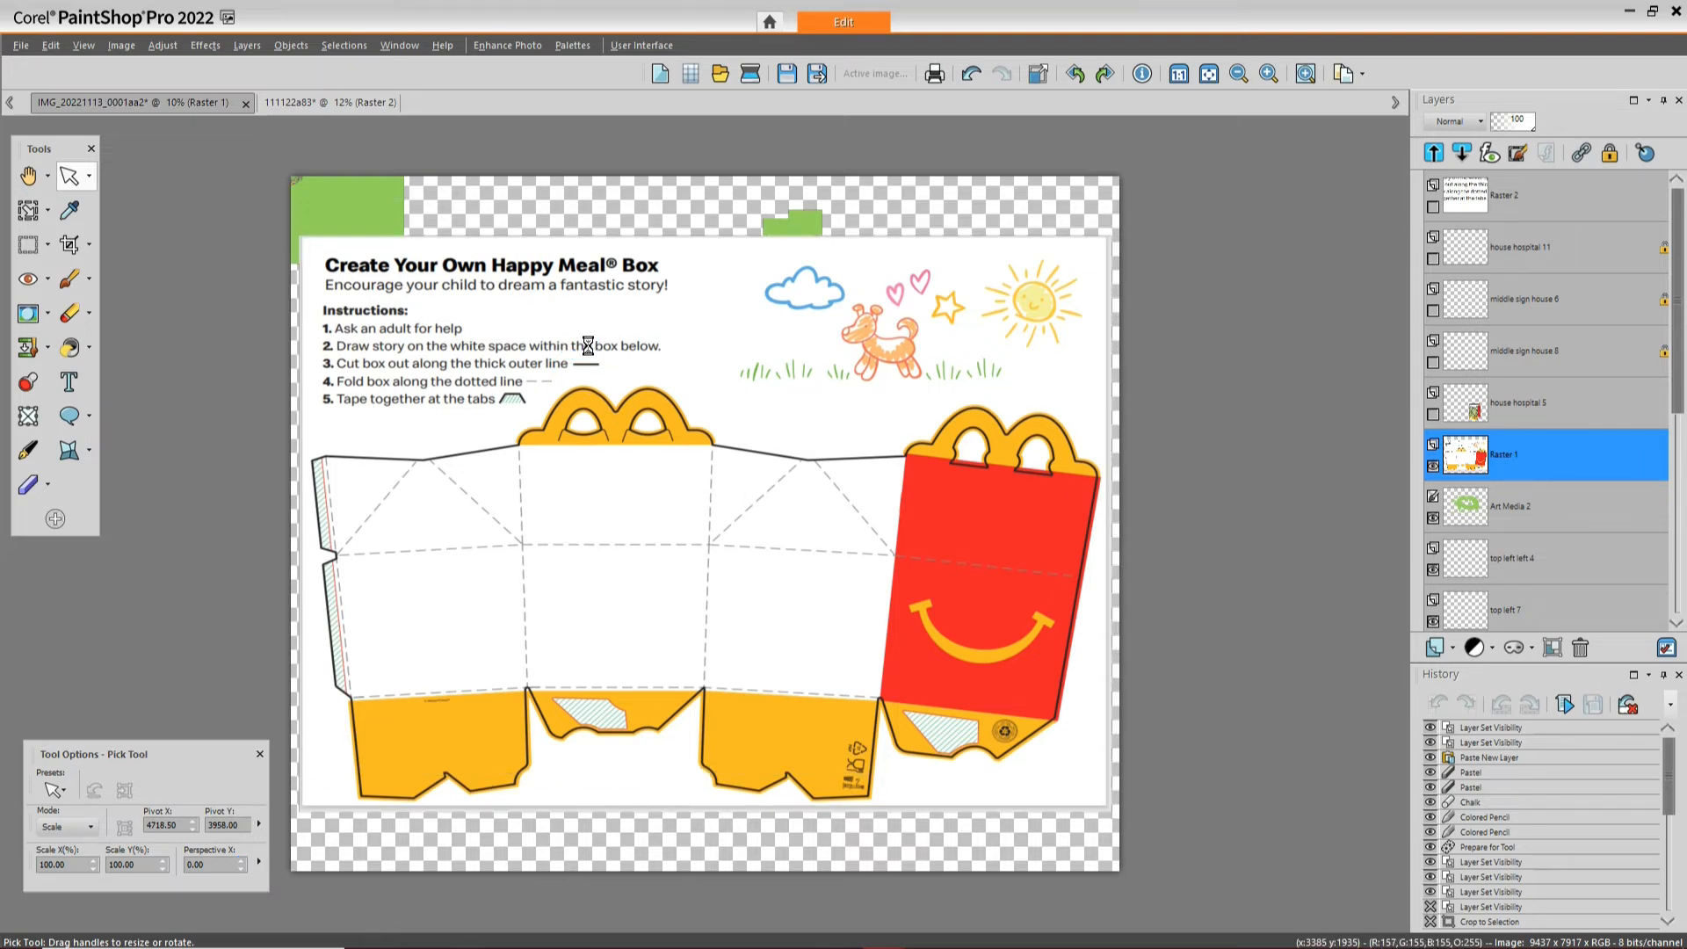
left_click_drag(589, 378, 589, 338)
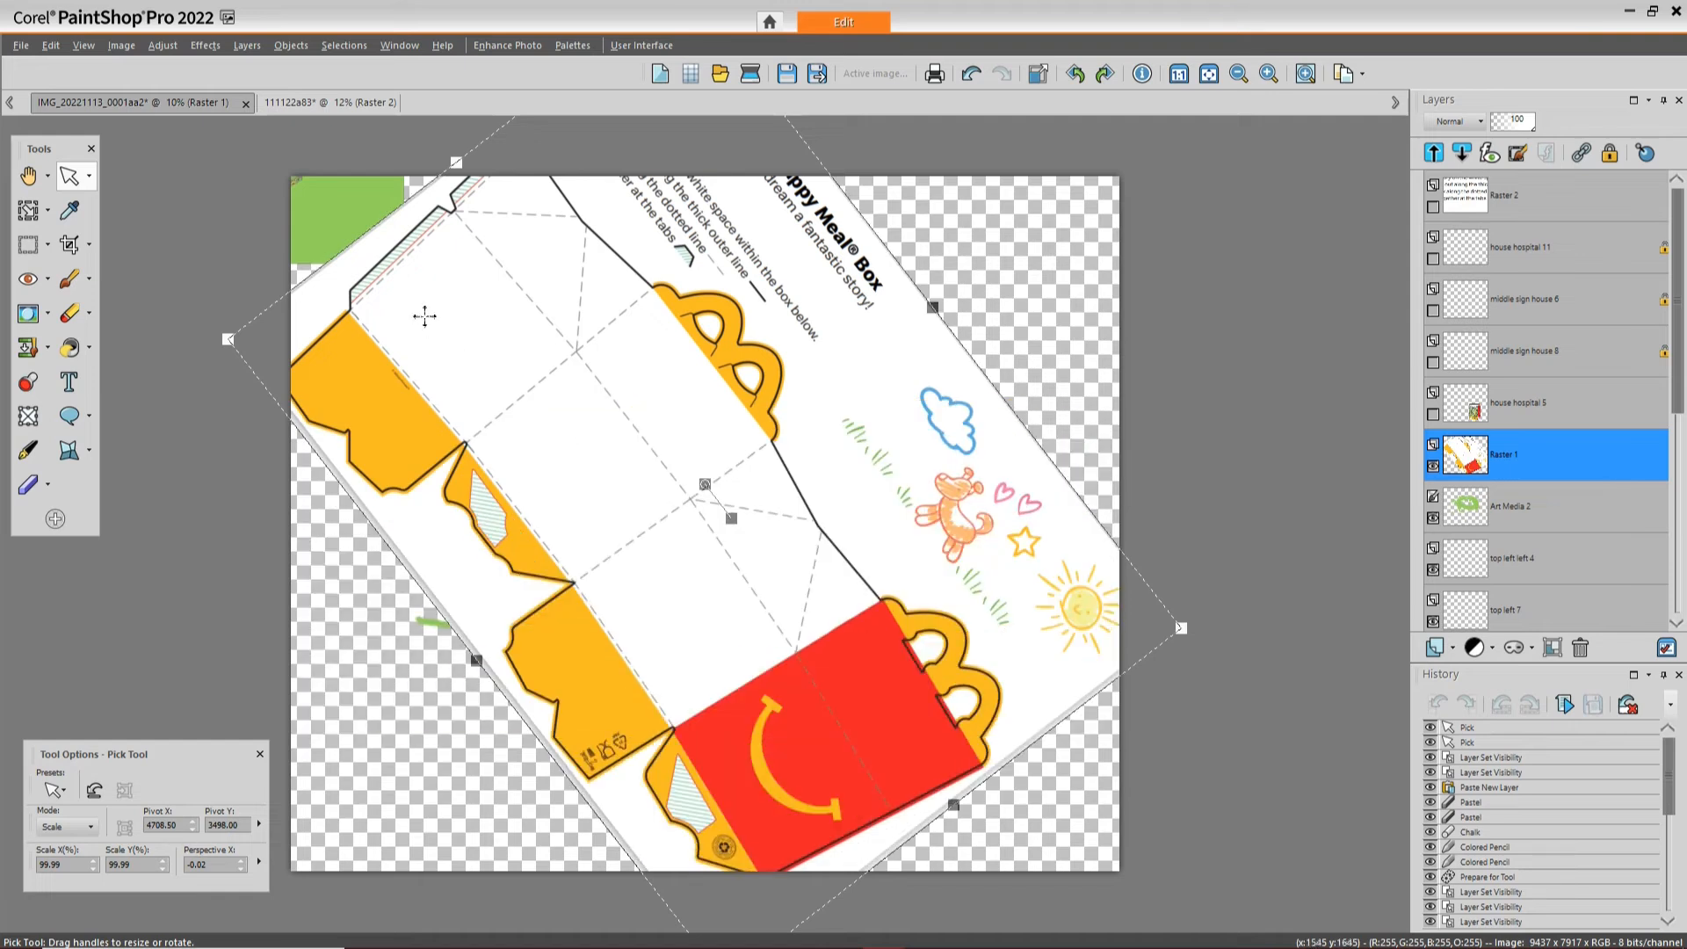
left_click_drag(222, 336, 497, 629)
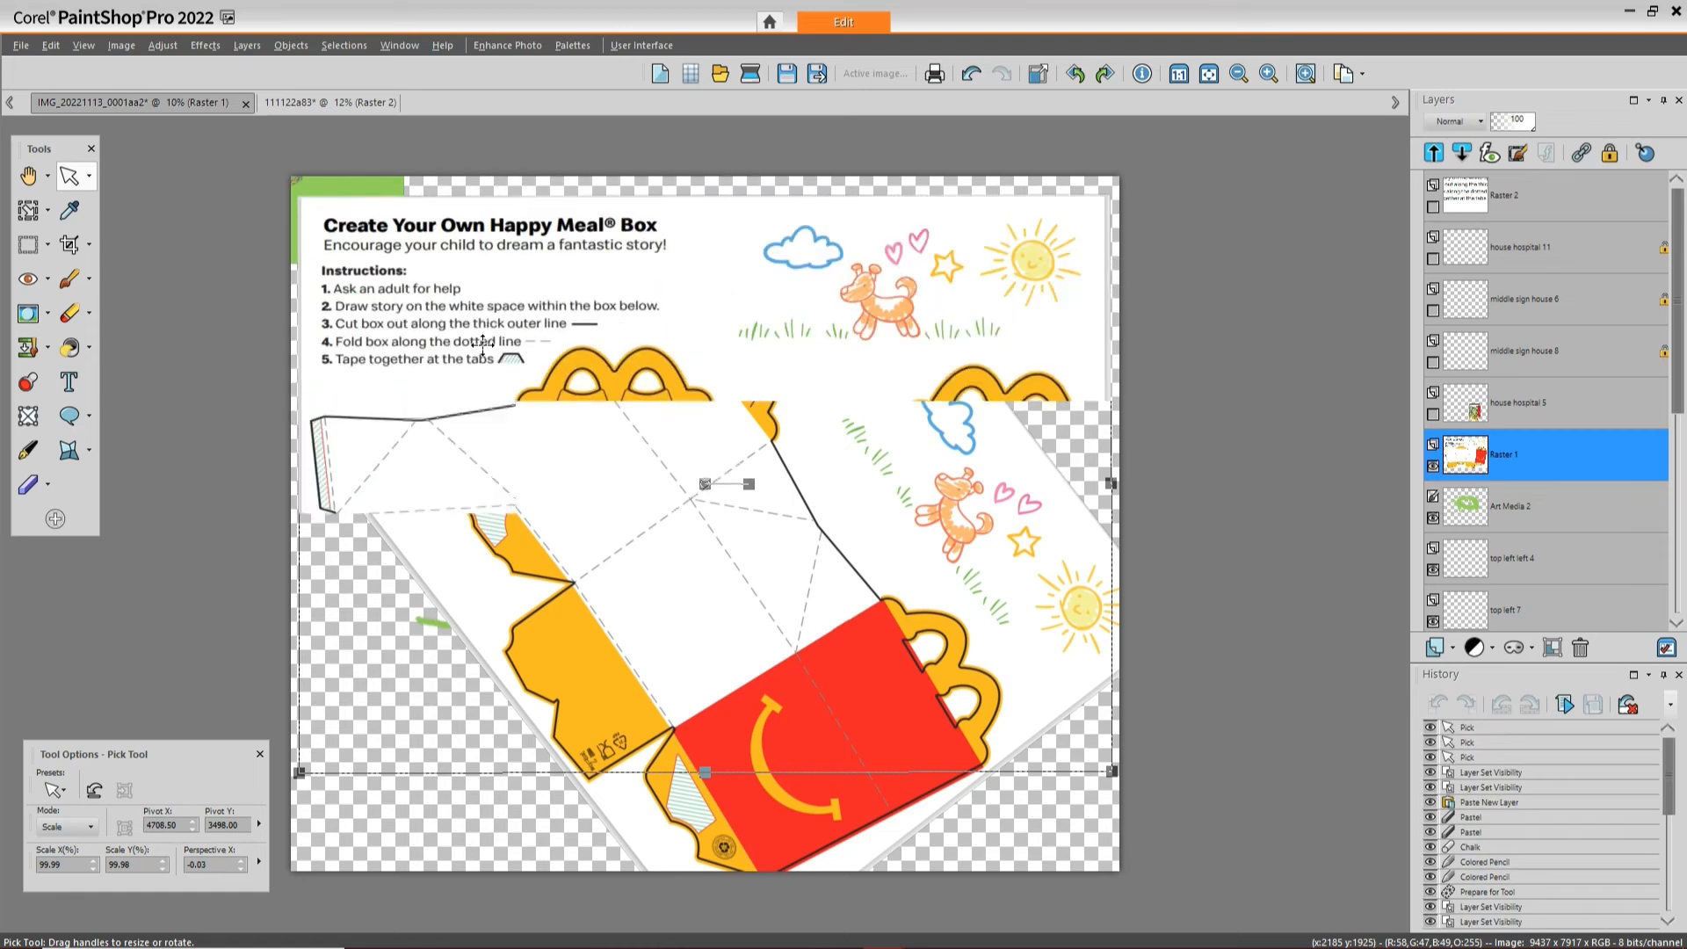
Show the house hospital 5 layer and move it up onto the box template's panel beside the red side
left_click(1433, 414)
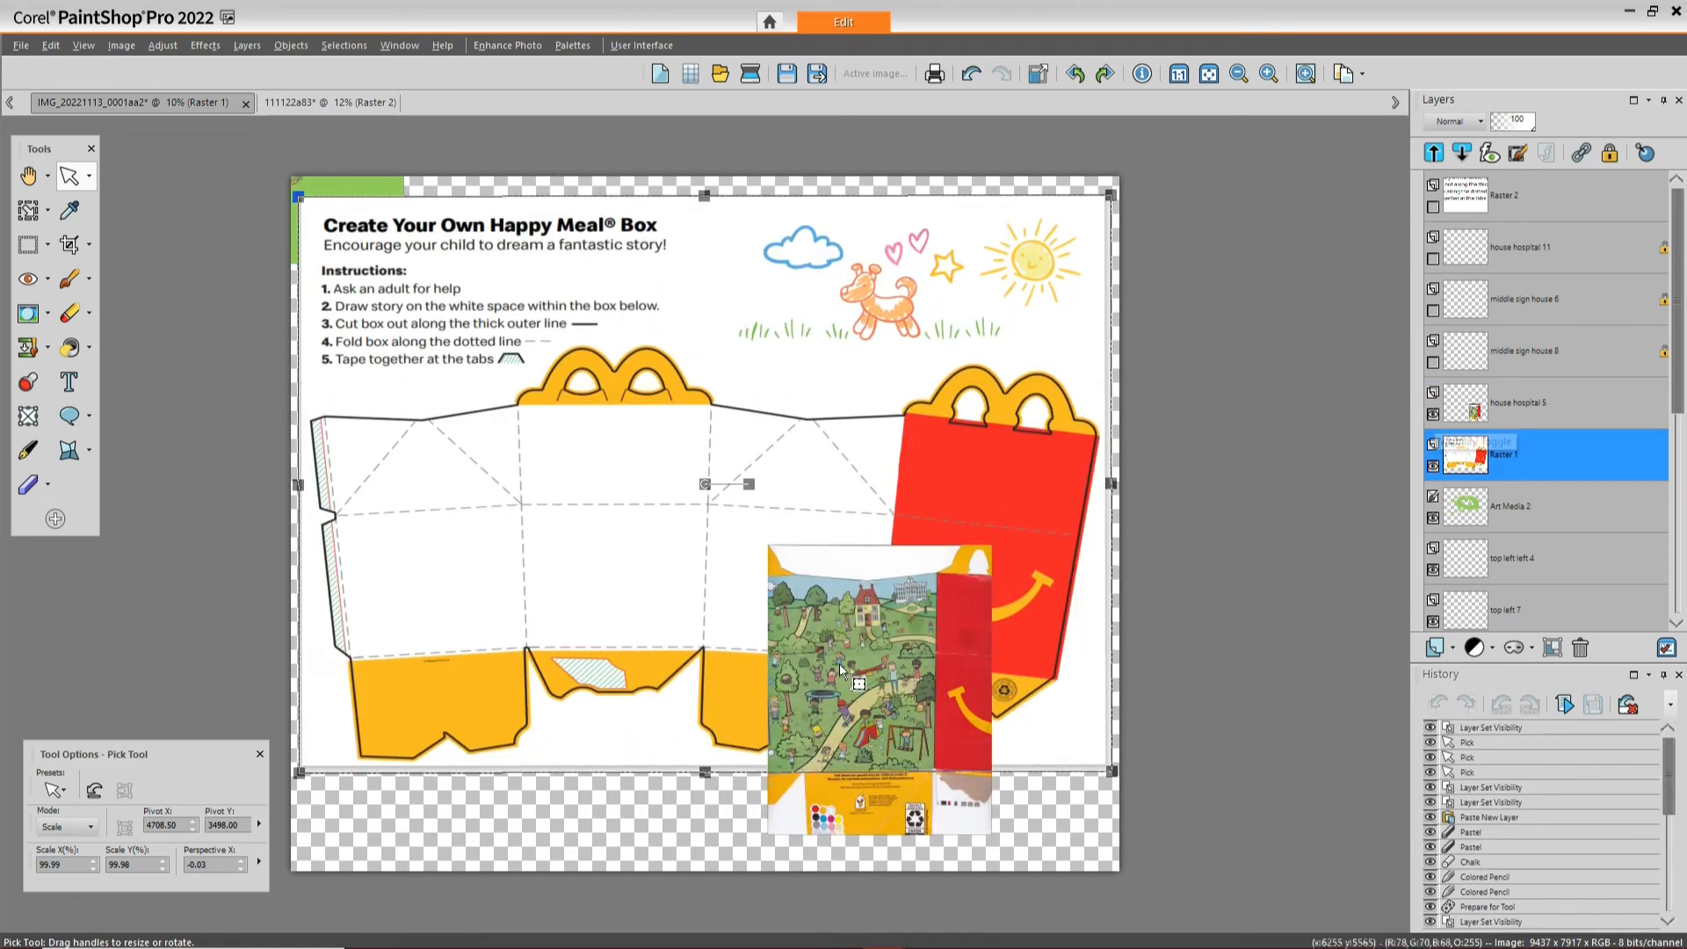
left_click(839, 659)
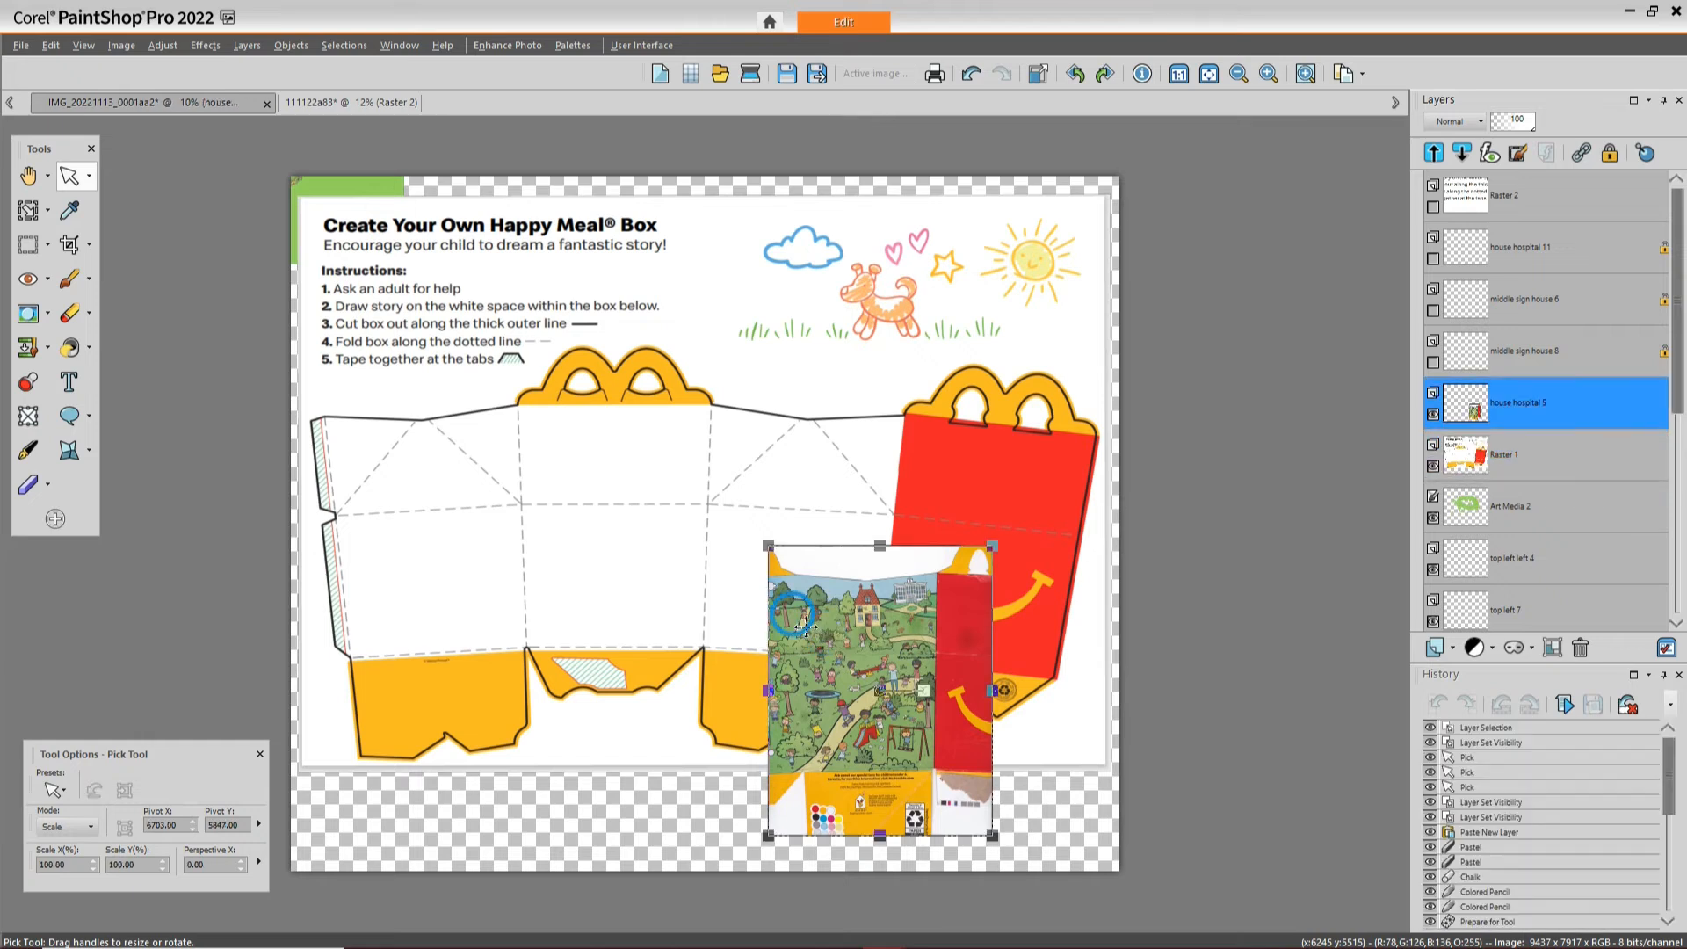
left_click_drag(806, 628, 778, 468)
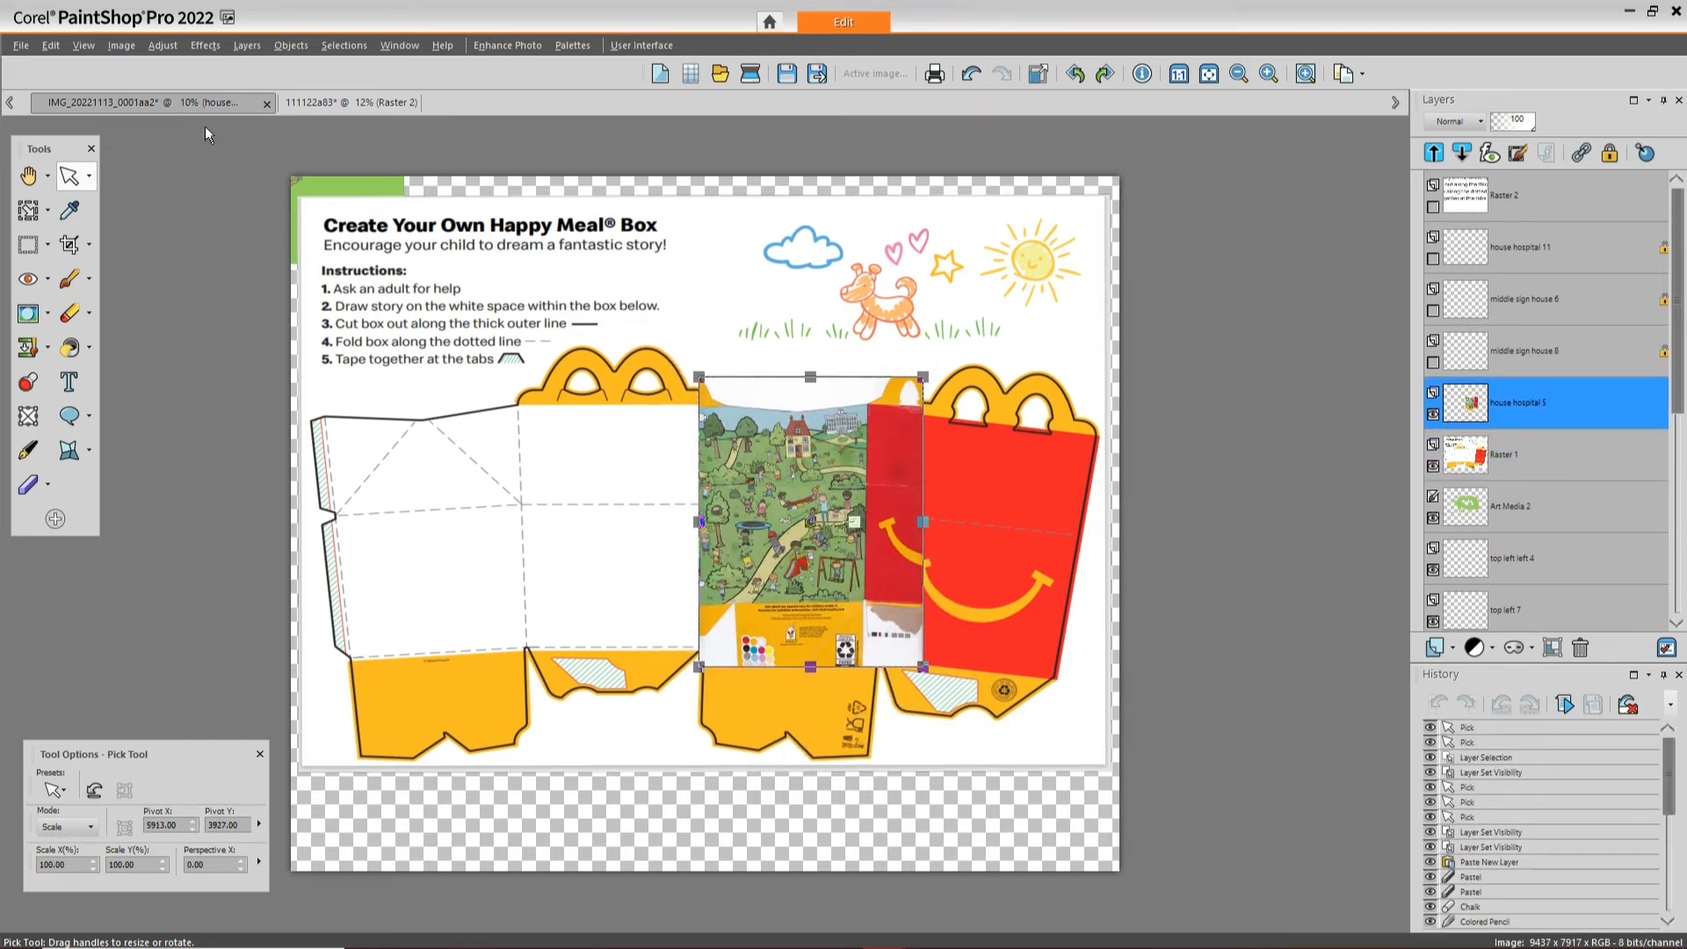
Enlarge the canvas to 23610 × 18139 pixels, keeping the existing image centred
left_click(86, 46)
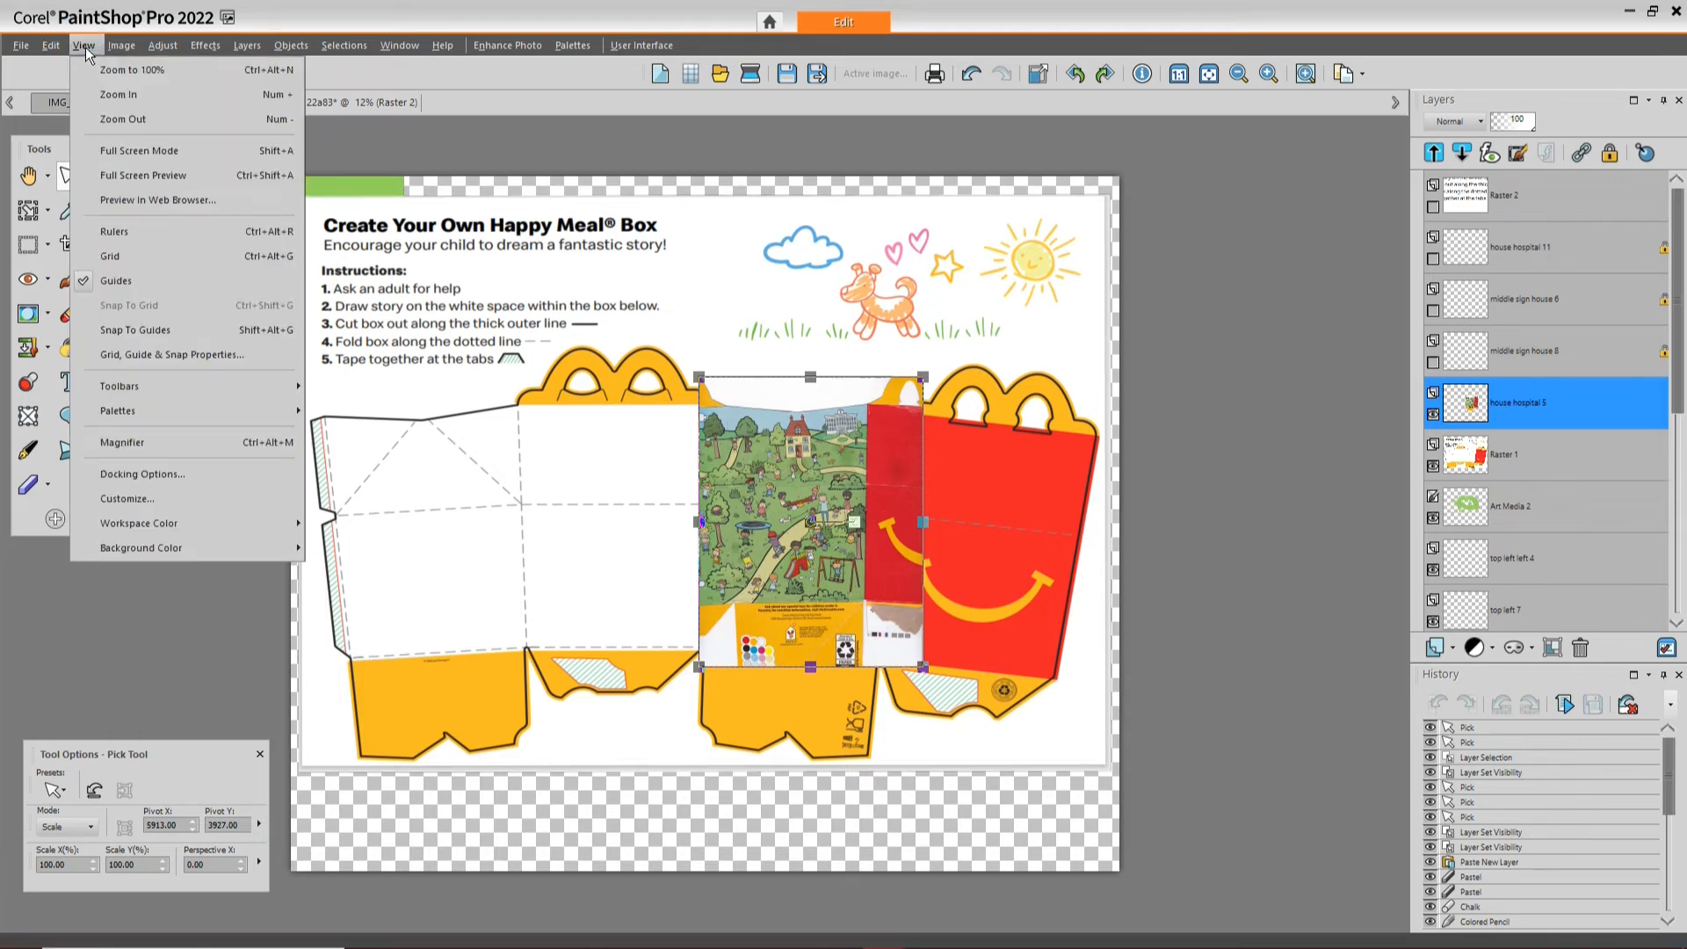
mouse_move(108, 46)
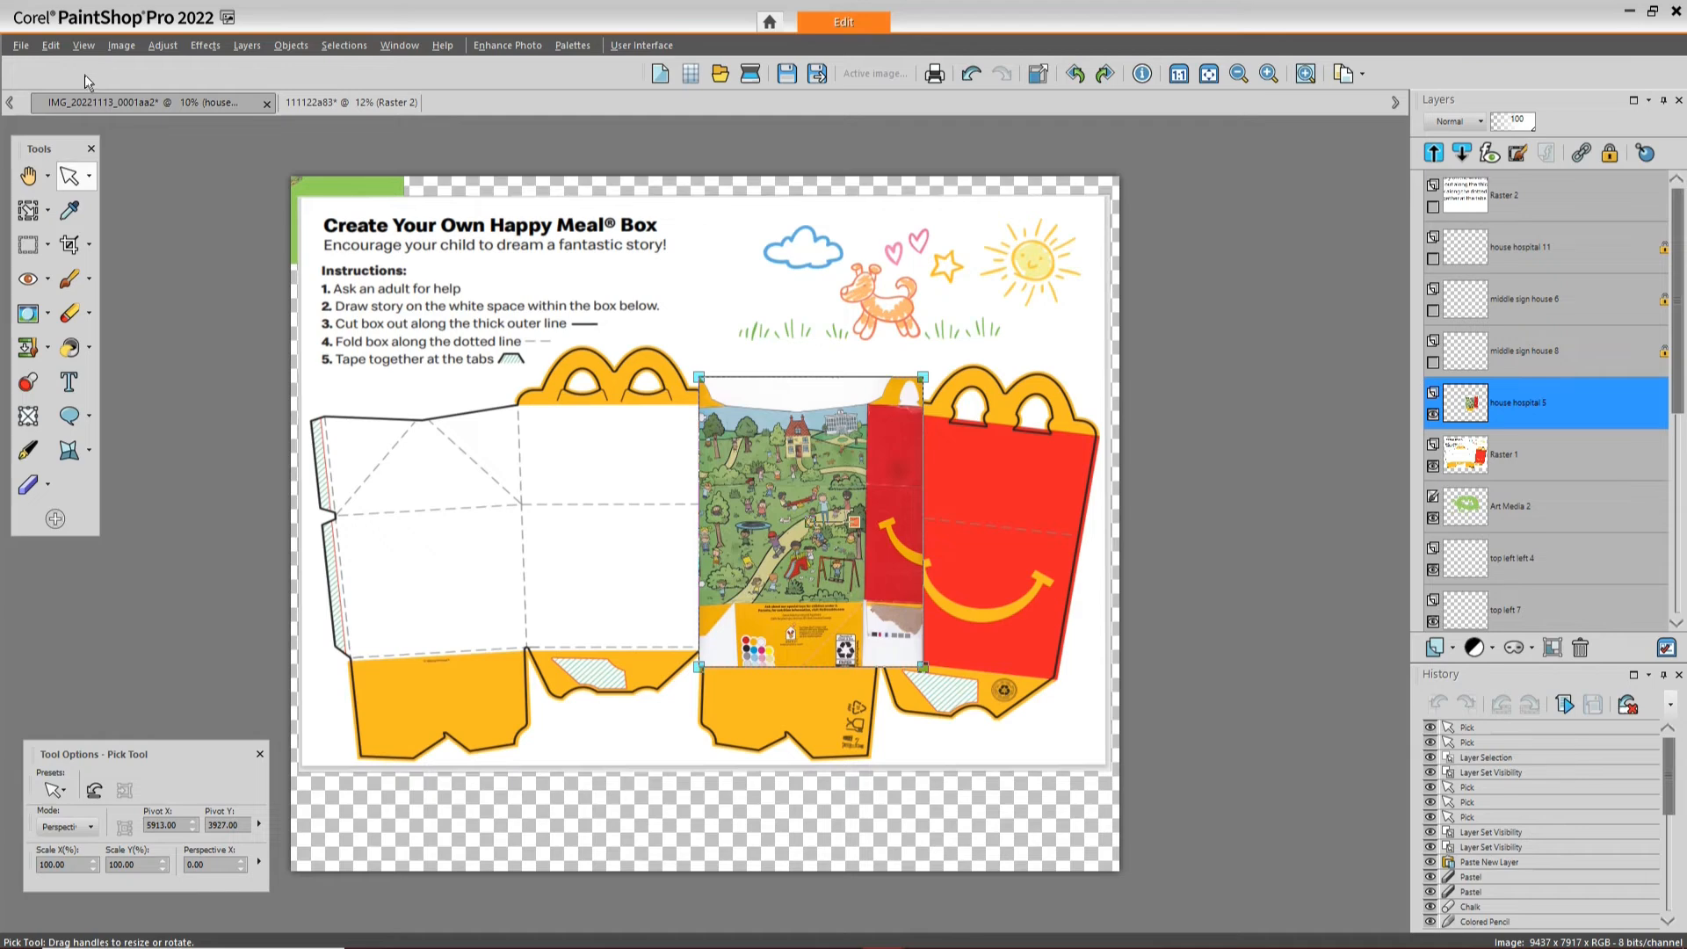
left_click(120, 45)
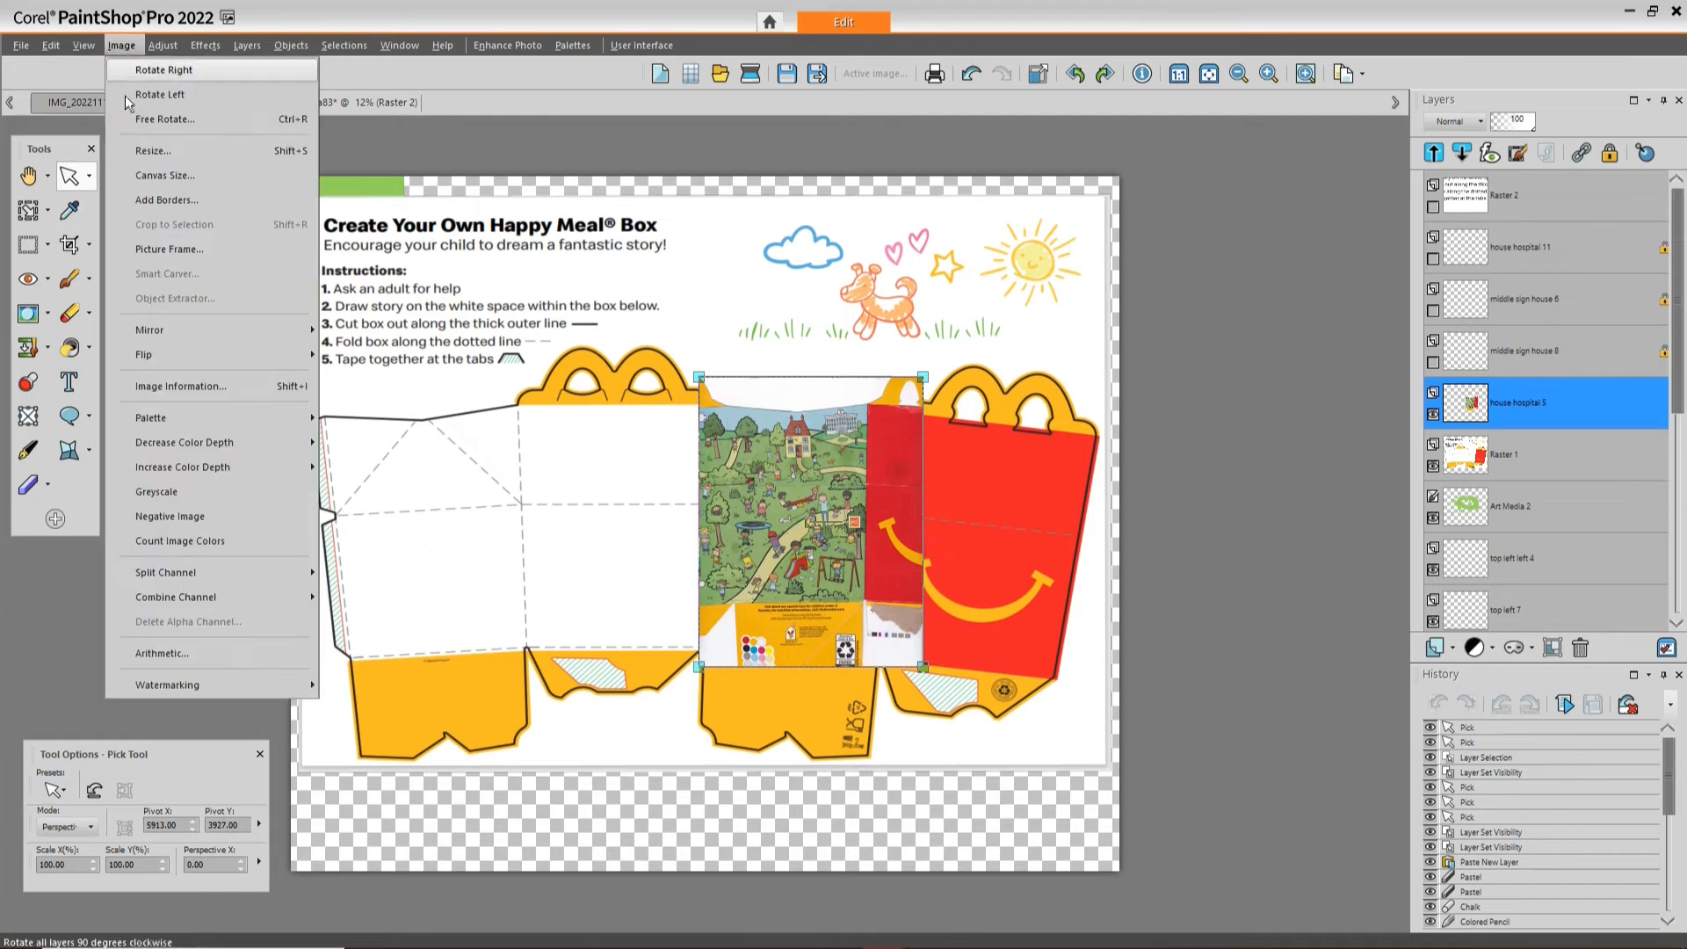
left_click(151, 177)
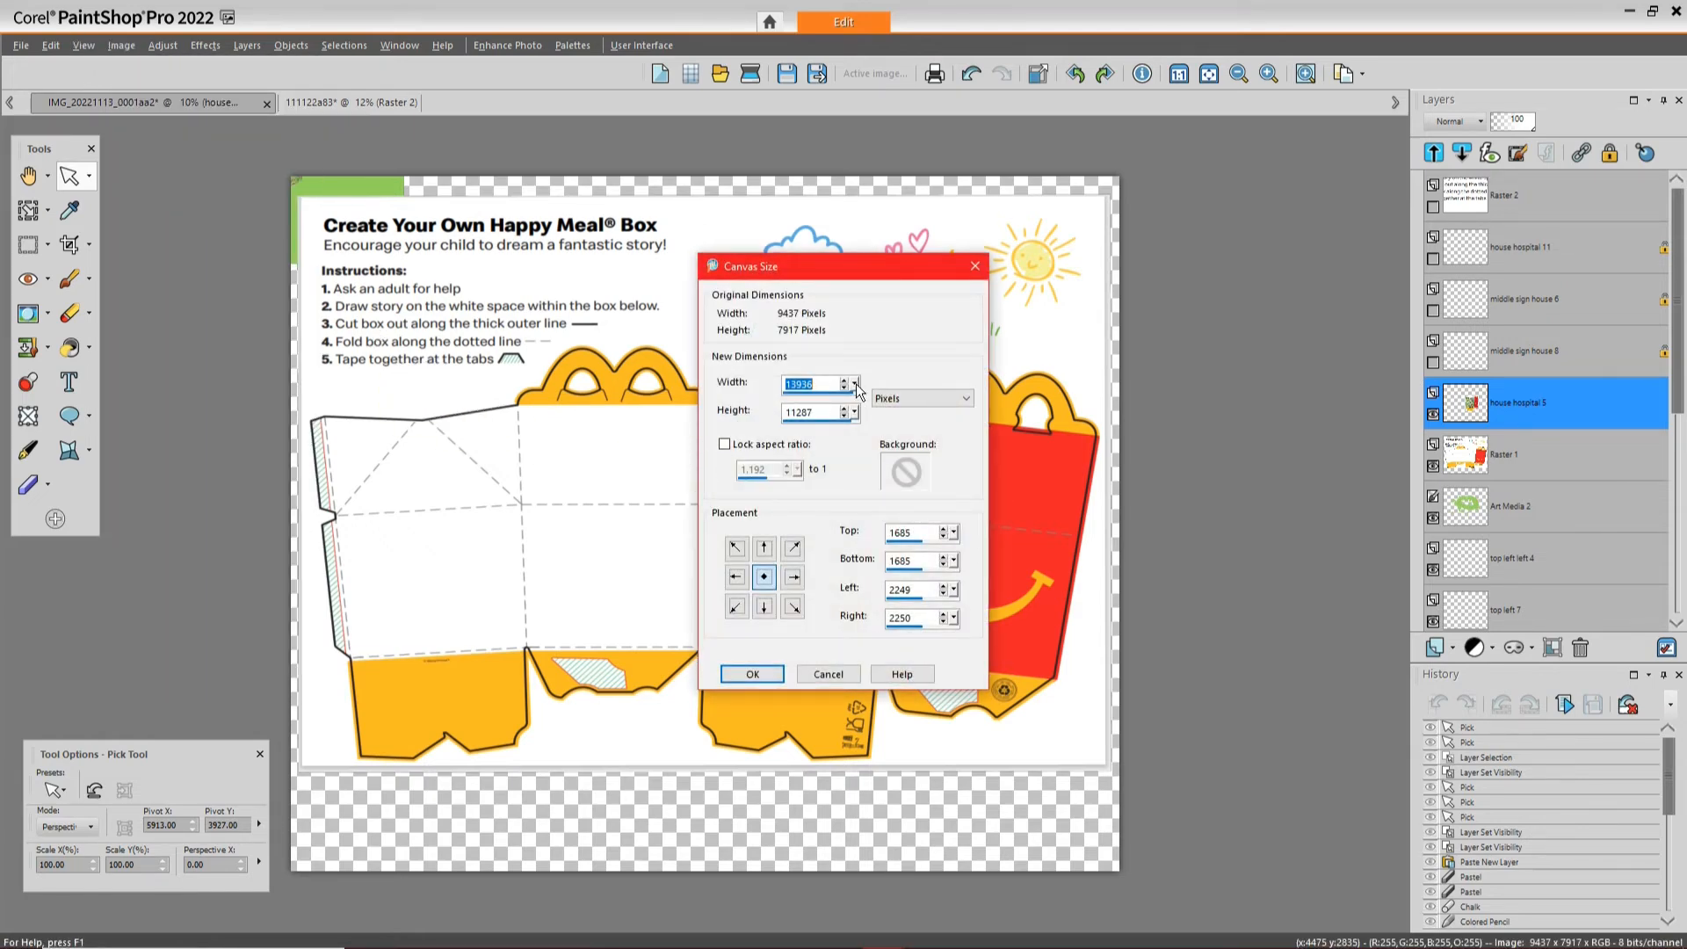
left_click_drag(856, 383, 862, 432)
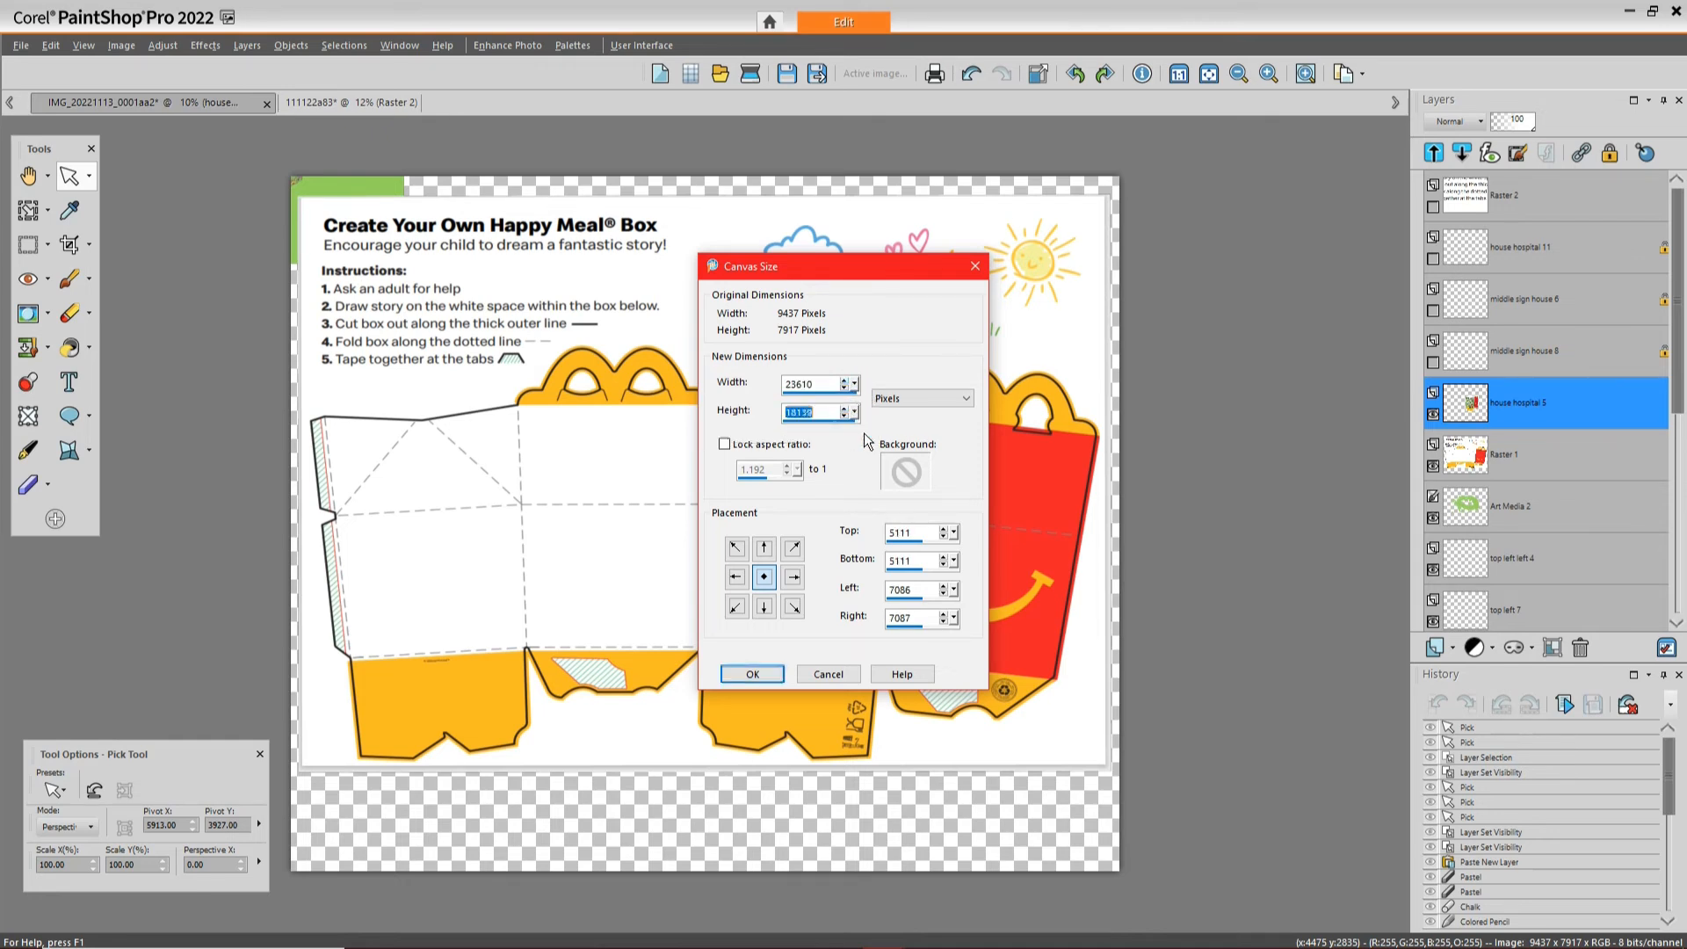
left_click(902, 401)
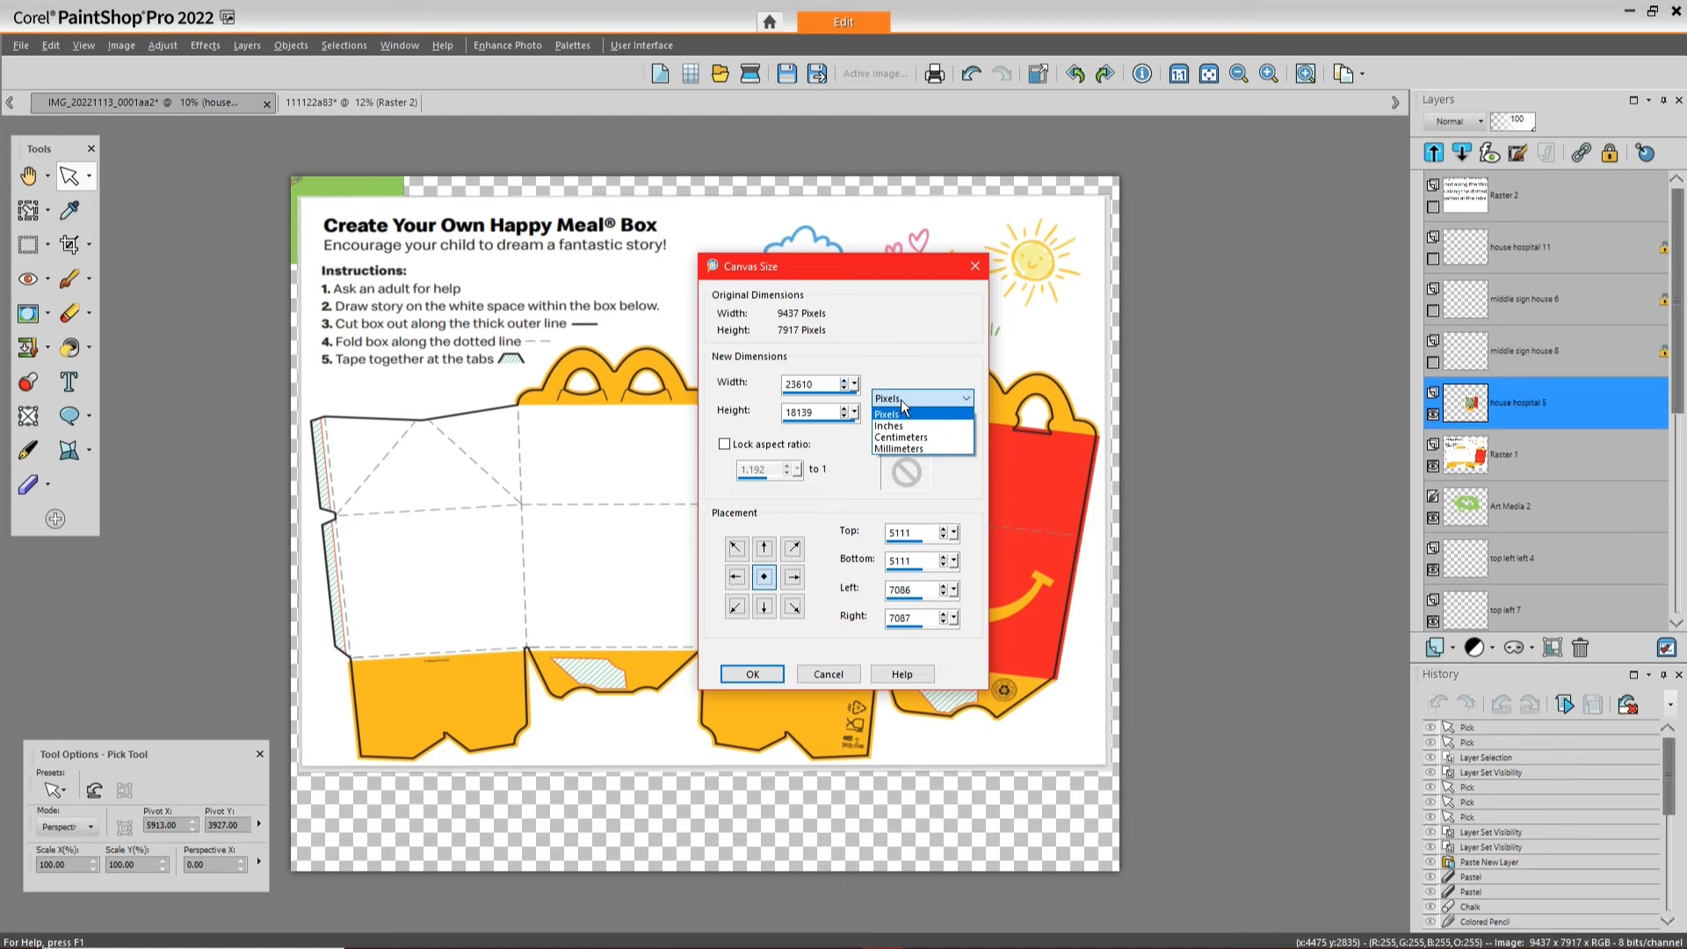
left_click(899, 399)
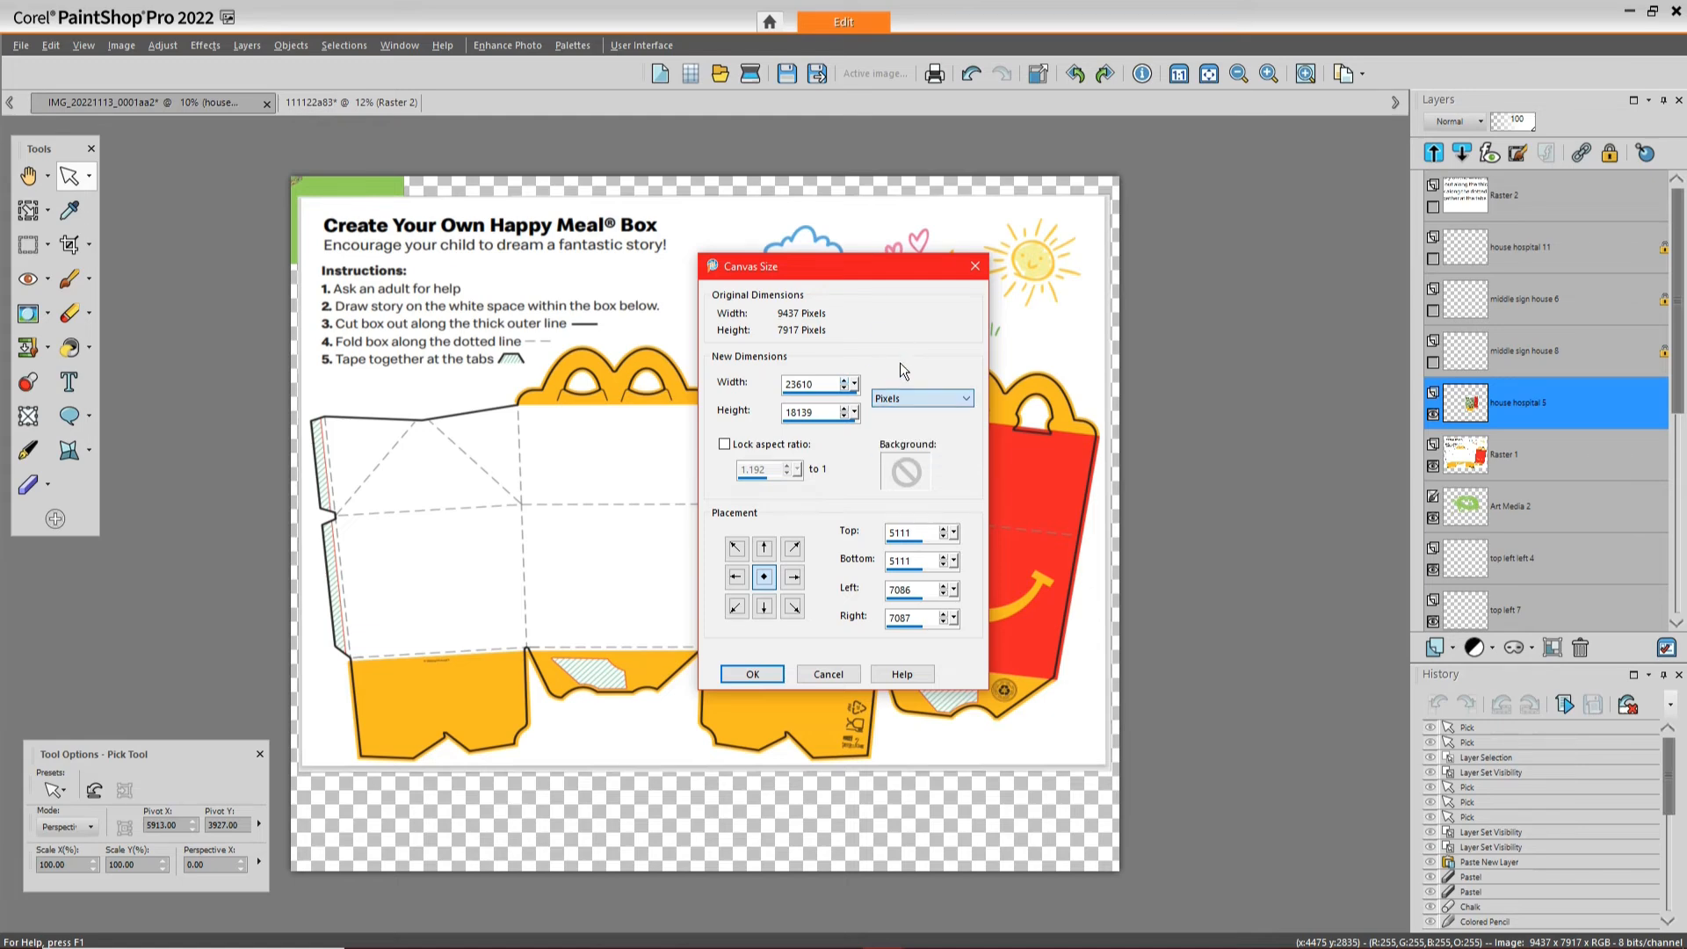
left_click(753, 675)
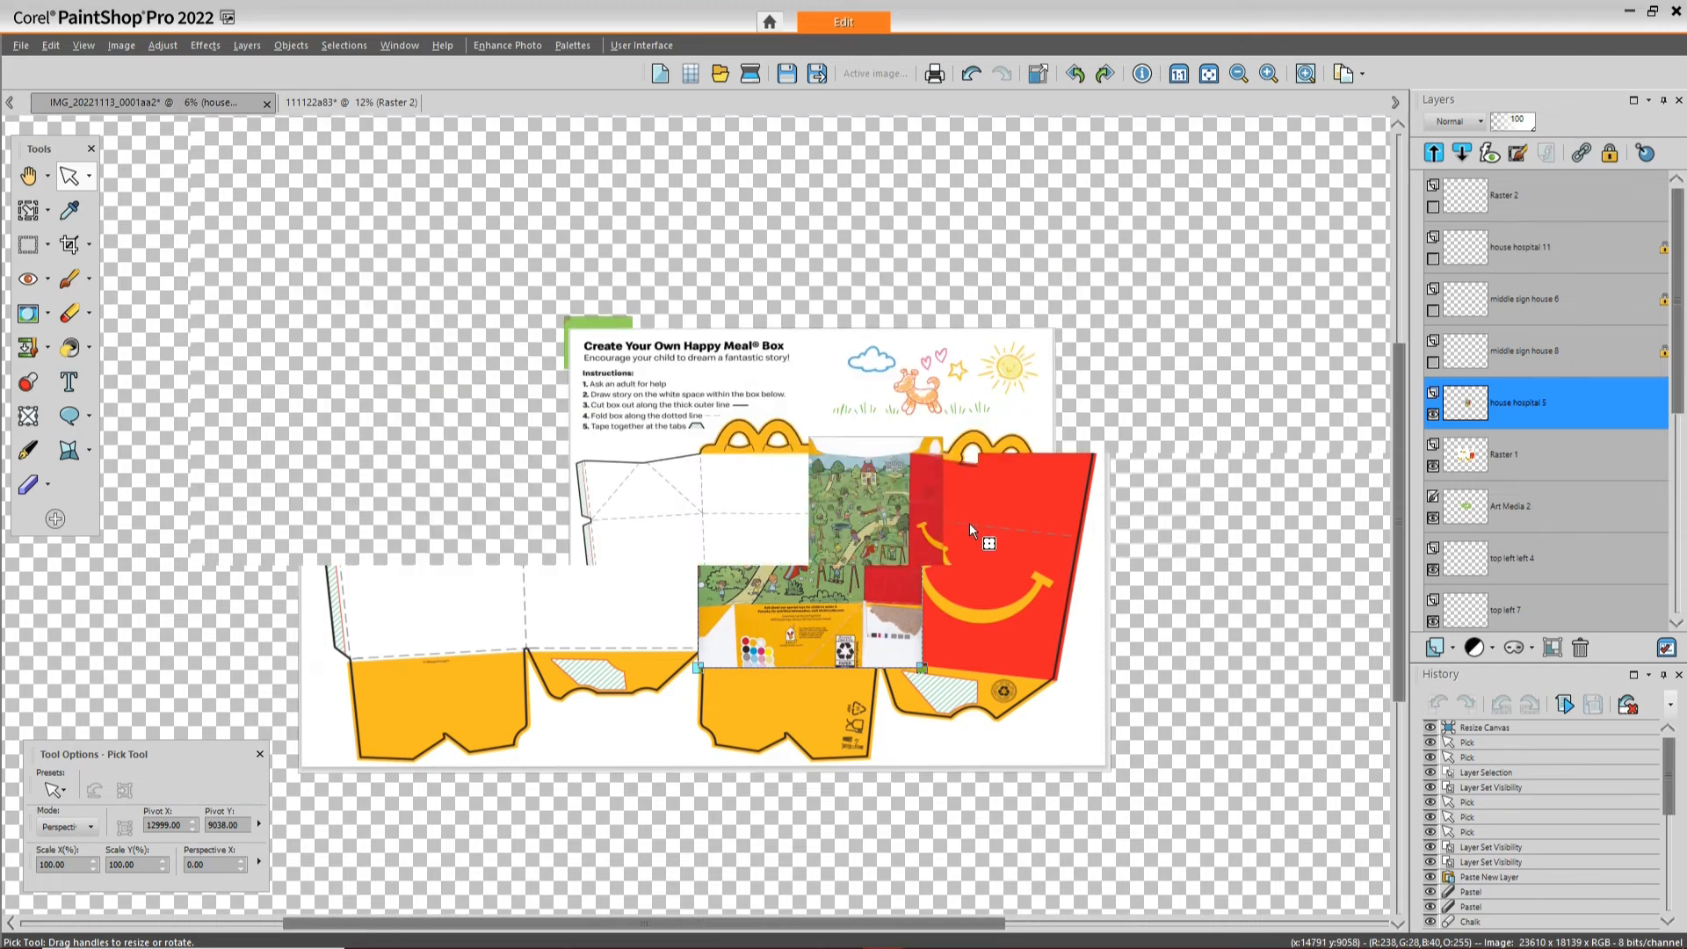
Bring the whole enlarged canvas into view and switch from the Pick tool to the Move tool
scroll(970, 525, "down", 1)
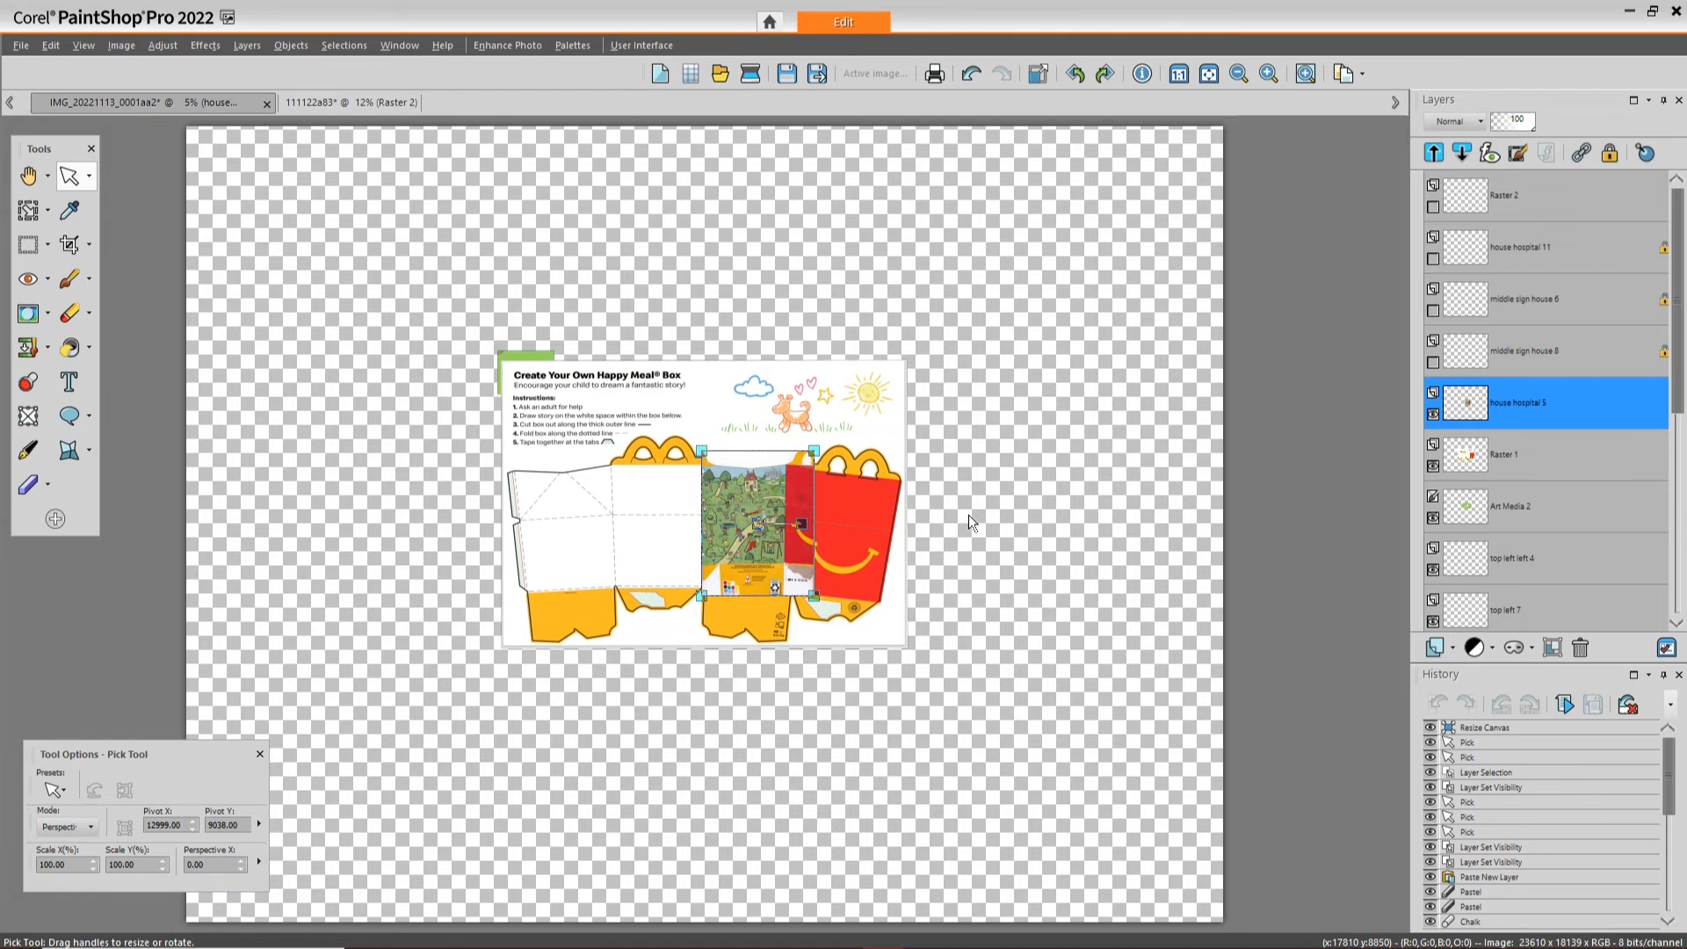
scroll(966, 503, "down", 1)
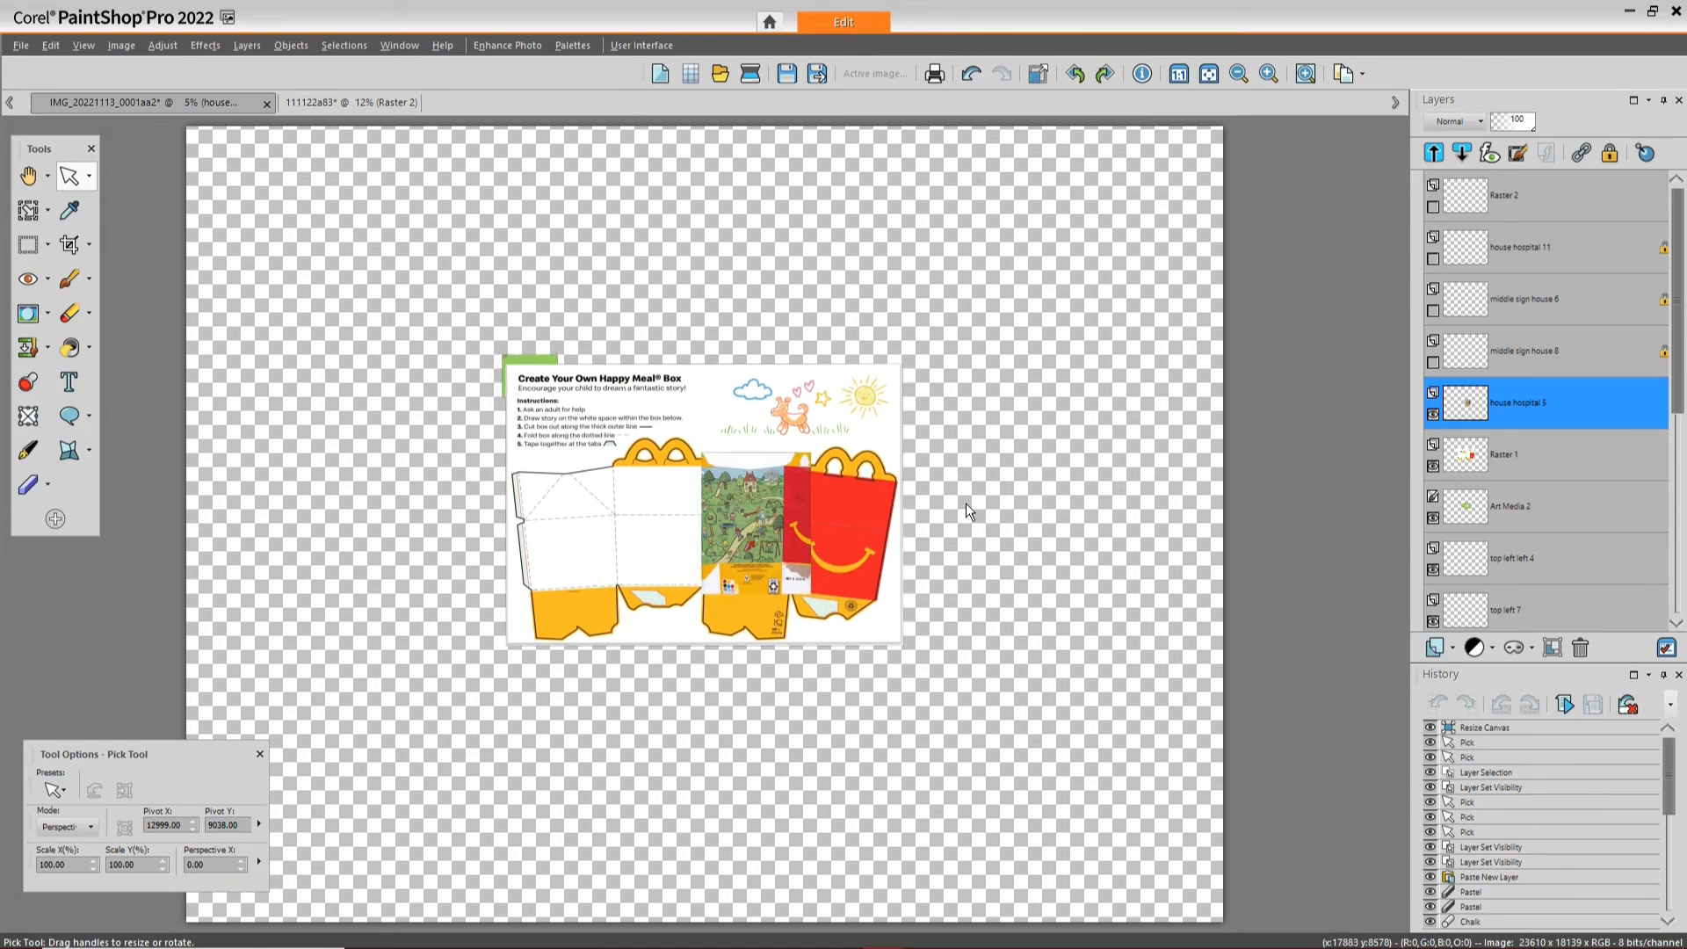
scroll(966, 502, "down", 1)
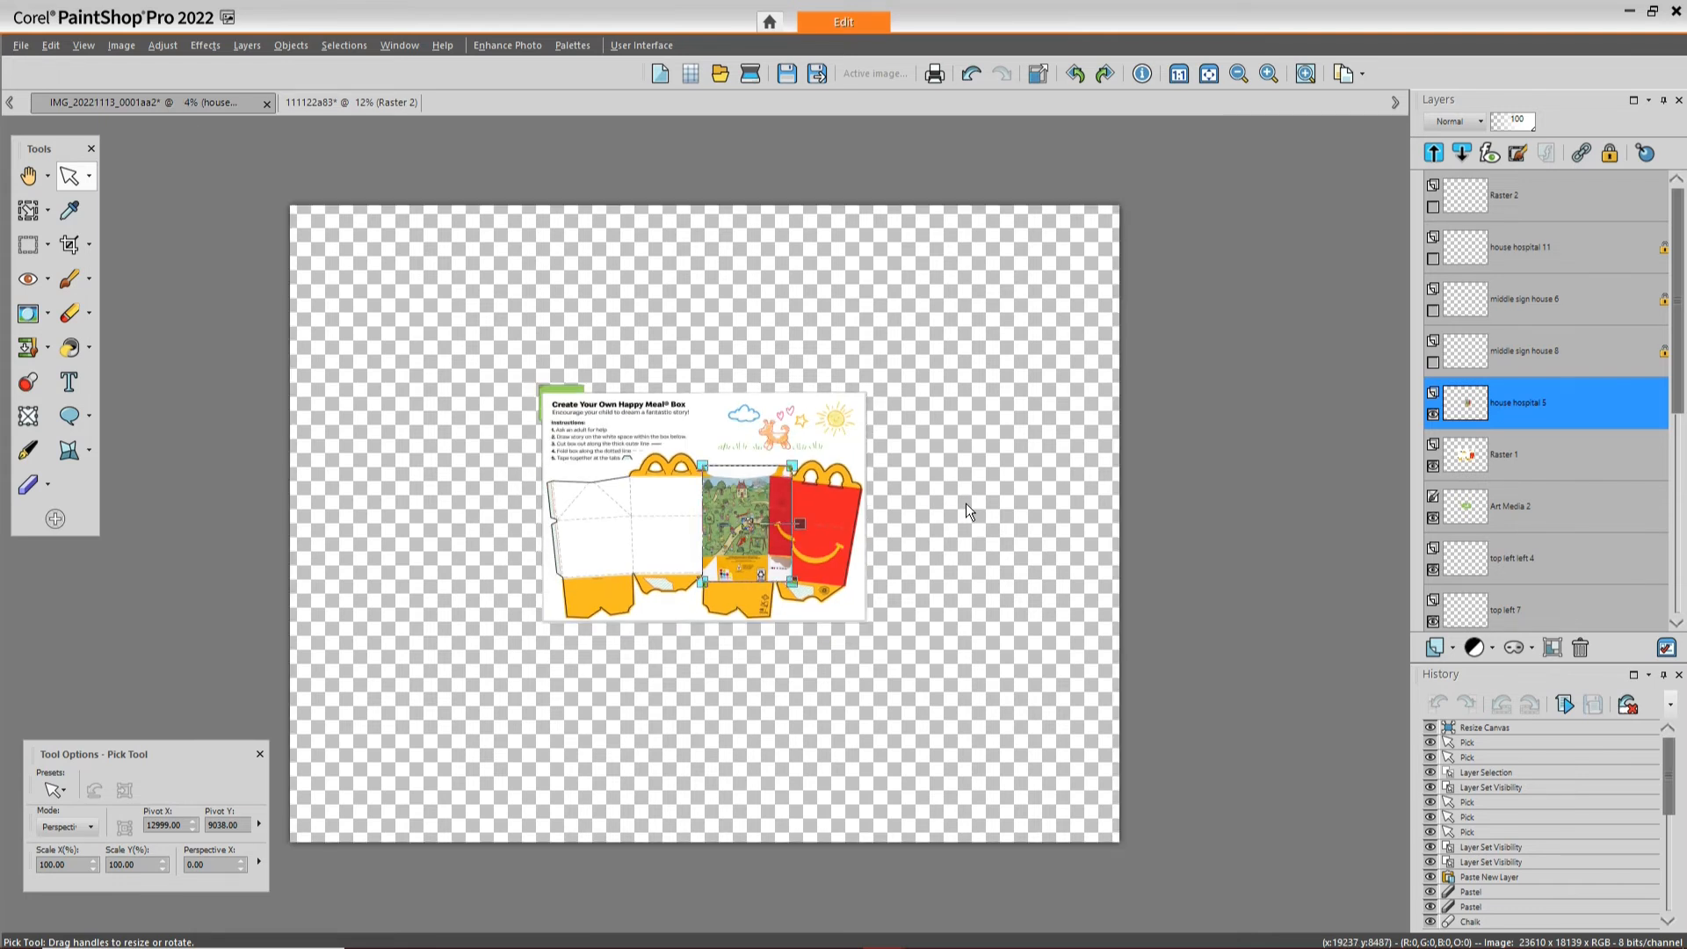
left_click(89, 176)
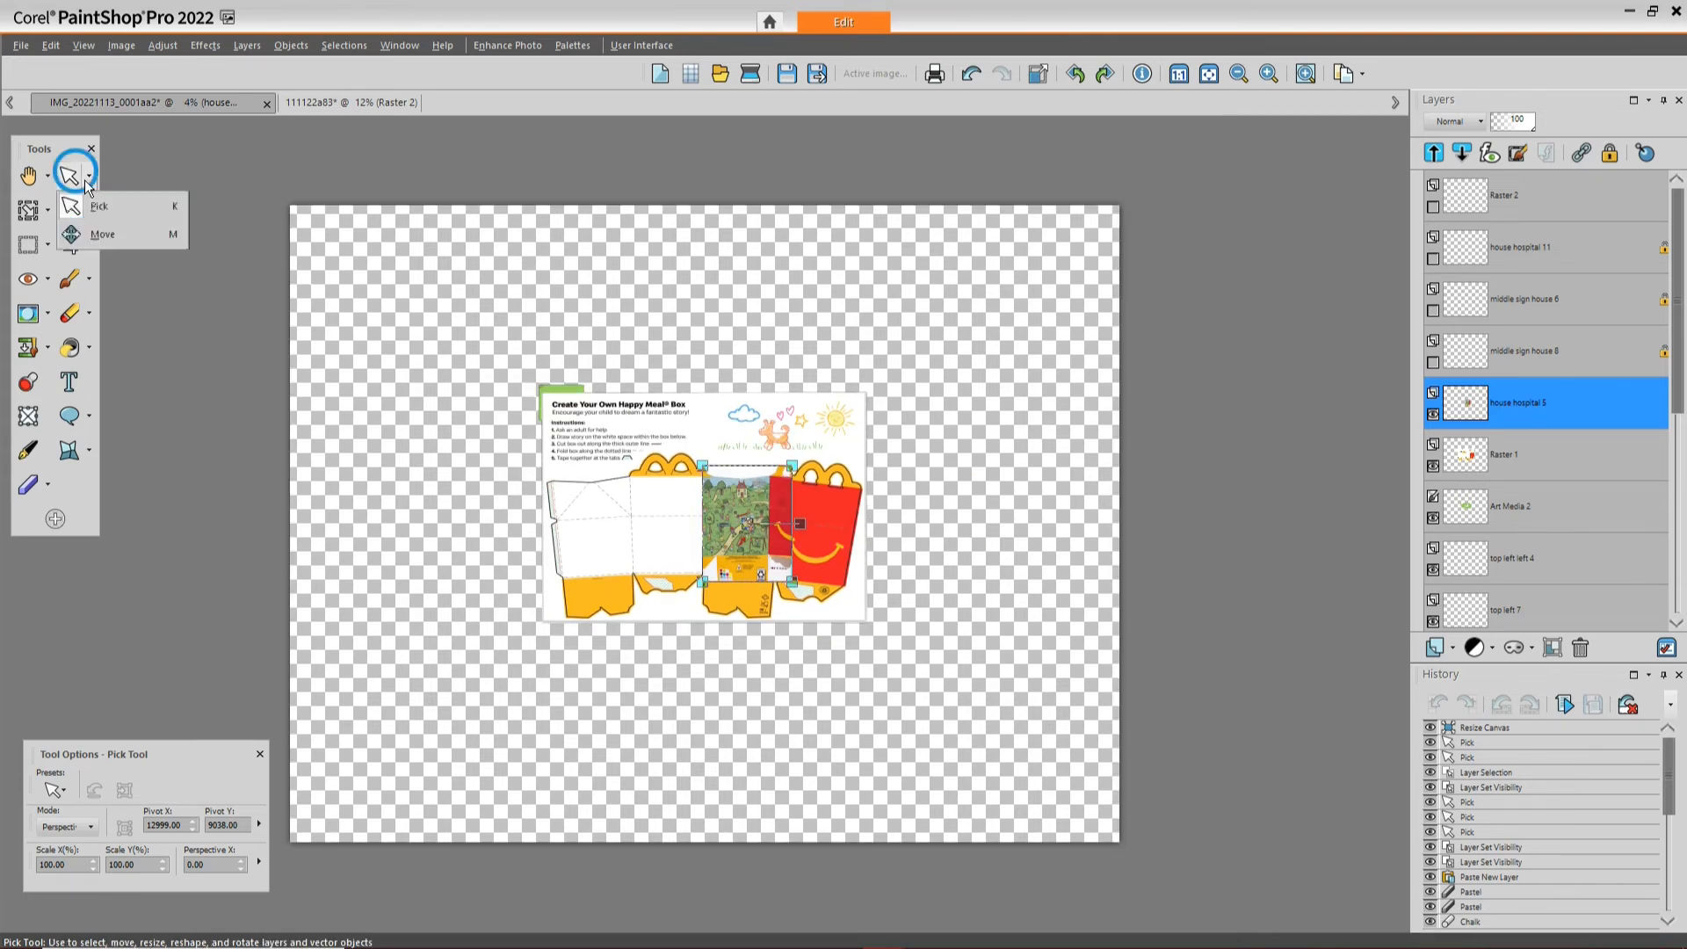
left_click(118, 226)
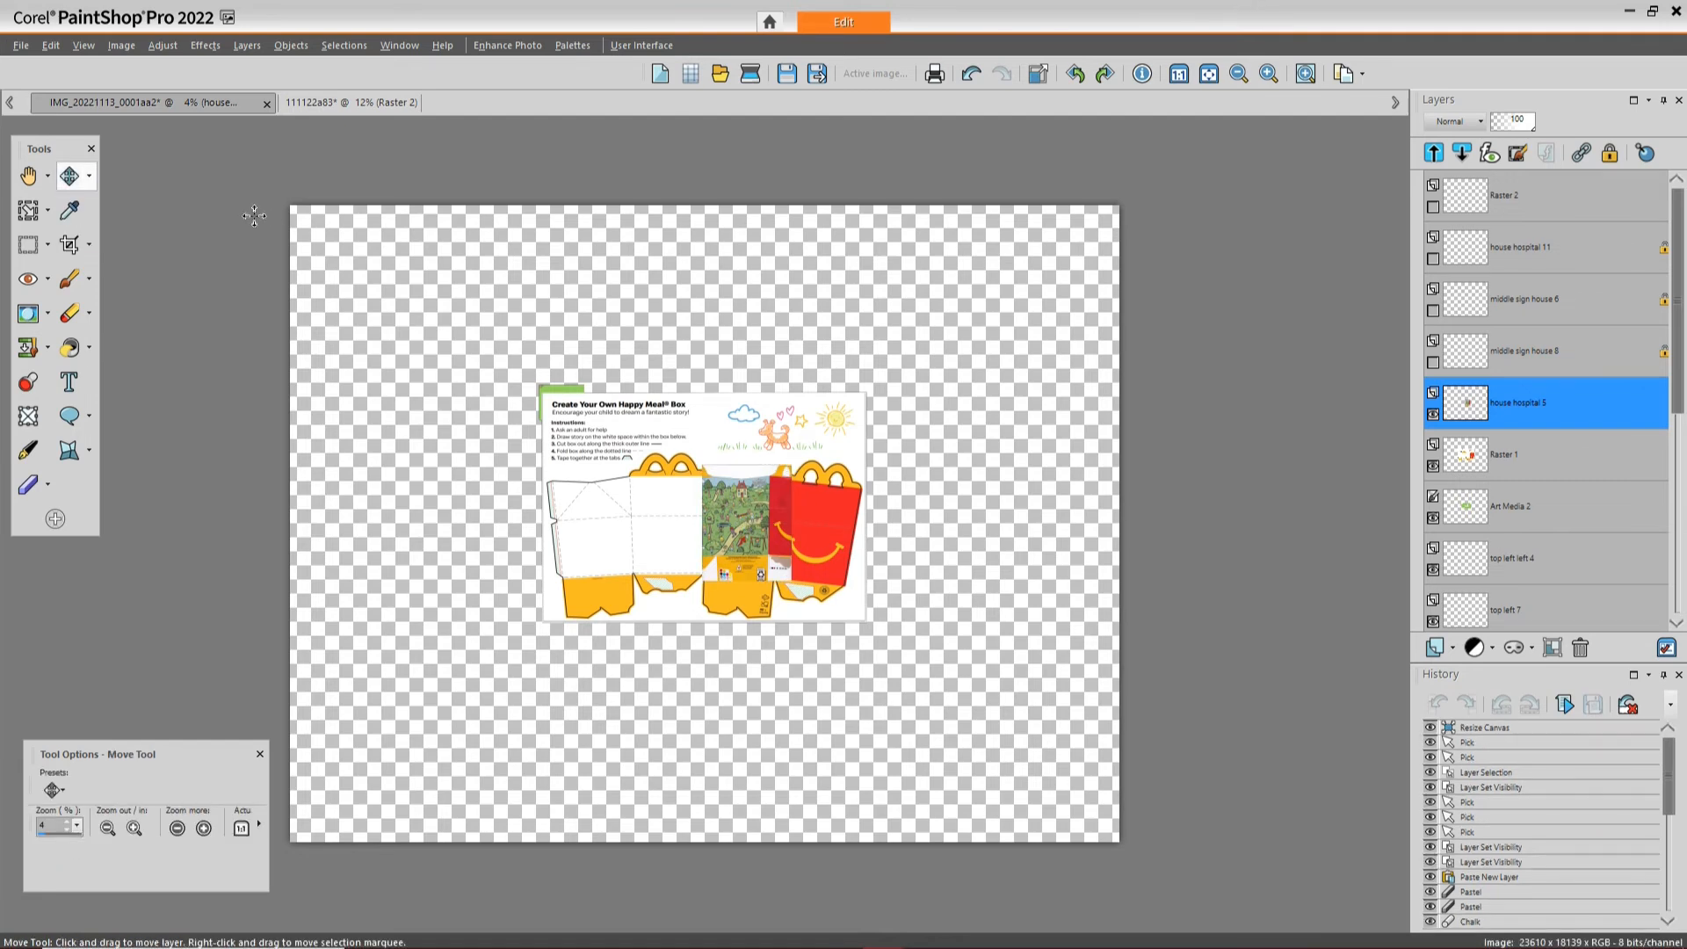
Change the workspace color to Dark Gray
left_click(626, 44)
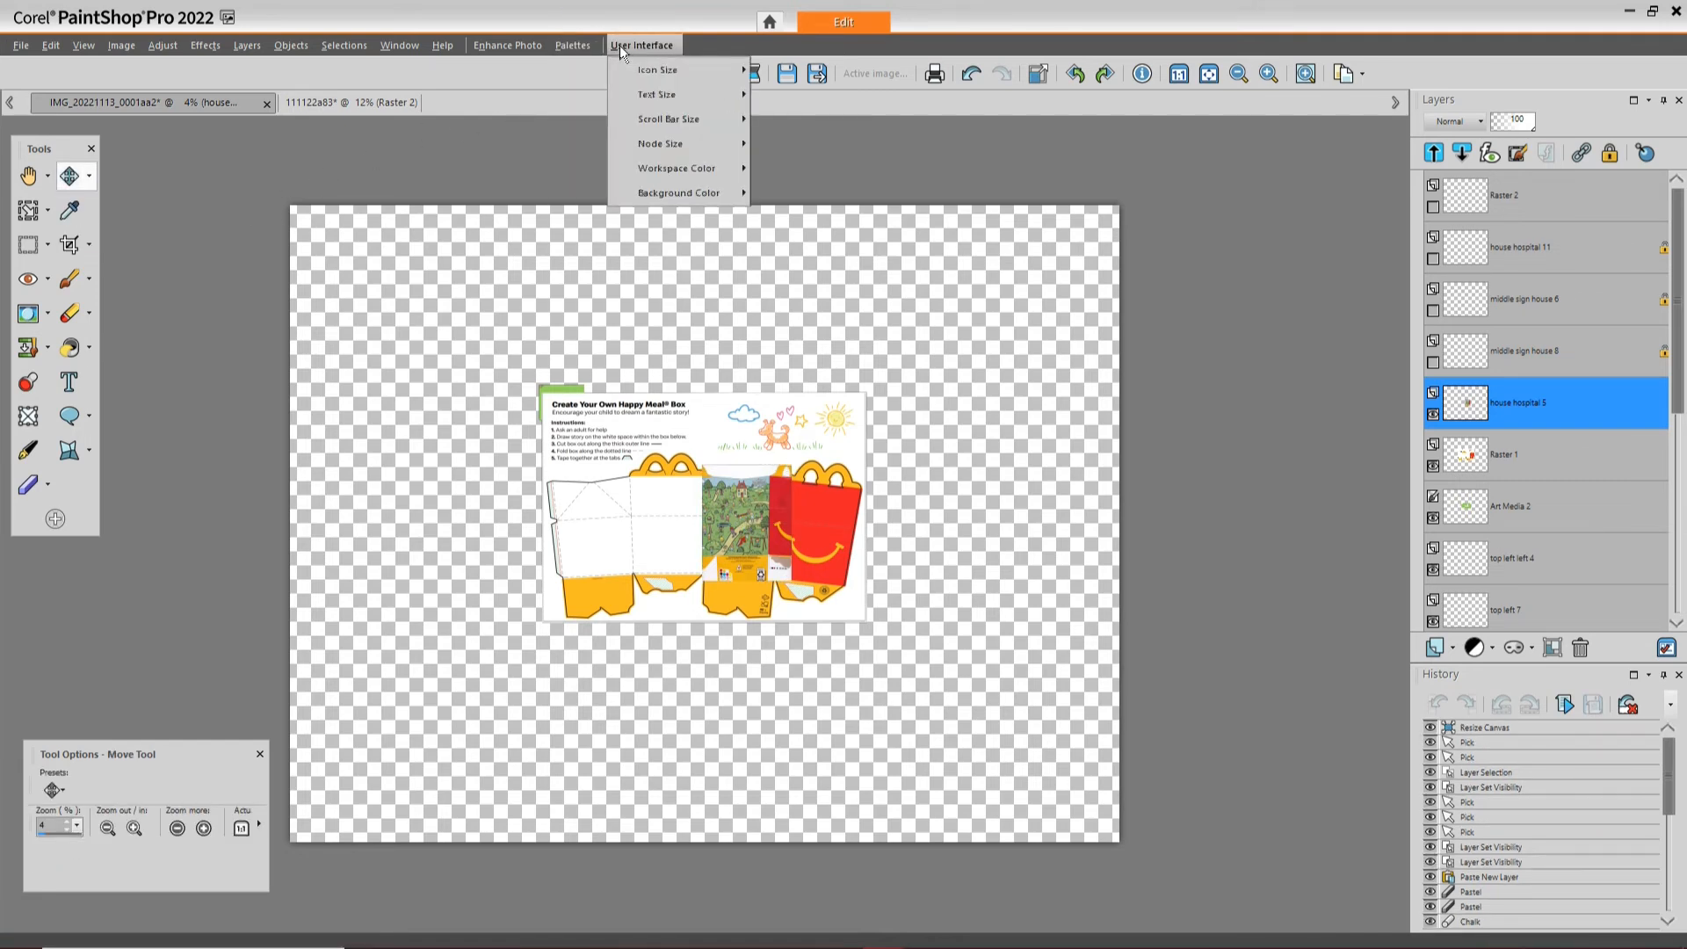
mouse_move(642, 153)
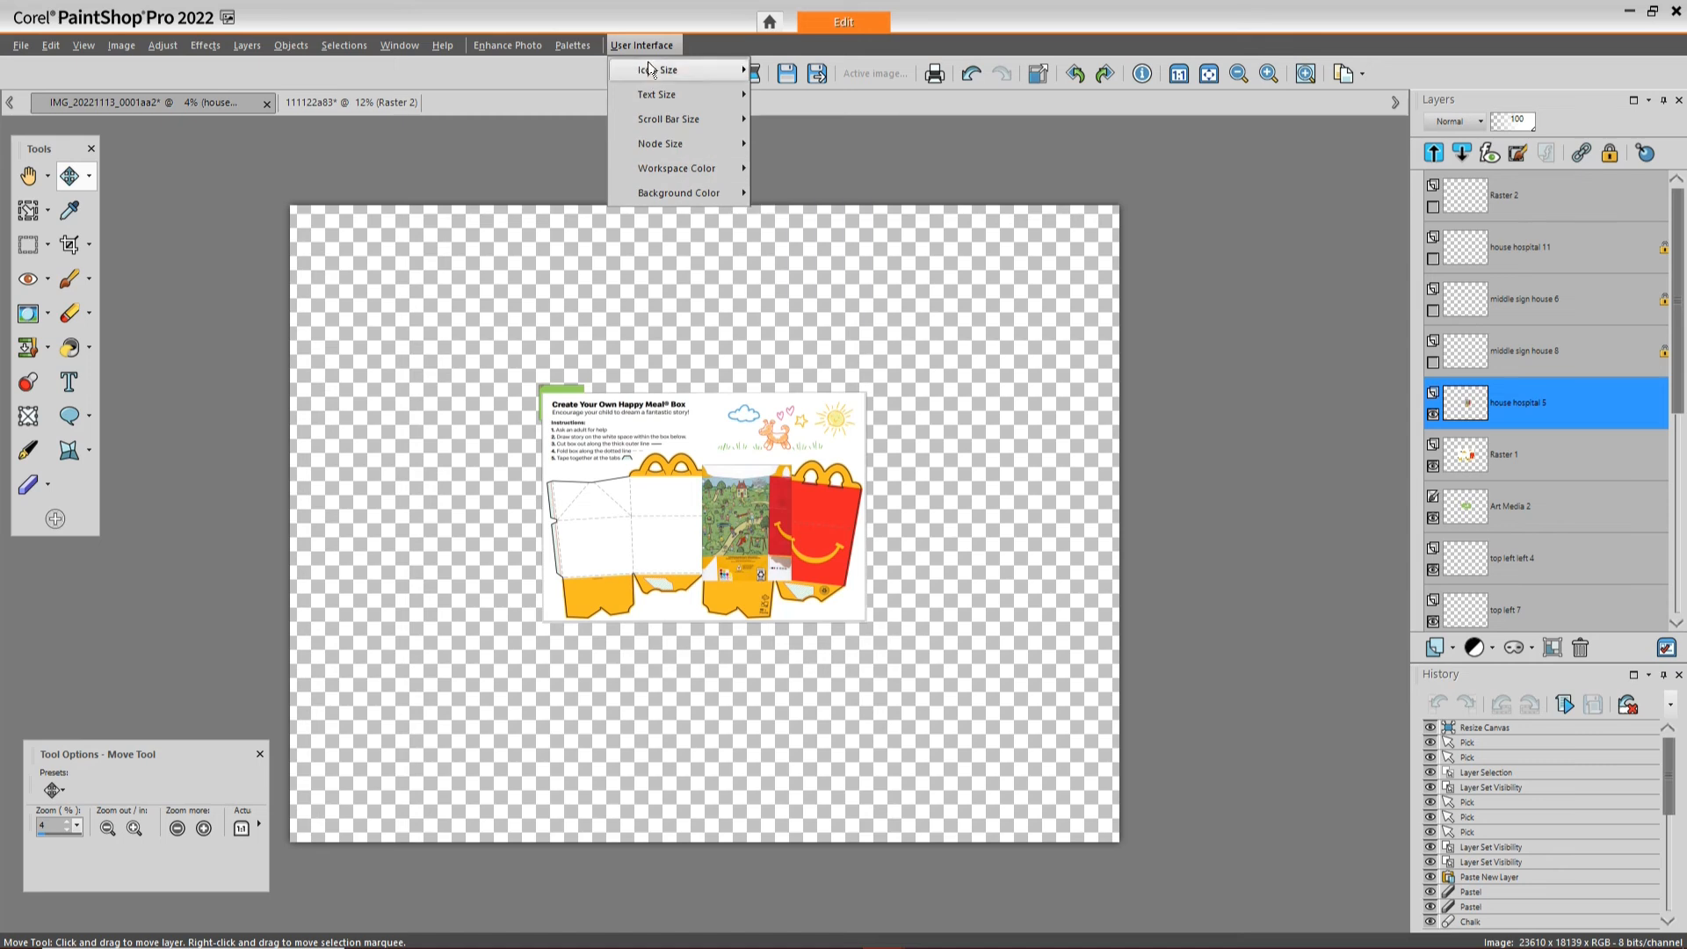
mouse_move(507, 47)
mouse_move(441, 49)
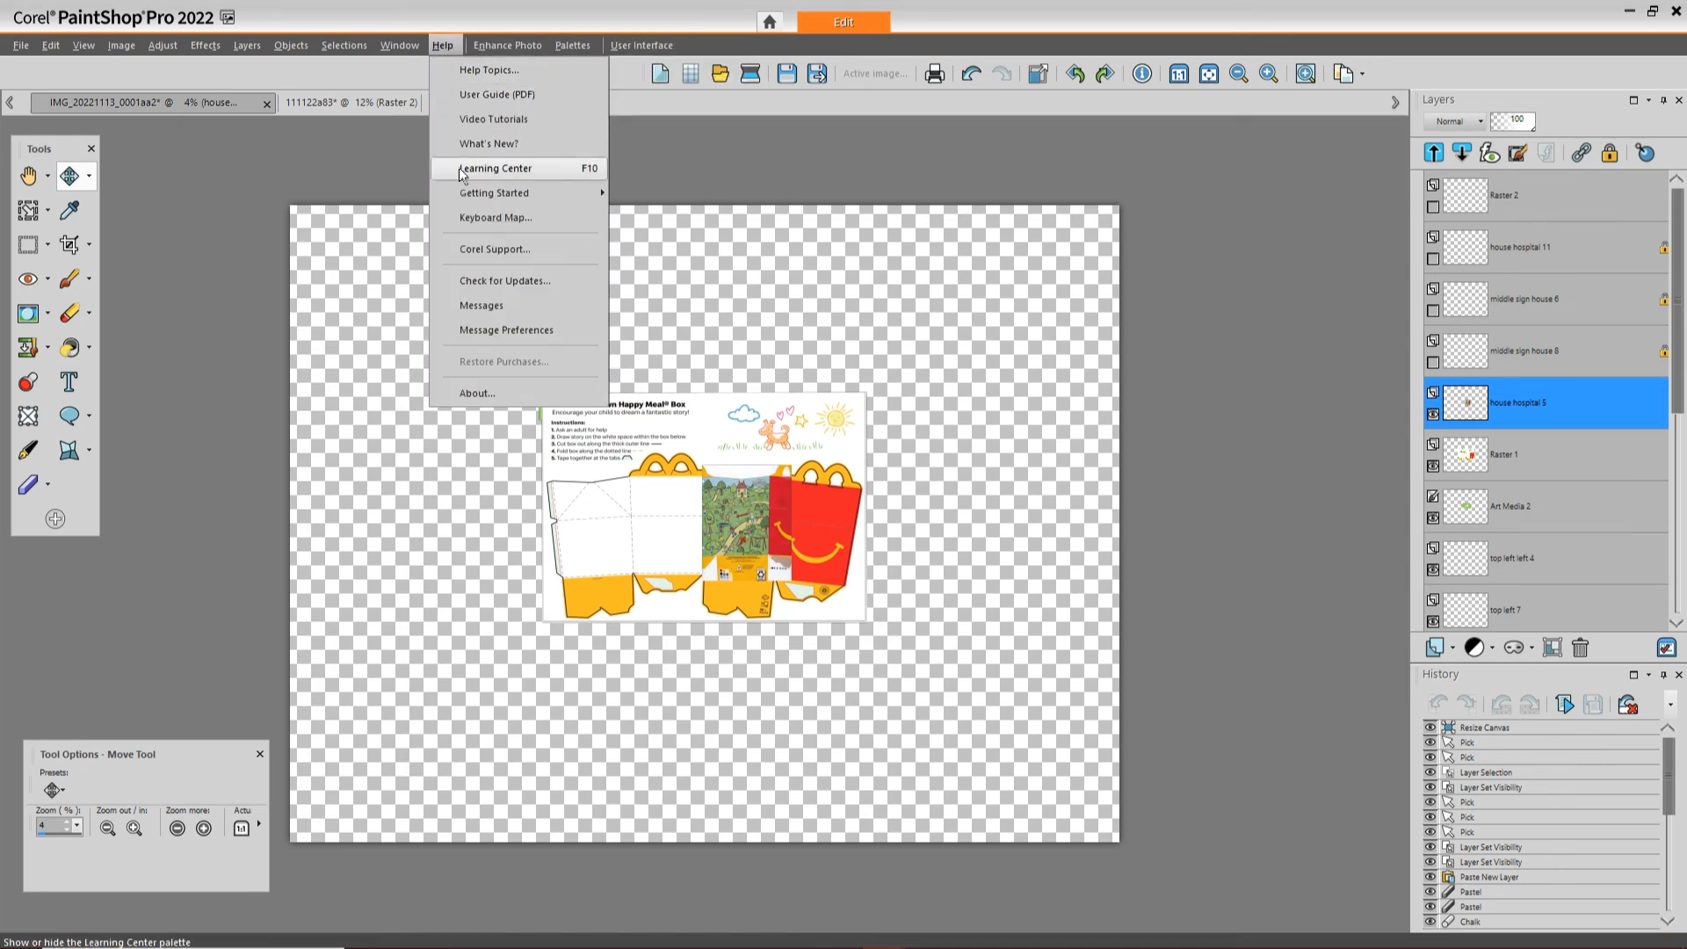
mouse_move(634, 39)
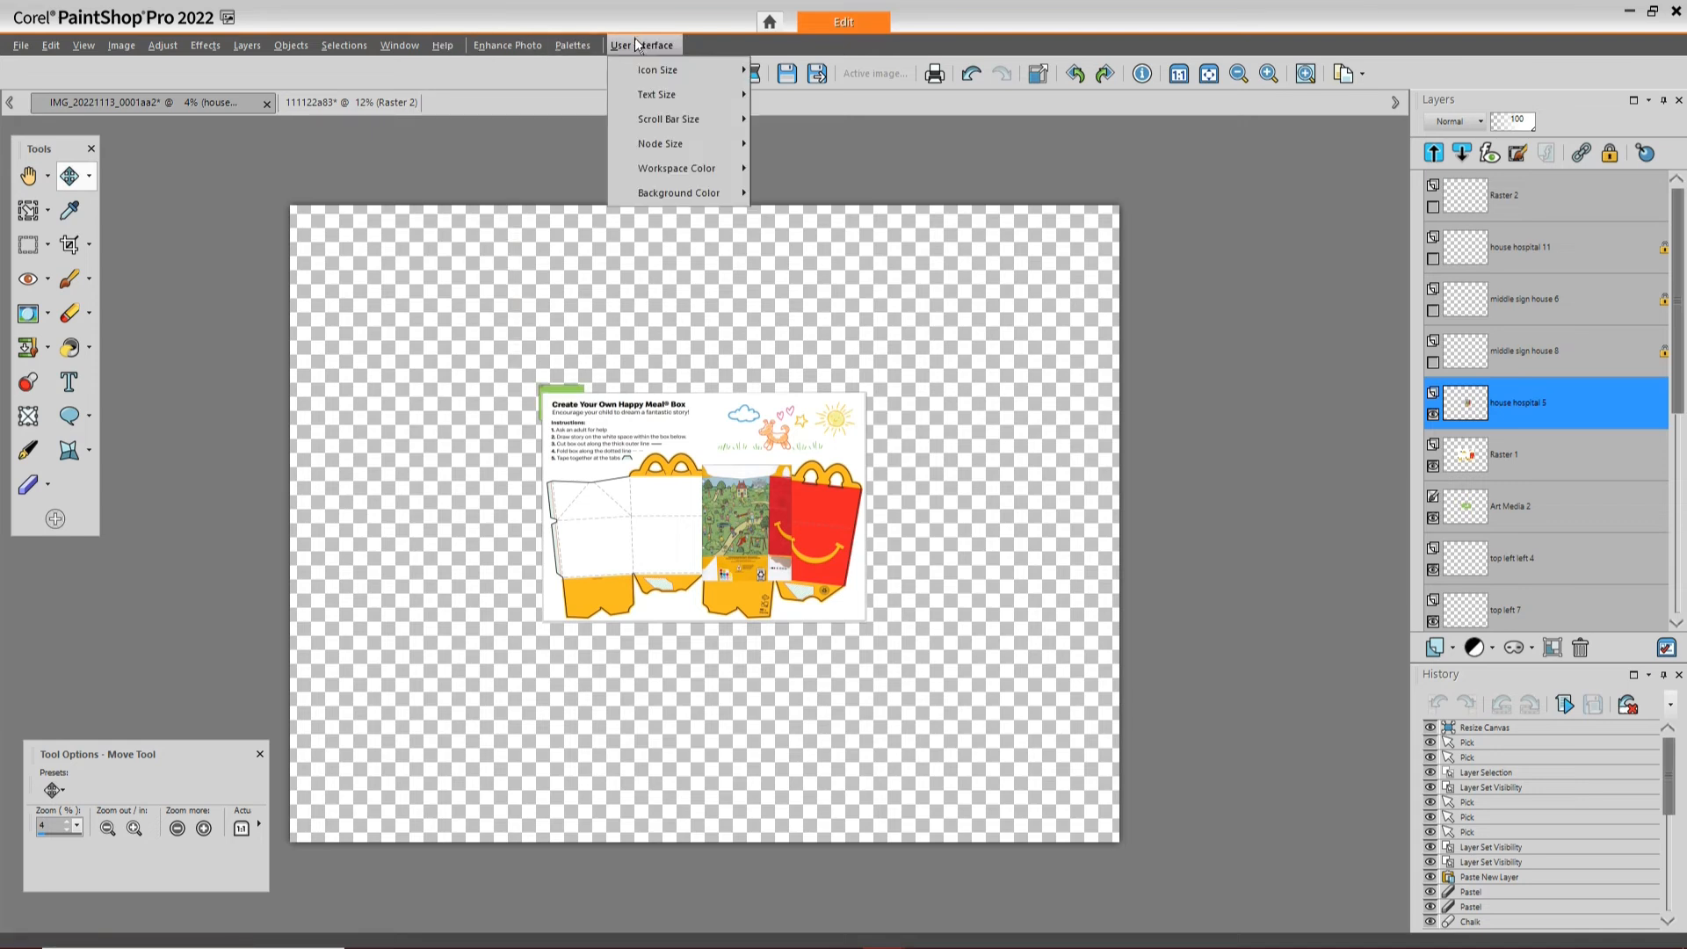
mouse_move(683, 172)
left_click(798, 168)
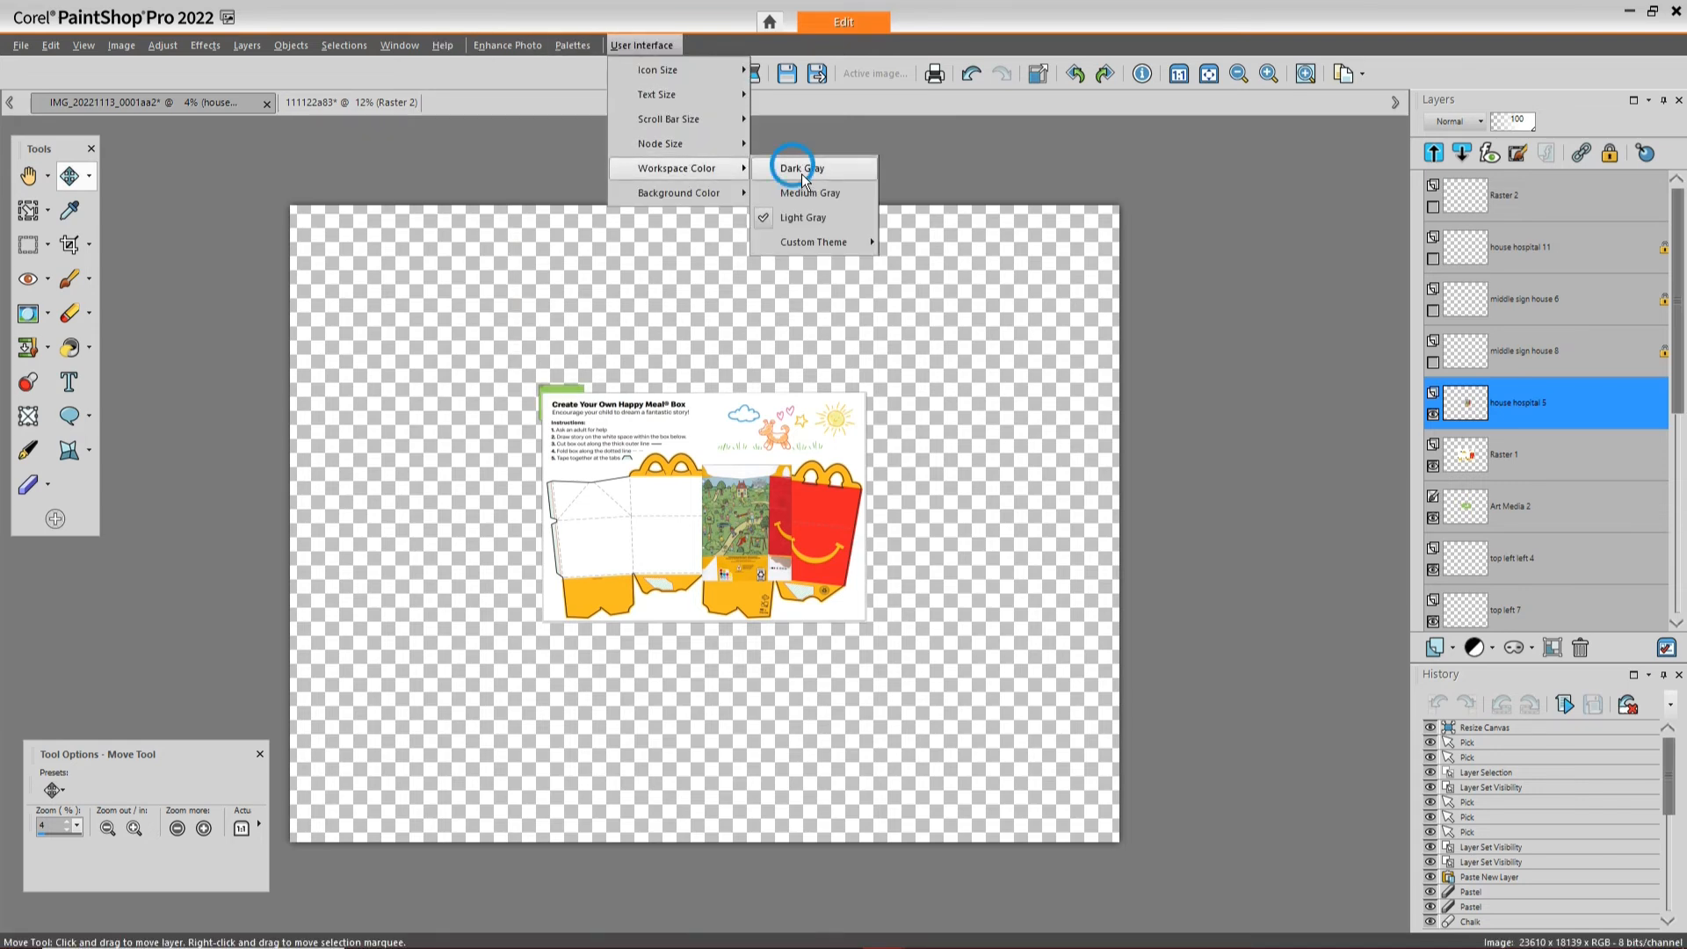
Switch the workspace color to Medium Gray and return it to Light Gray
left_click(640, 46)
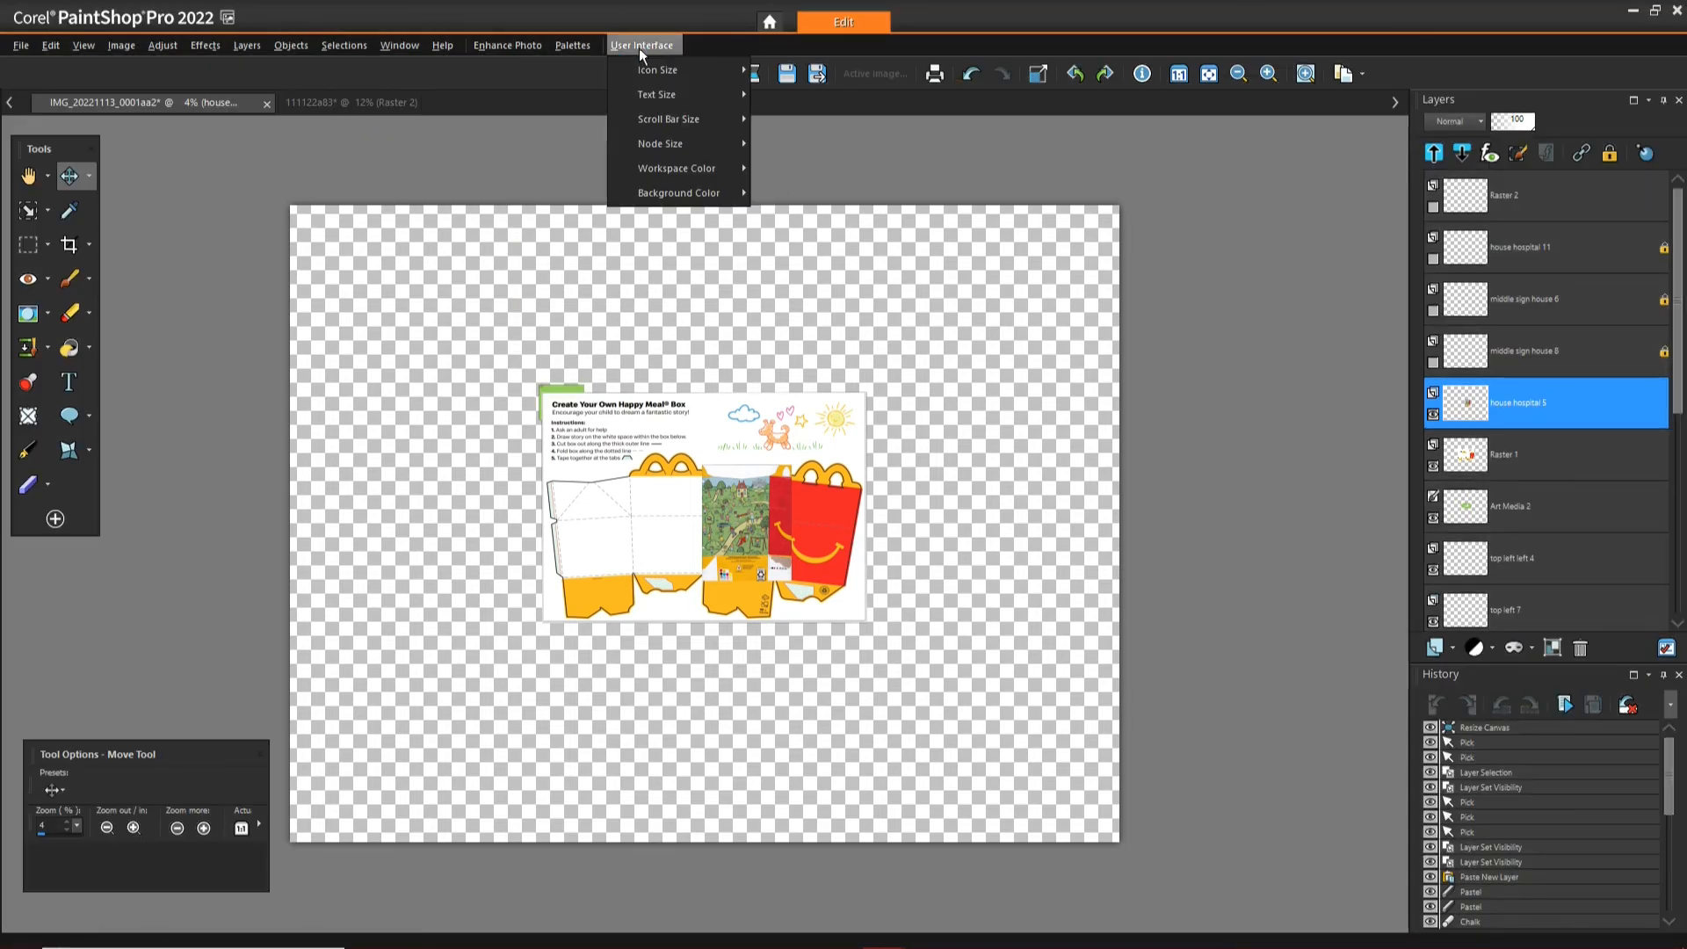
mouse_move(686, 169)
left_click(787, 192)
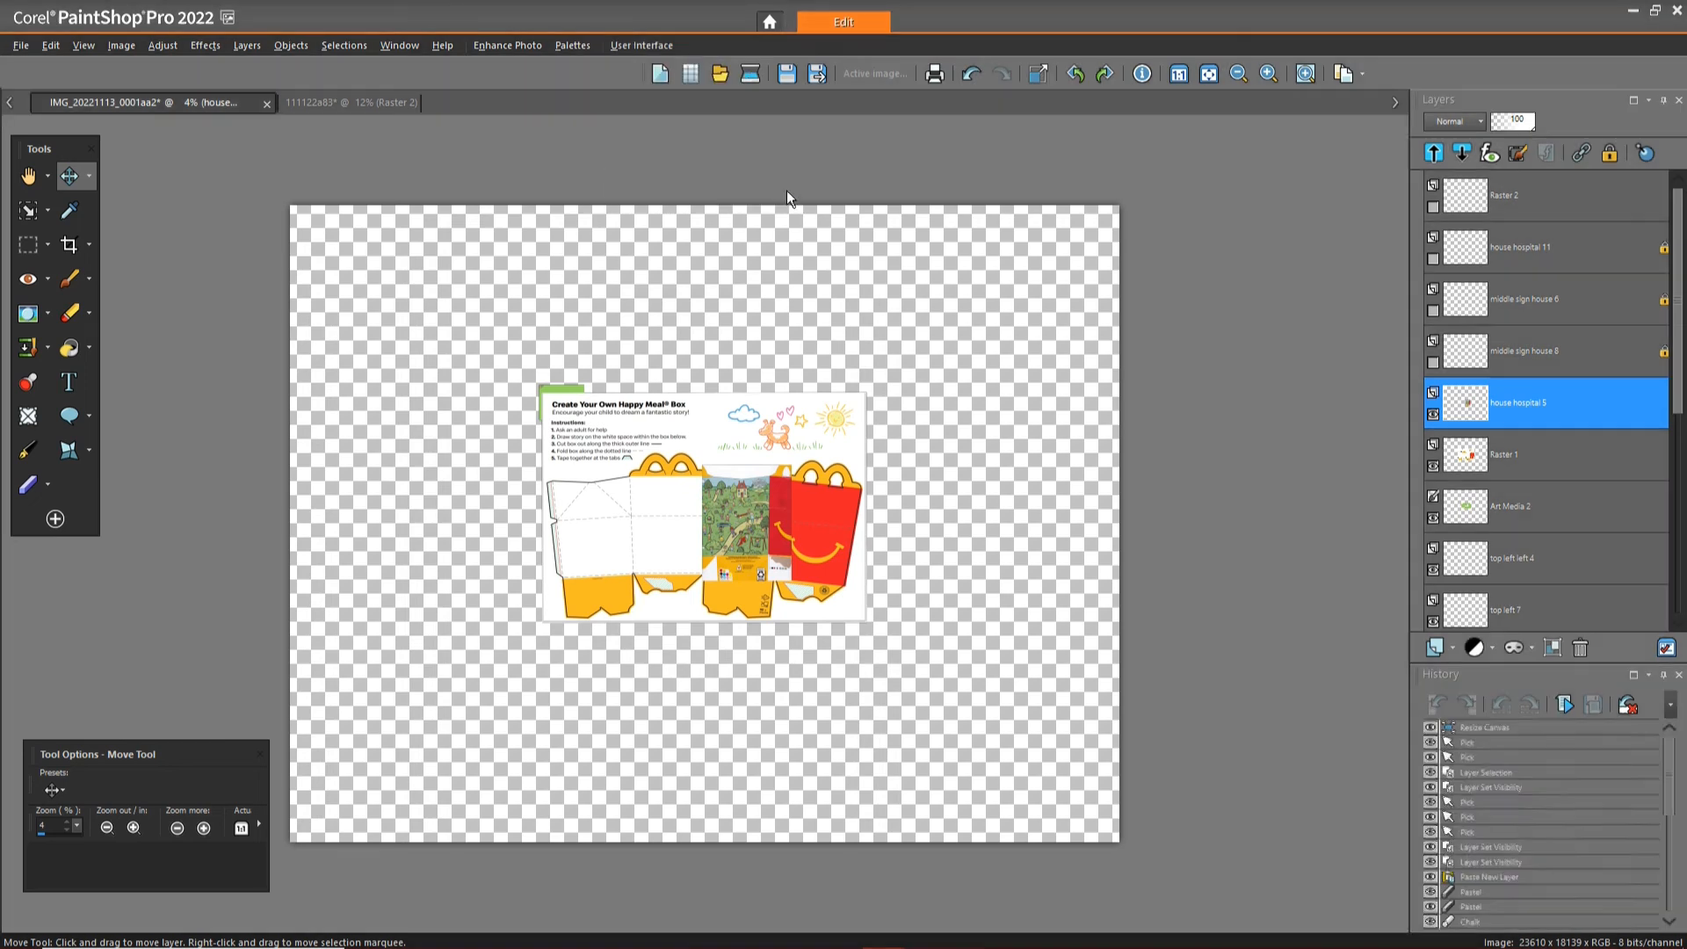
left_click(635, 44)
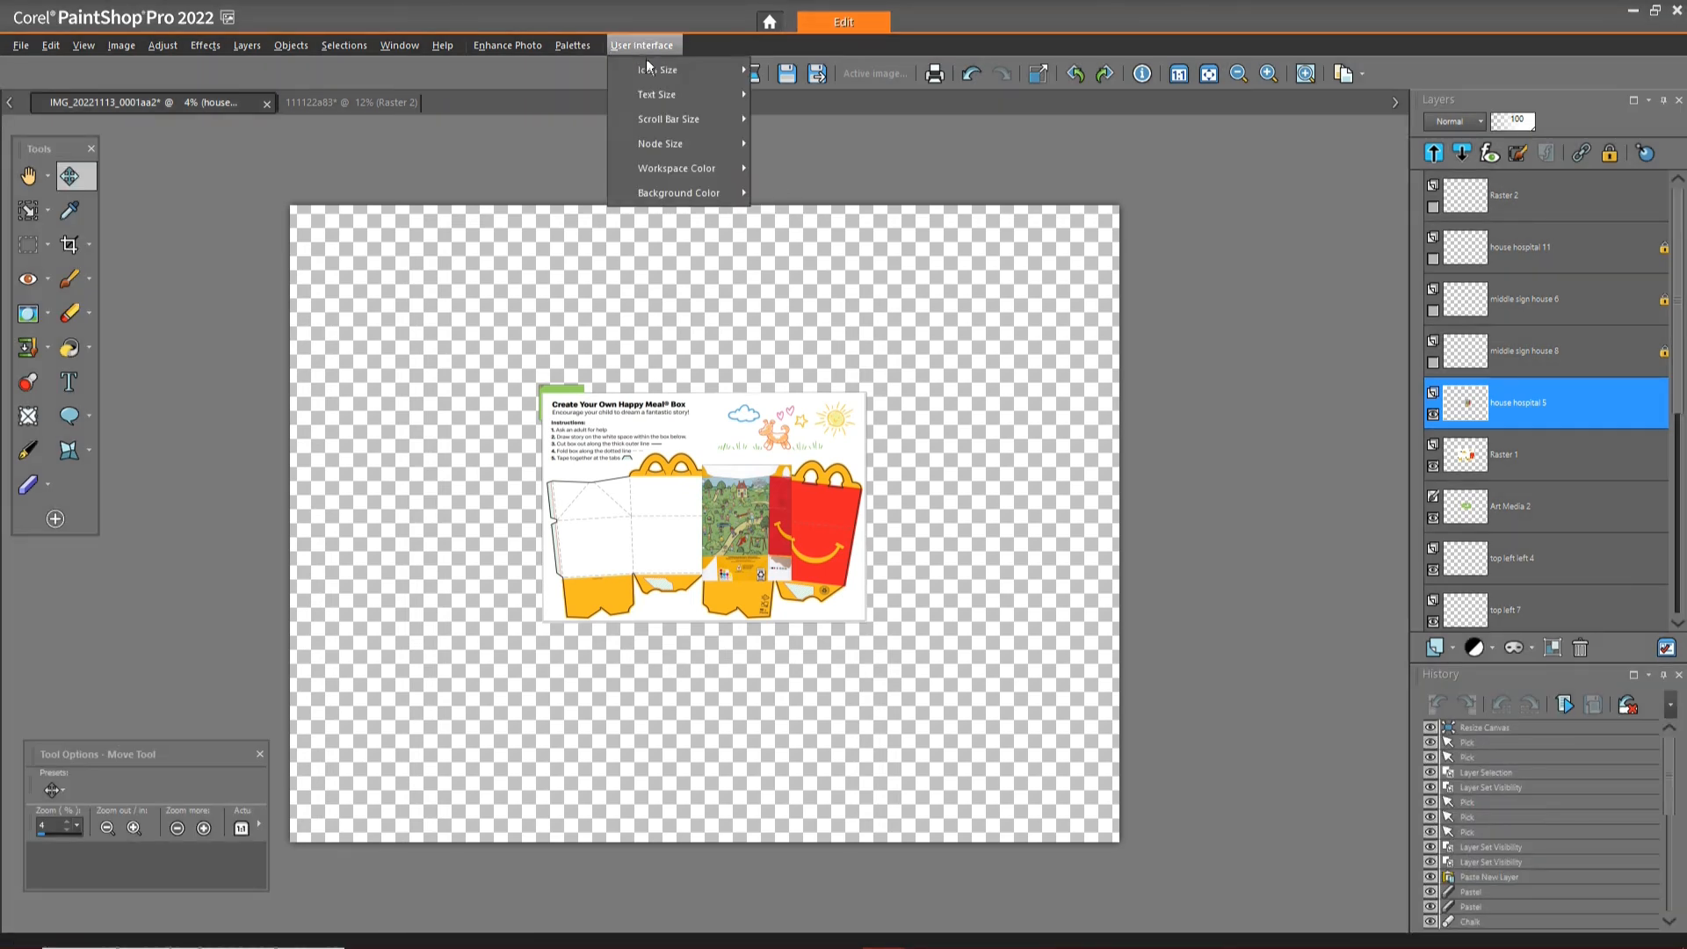
mouse_move(707, 167)
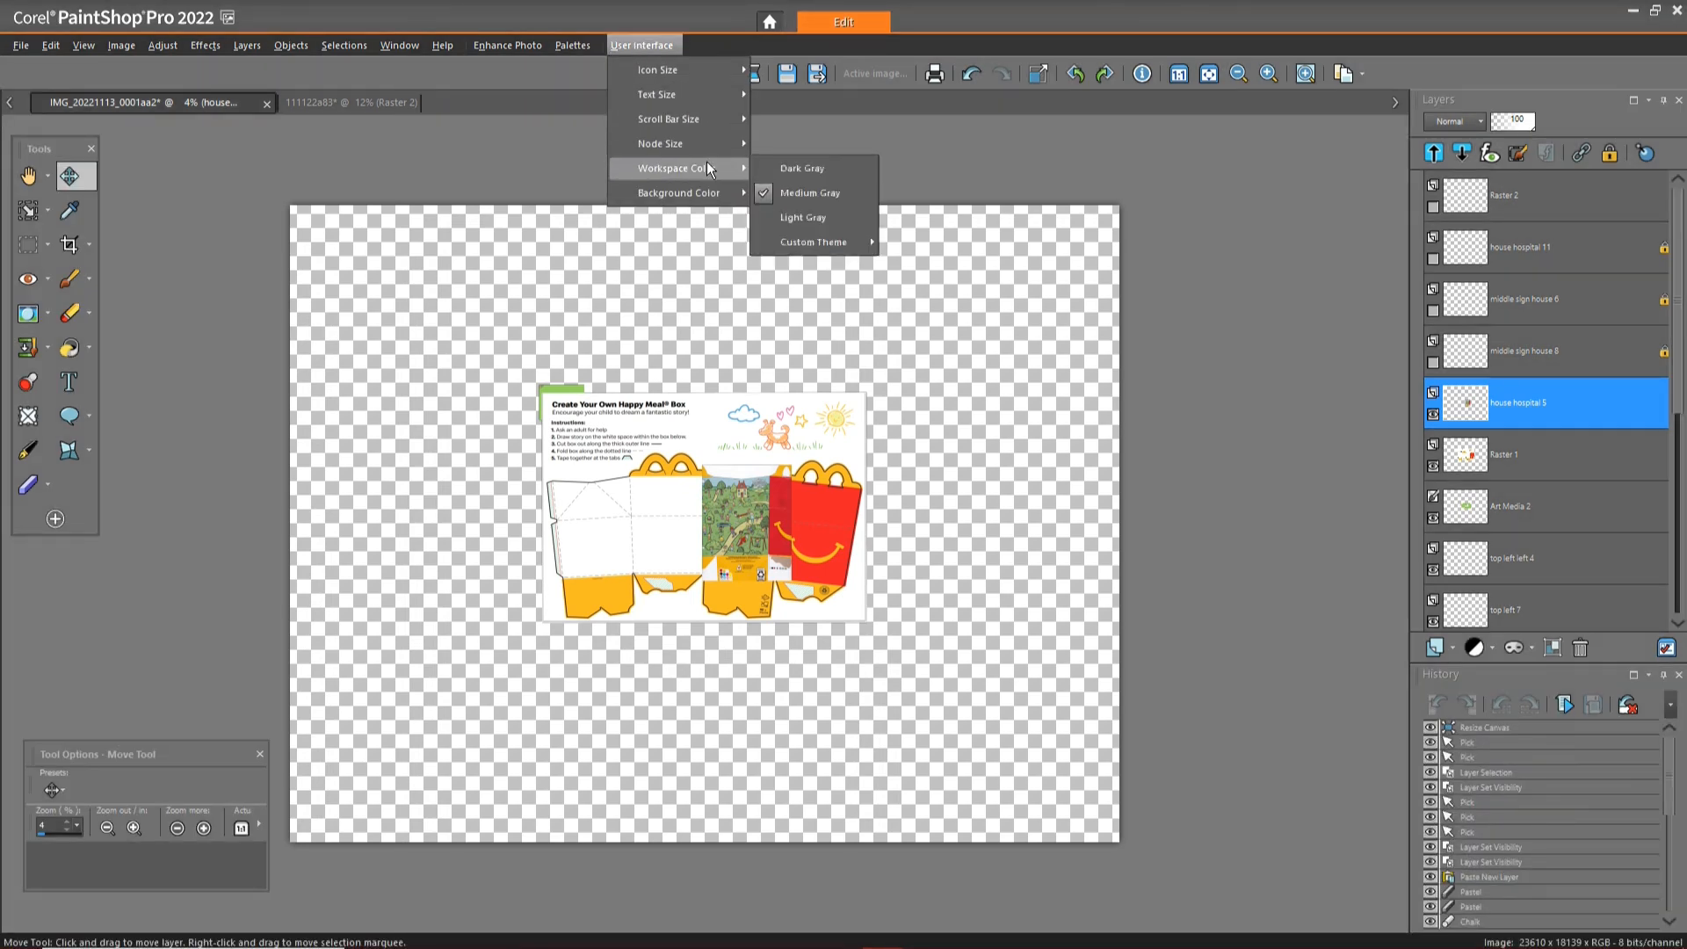
left_click(799, 219)
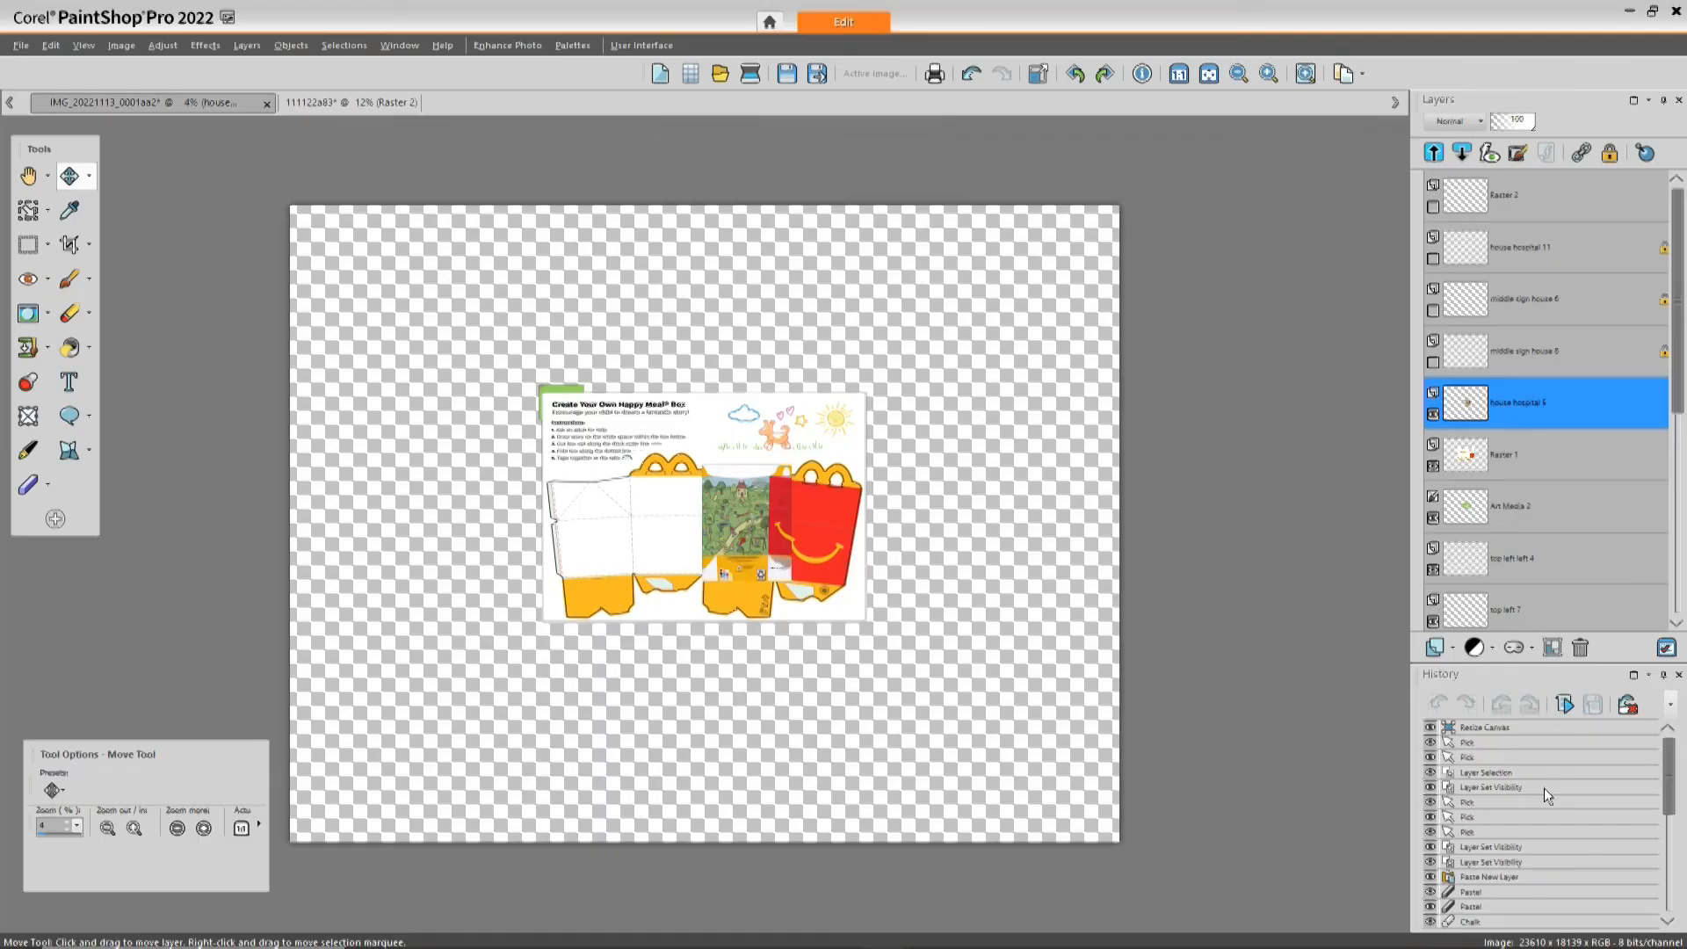
Try the Medium Gray workspace color again, followed by Dark Gray
left_click(626, 46)
mouse_move(685, 168)
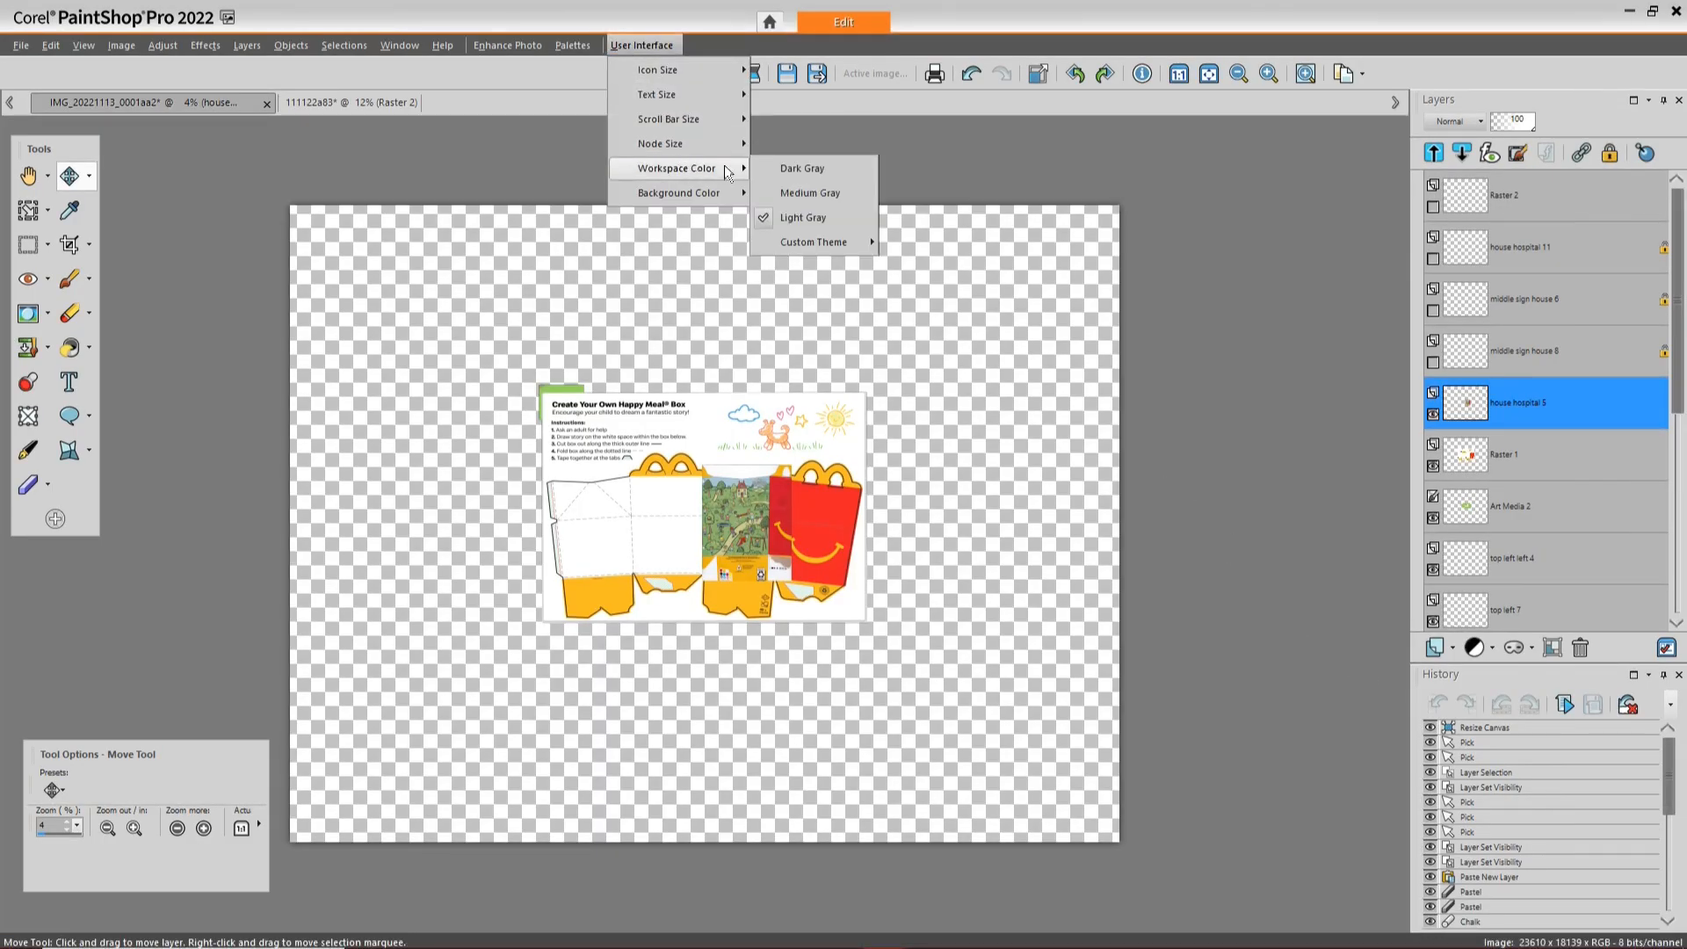
left_click(775, 193)
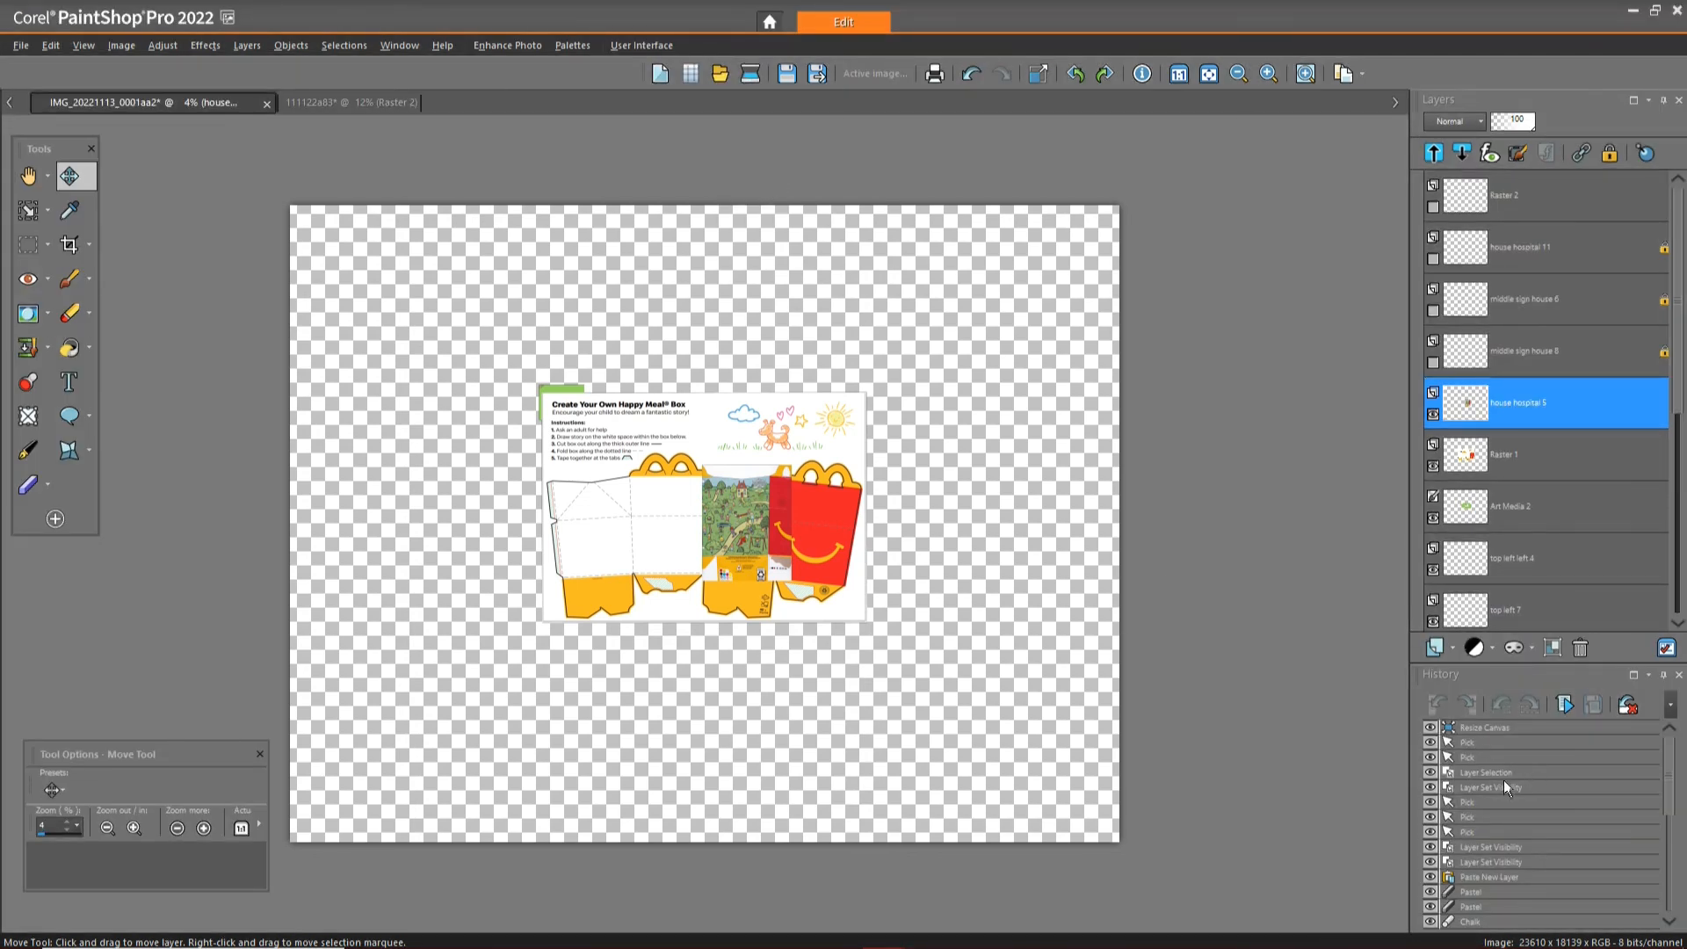
left_click(637, 45)
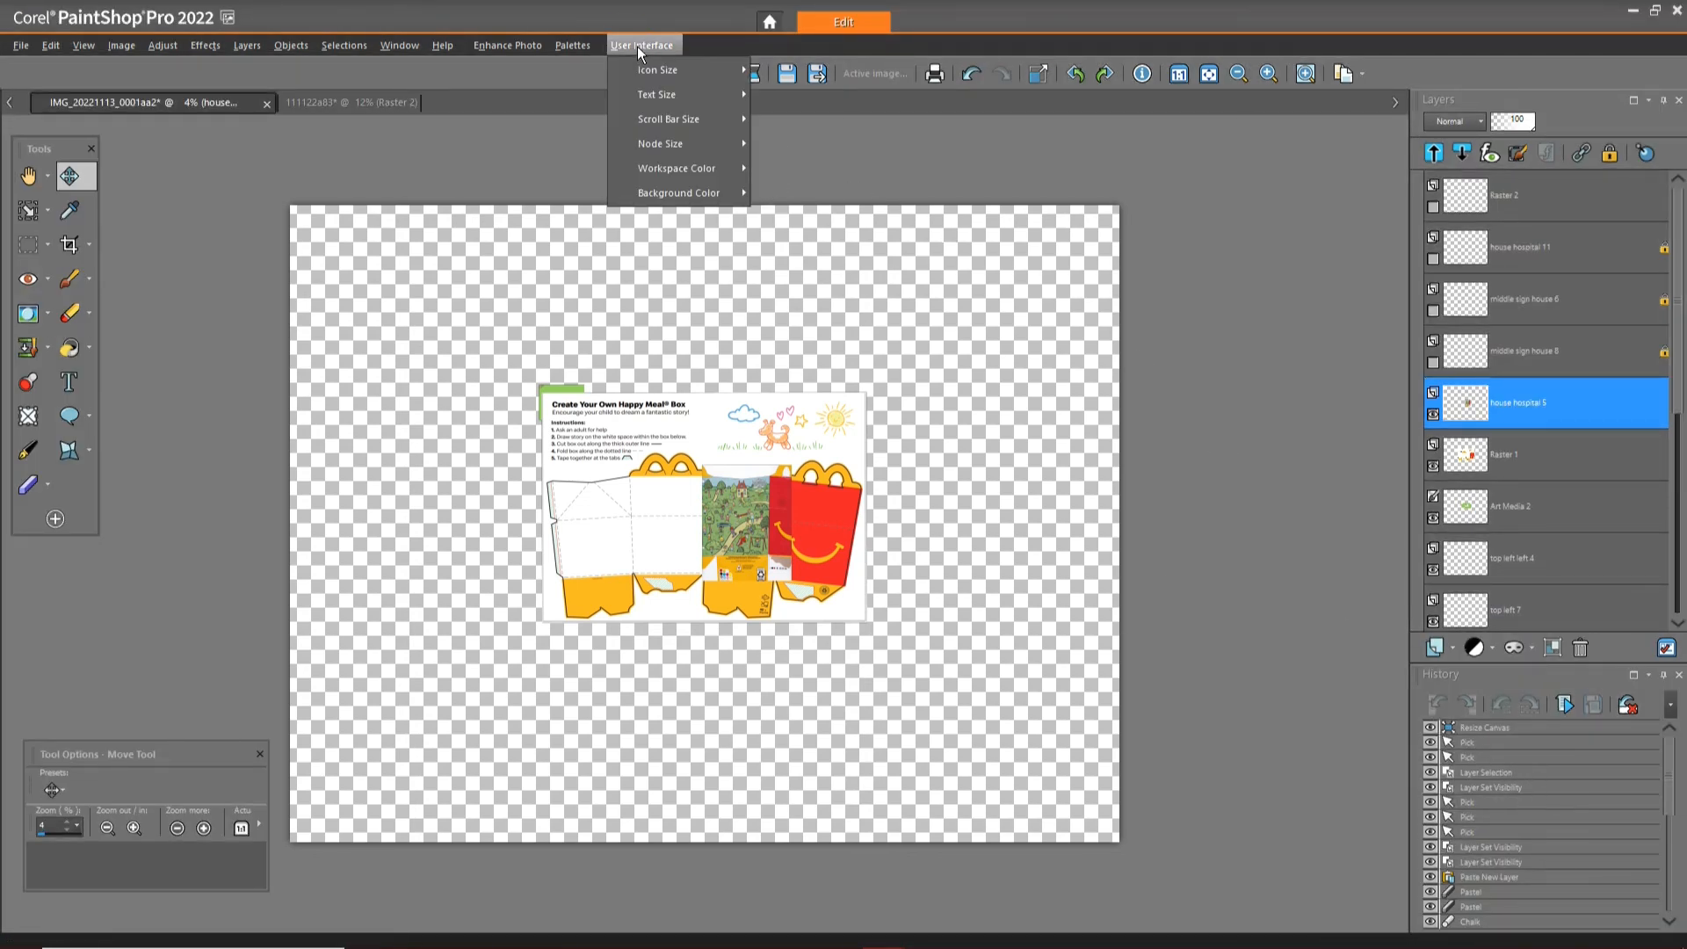
left_click(767, 160)
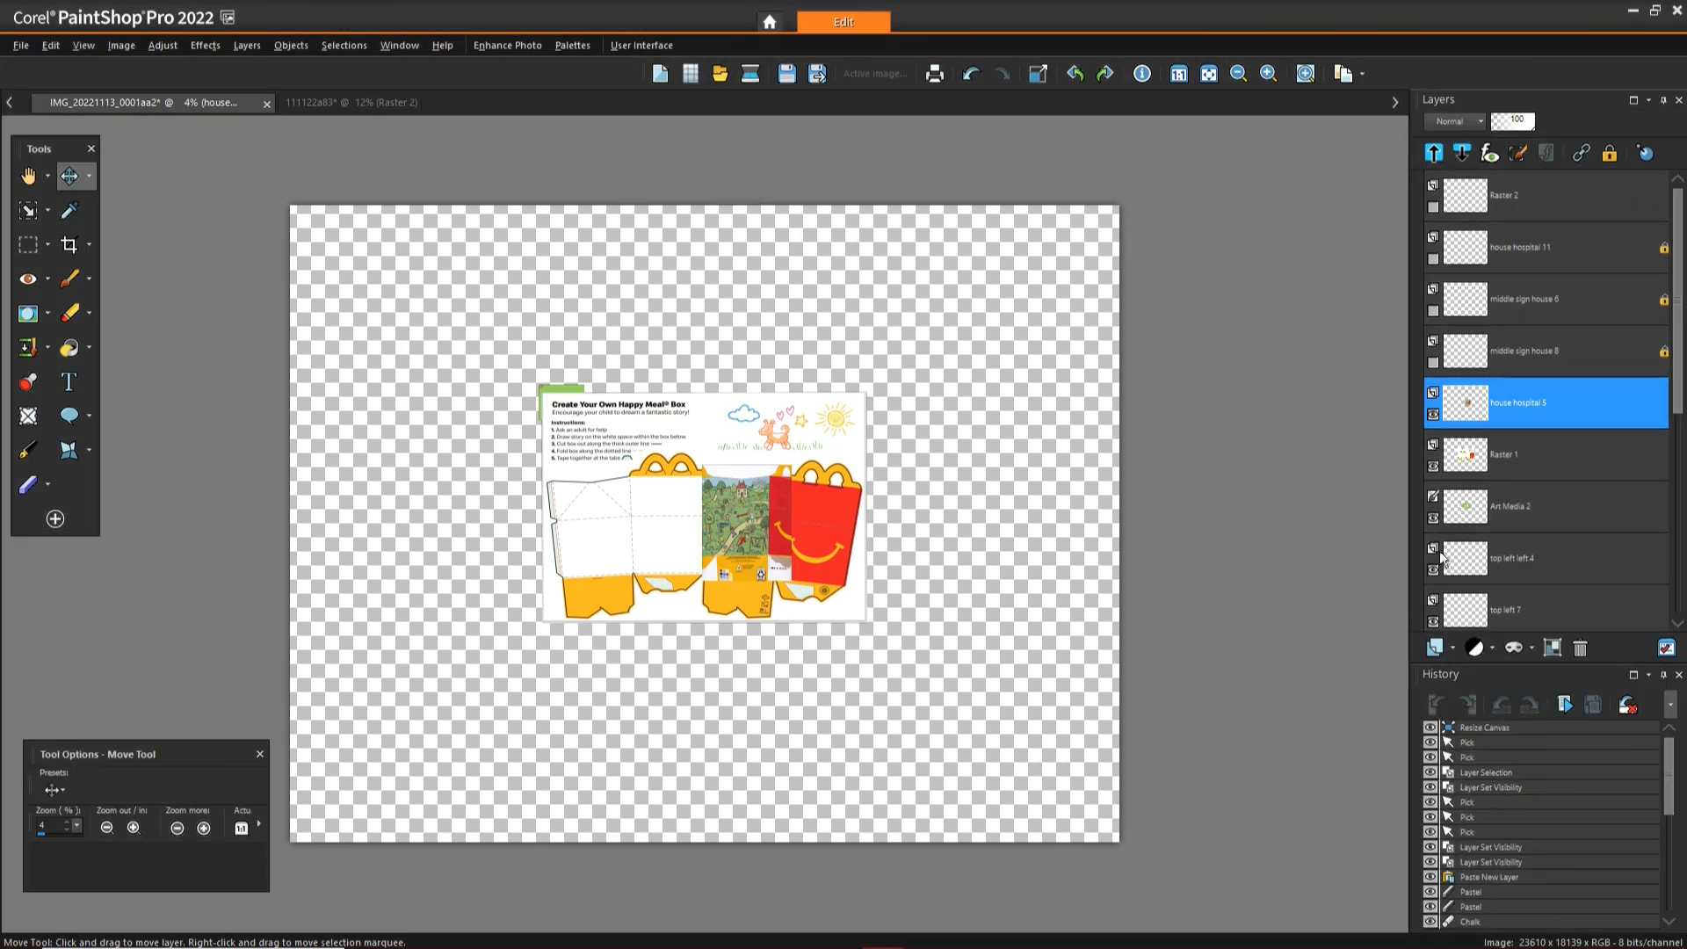
Set the workspace color back to Light Gray
left_click(633, 49)
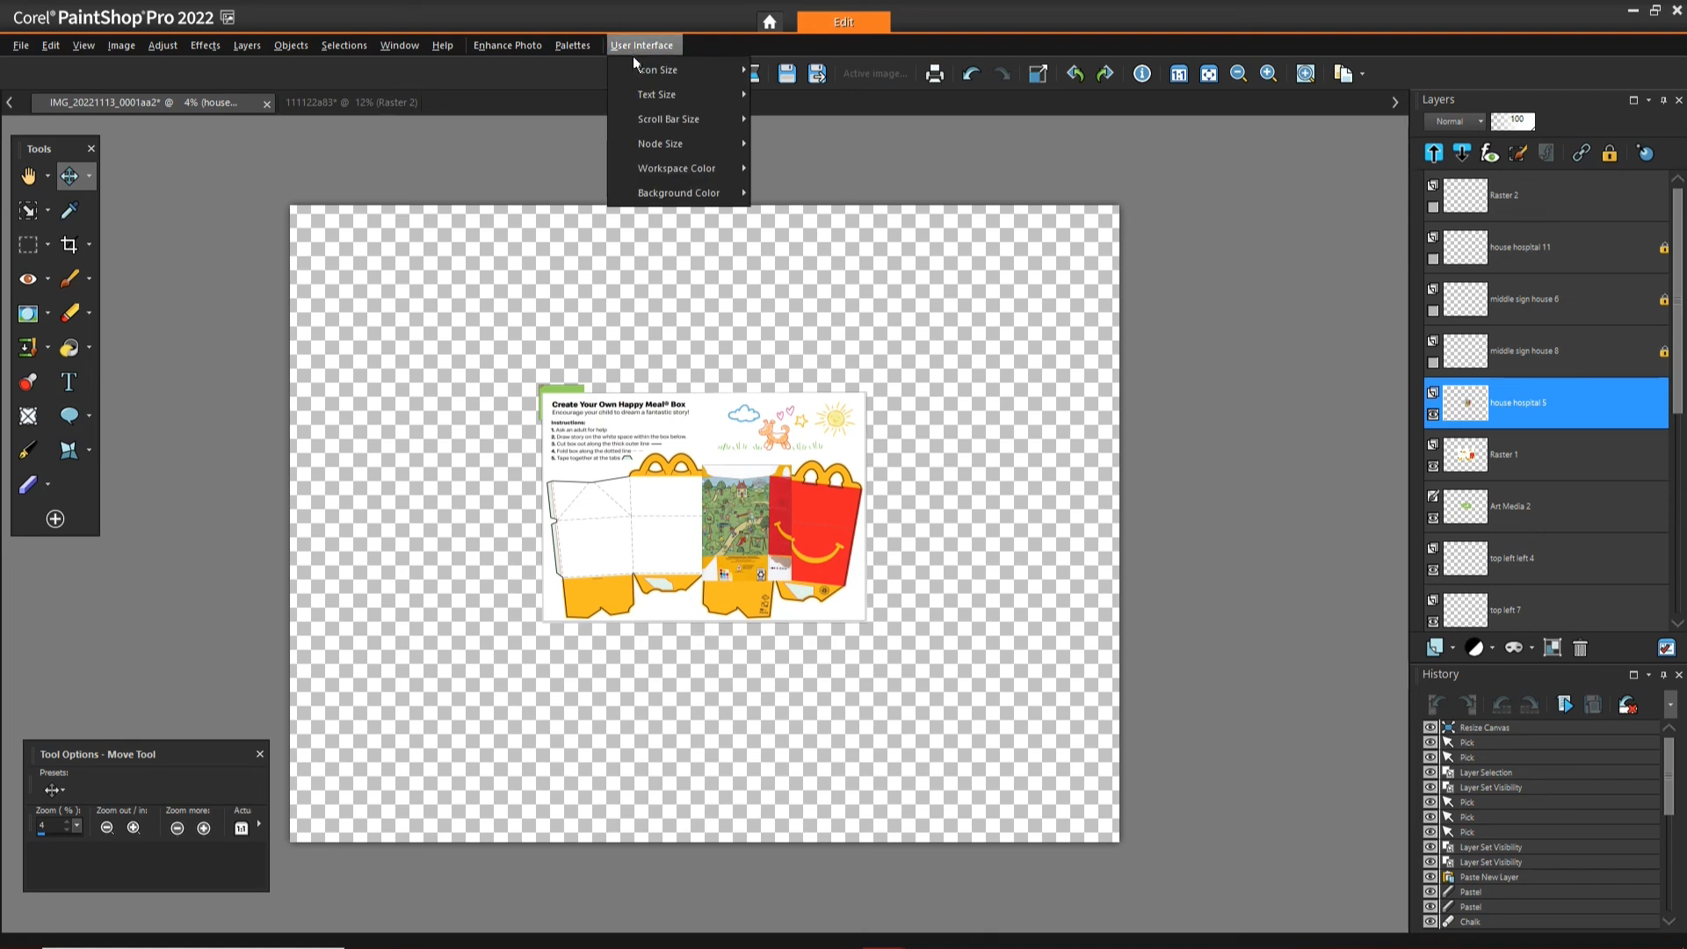
mouse_move(669, 172)
left_click(783, 210)
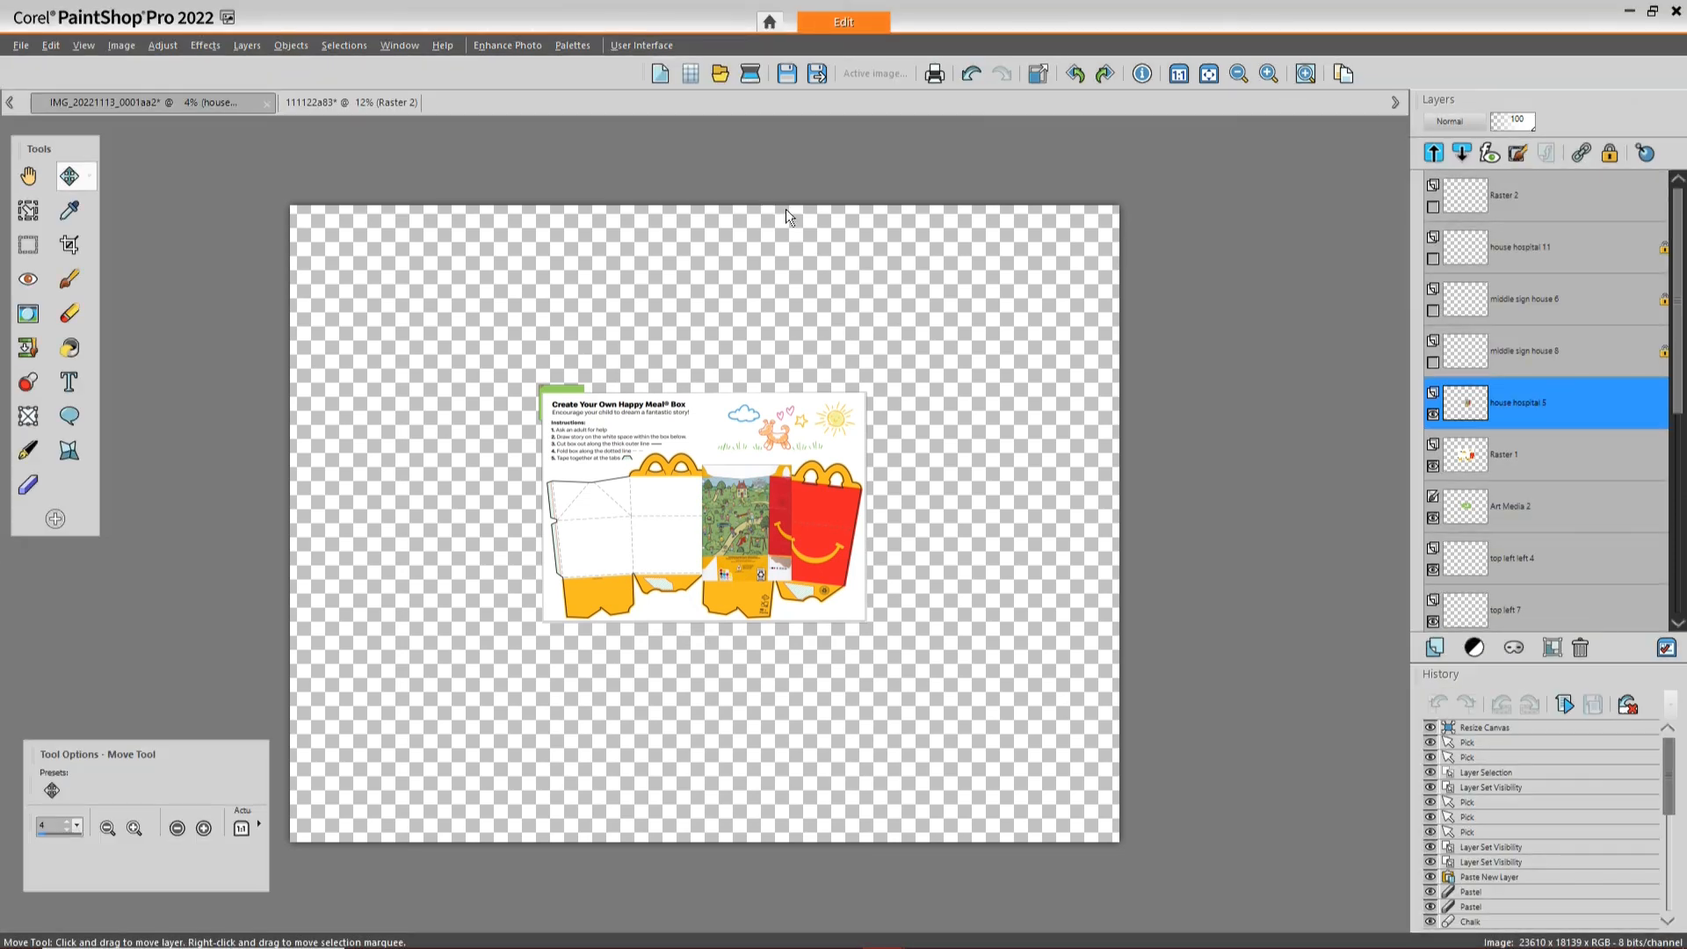
left_click(165, 47)
mouse_move(127, 40)
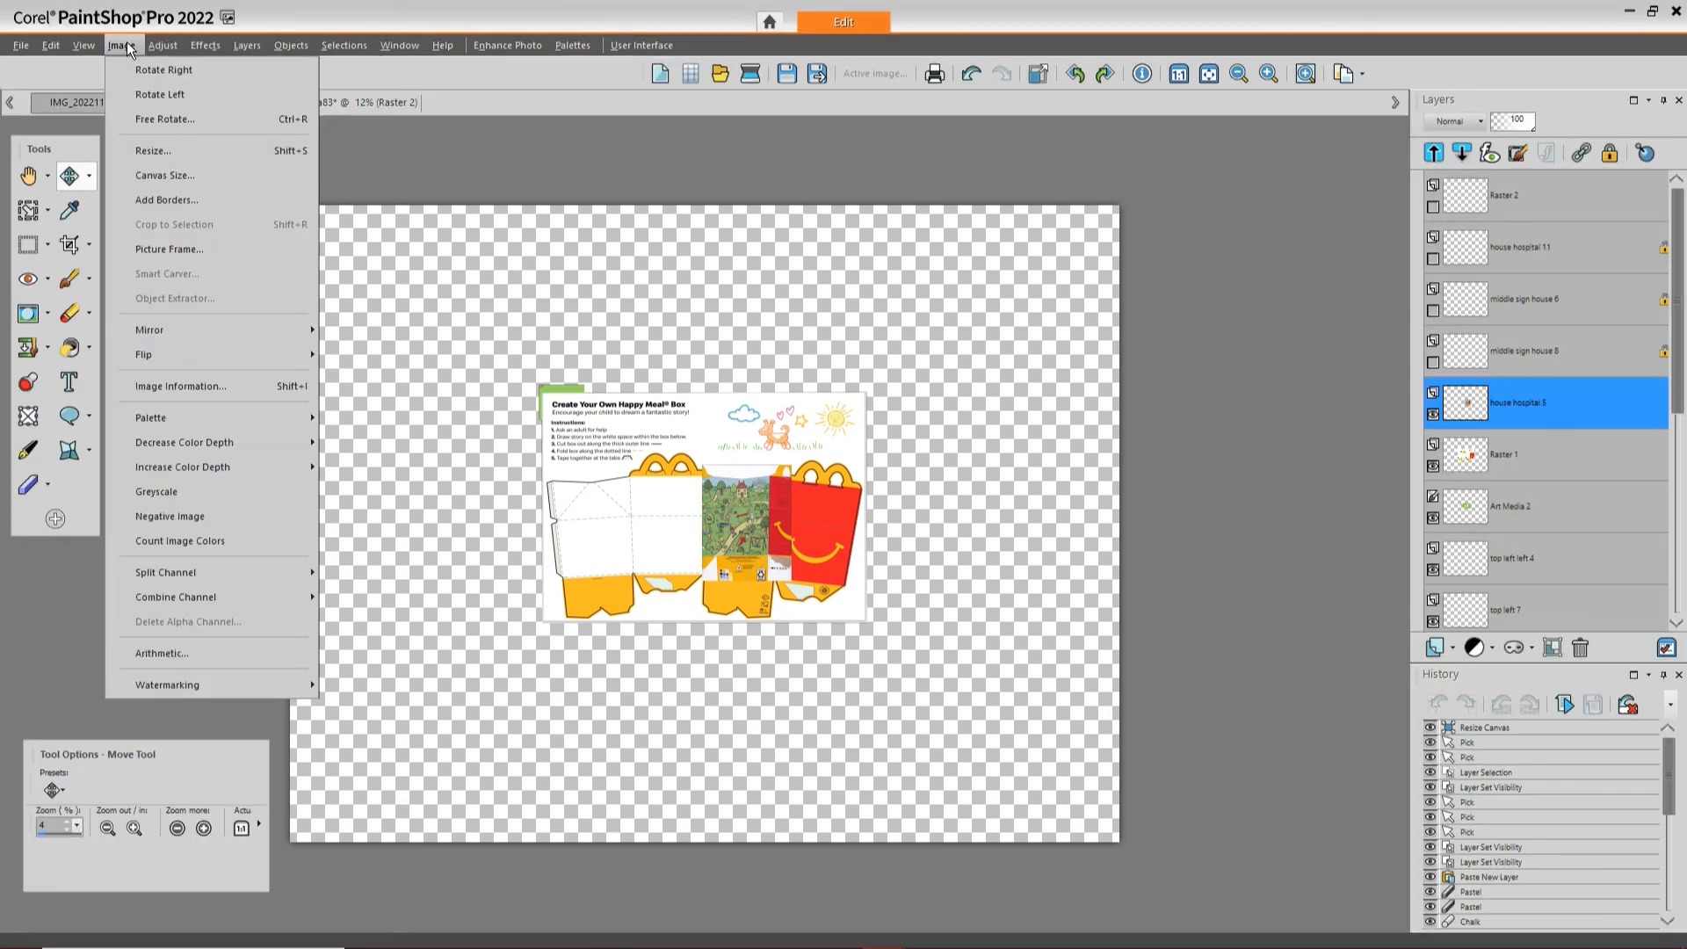
left_click(92, 44)
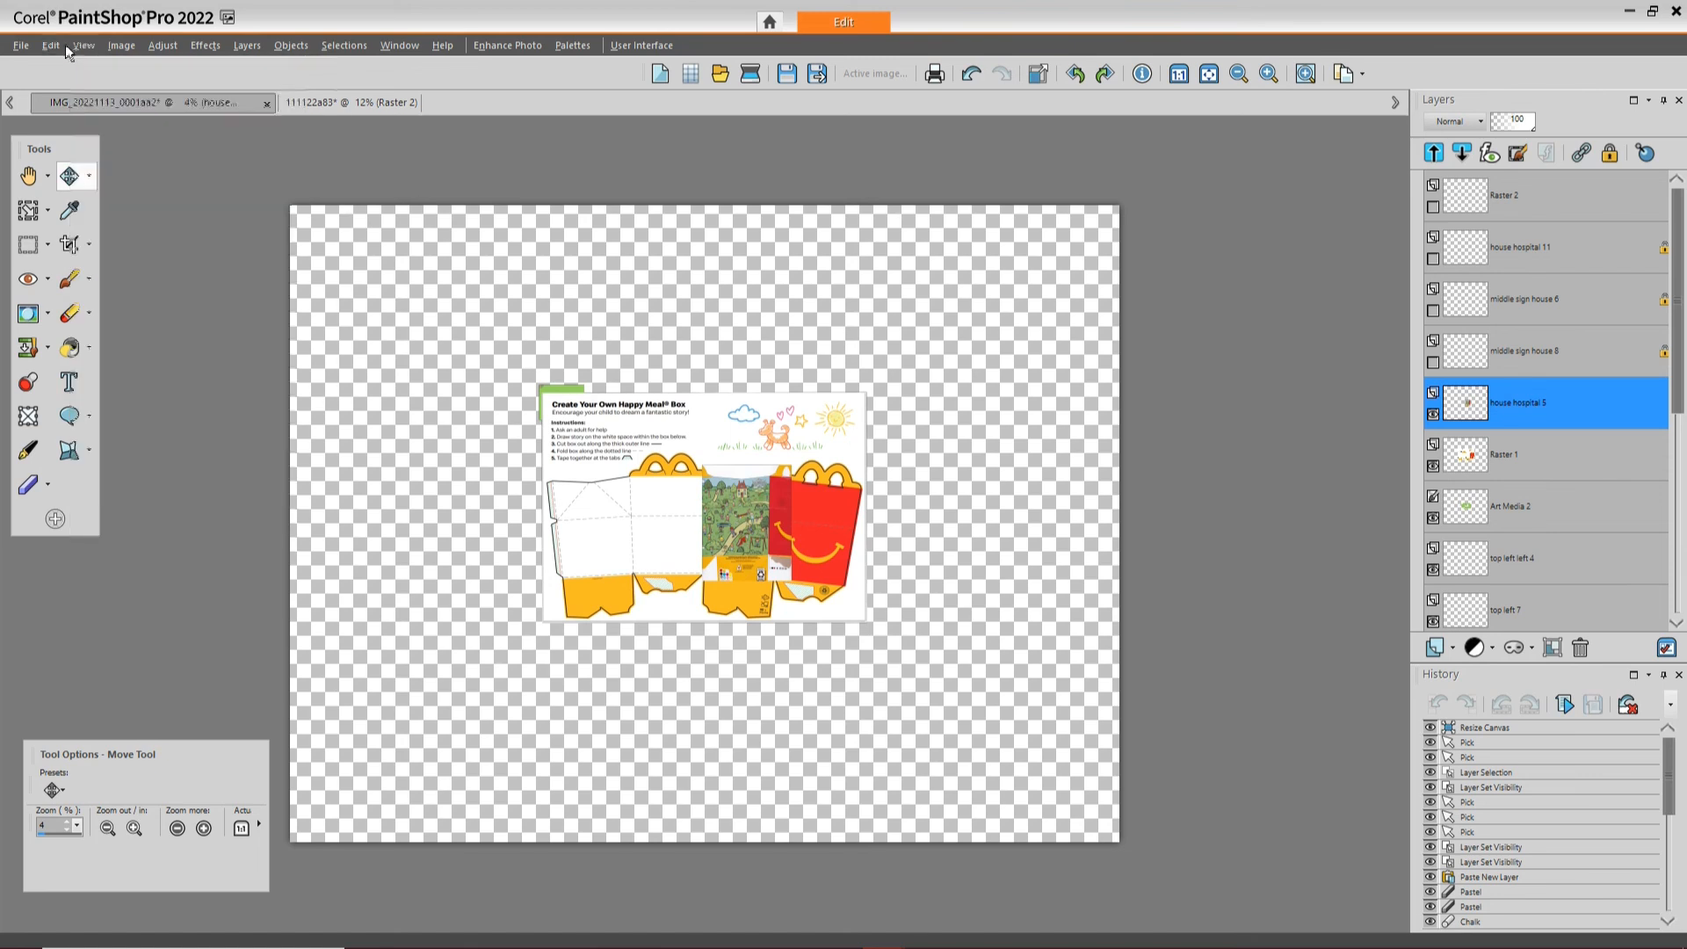
left_click(61, 44)
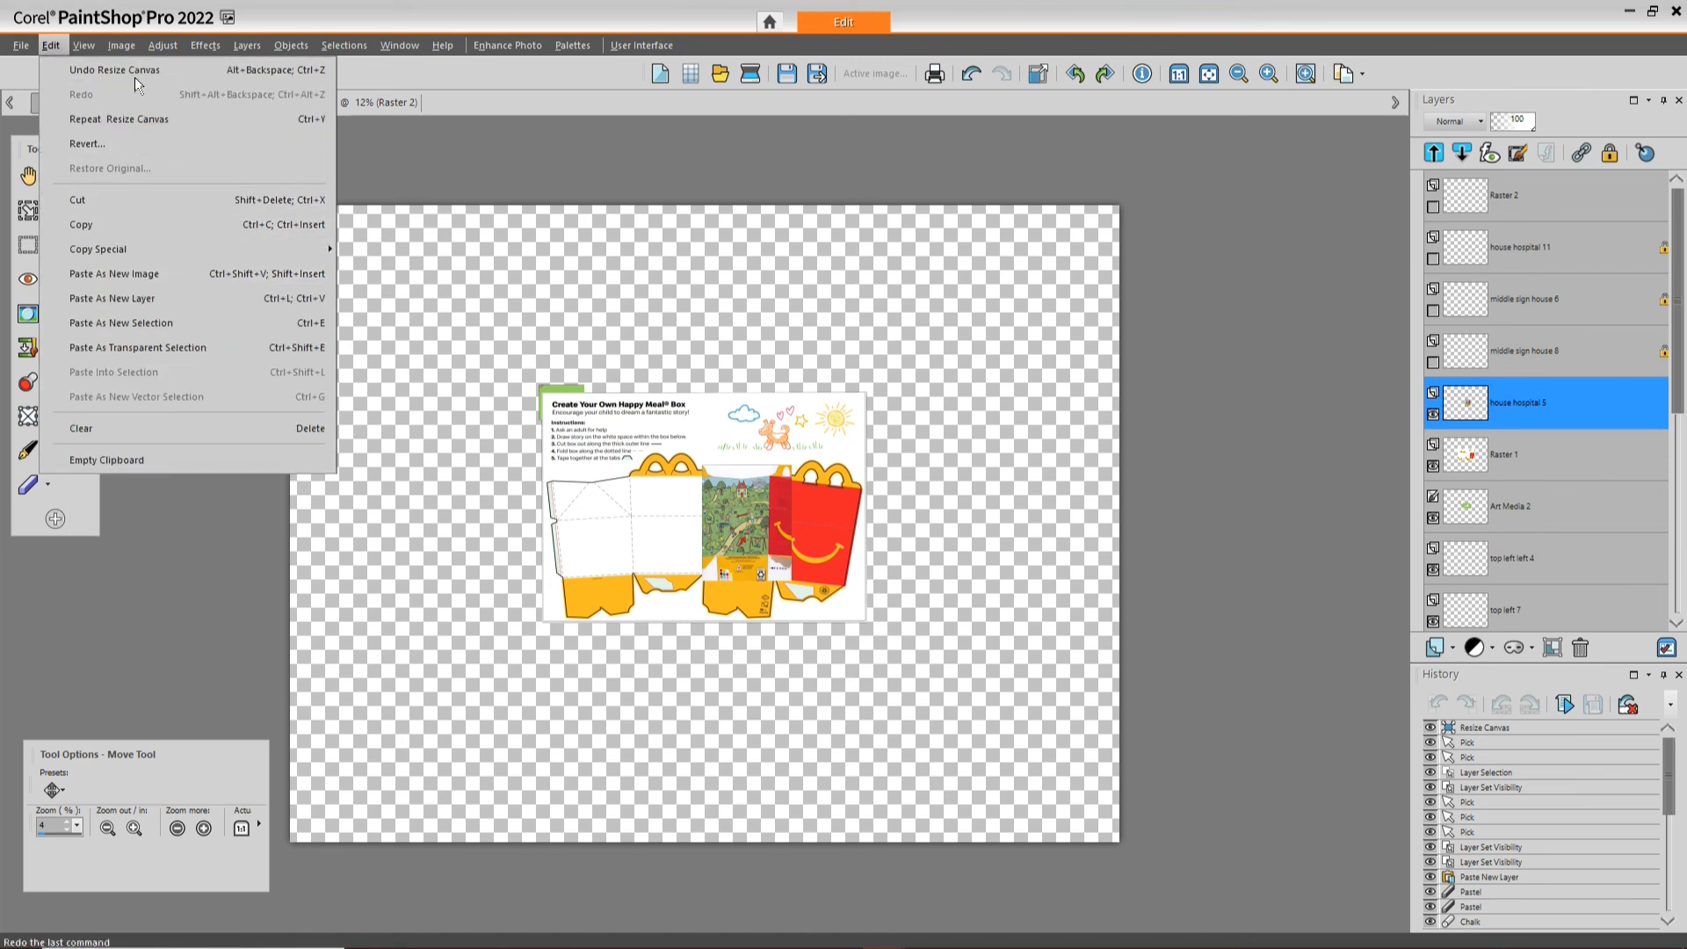
mouse_move(393, 44)
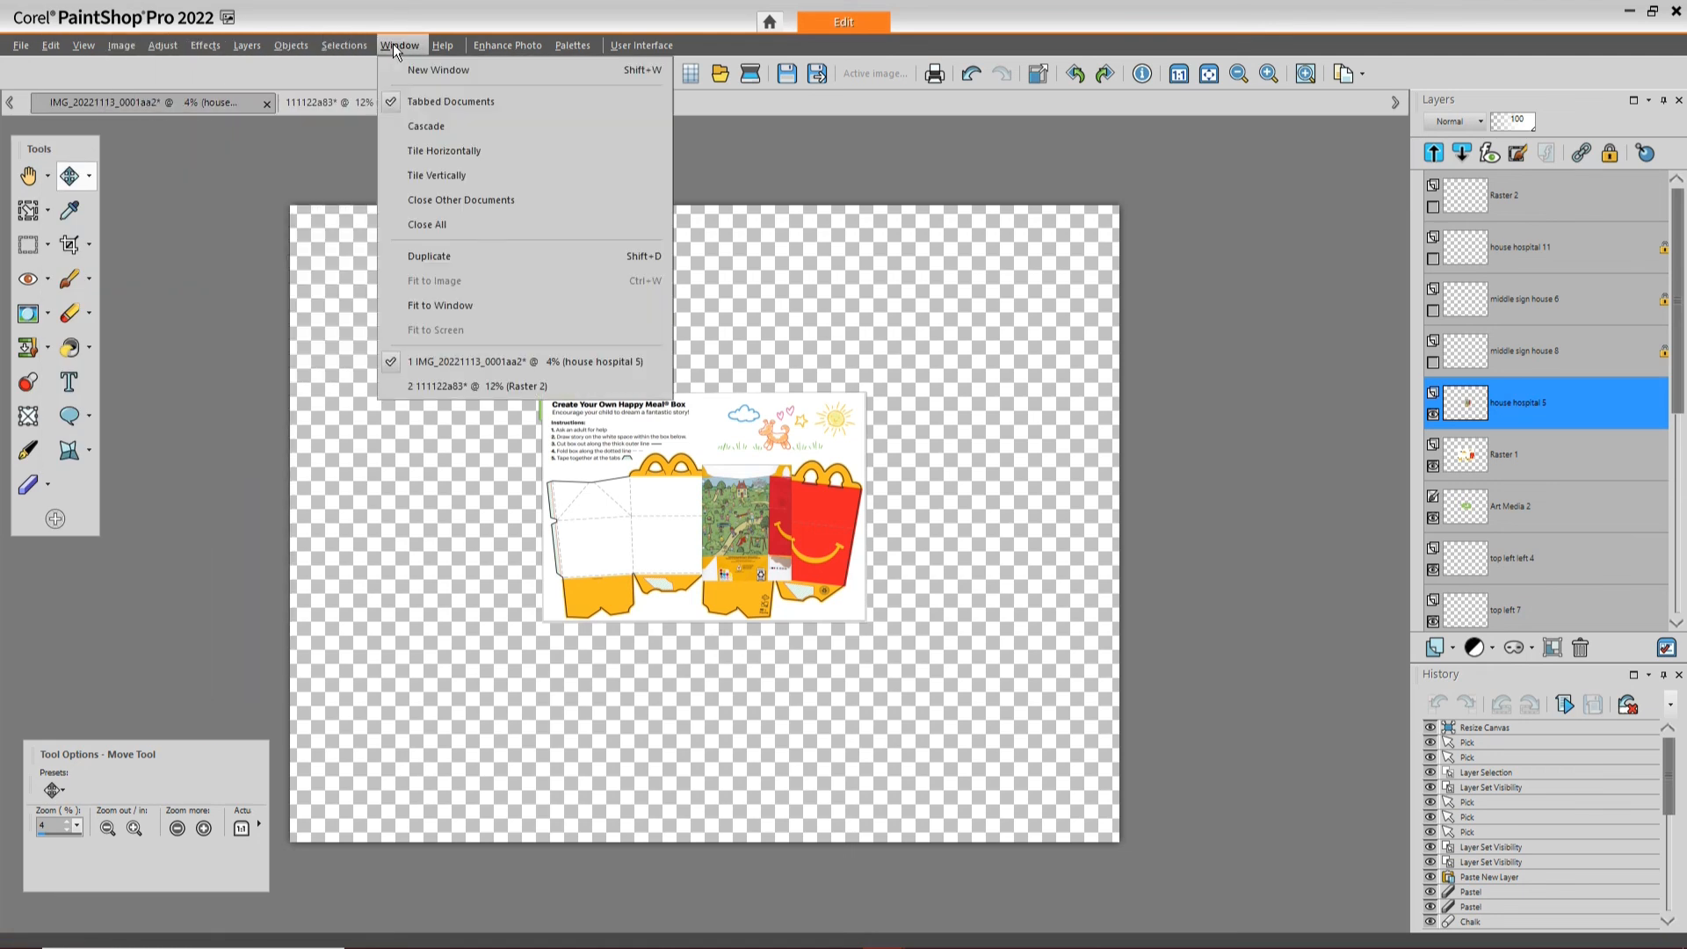
mouse_move(296, 46)
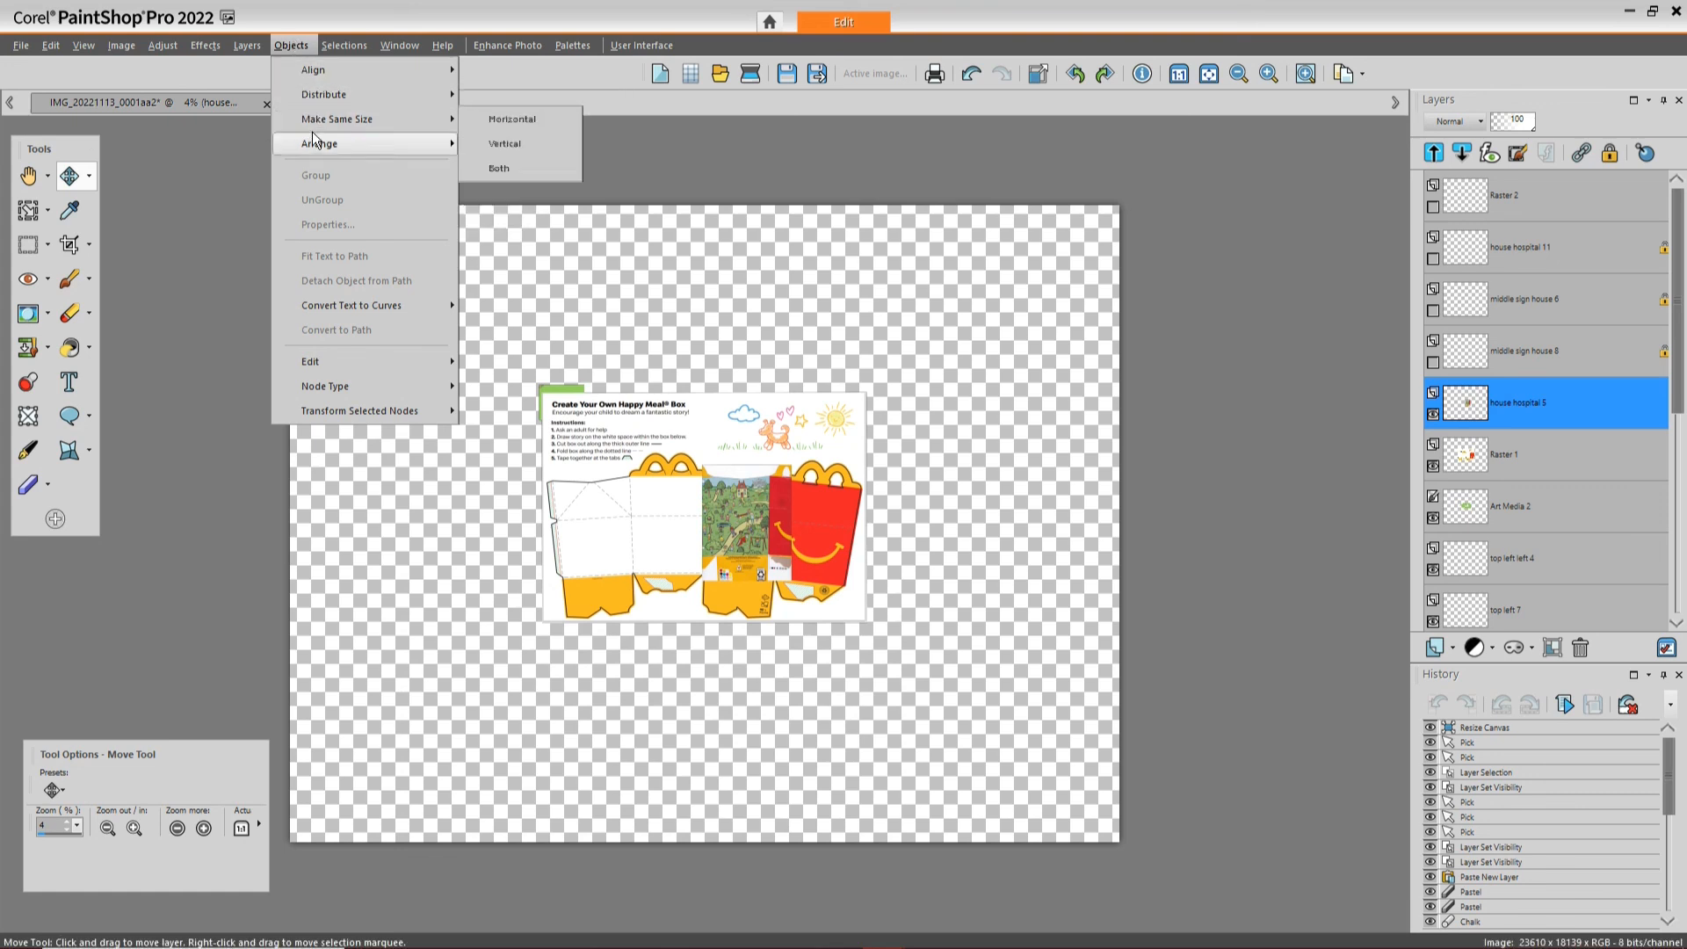
mouse_move(313, 146)
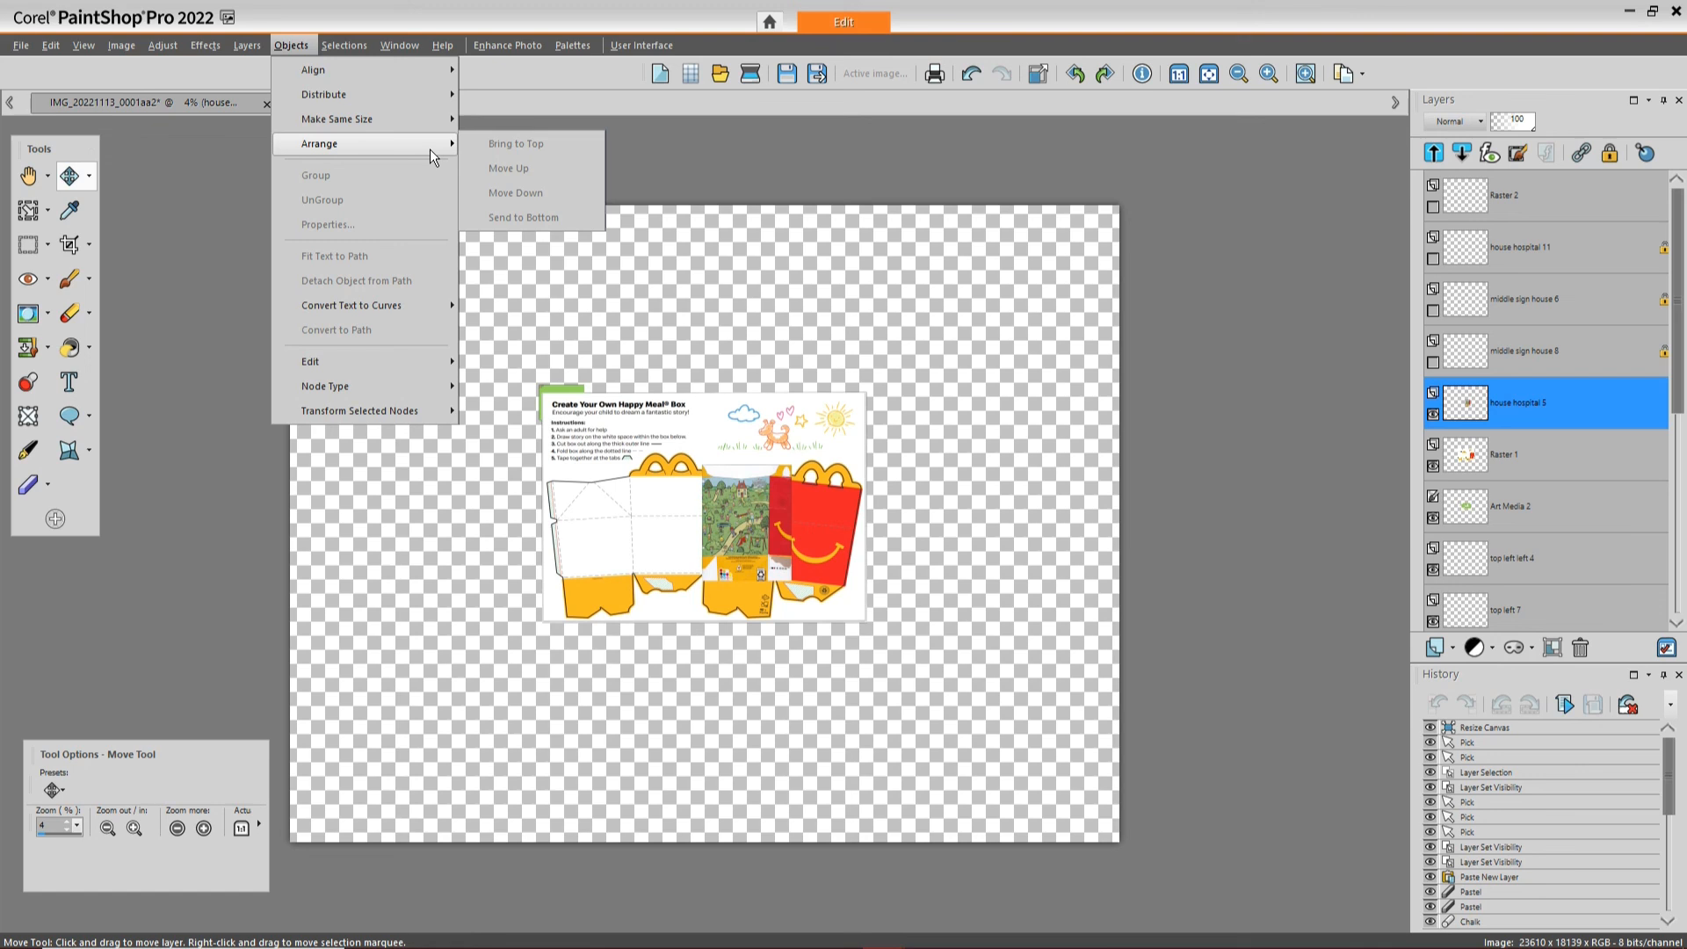
Move the house hospital 5 layer up one place in the layer stack, above the adjacent middle sign house layer
double_click(1548, 409)
left_click(1551, 349)
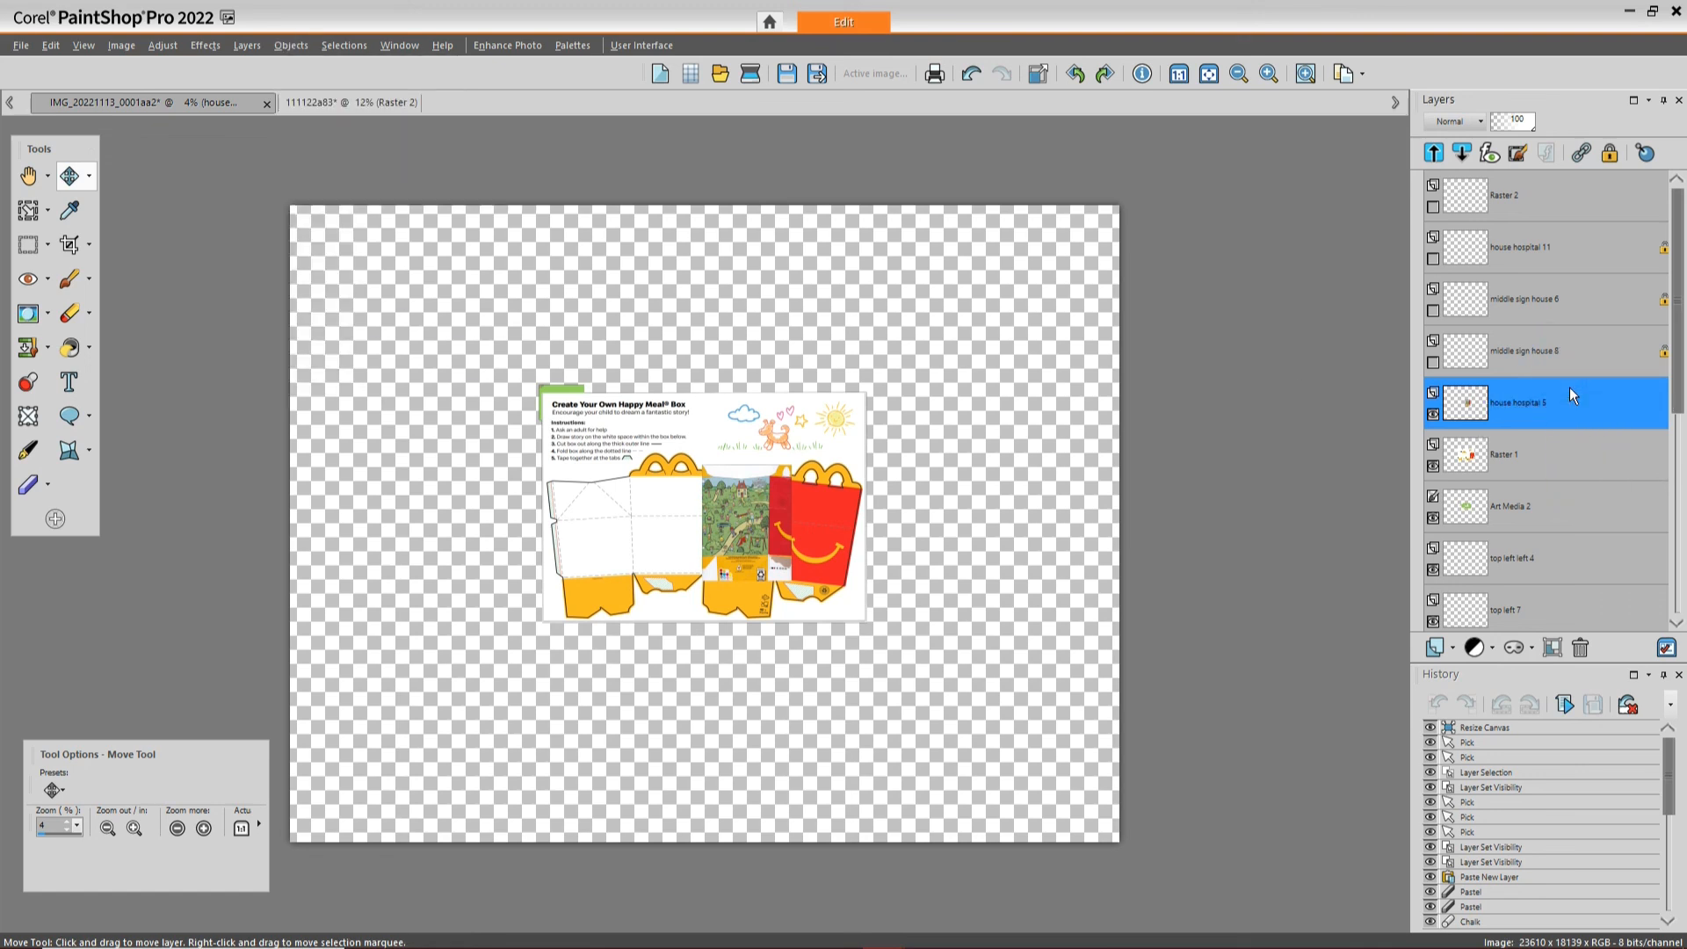
left_click_drag(1569, 388, 1564, 345)
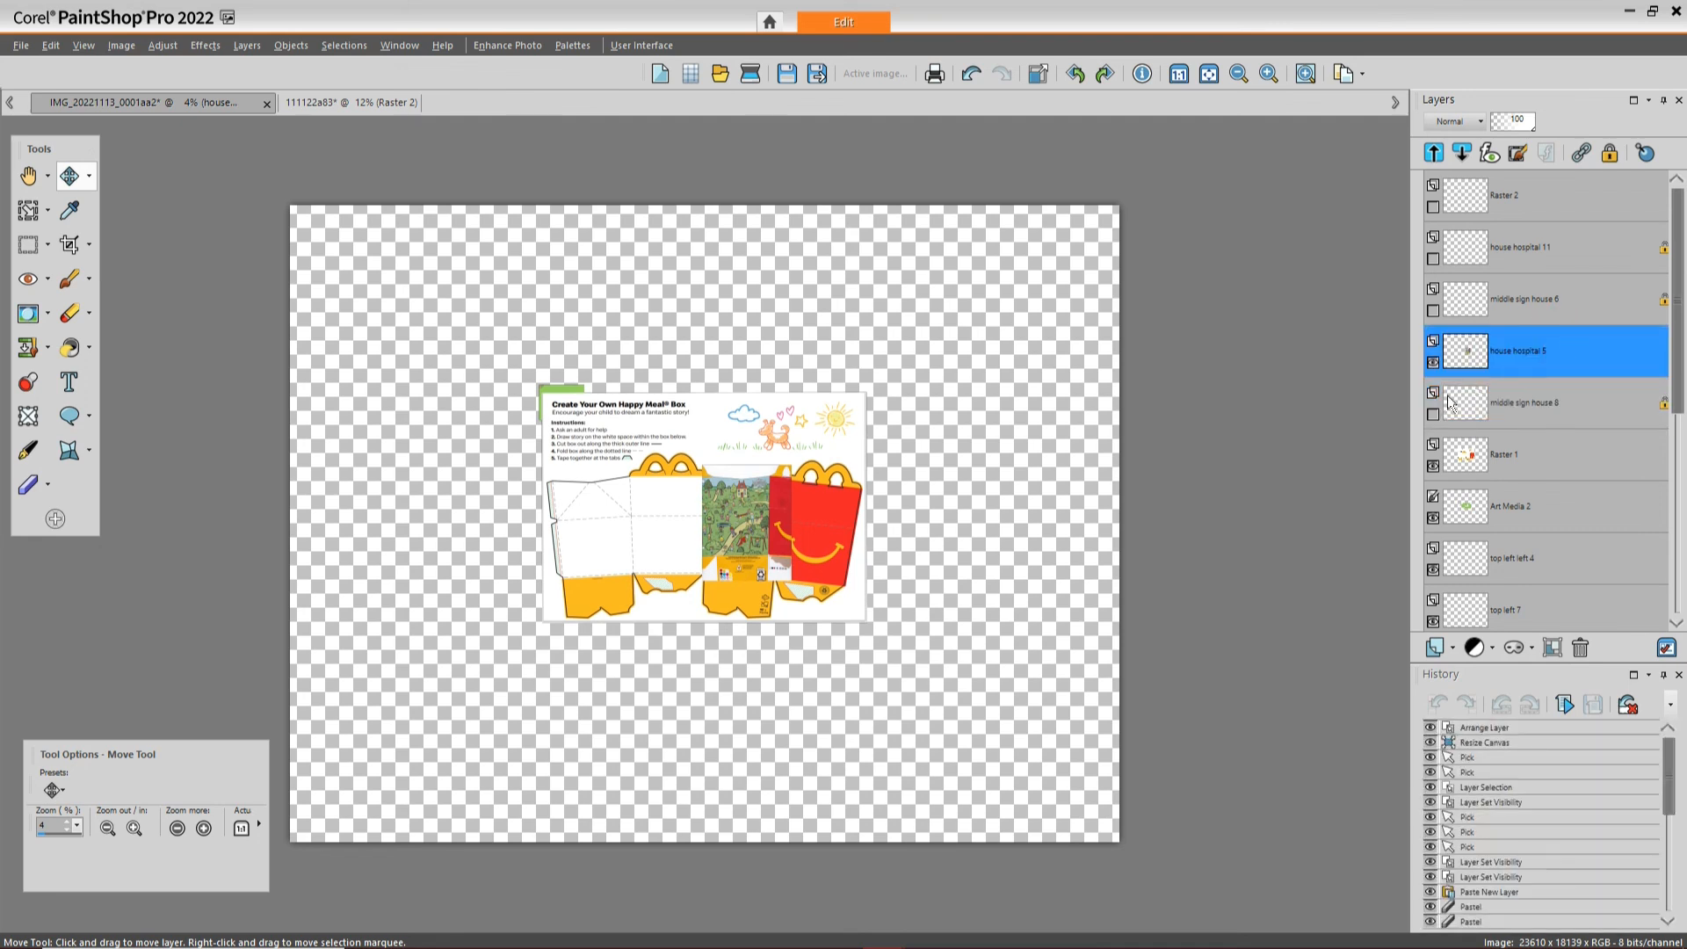